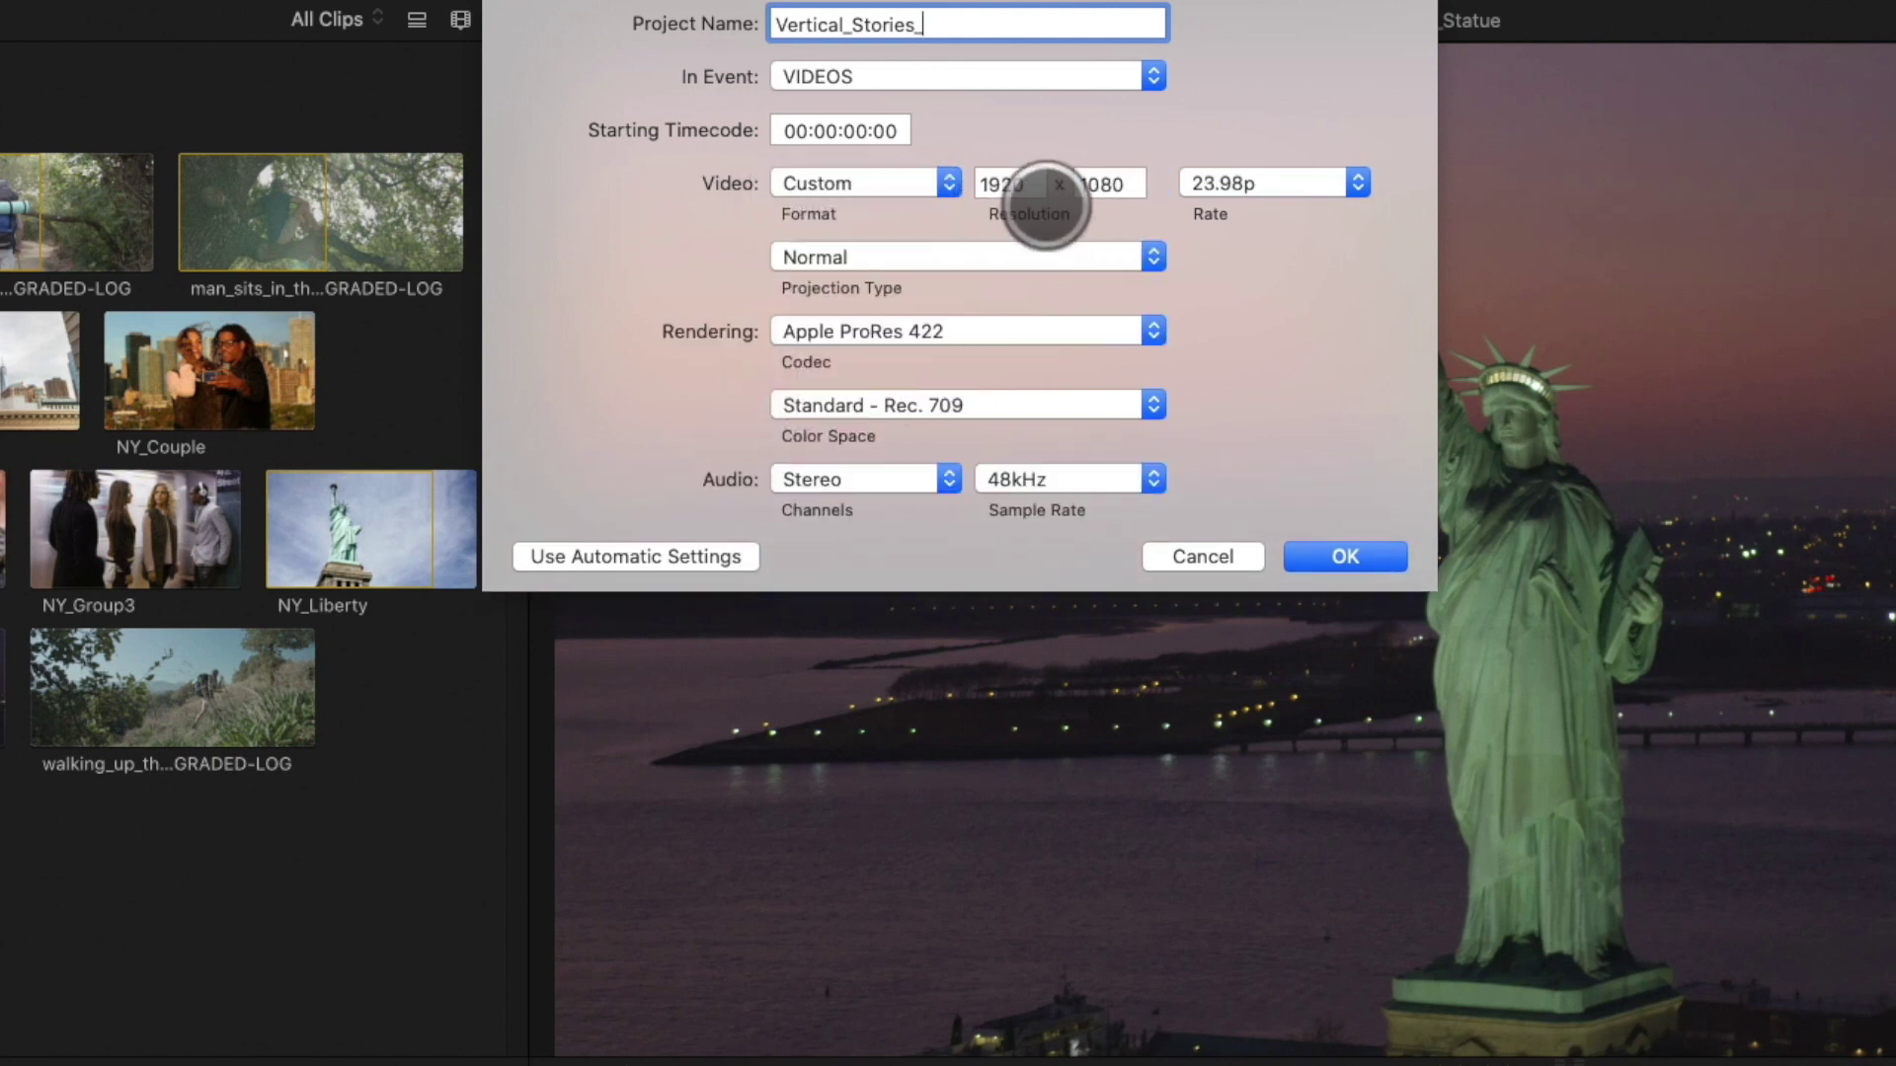
Set the new project's custom resolution to 1080 x 1920 and its rate to 25p, and create the project.
{"action": "left_click", "coordinate": [1027, 182]}
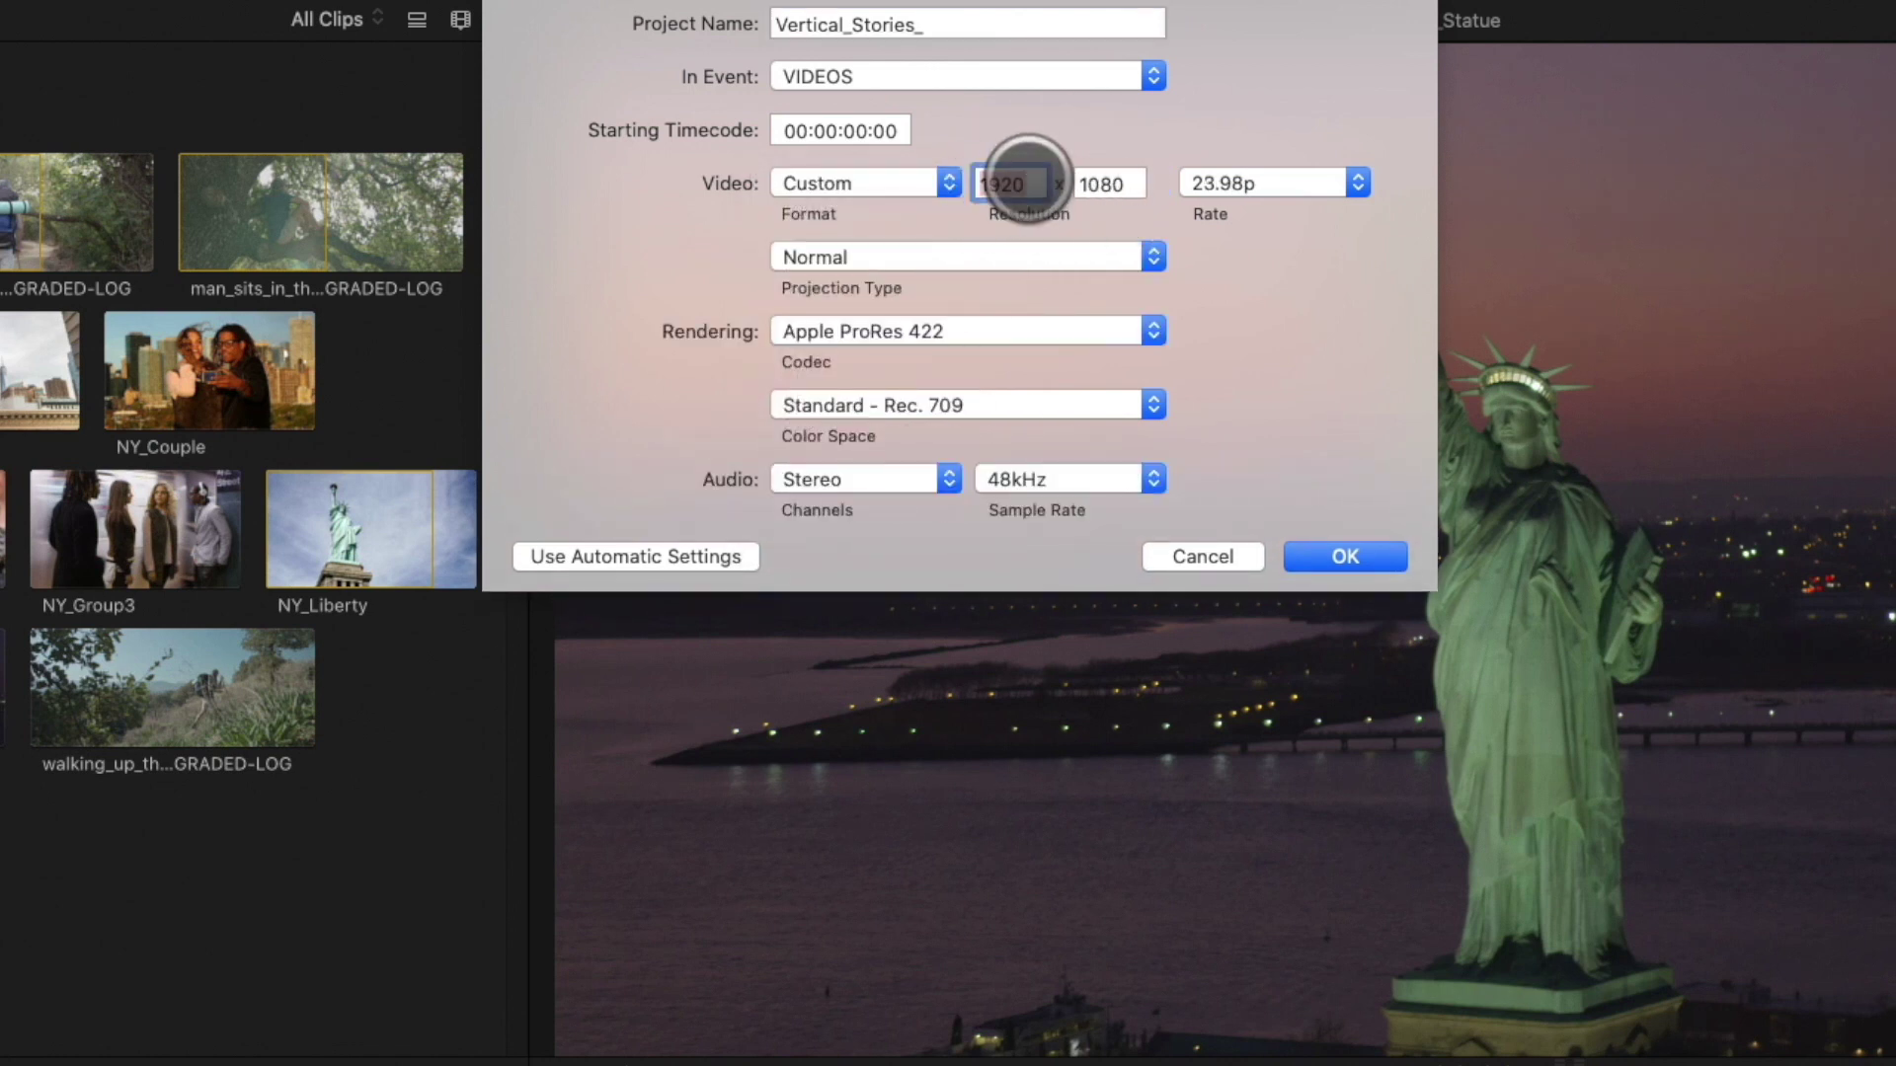
{"action": "type", "text": "1080"}
{"action": "left_click", "coordinate": [1119, 183]}
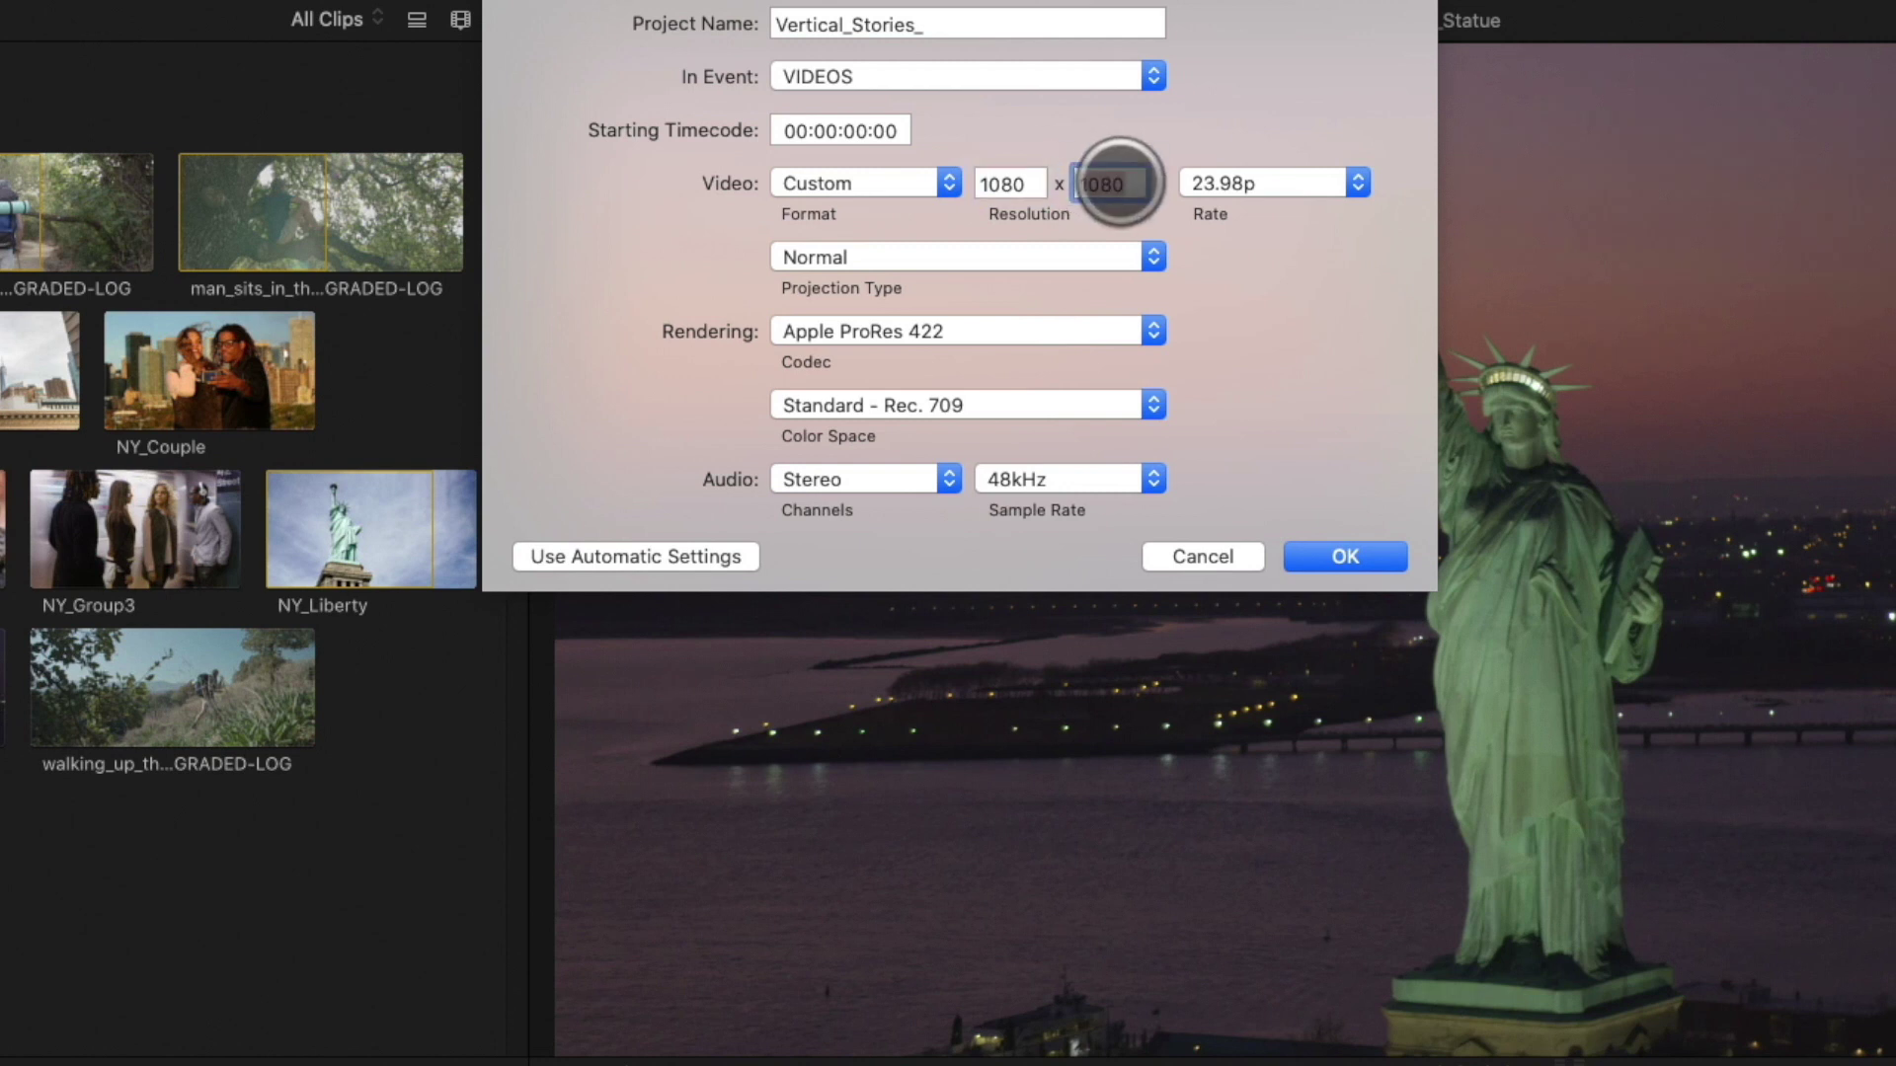
{"action": "type", "text": "192"}
{"action": "left_click", "coordinate": [1239, 214]}
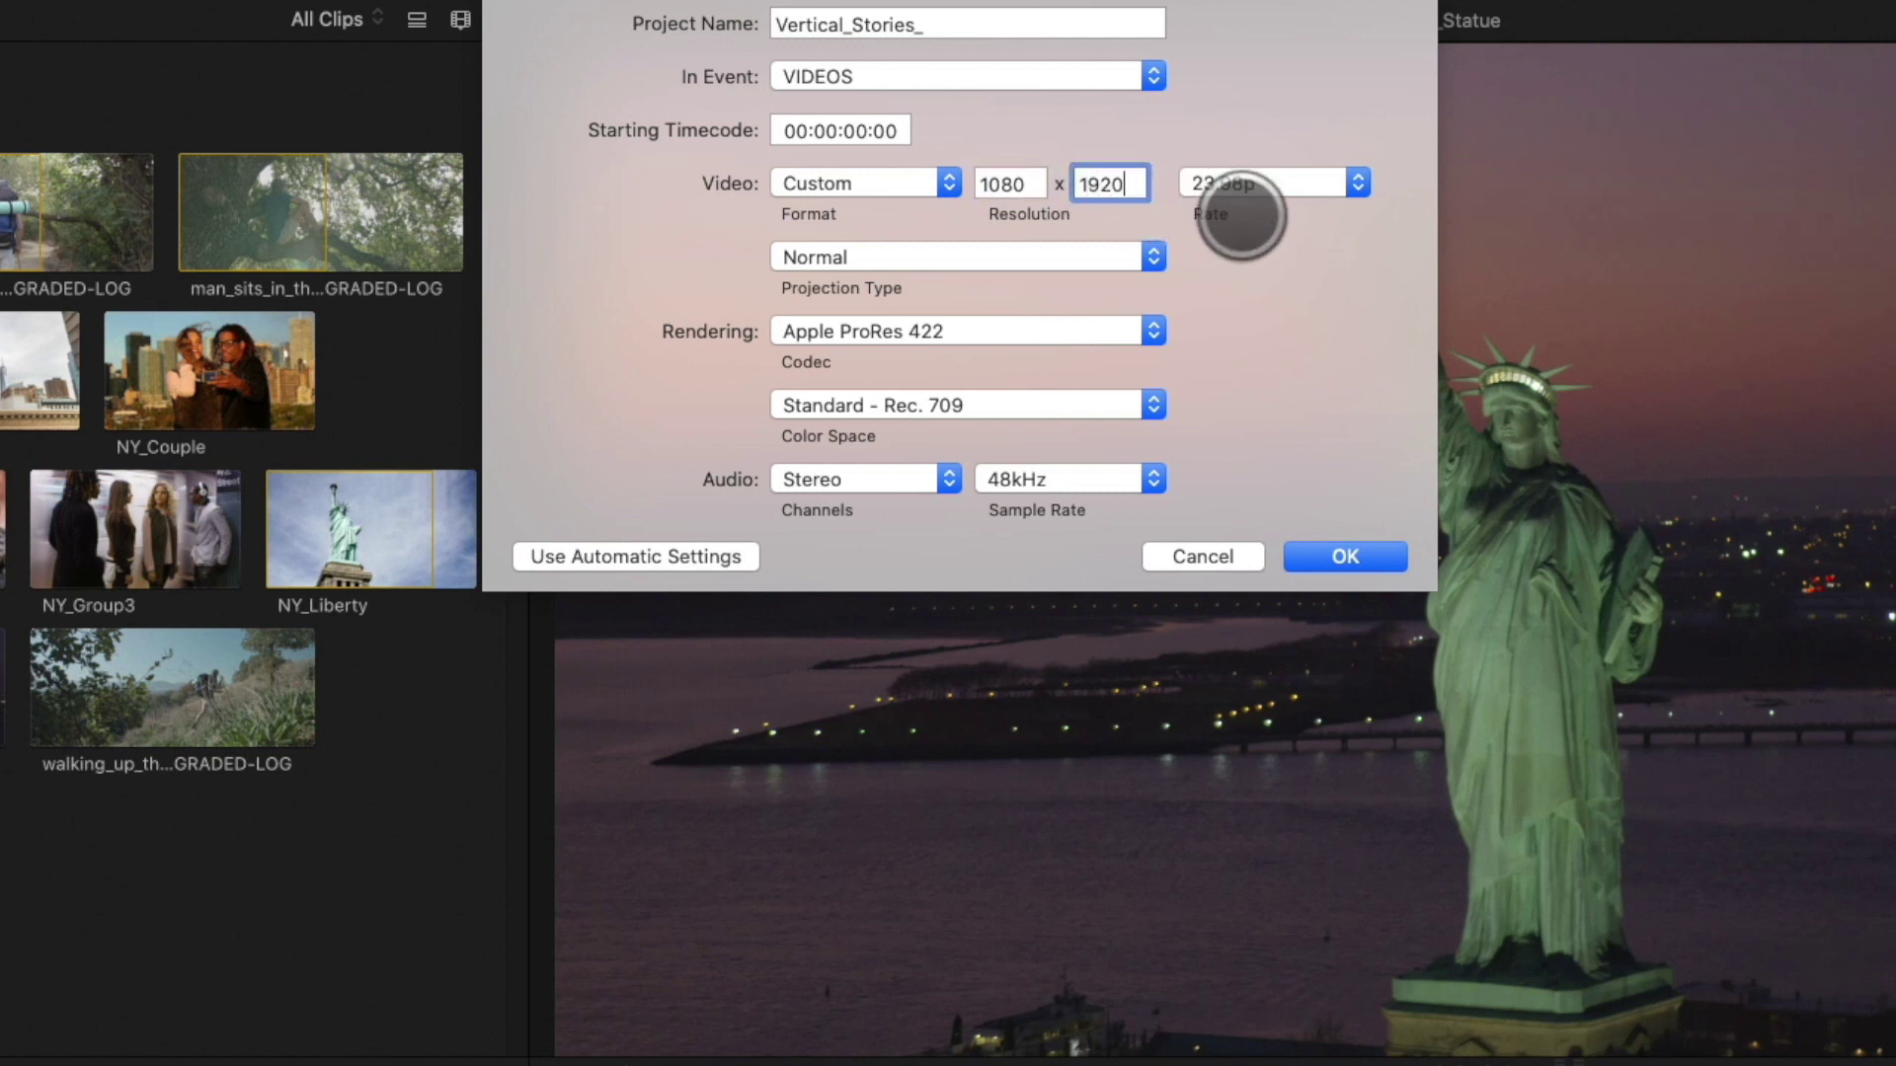
{"action": "left_click", "coordinate": [1257, 186]}
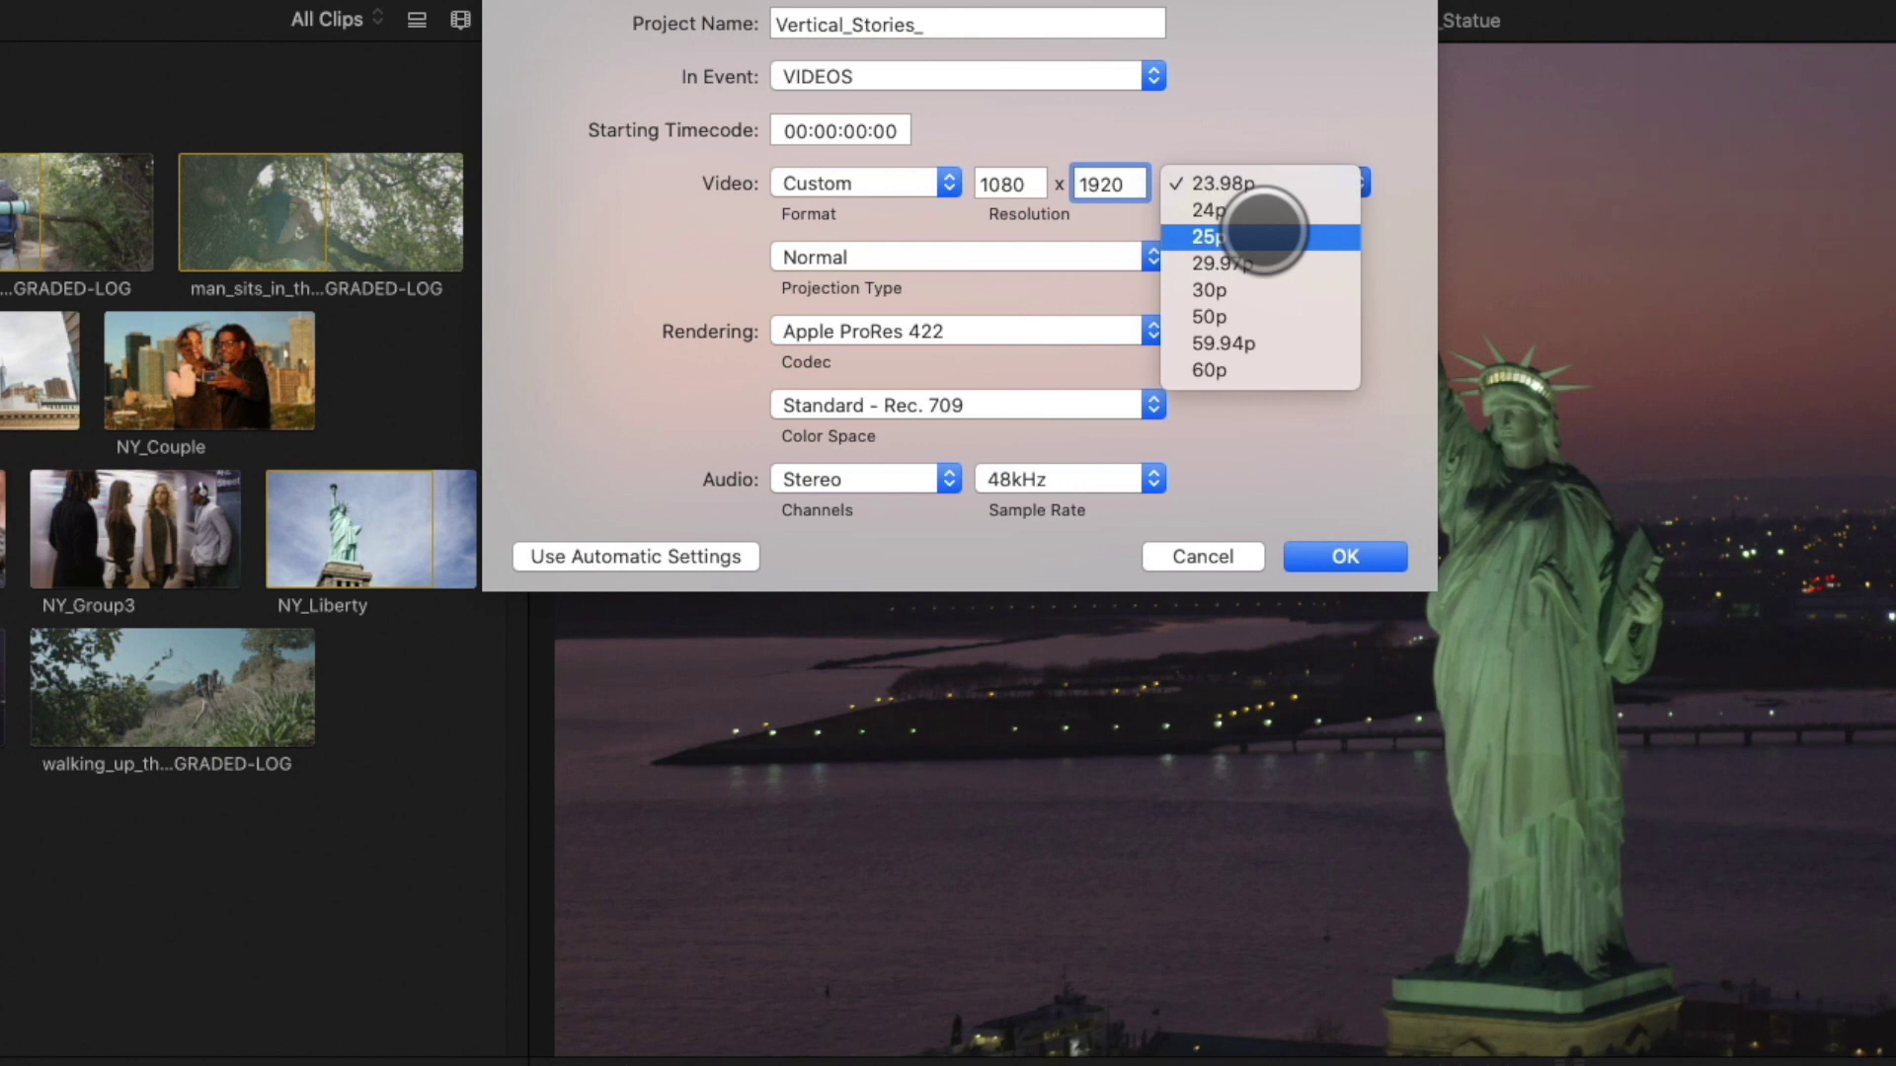
{"action": "left_click", "coordinate": [1264, 232]}
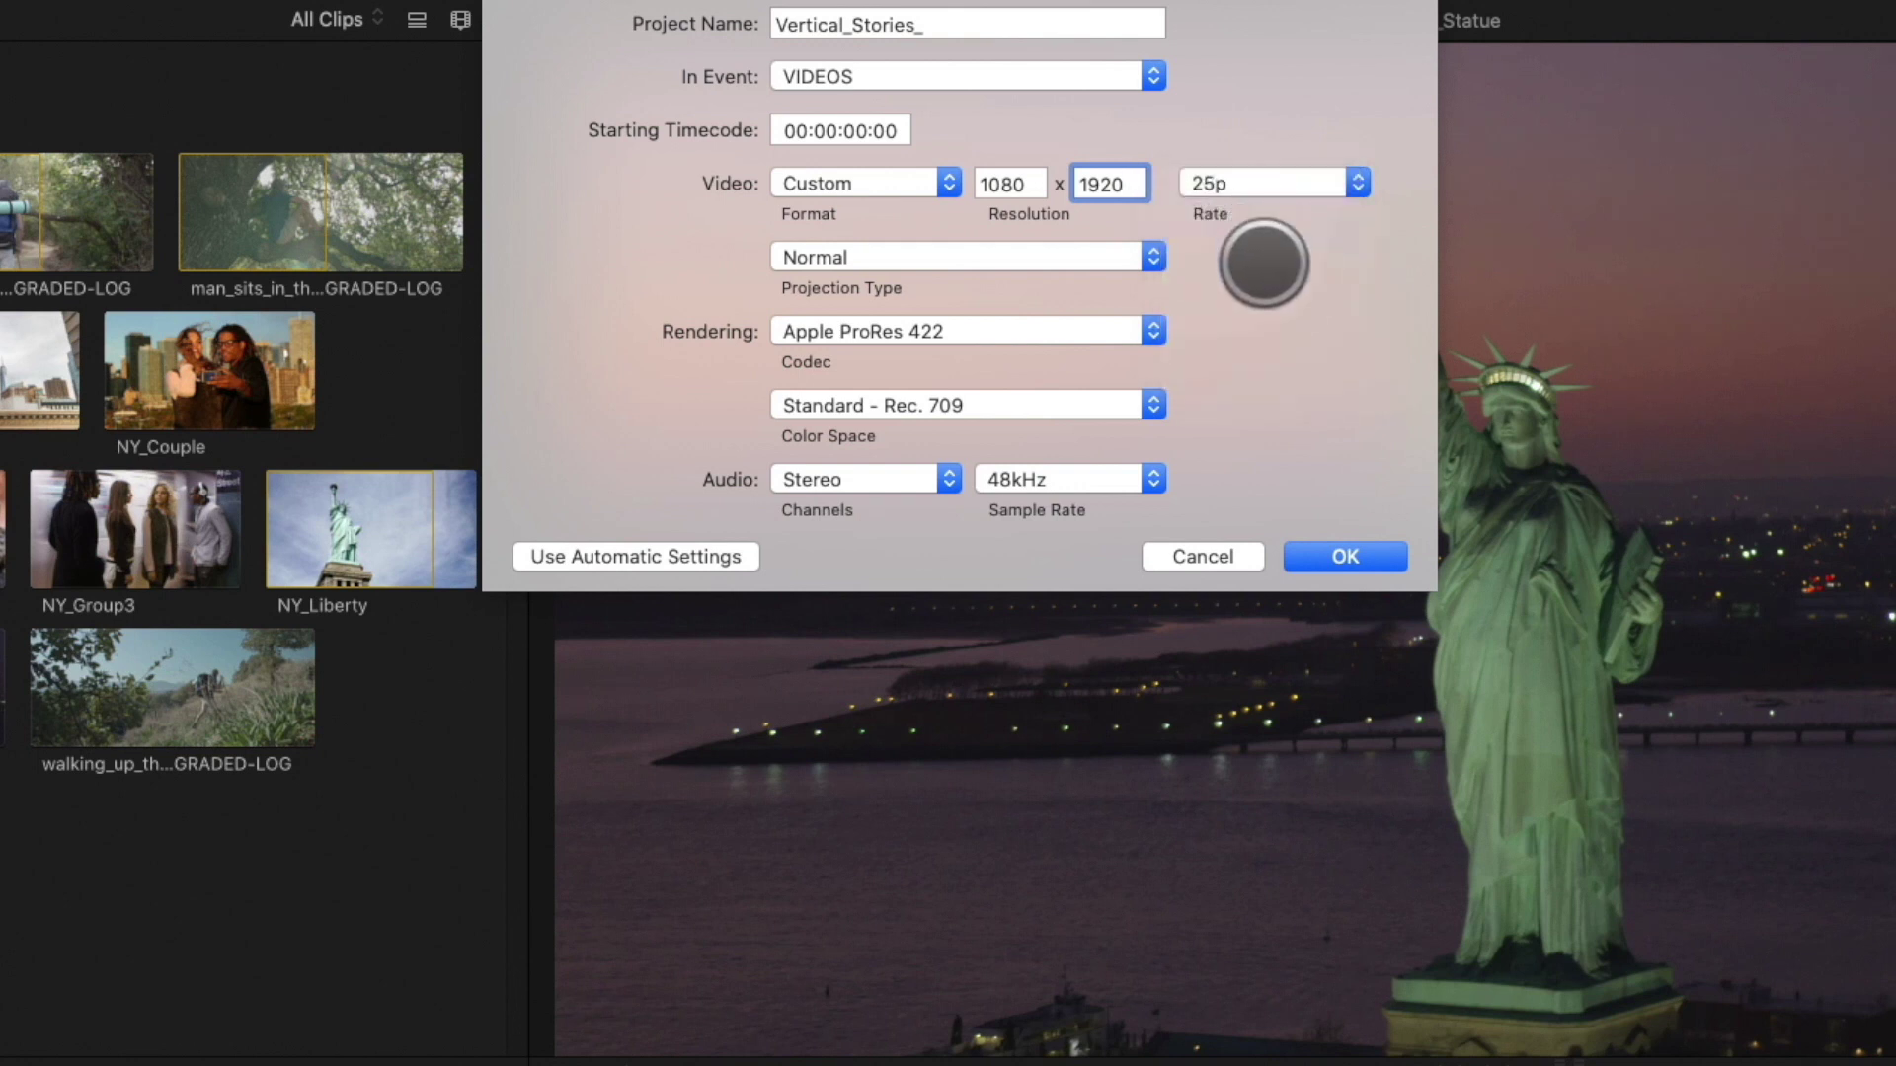
{"action": "left_click", "coordinate": [1340, 553]}
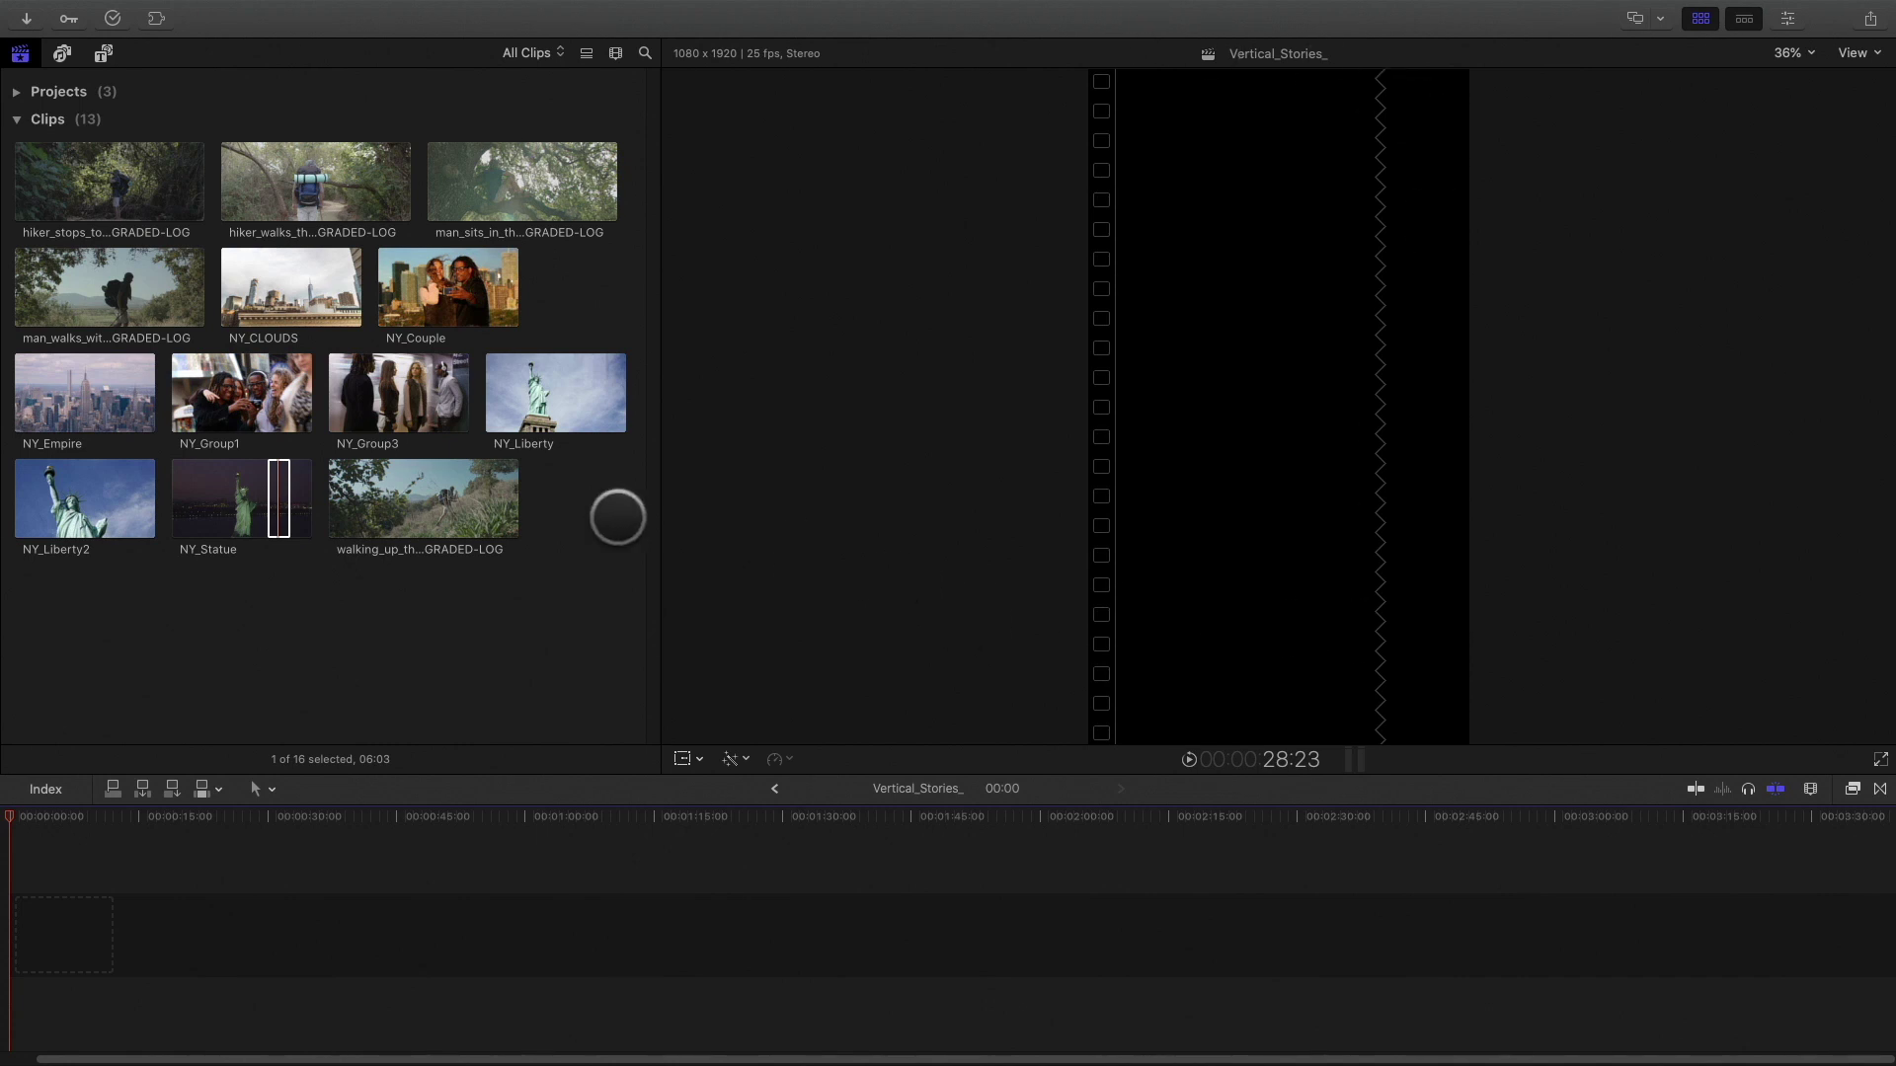
Add the marked range of the NY_Statue clip to the empty timeline and fit it to the timeline's width.
{"action": "left_click", "coordinate": [277, 509]}
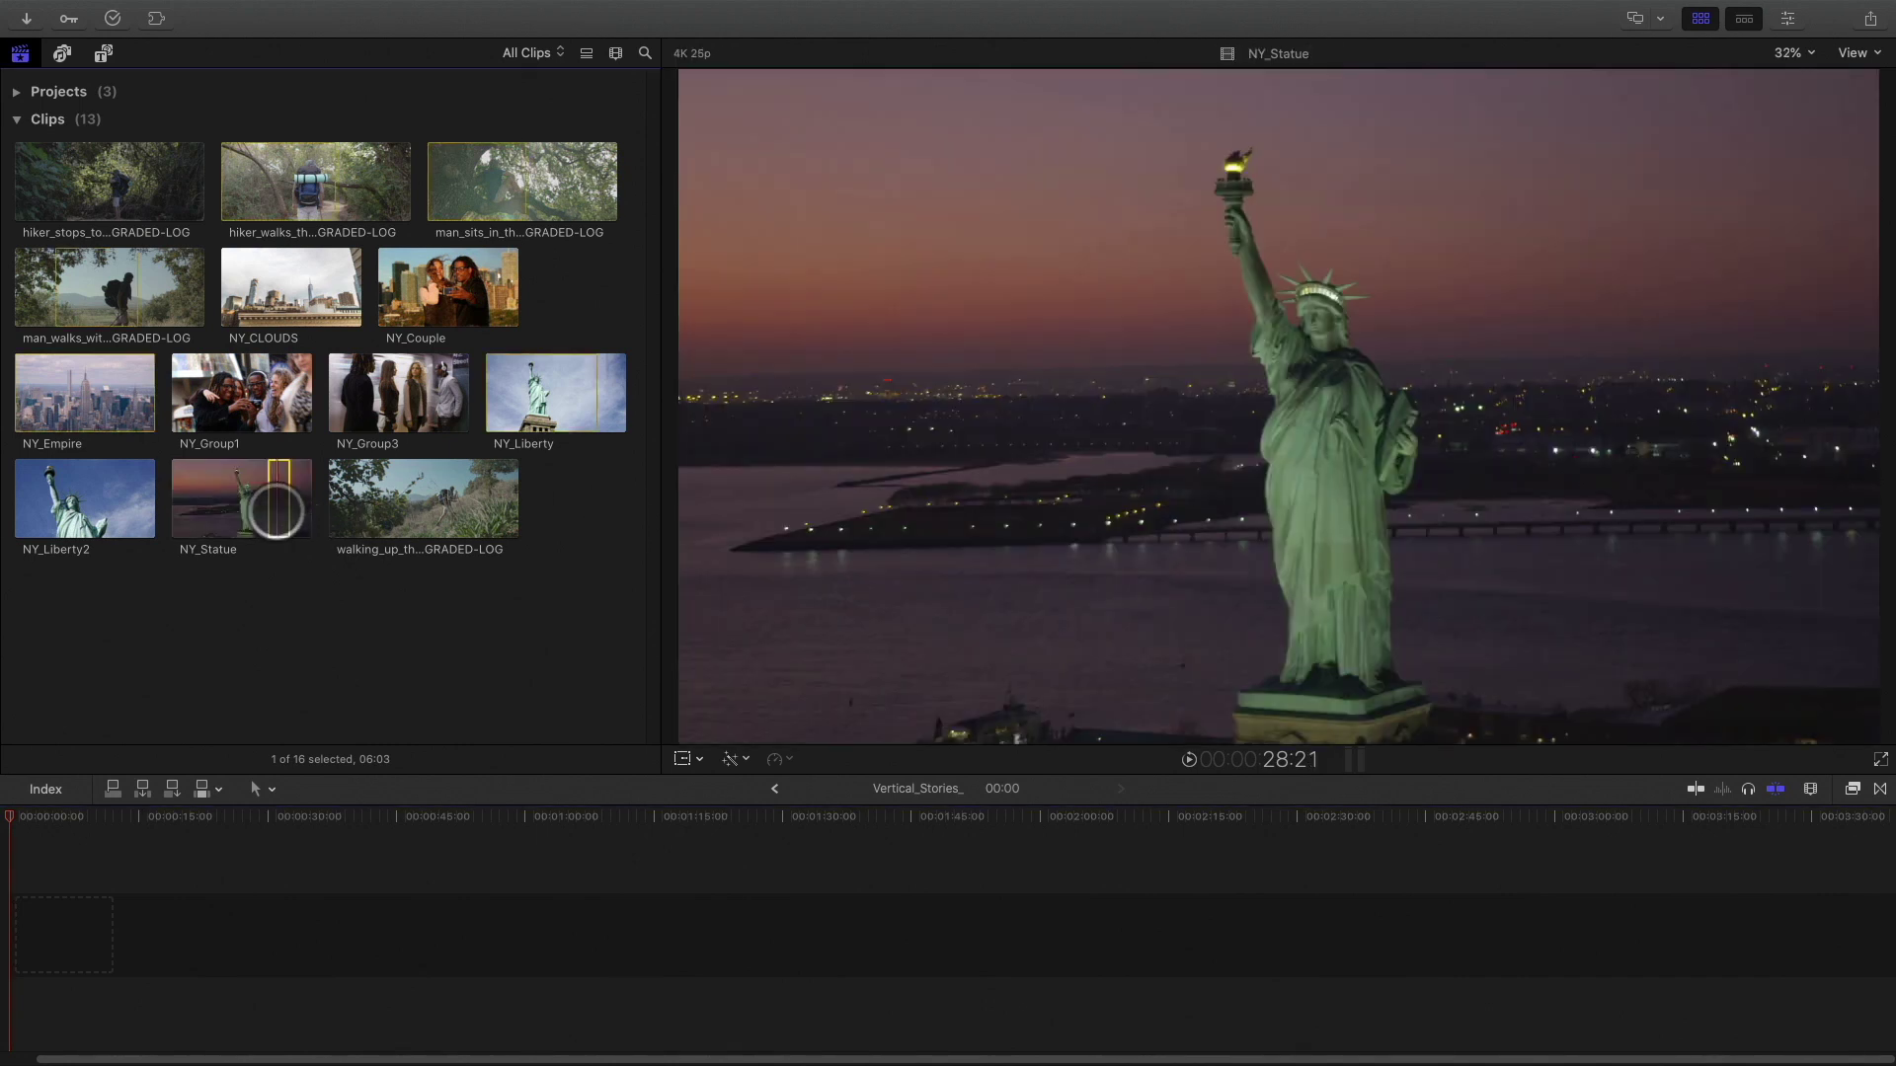
{"action": "left_click_drag", "start_coordinate": [276, 508], "coordinate": [148, 914]}
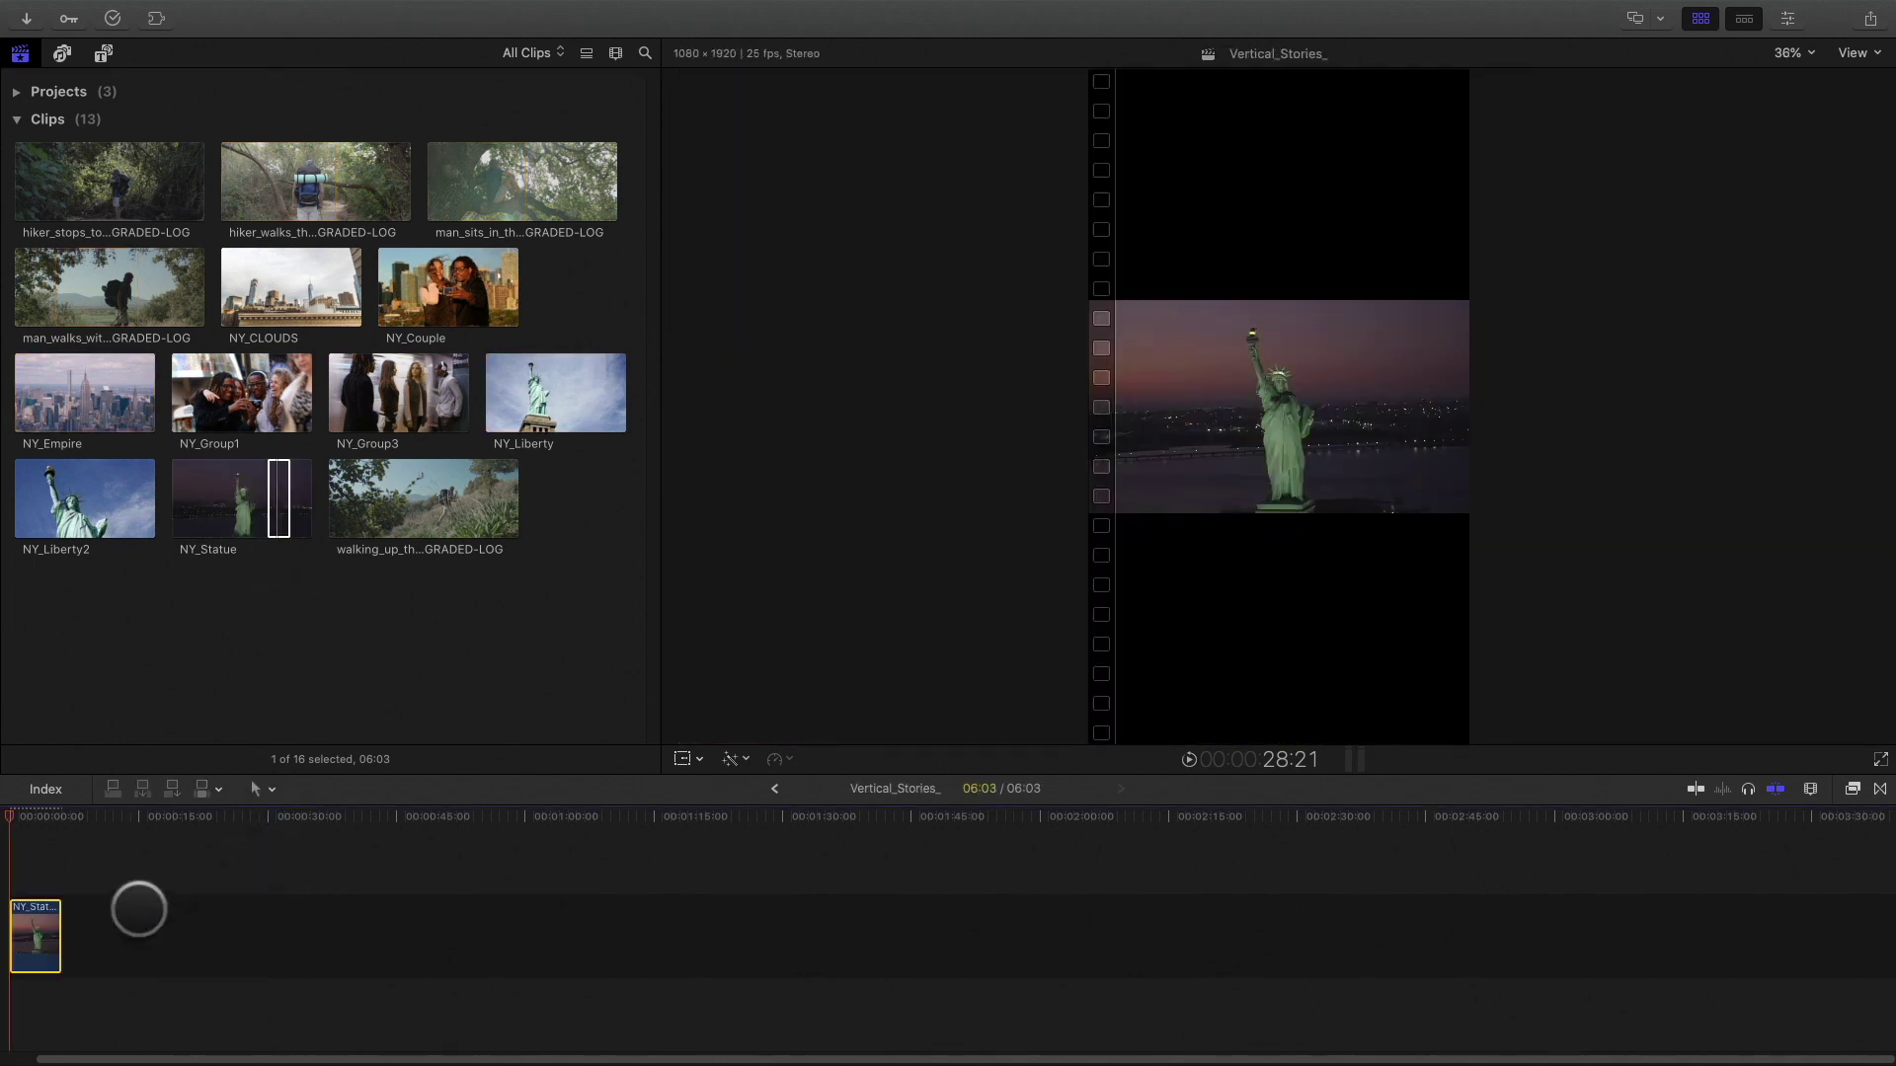
{"action": "key", "text": "shift+z"}
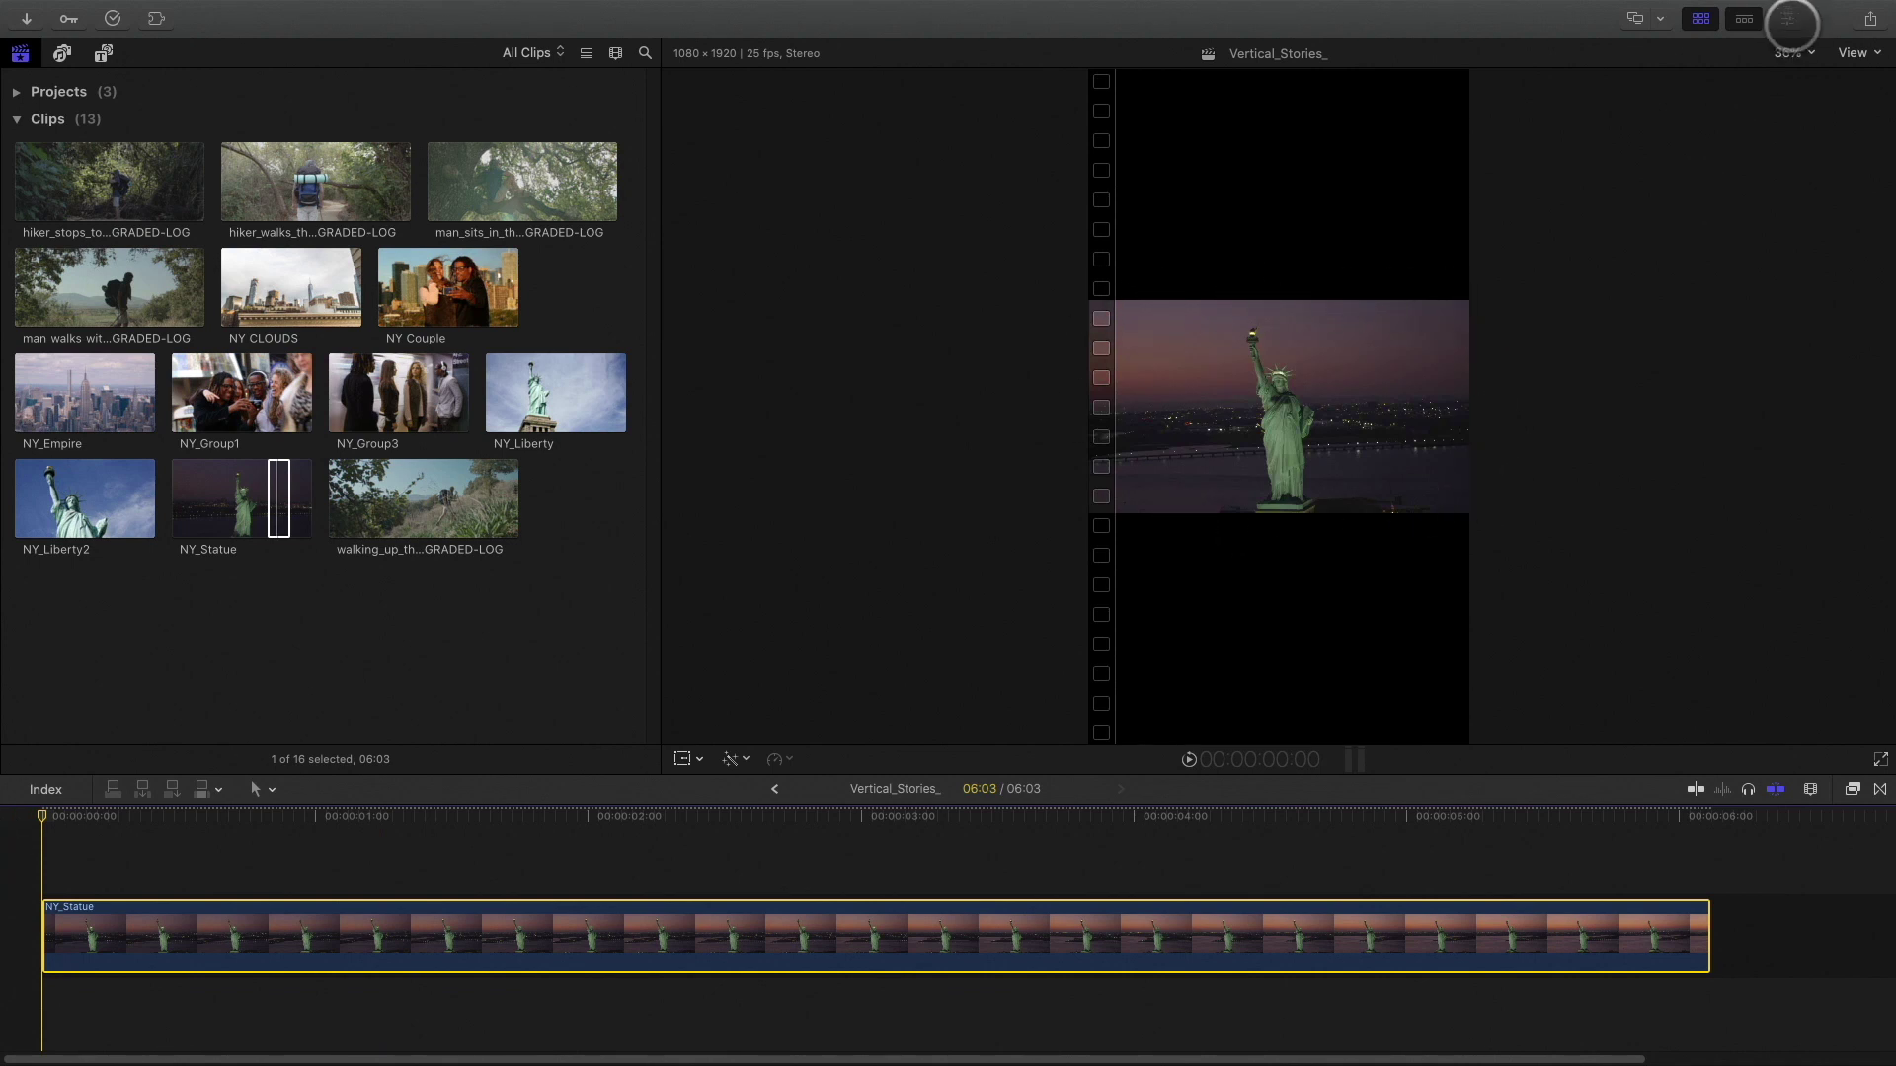
Scale the NY_Statue clip to 319% to fill the vertical frame, and set the viewer zoom to 25%.
{"action": "left_click", "coordinate": [1789, 19]}
{"action": "mouse_move", "coordinate": [1662, 233]}
{"action": "left_mouse_down"}
{"action": "mouse_move", "coordinate": [1709, 233]}
{"action": "mouse_move", "coordinate": [1638, 248]}
{"action": "left_mouse_up"}
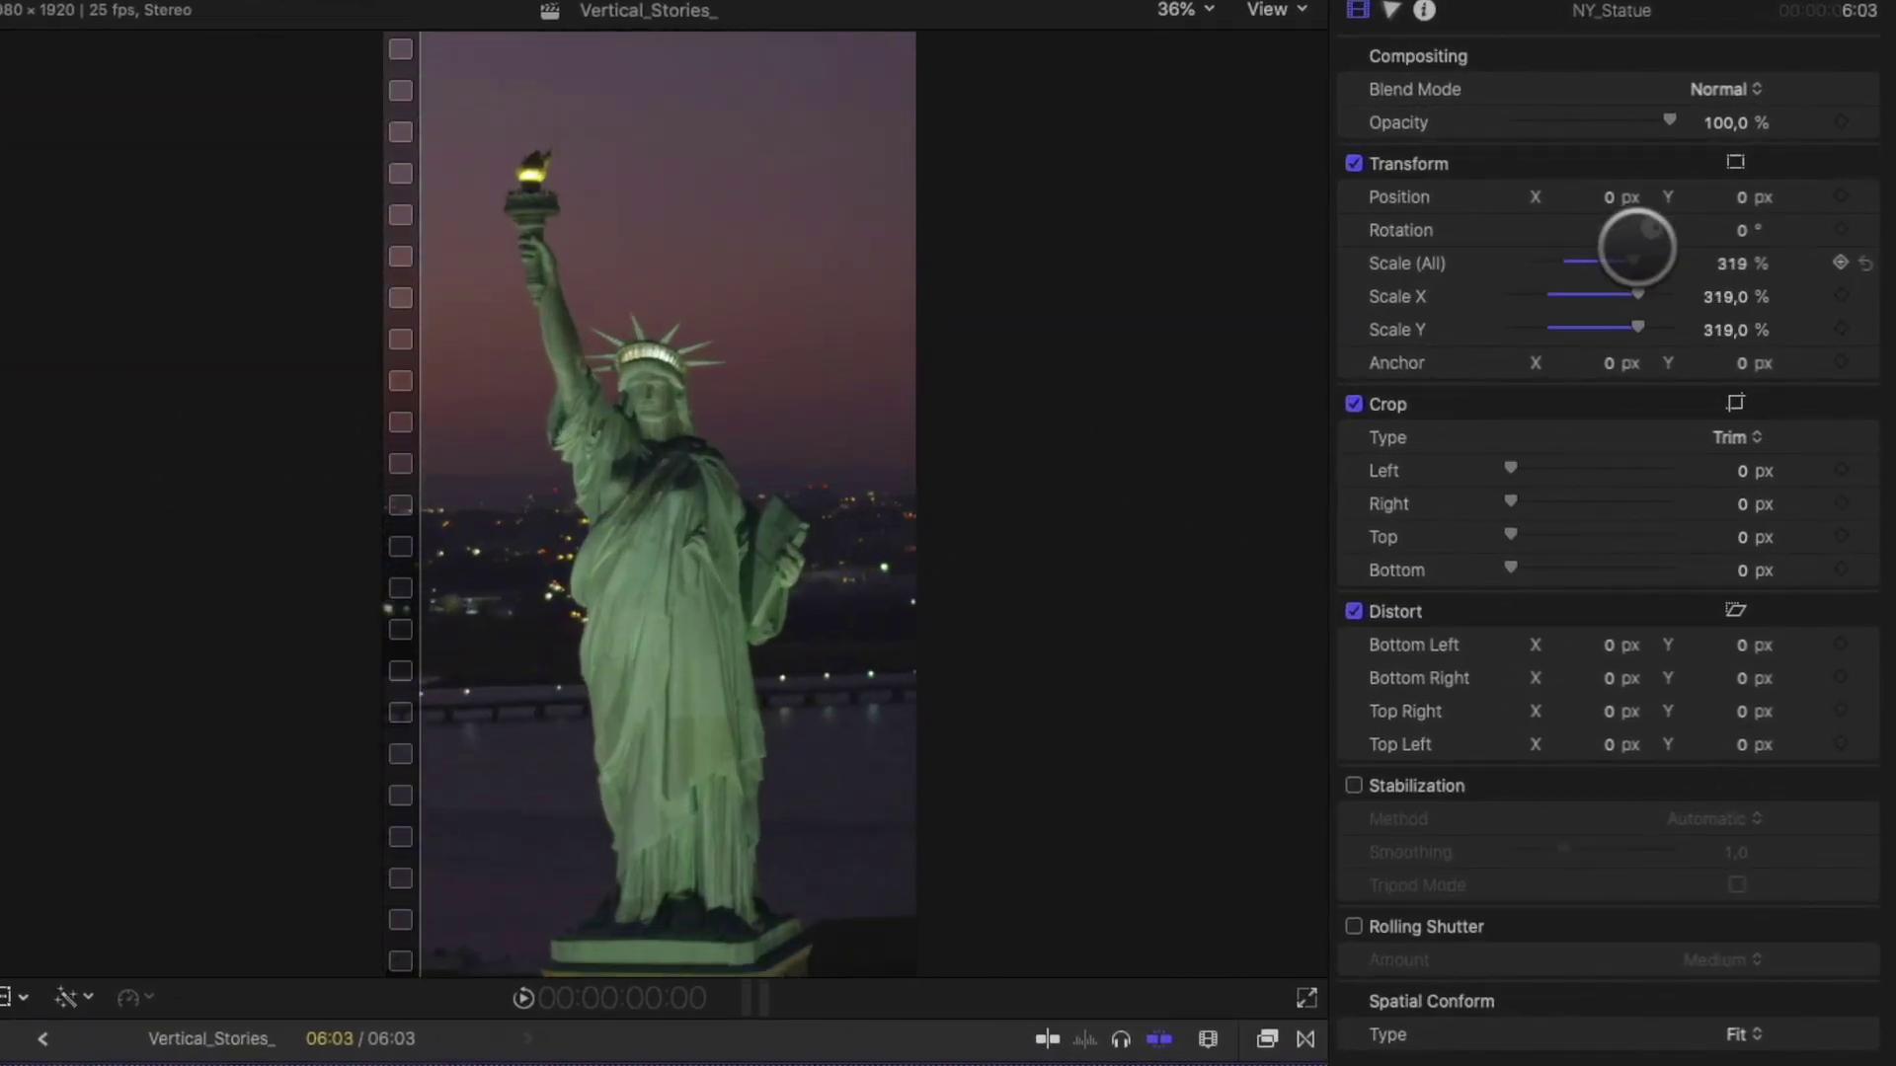
{"action": "left_click", "coordinate": [1204, 10]}
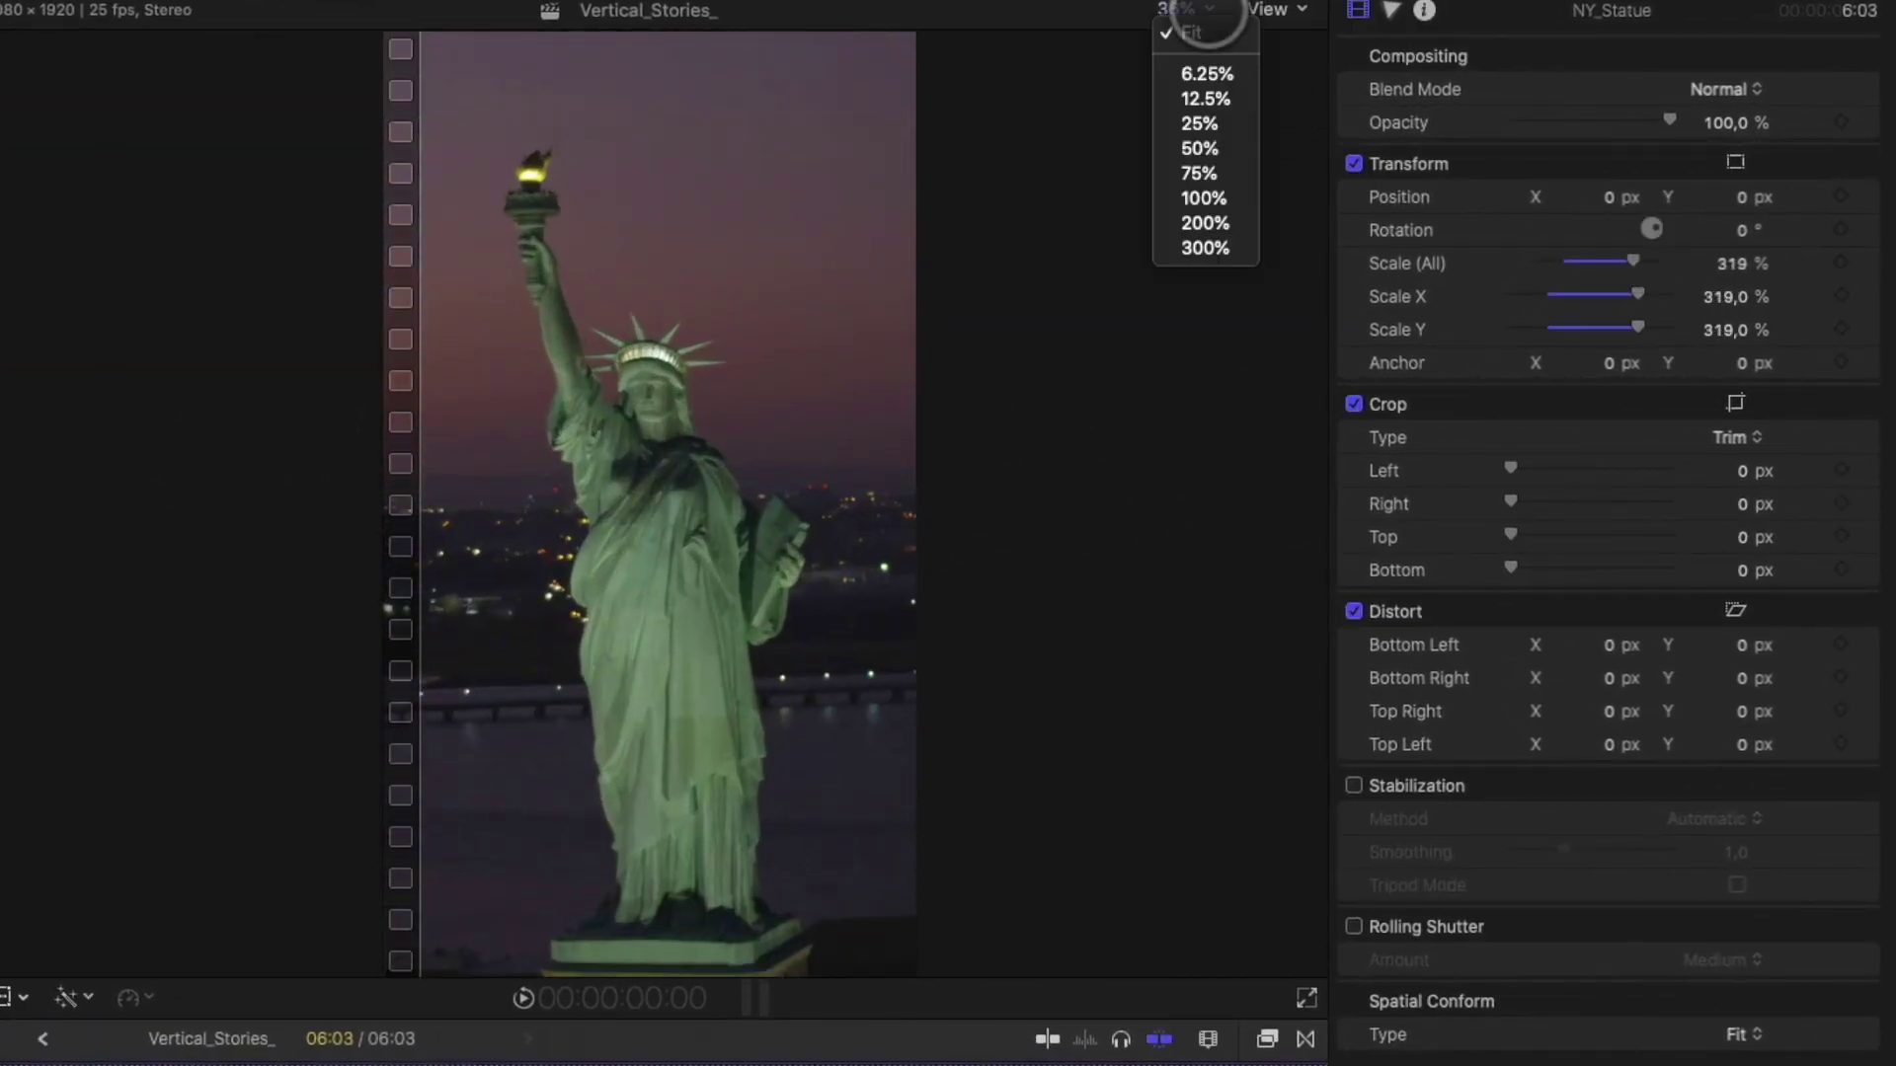
{"action": "left_click", "coordinate": [1203, 123]}
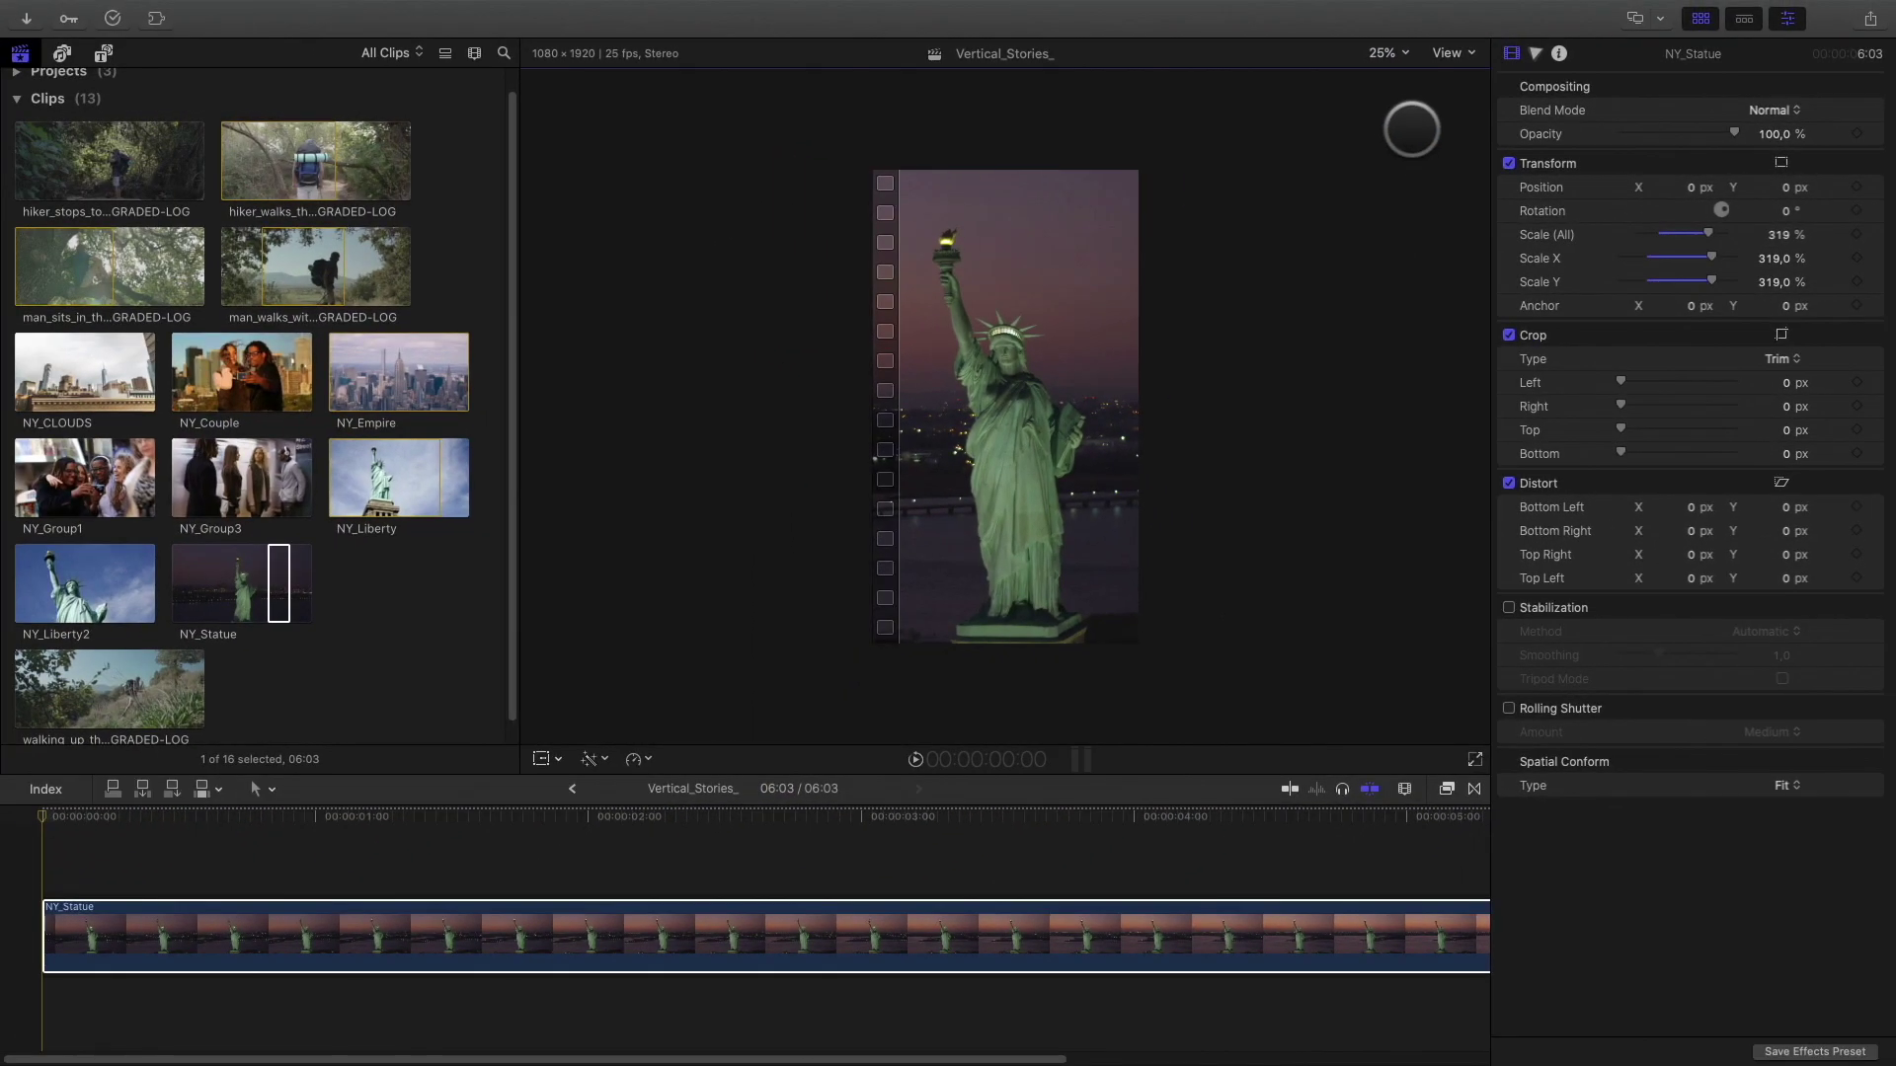
Shift the NY_Statue clip slightly left within the frame using Transform, and play back the new framing.
{"action": "left_click", "coordinate": [540, 759]}
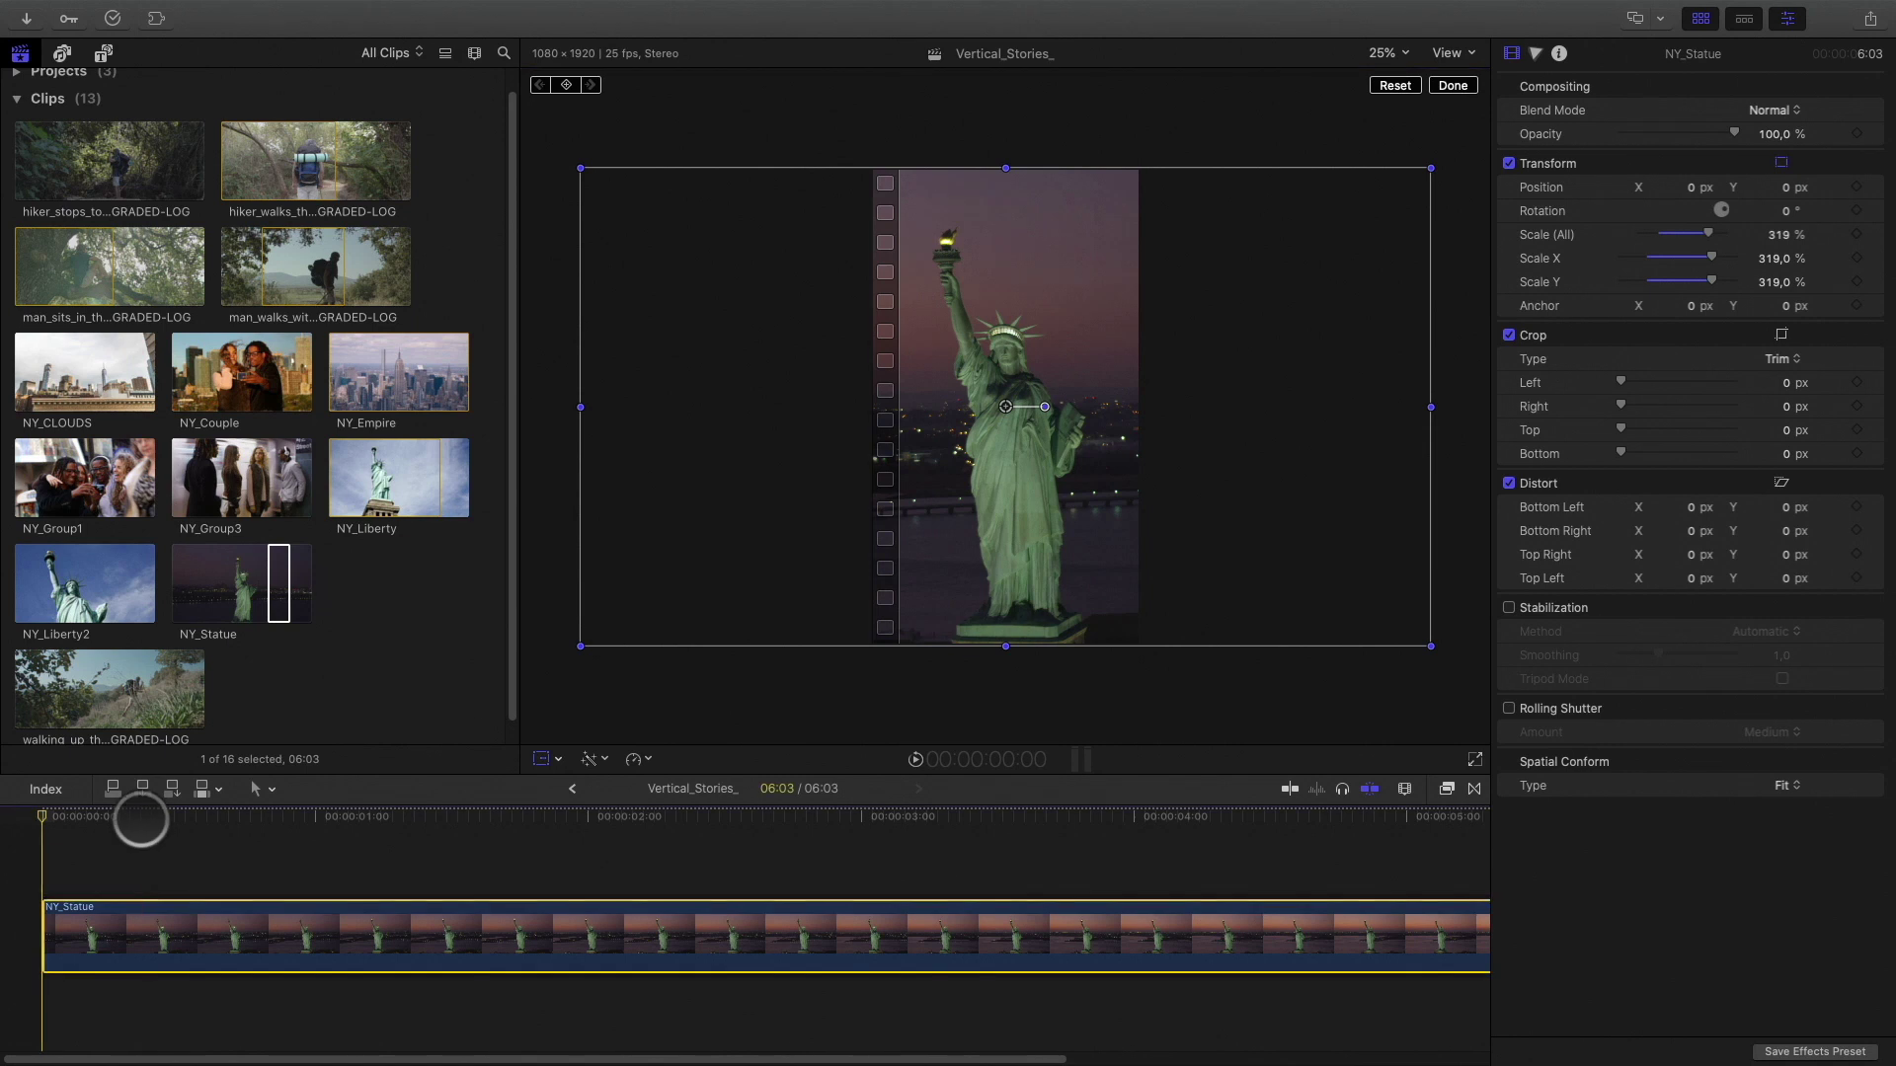
{"action": "left_click", "coordinate": [161, 820]}
{"action": "left_click", "coordinate": [999, 408]}
{"action": "left_click_drag", "start_coordinate": [1005, 406], "coordinate": [991, 406]}
{"action": "left_click_drag", "start_coordinate": [190, 816], "coordinate": [337, 883]}
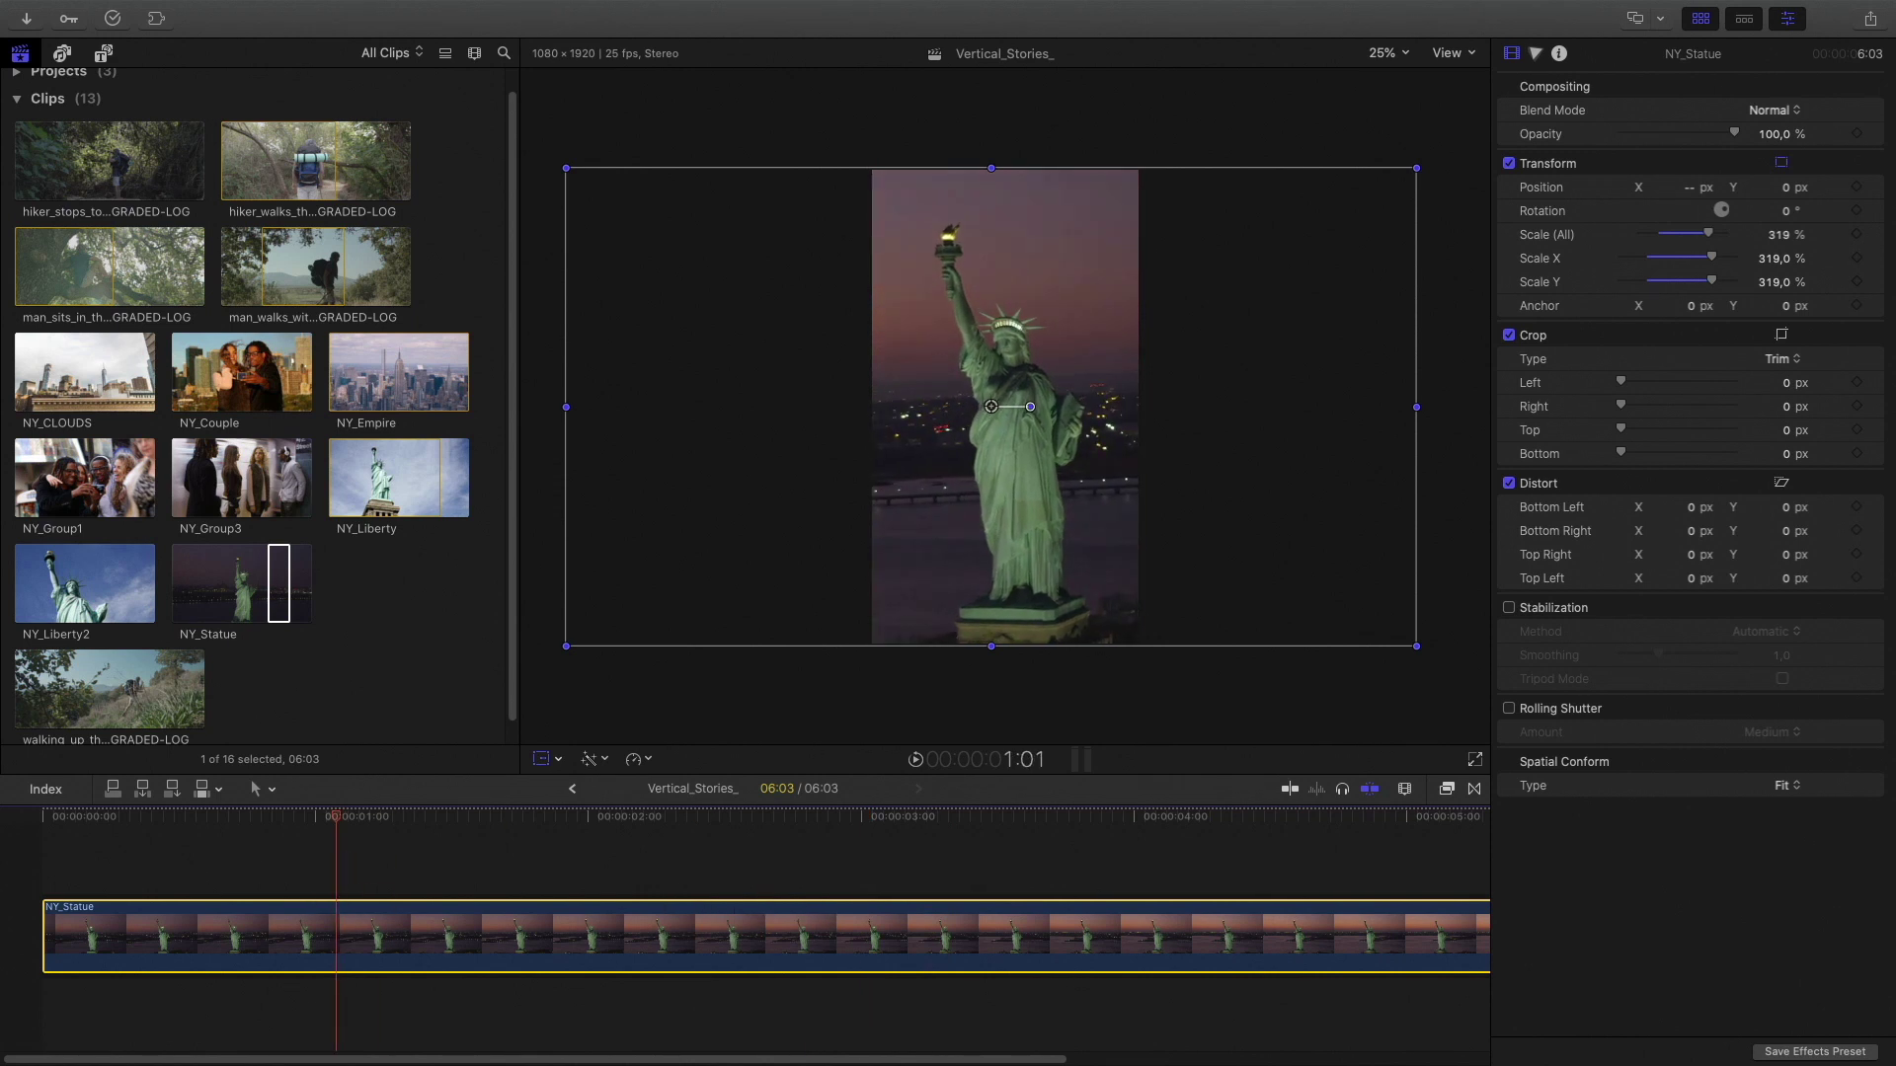
{"action": "key", "text": "space"}
{"action": "key", "text": "super+minus"}
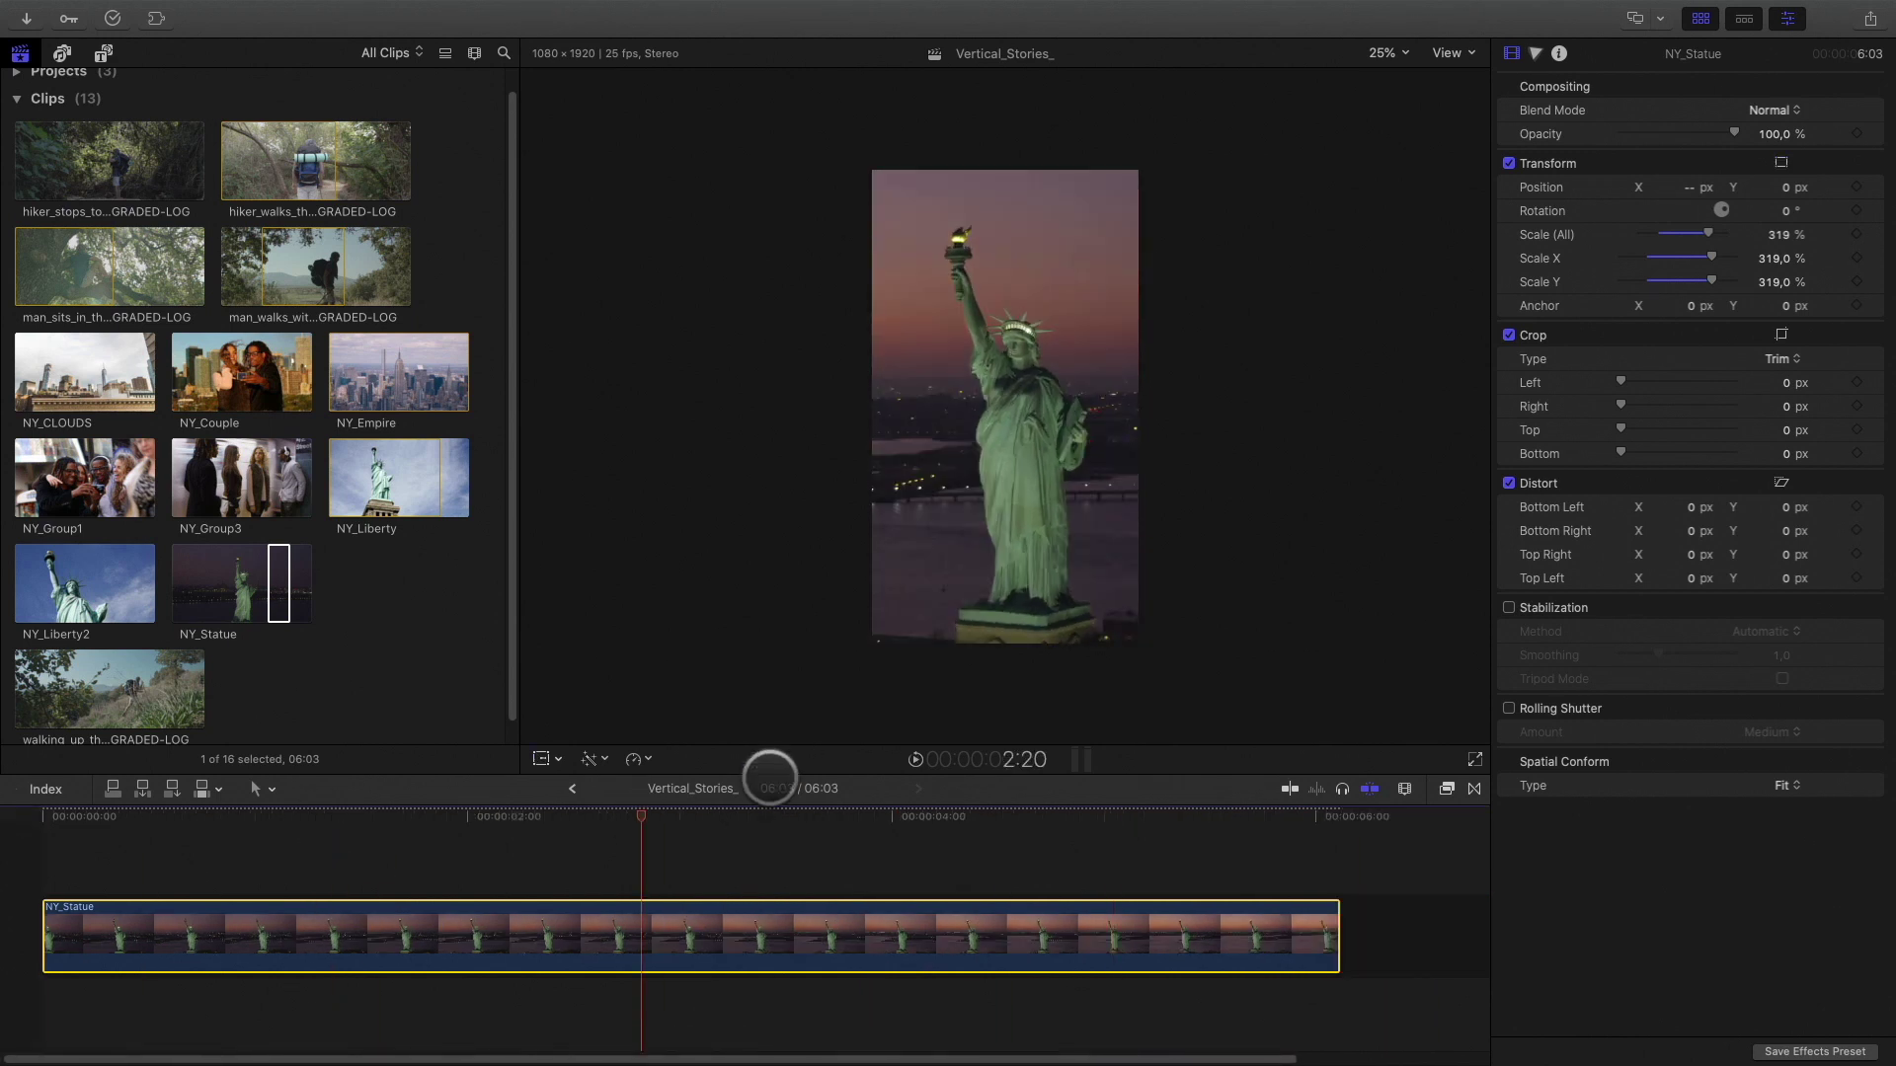
Apply the Nocturnal preset from the mFilmLook effects to the NY_Statue clip.
{"action": "left_click_drag", "start_coordinate": [770, 775], "coordinate": [780, 632]}
{"action": "left_click", "coordinate": [1445, 646]}
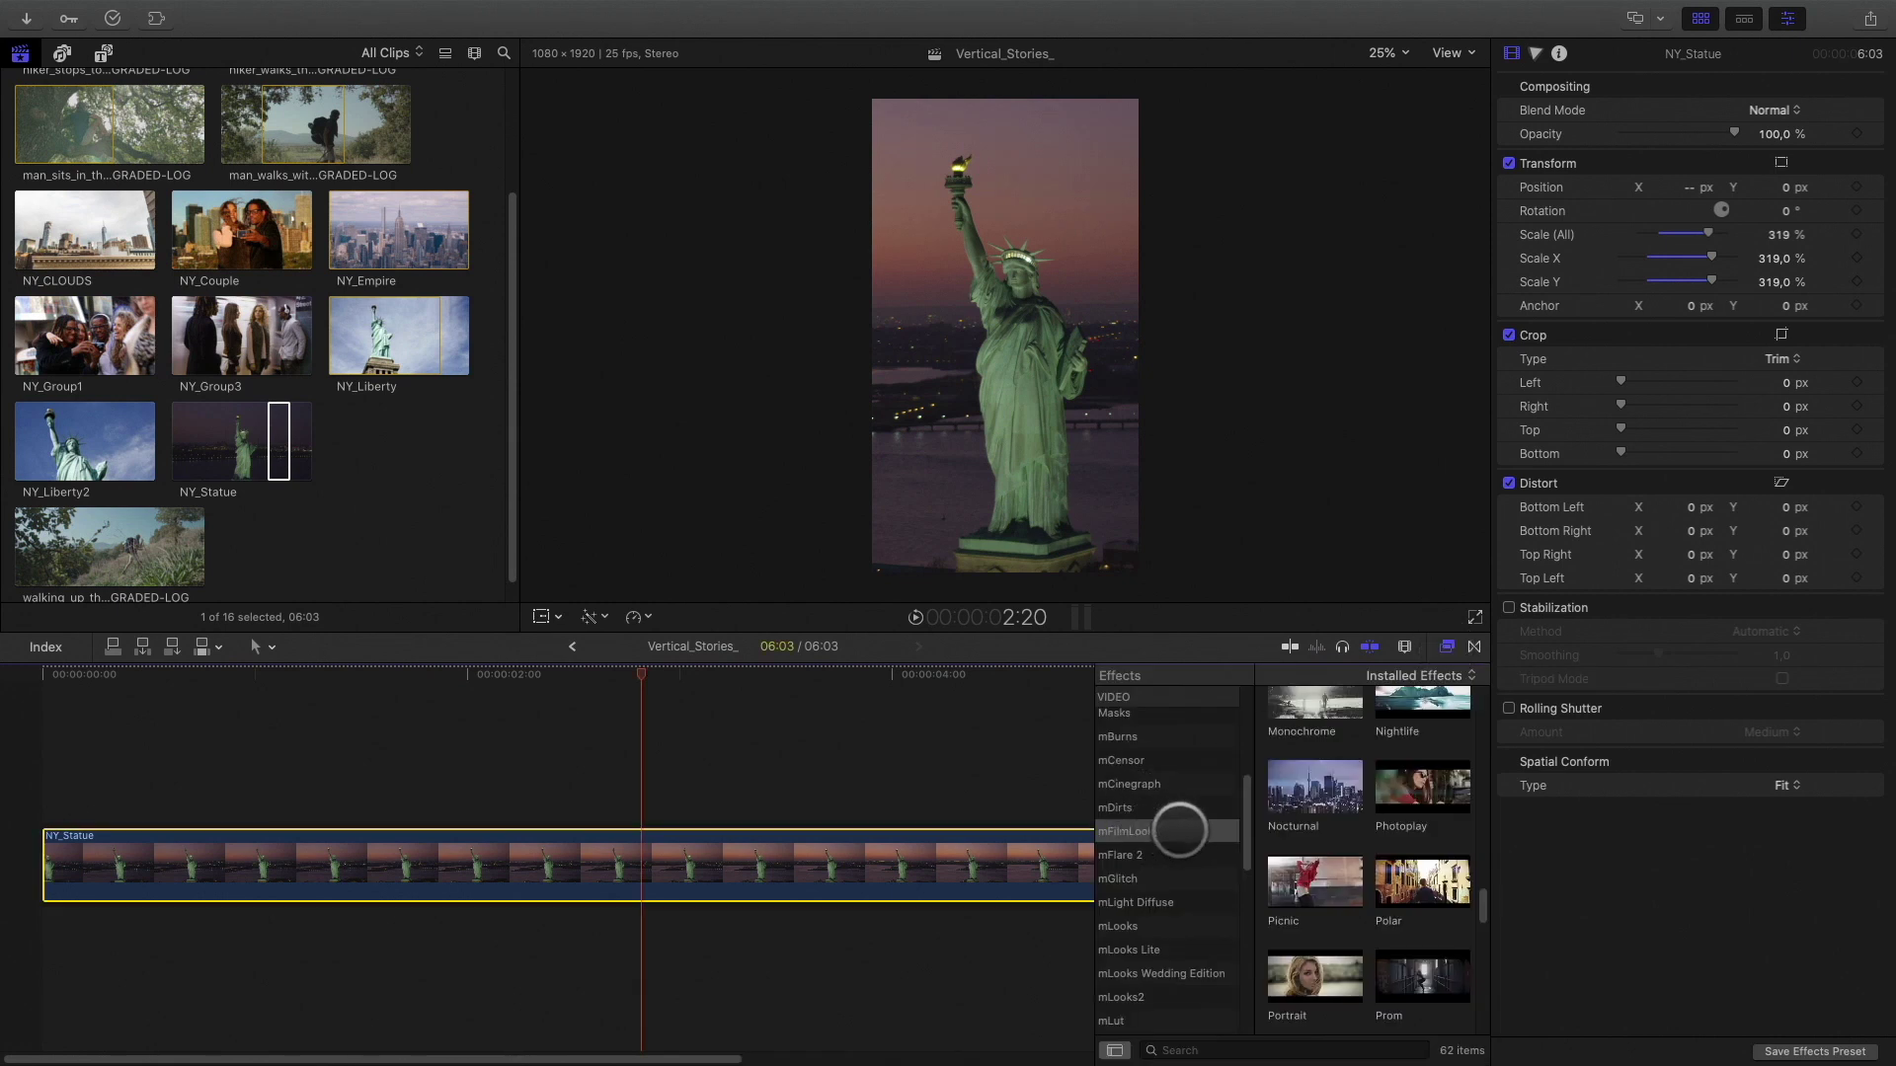
{"action": "left_click", "coordinate": [1165, 831]}
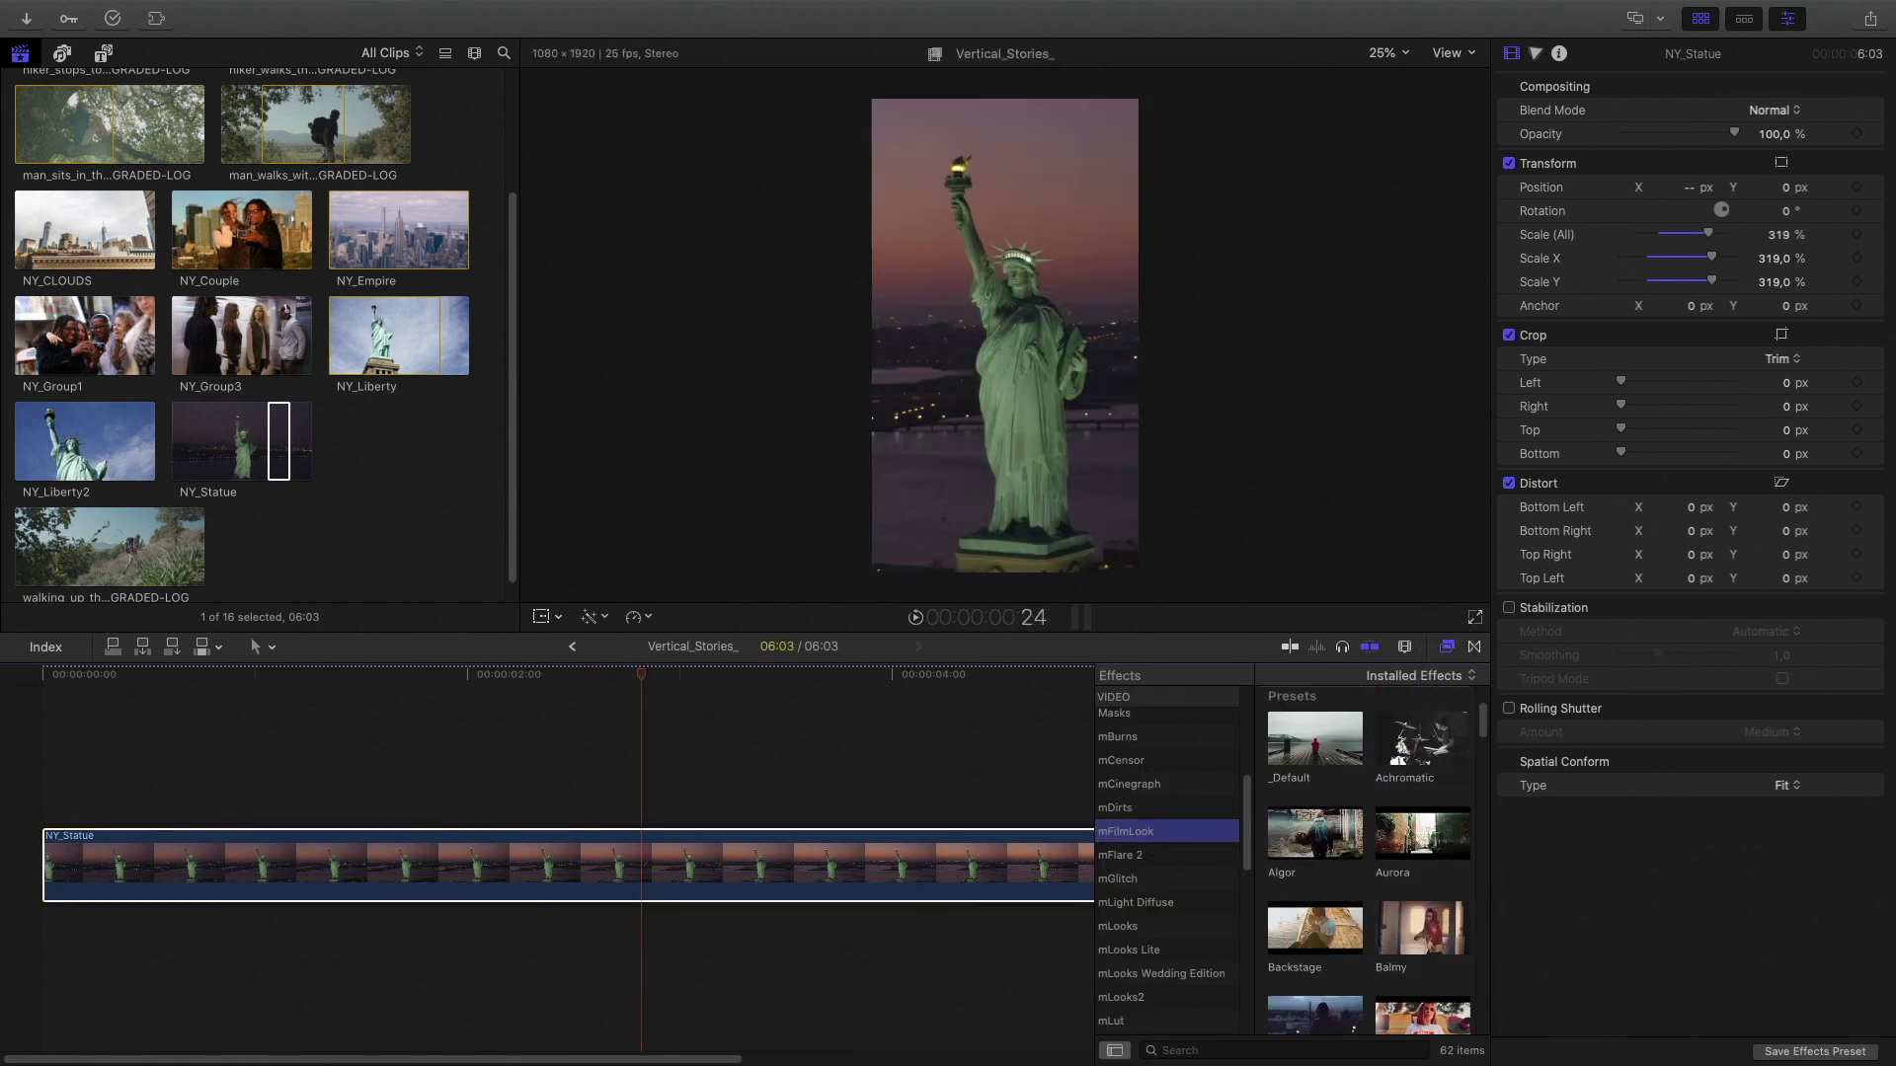
{"action": "scroll", "coordinate": [1371, 896], "scroll_direction": "down", "scroll_amount": 10}
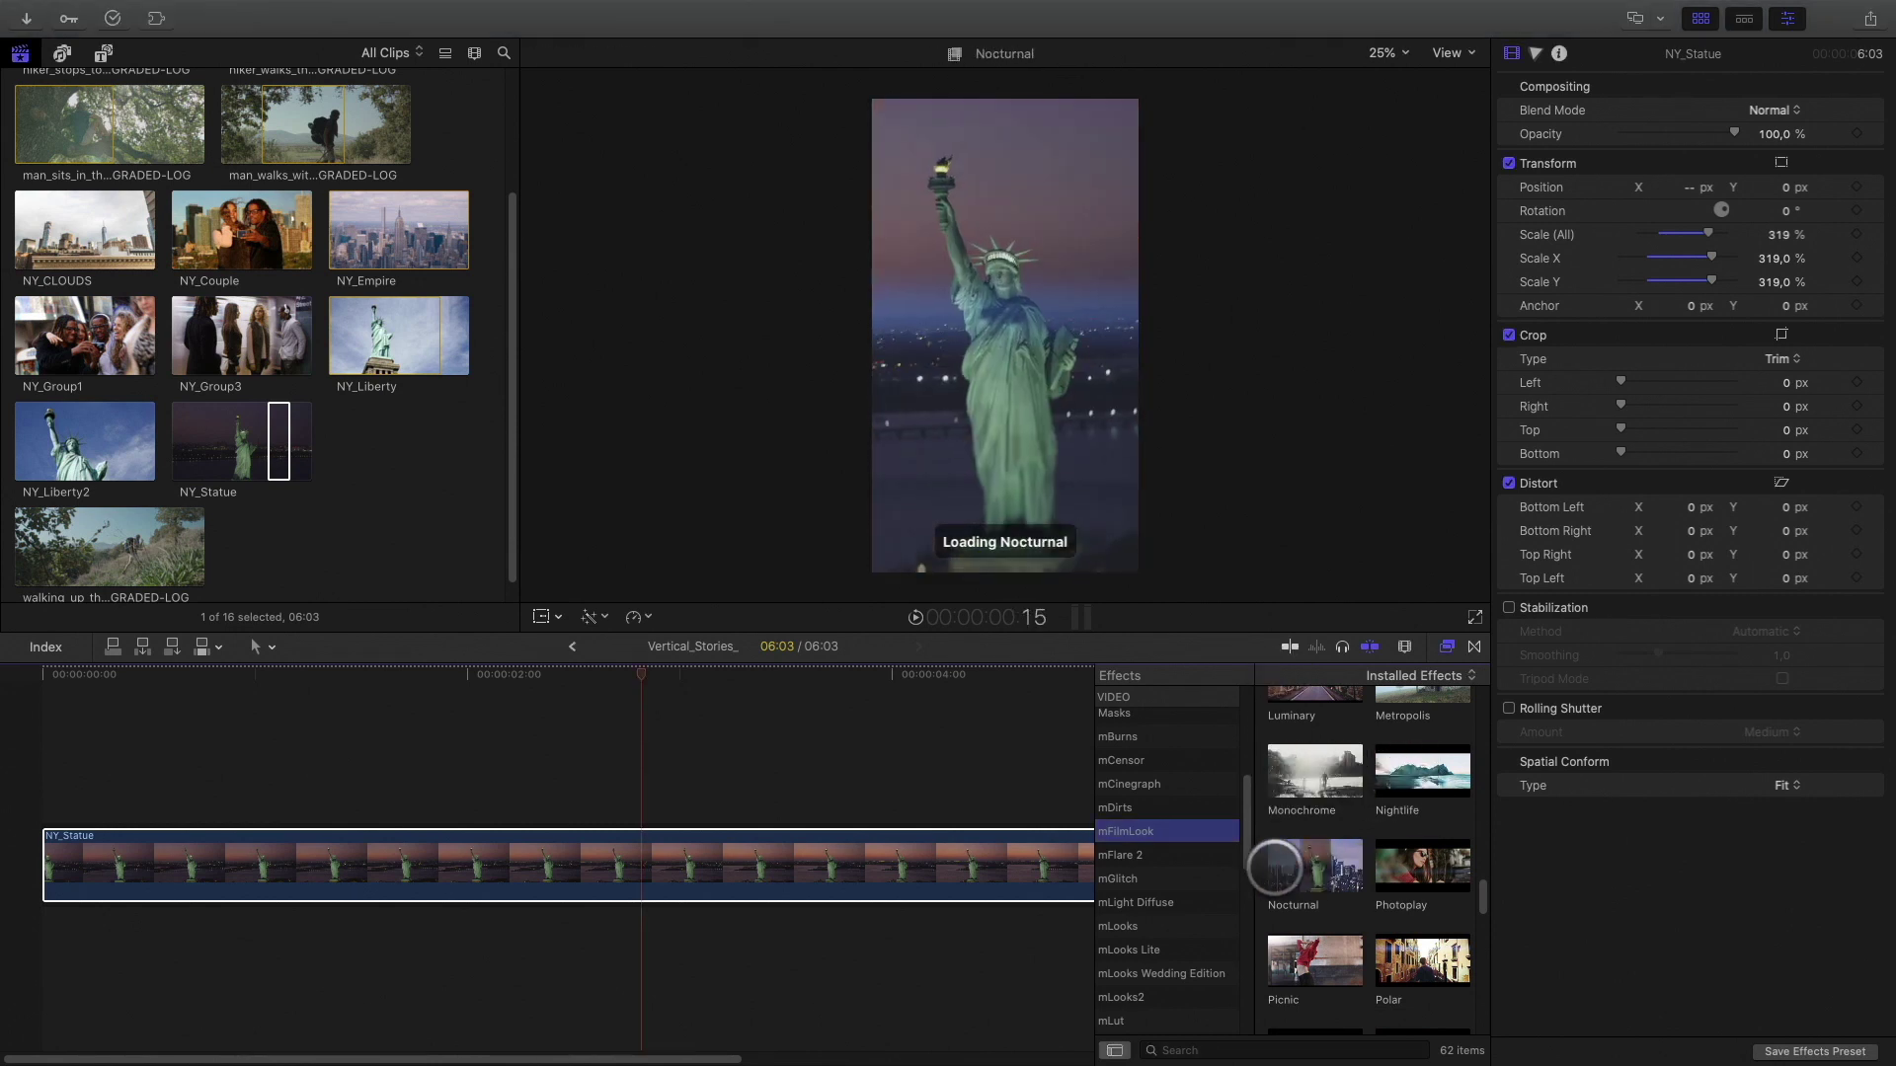
{"action": "left_click_drag", "start_coordinate": [1289, 867], "coordinate": [822, 864]}
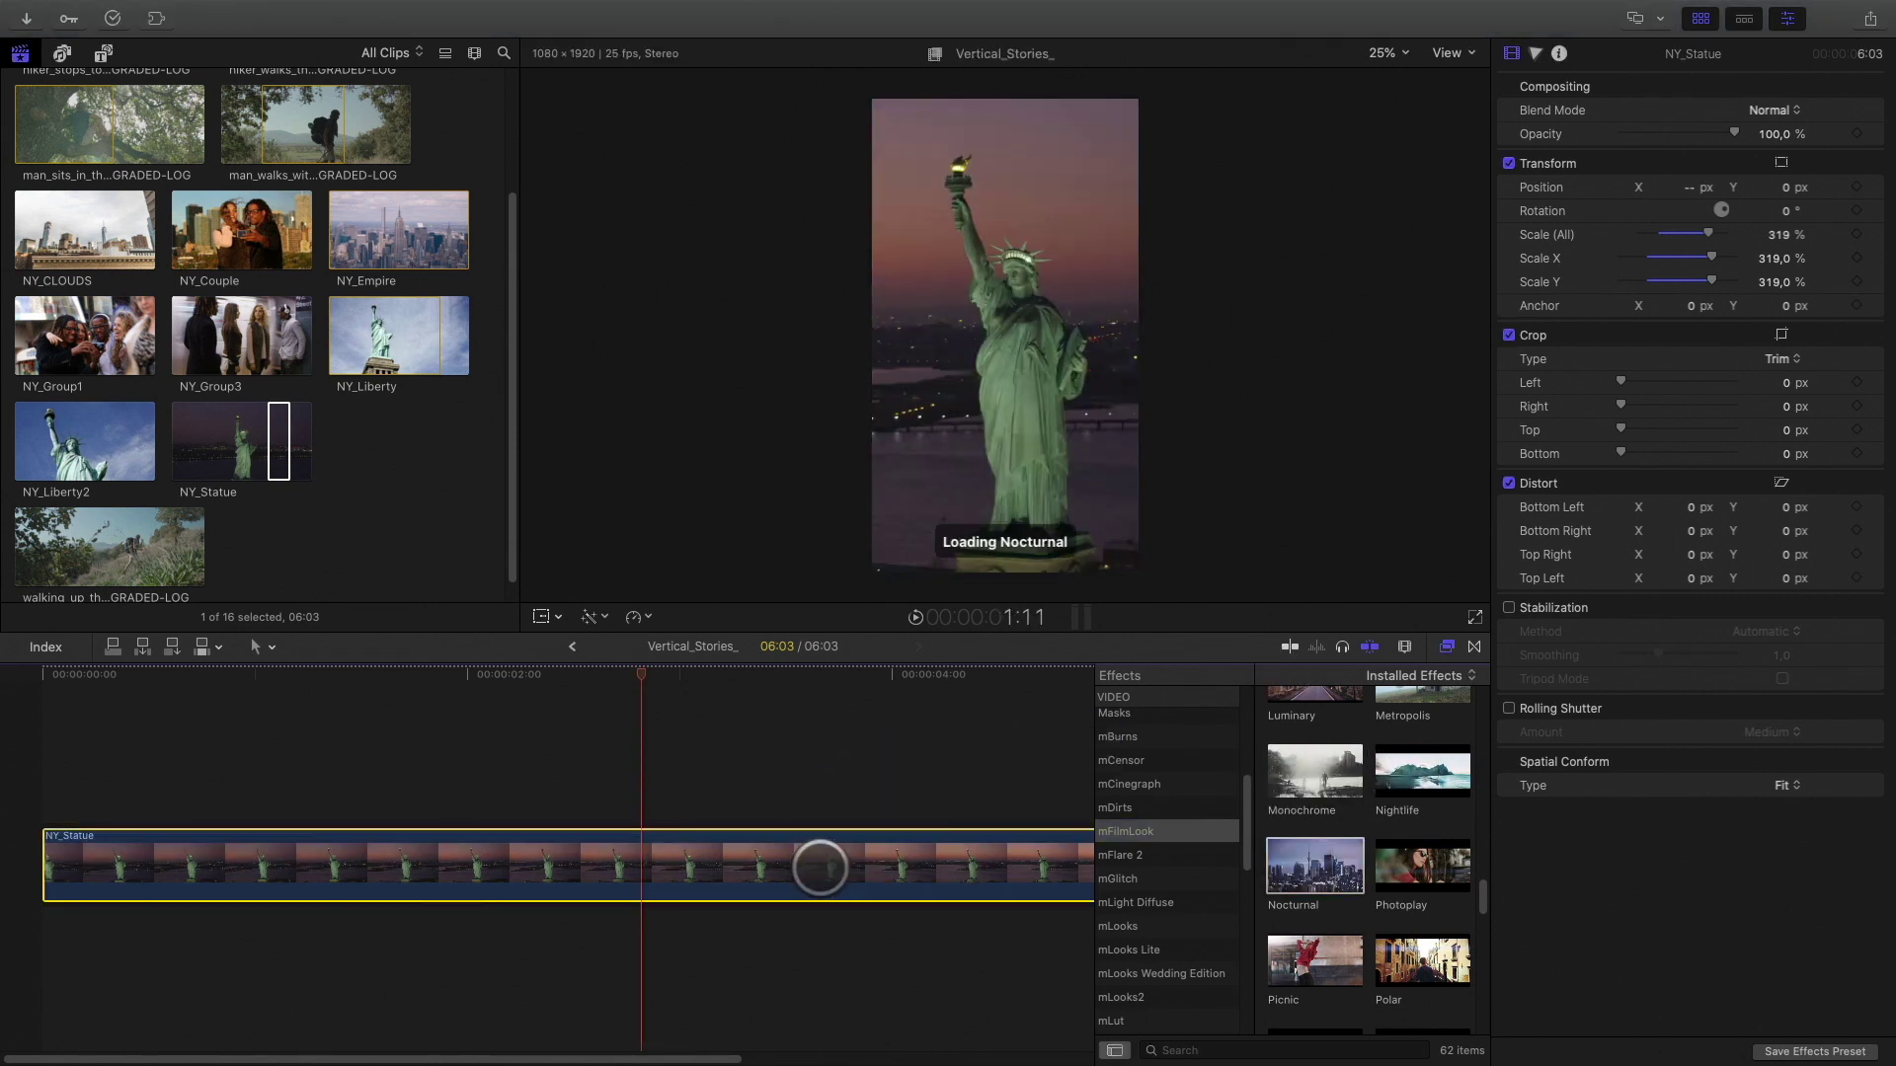
Turn off the Nocturnal effect's off-screen flare and set its saturation to 1.06.
{"action": "left_click_drag", "start_coordinate": [616, 673], "coordinate": [318, 672]}
{"action": "key", "text": "super+minus"}
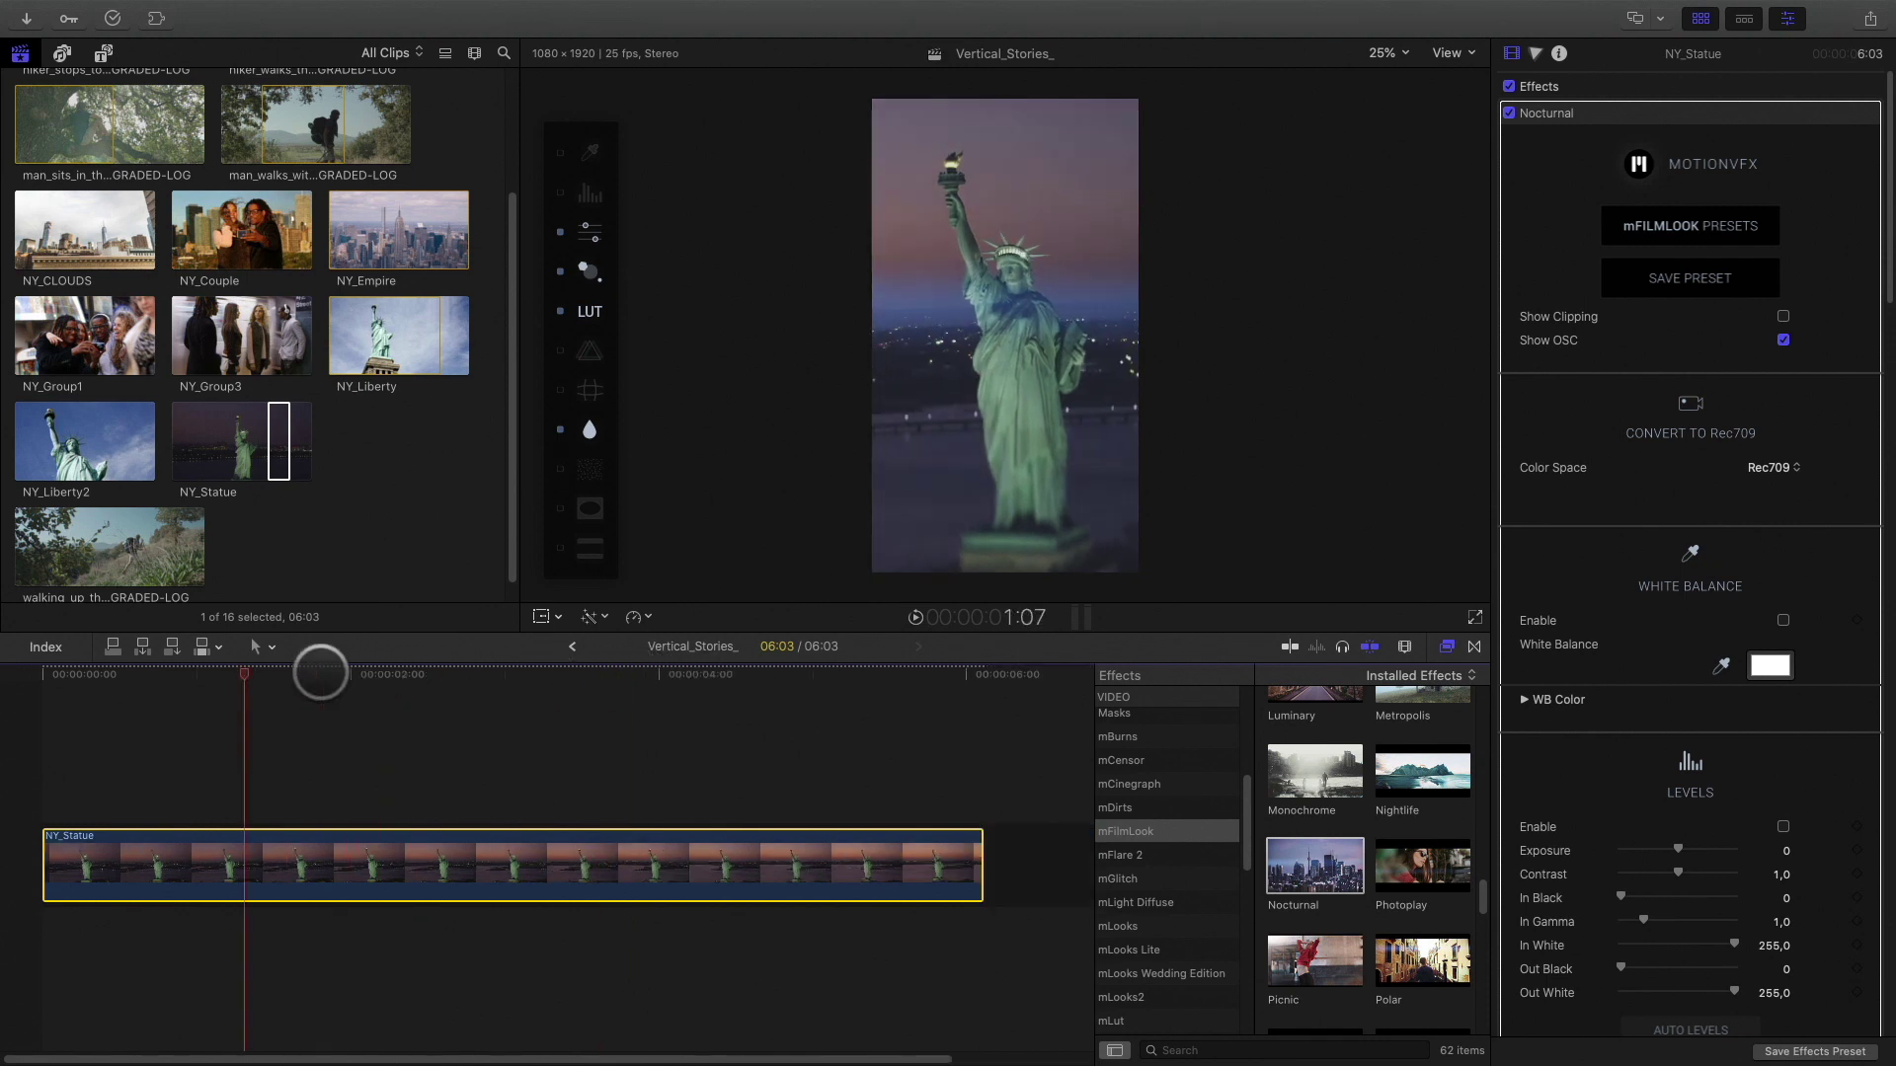
{"action": "left_click", "coordinate": [589, 430]}
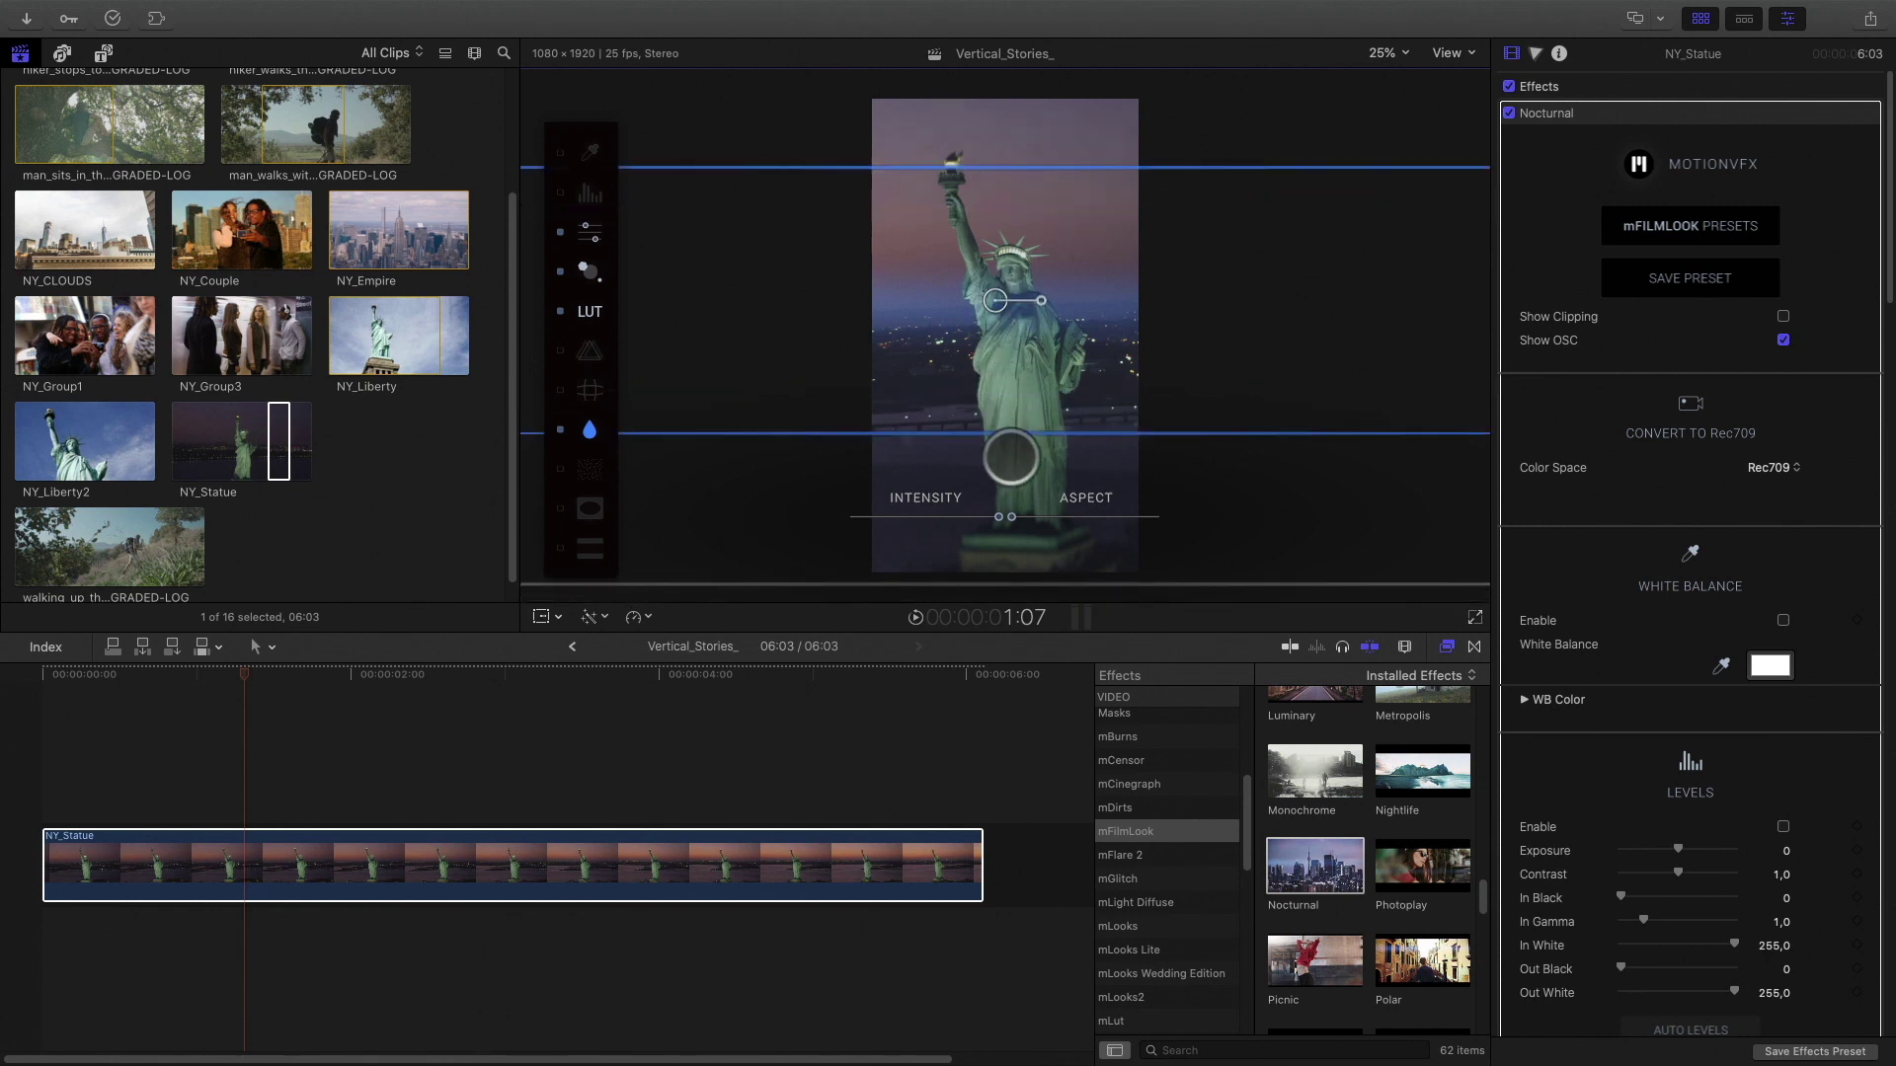
{"action": "left_click", "coordinate": [589, 233]}
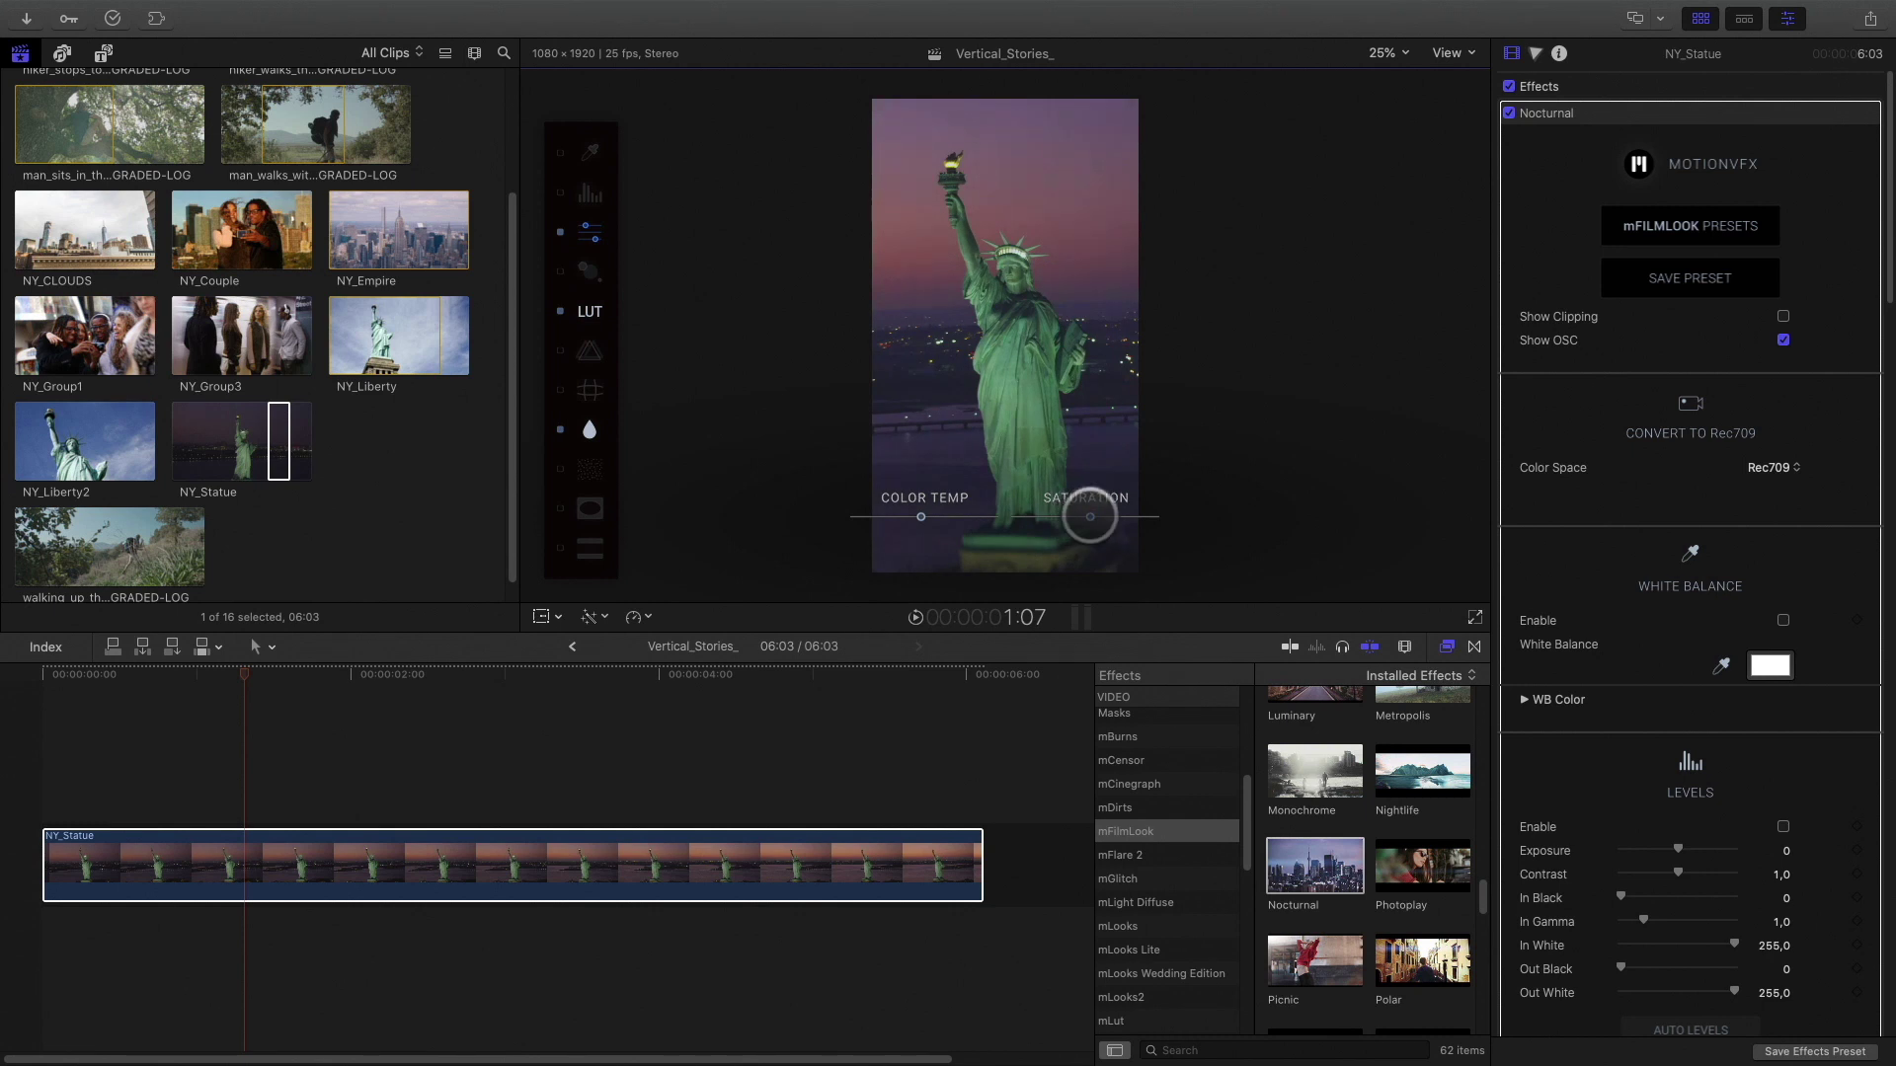
Enable the Nocturnal effect's Levels with exposure -0.04 and contrast 1.08, and scrub through the clip to review the grade.
{"action": "scroll", "coordinate": [1563, 406], "scroll_direction": "down", "scroll_amount": 10}
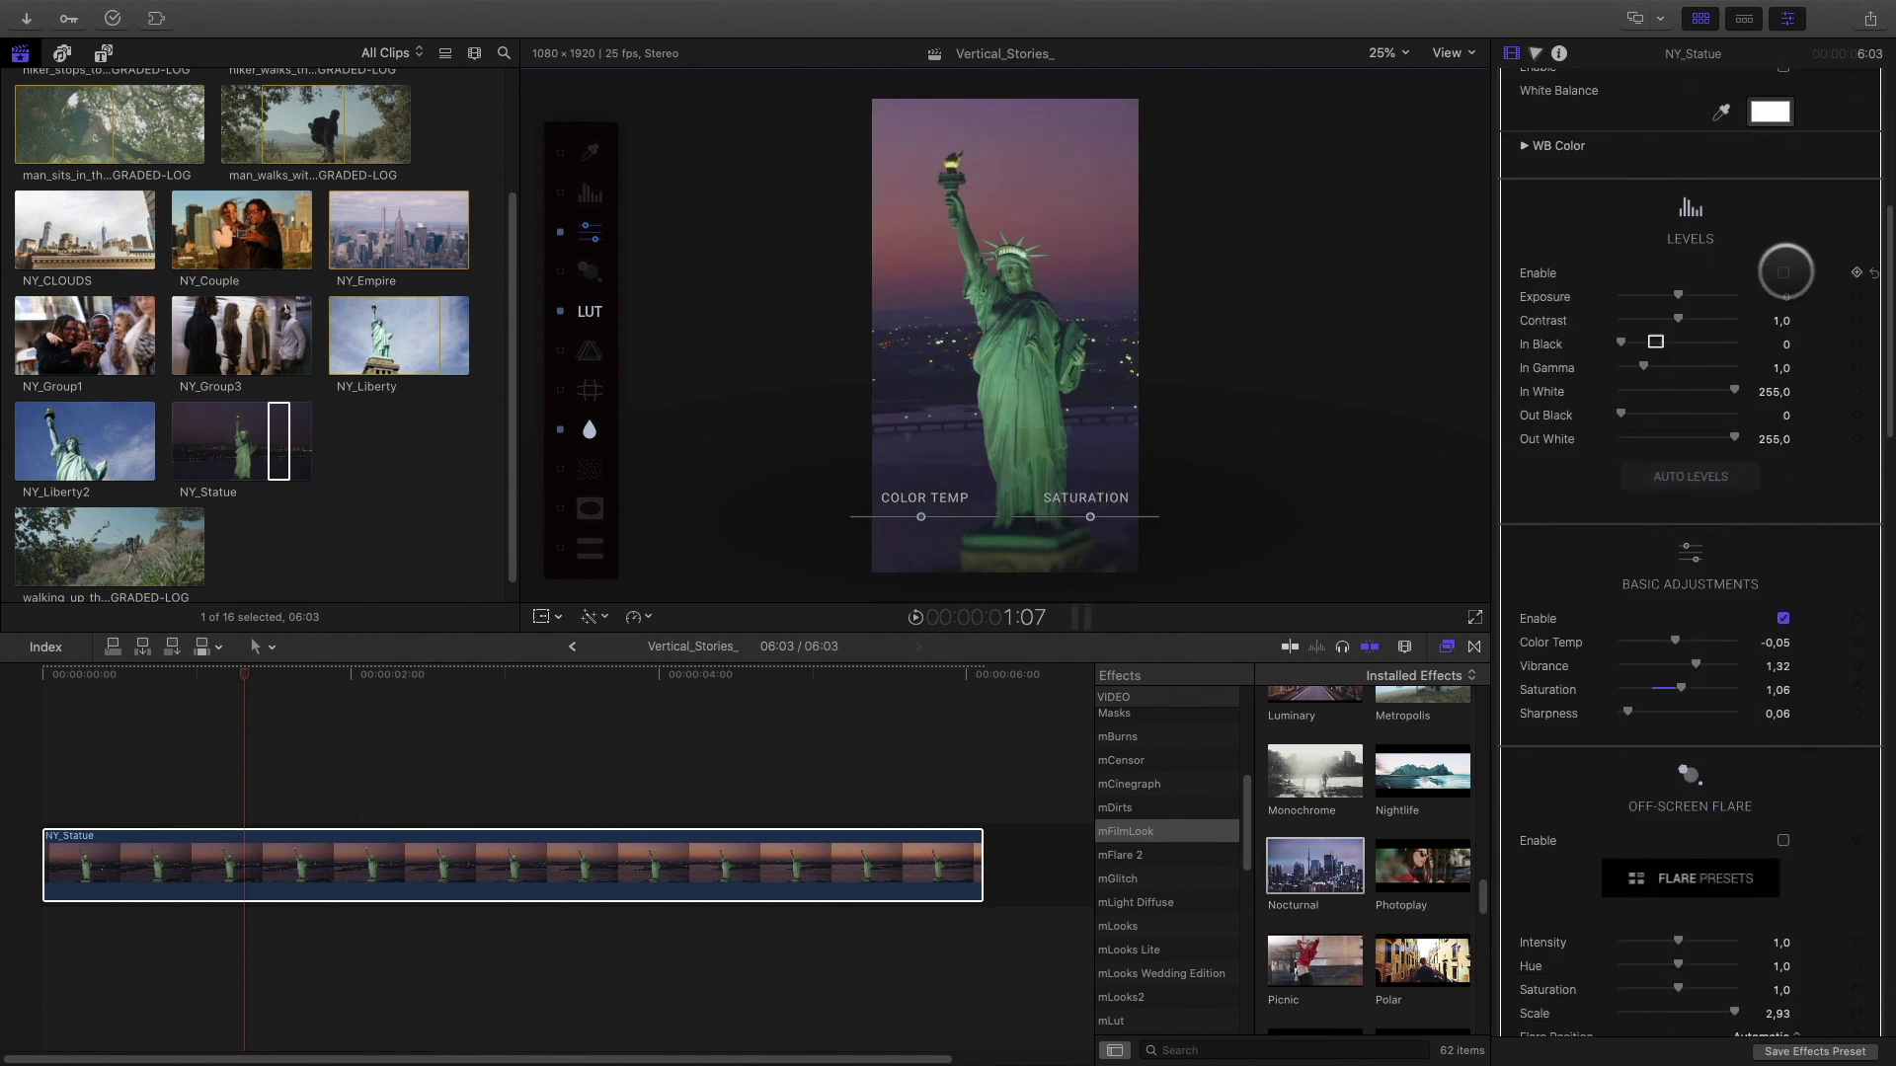
{"action": "left_click_drag", "start_coordinate": [1678, 319], "coordinate": [1682, 320]}
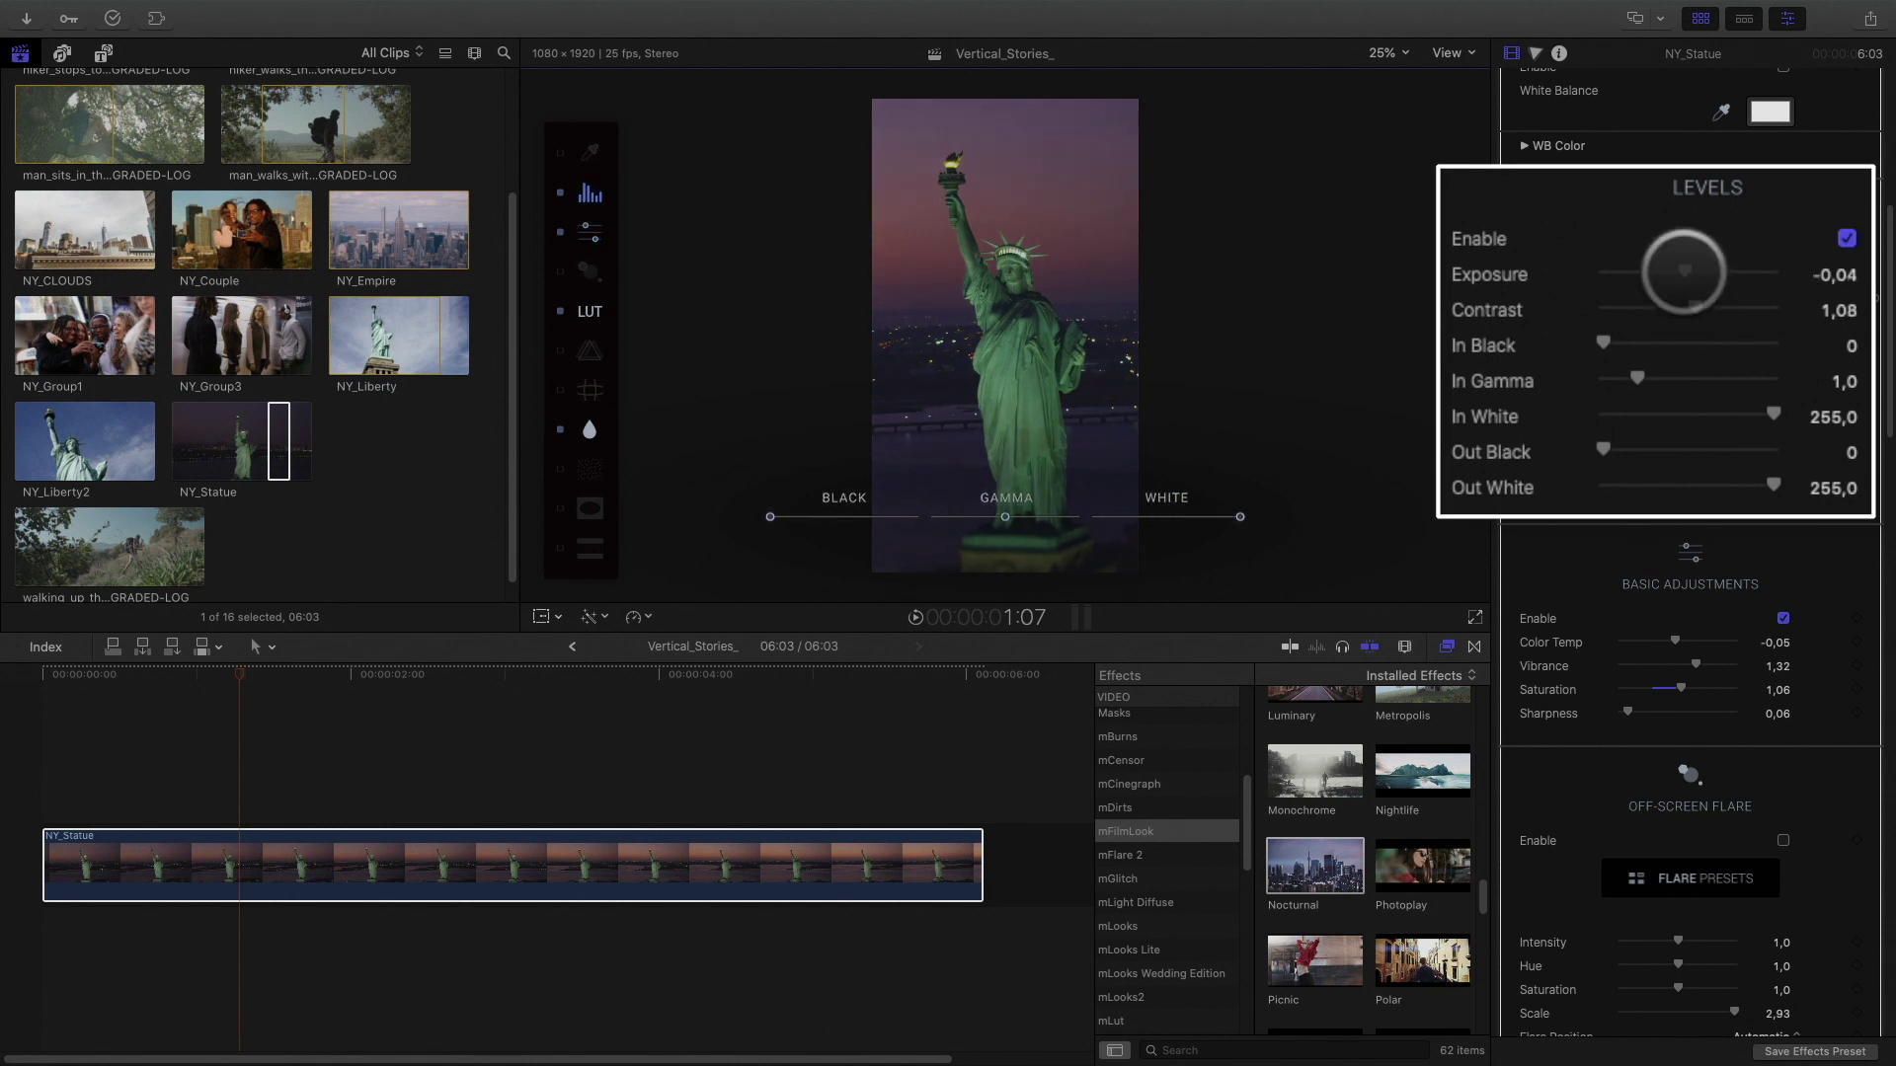
{"action": "left_click", "coordinate": [541, 616]}
{"action": "left_click_drag", "start_coordinate": [237, 674], "coordinate": [594, 706]}
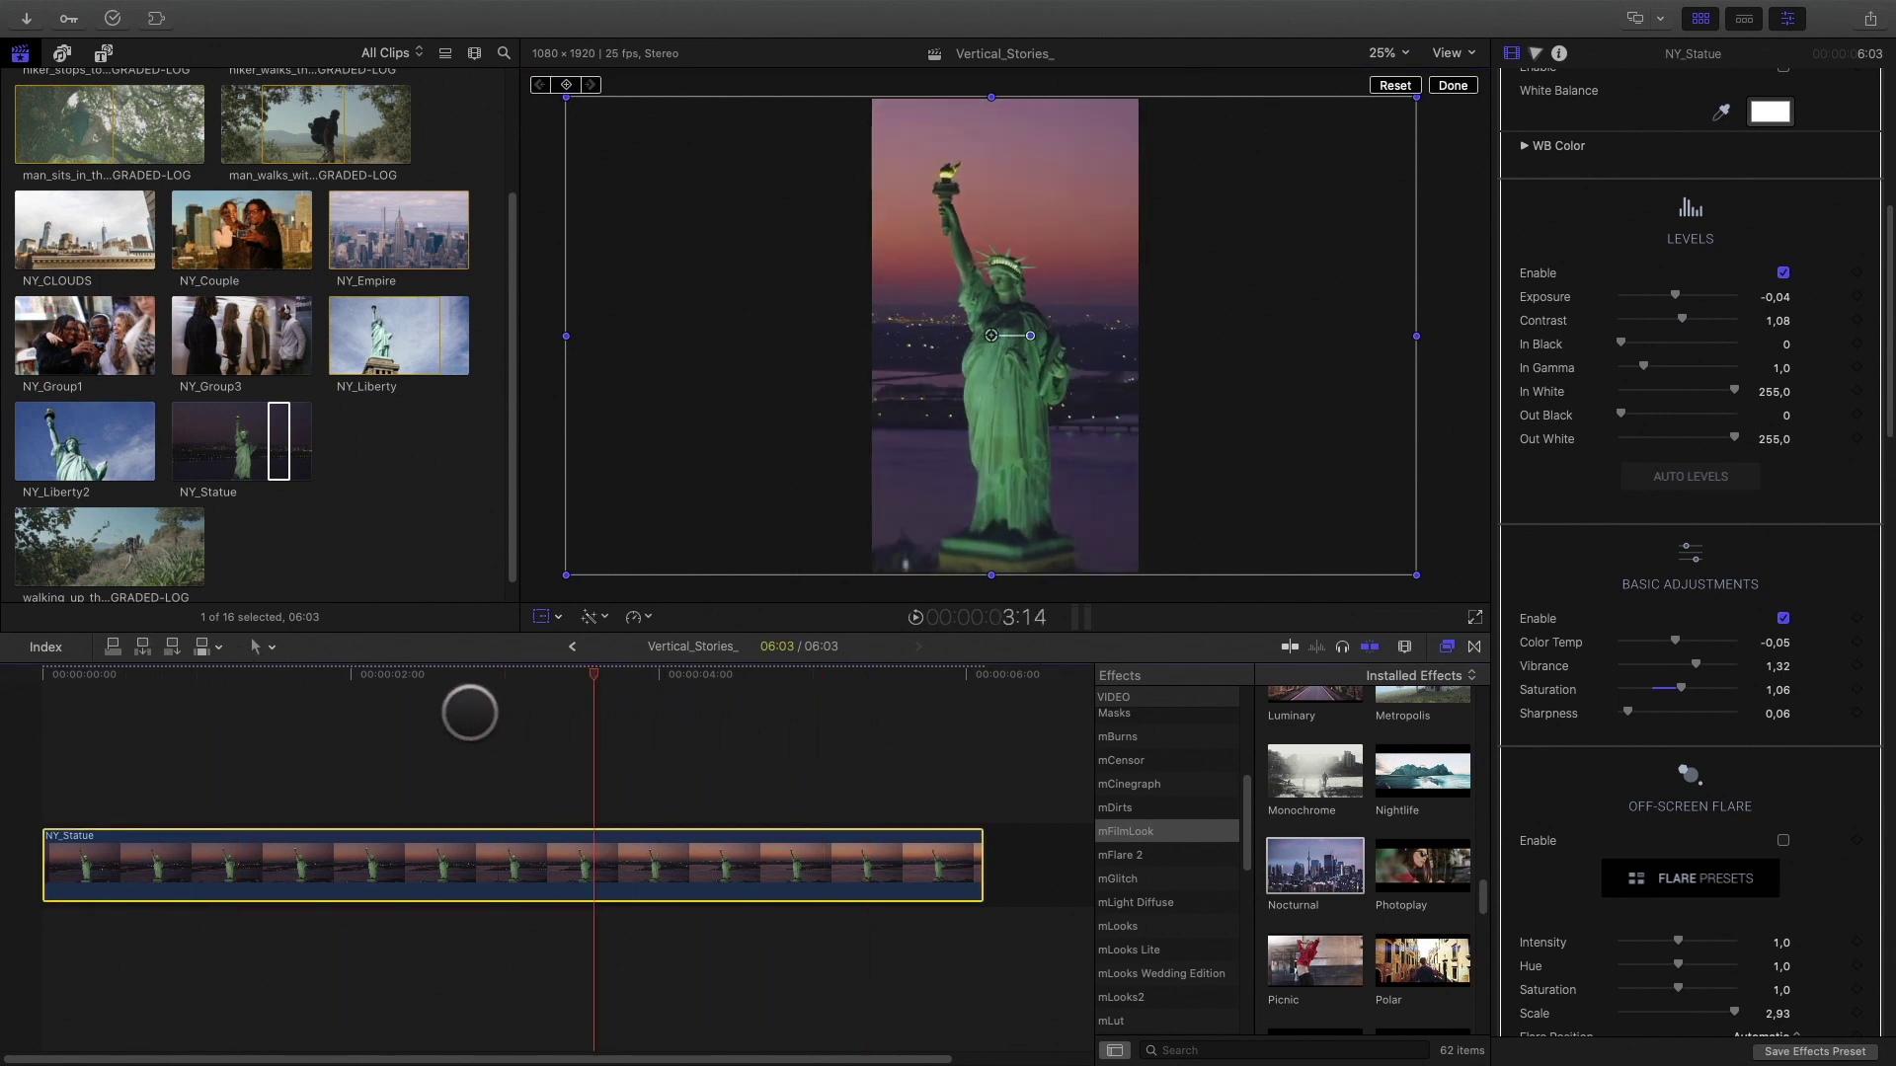
{"action": "left_click_drag", "start_coordinate": [469, 713], "coordinate": [300, 720]}
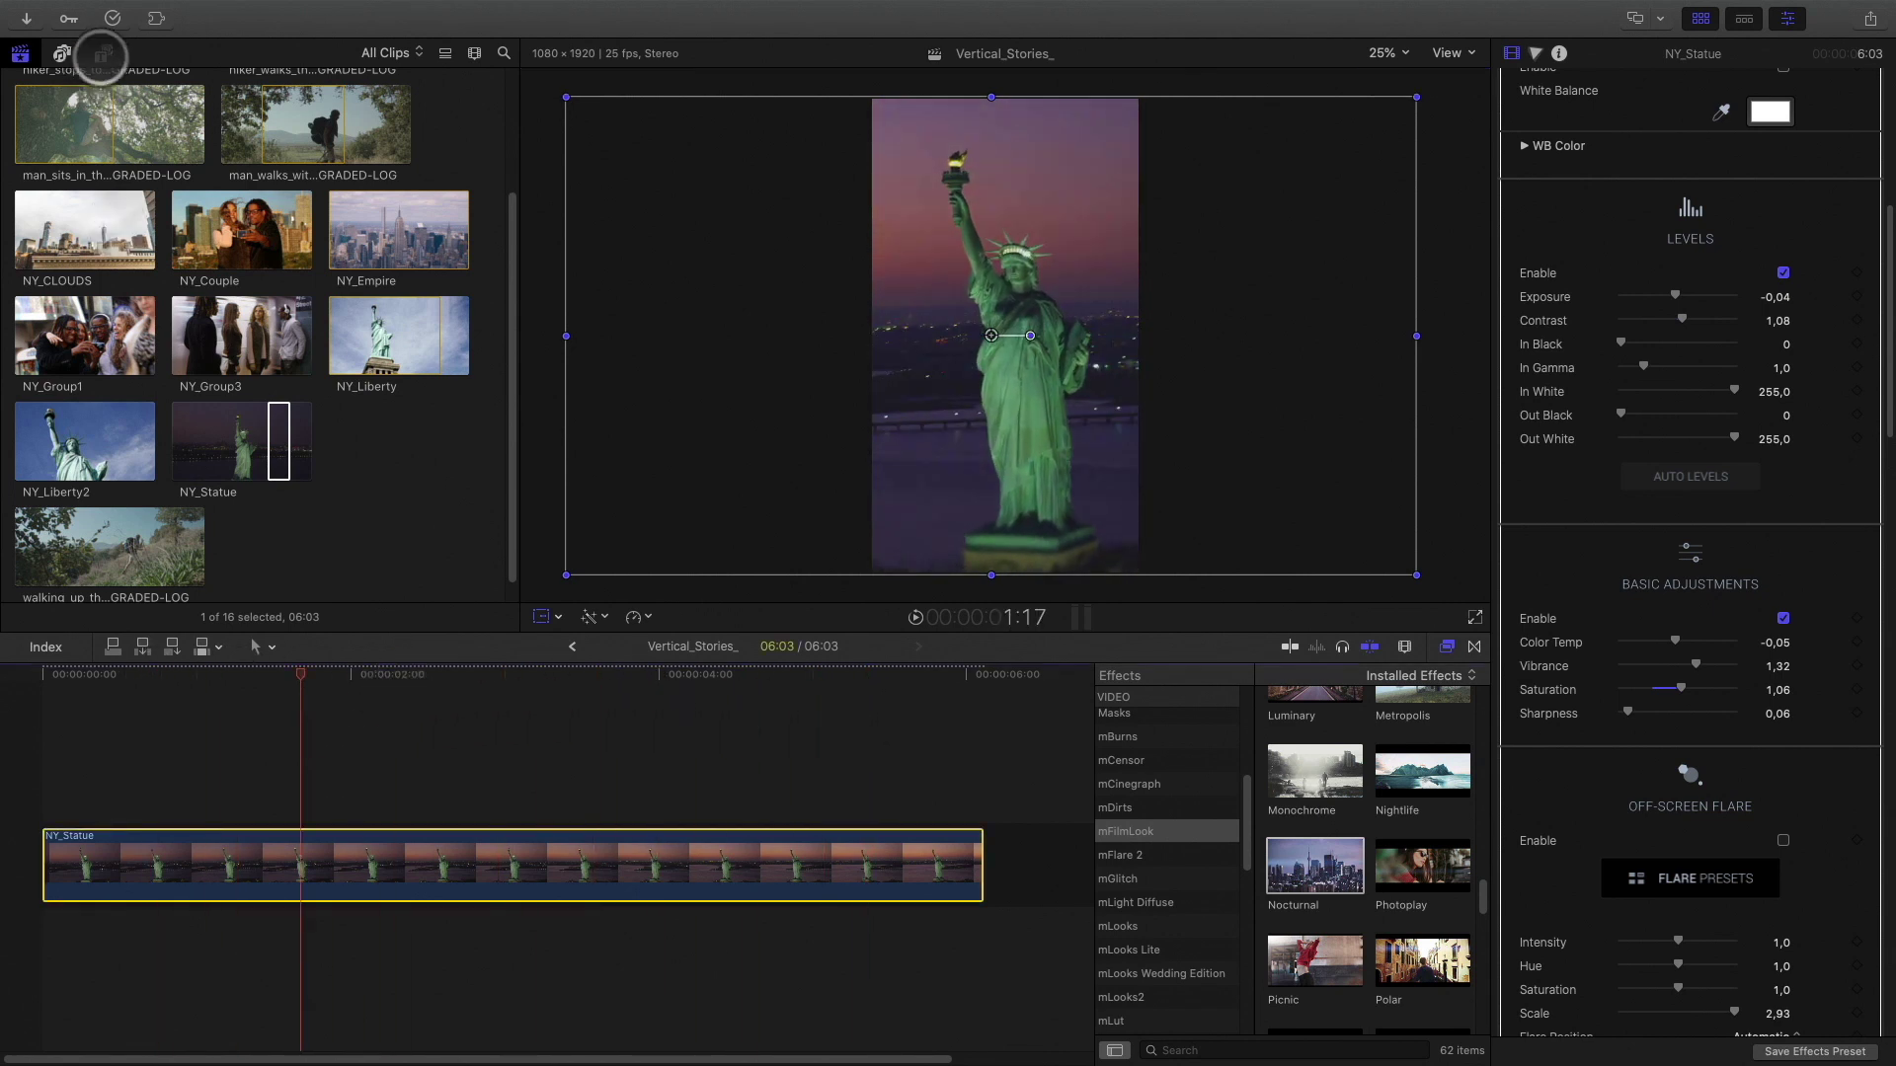
Show the mTitle MAX collection of installed titles and hide the category list.
{"action": "left_click", "coordinate": [102, 53]}
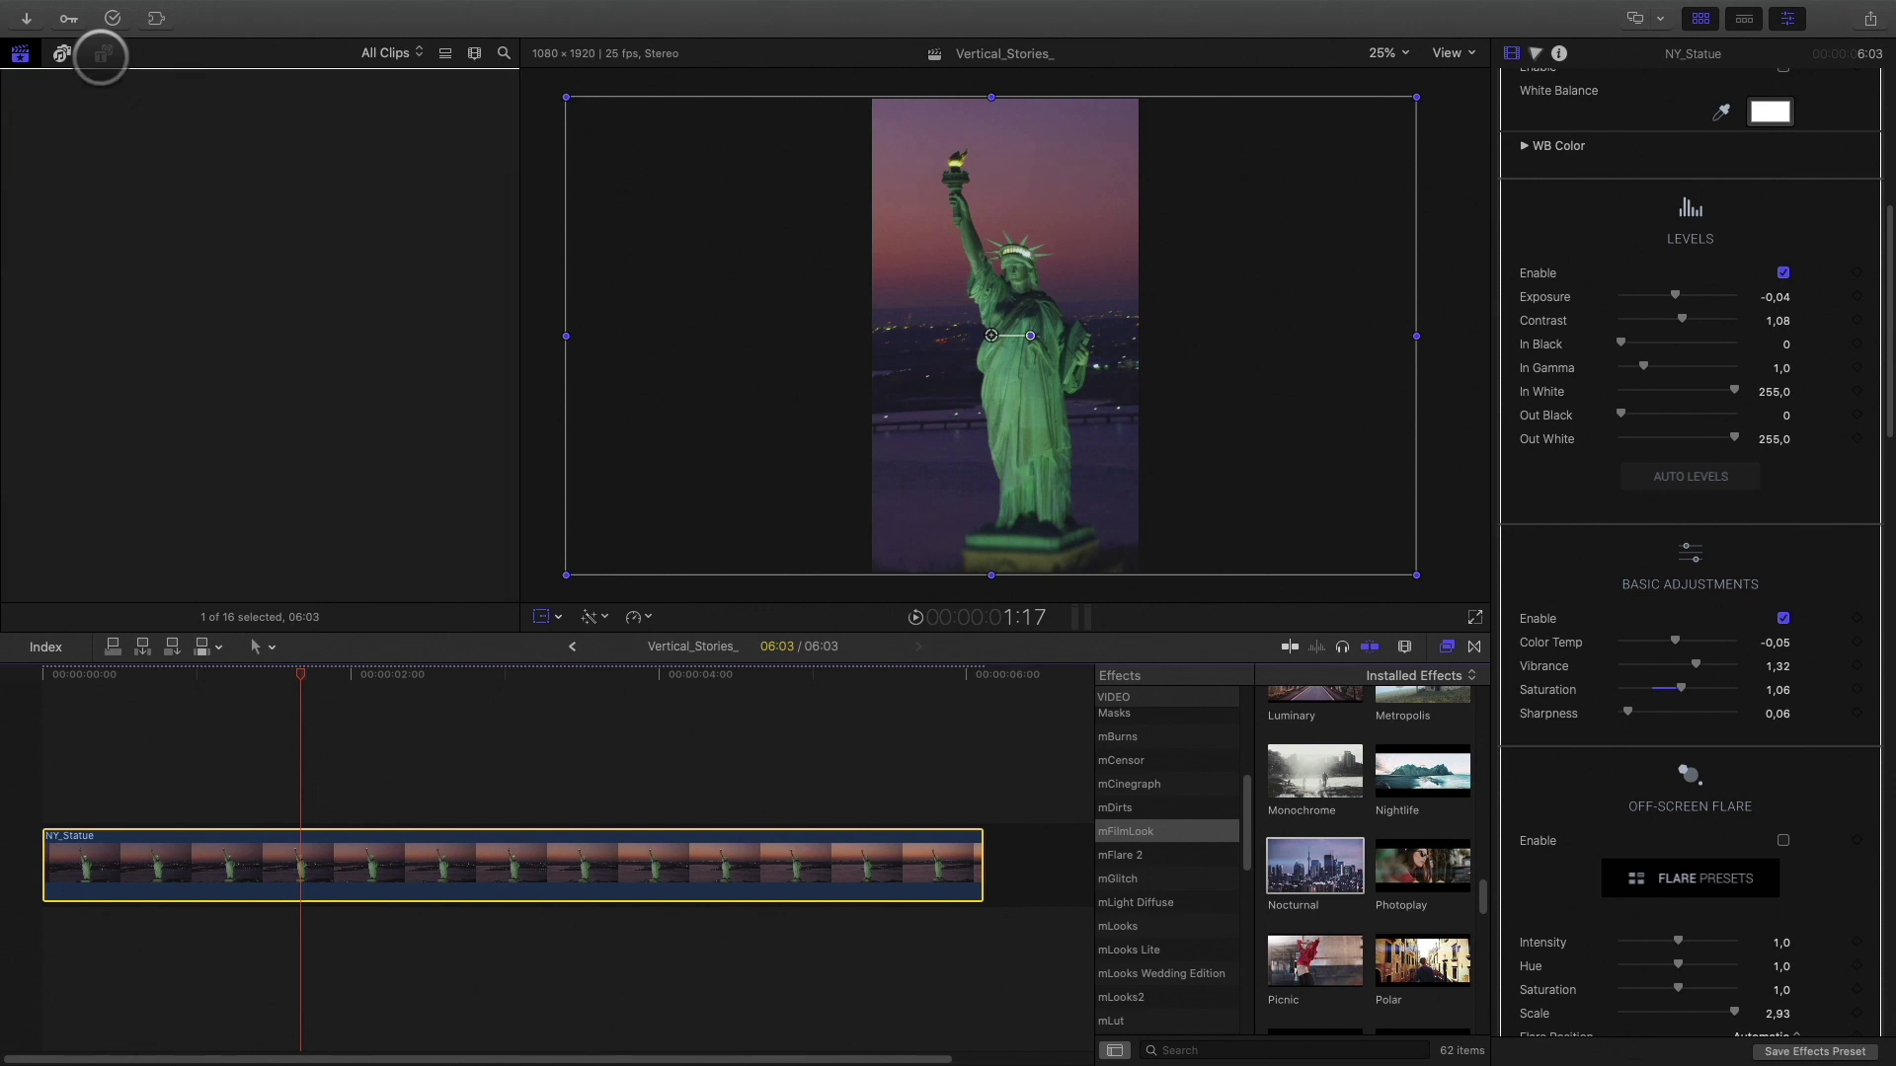
{"action": "scroll", "coordinate": [87, 262], "scroll_direction": "down", "scroll_amount": 20}
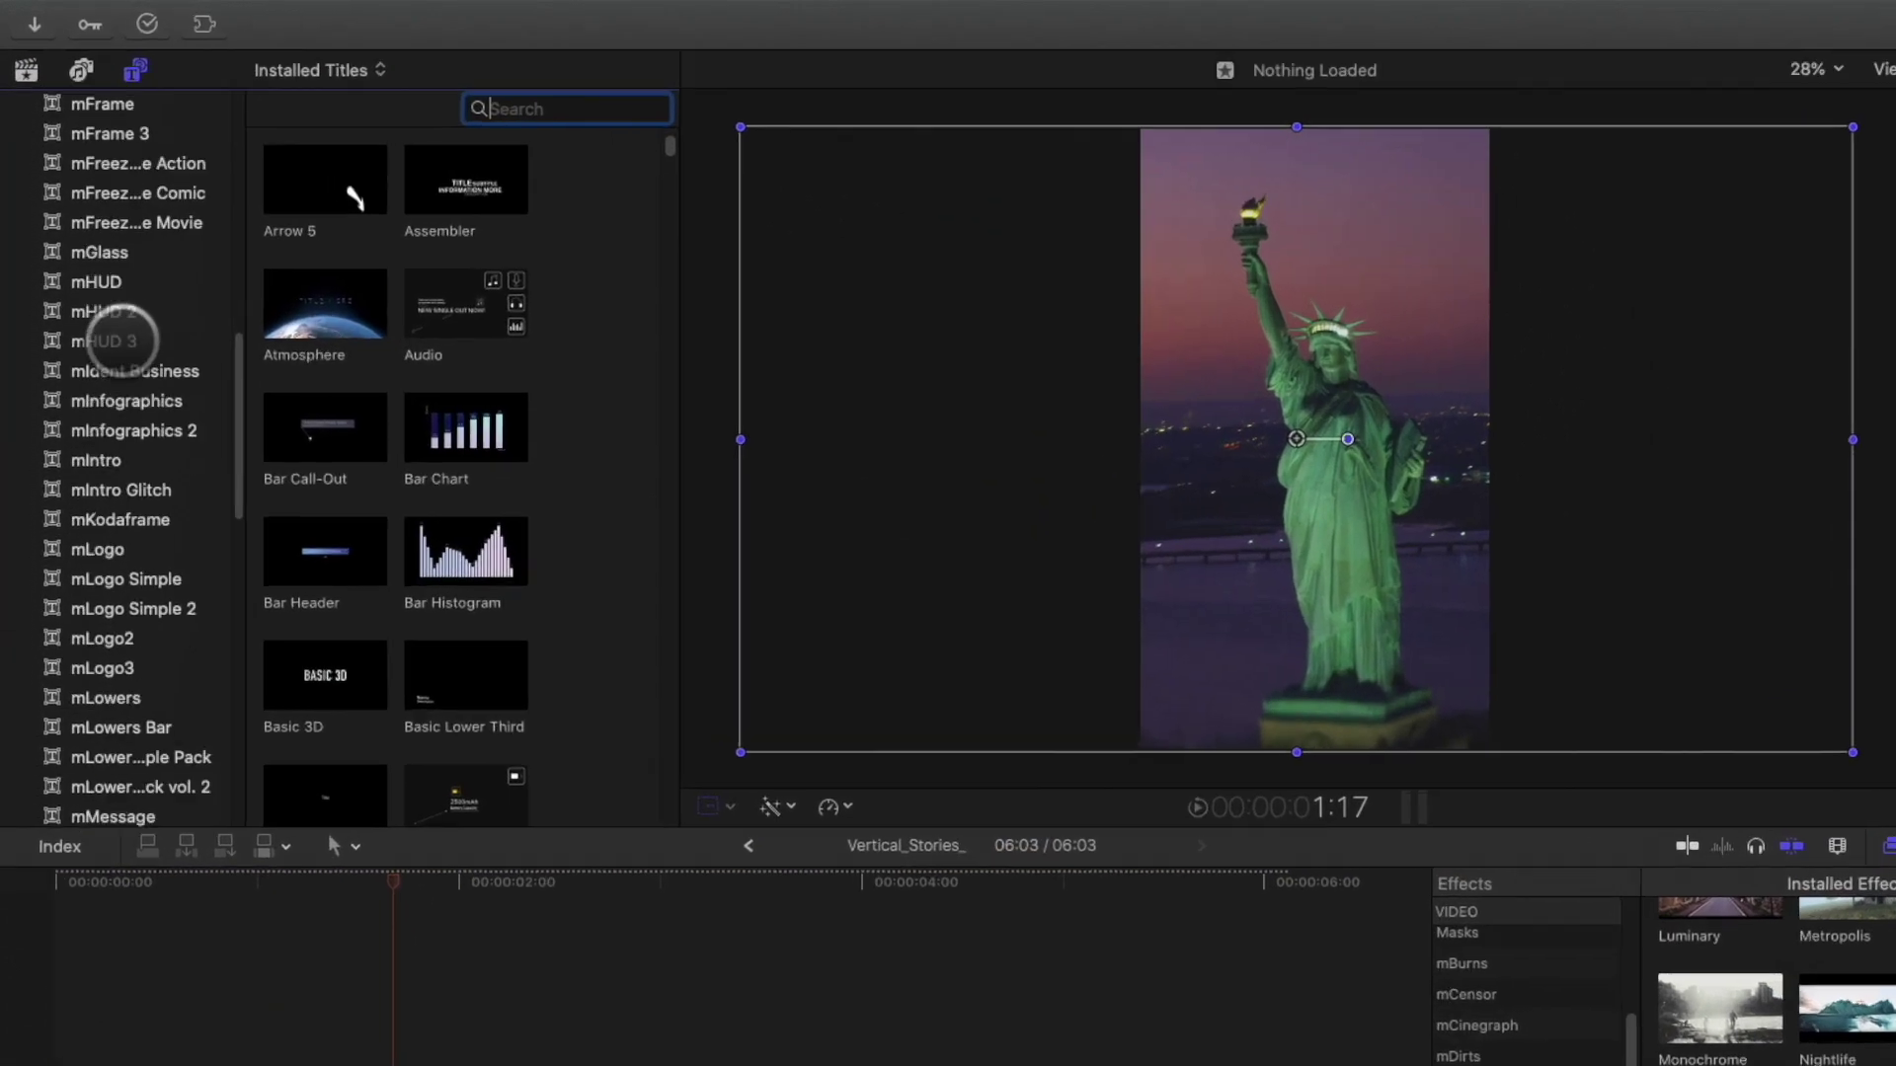
{"action": "scroll", "coordinate": [138, 383], "scroll_direction": "down", "scroll_amount": 4}
{"action": "left_click", "coordinate": [111, 561]}
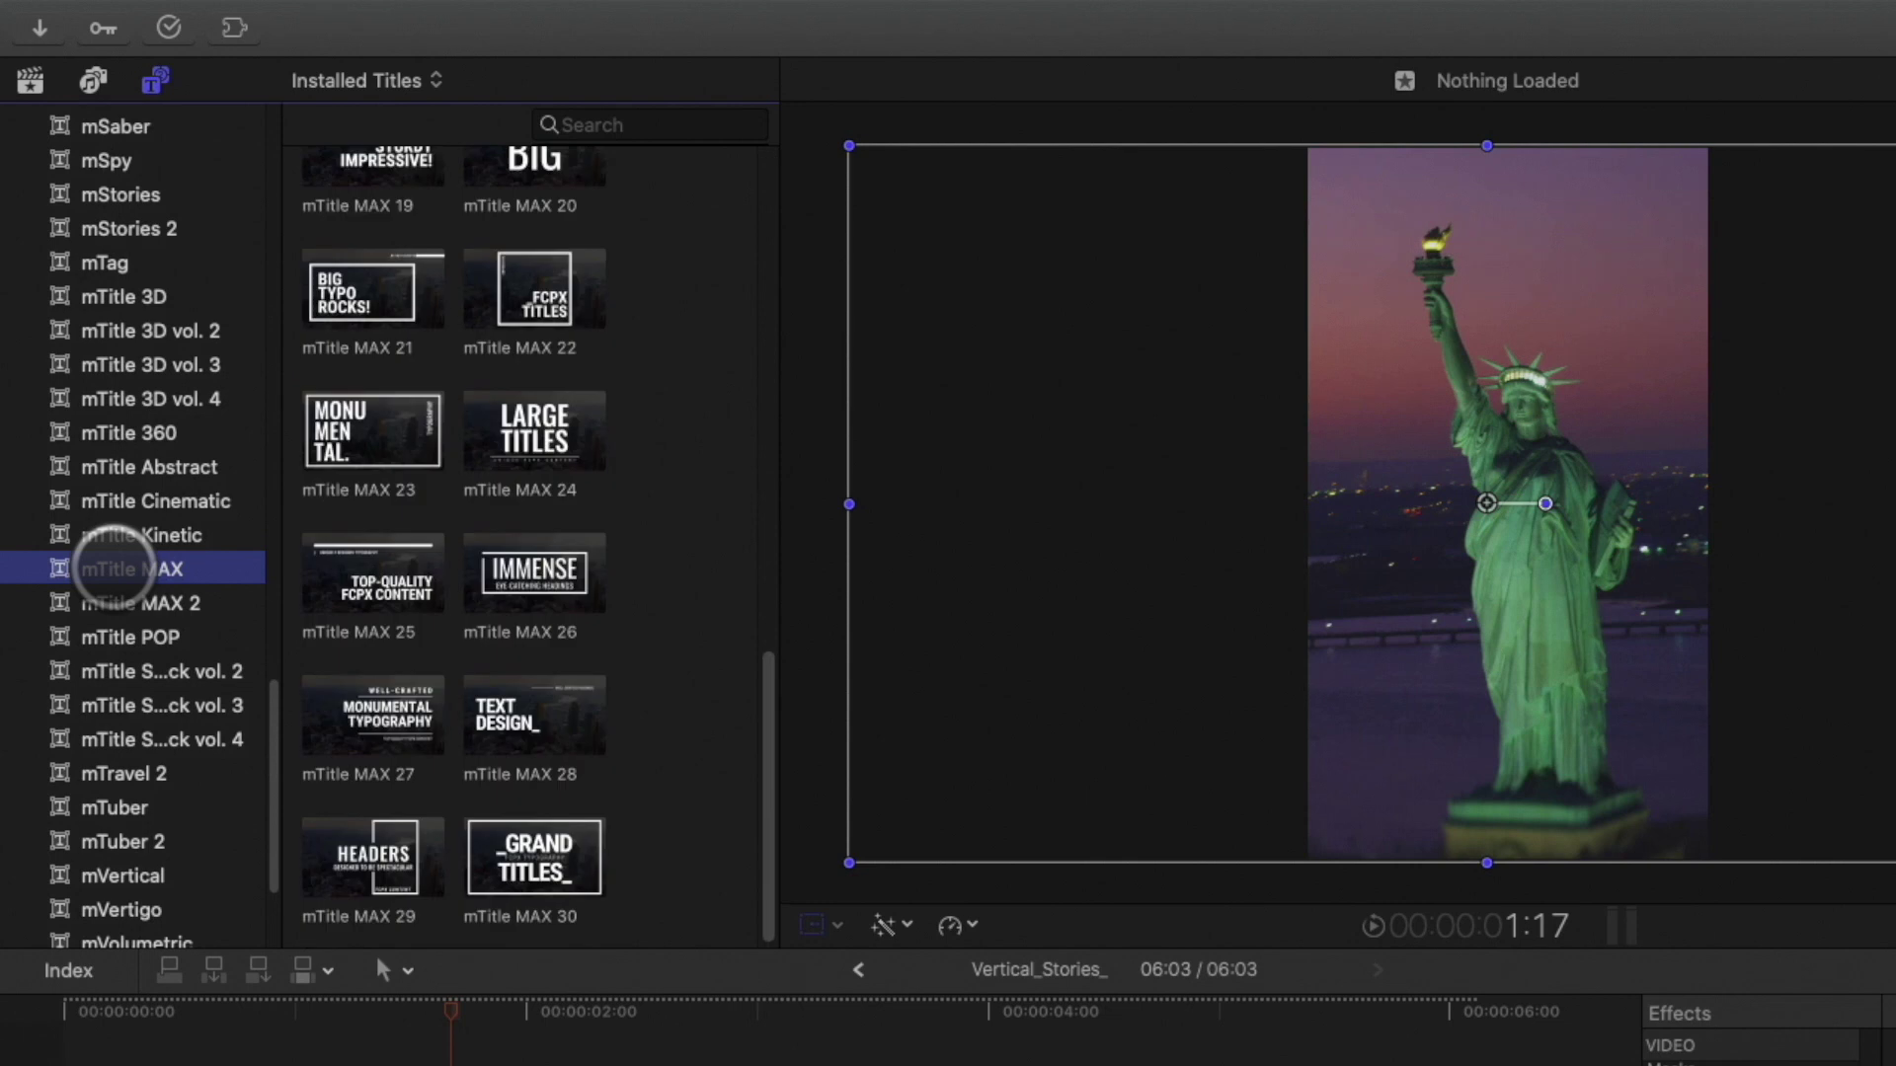
{"action": "left_click", "coordinate": [156, 79]}
{"action": "scroll", "coordinate": [306, 713], "scroll_direction": "up", "scroll_amount": 5}
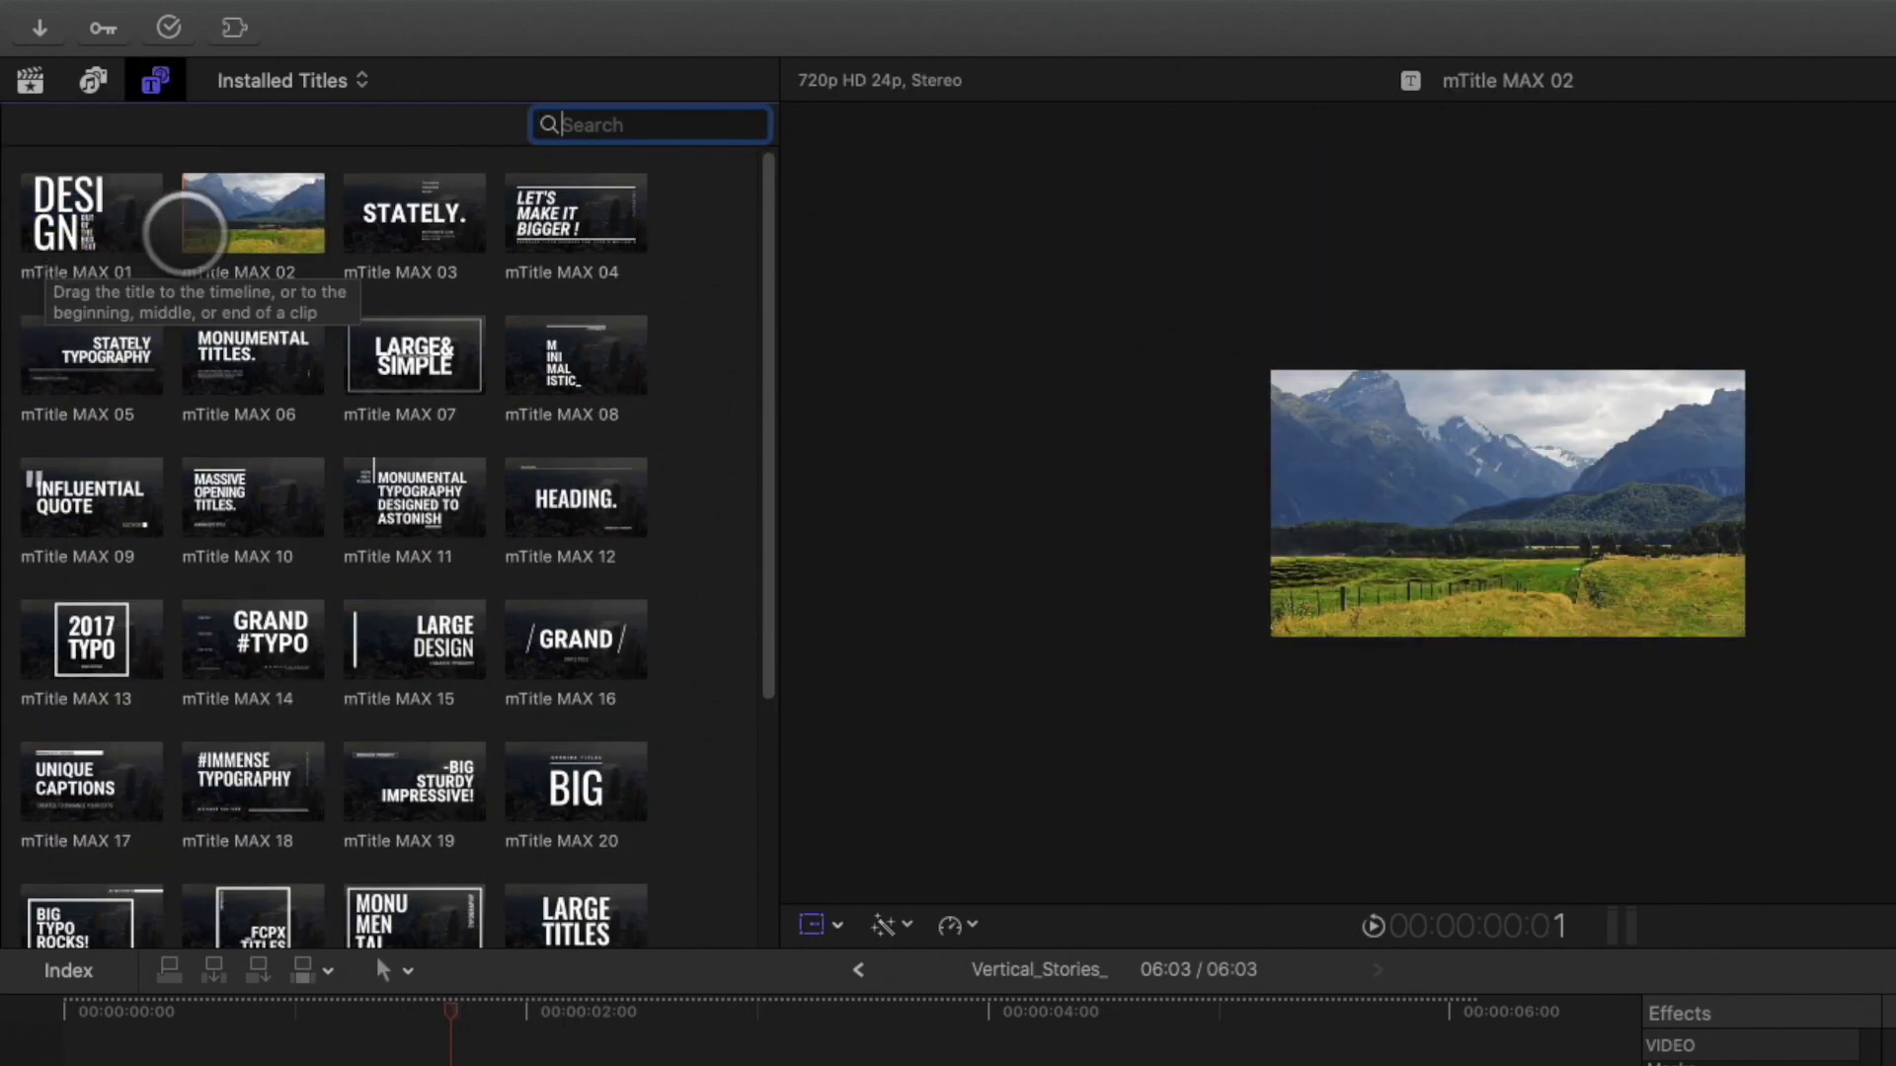
Place the mTitle MAX 22 title above the NY_Statue clip, 5:05 long and ending together with the clip.
{"action": "left_click", "coordinate": [223, 219]}
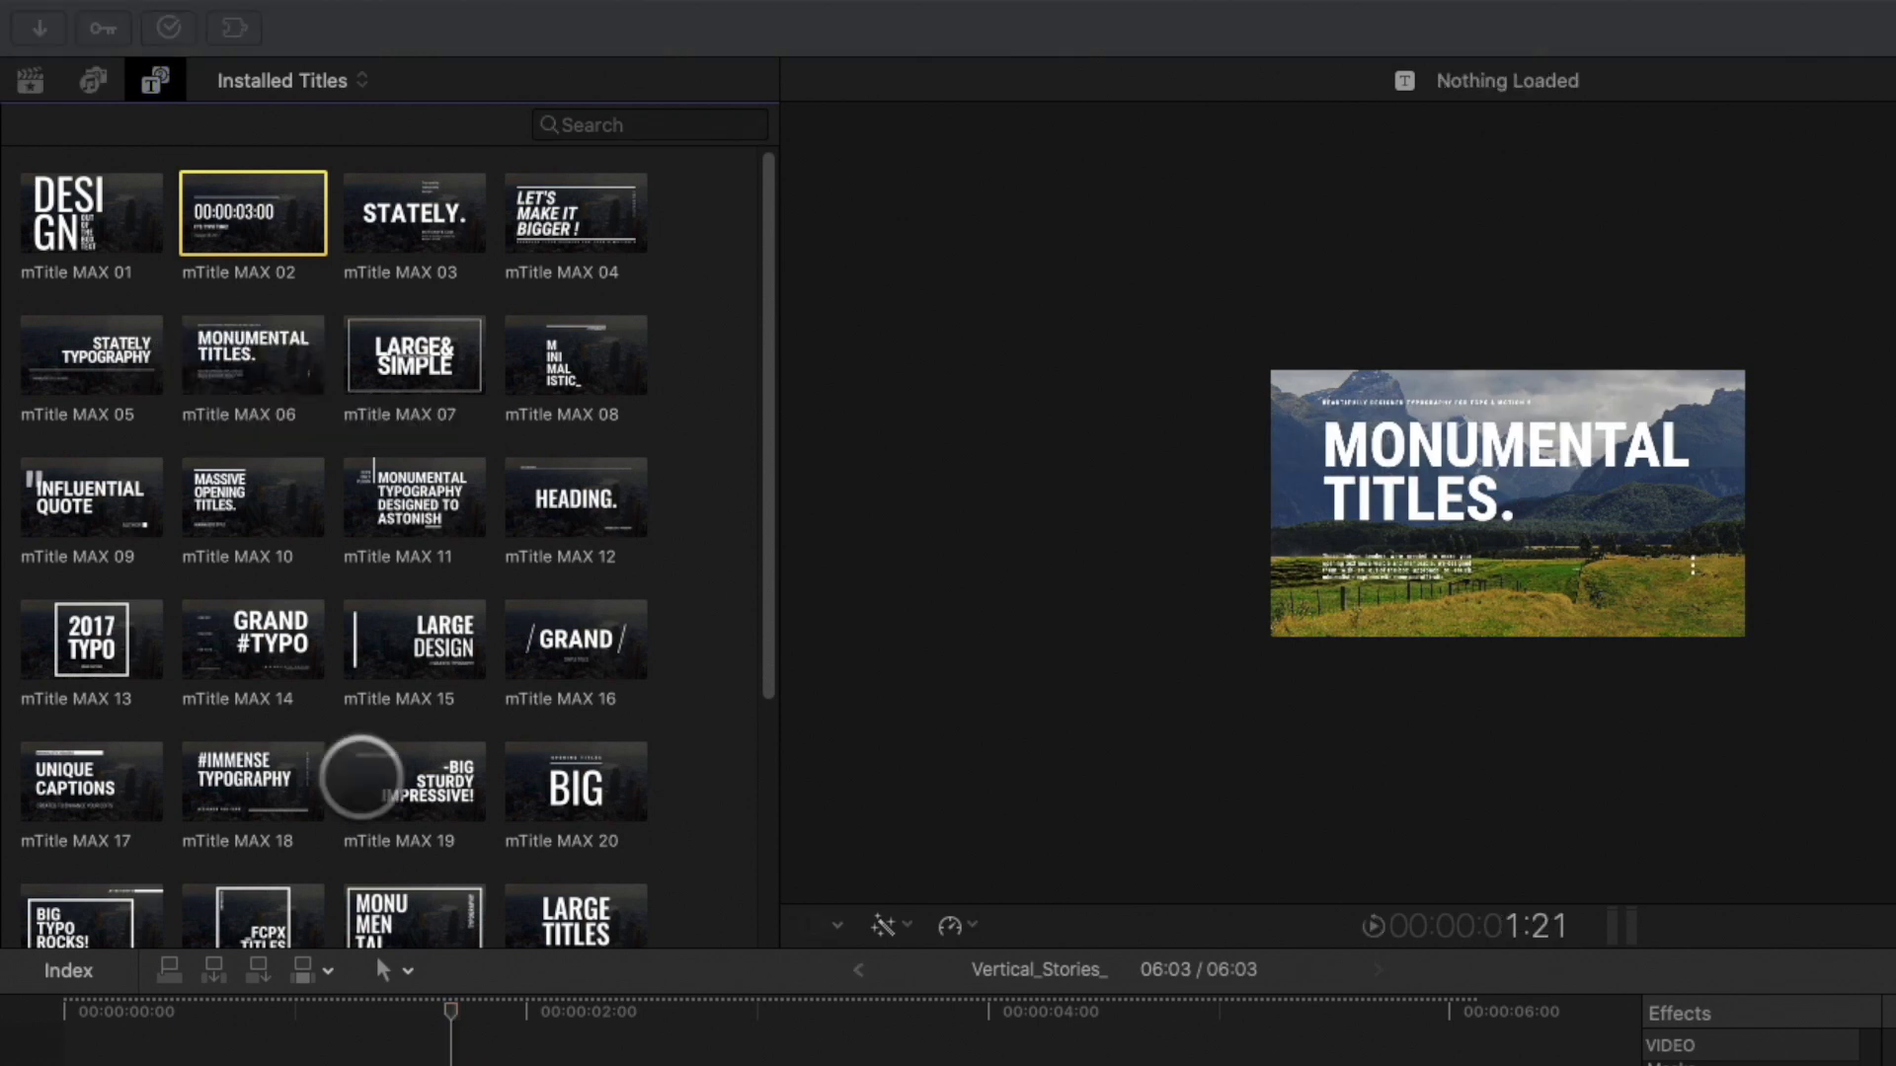
{"action": "scroll", "coordinate": [359, 785], "scroll_direction": "down", "scroll_amount": 4}
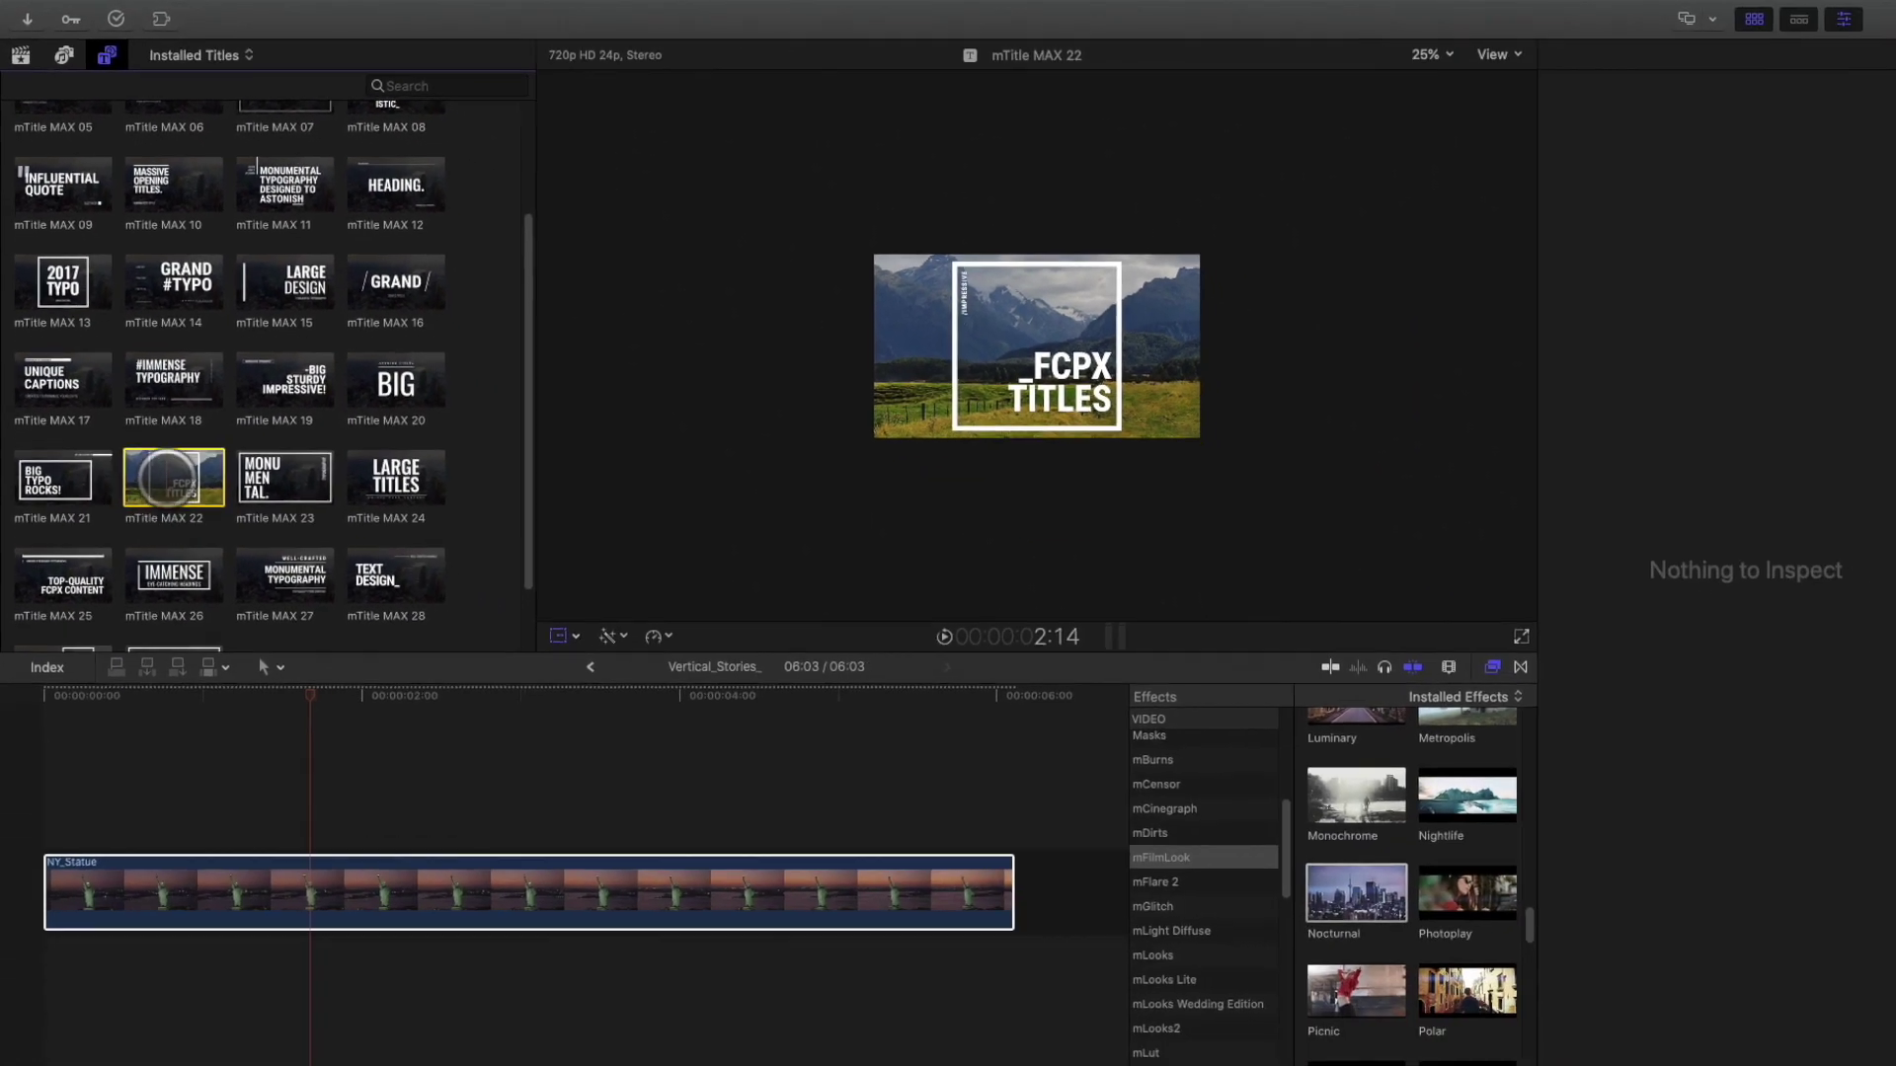
{"action": "left_click_drag", "start_coordinate": [253, 701], "coordinate": [755, 1065]}
{"action": "left_click_drag", "start_coordinate": [503, 774], "coordinate": [187, 811]}
Set the mTitle MAX 22 title's content scale to 58% and its Frame Scale Y to 180% to suit the vertical frame.
{"action": "left_click_drag", "start_coordinate": [45, 675], "coordinate": [602, 696]}
{"action": "left_click", "coordinate": [561, 811]}
{"action": "left_click", "coordinate": [541, 617]}
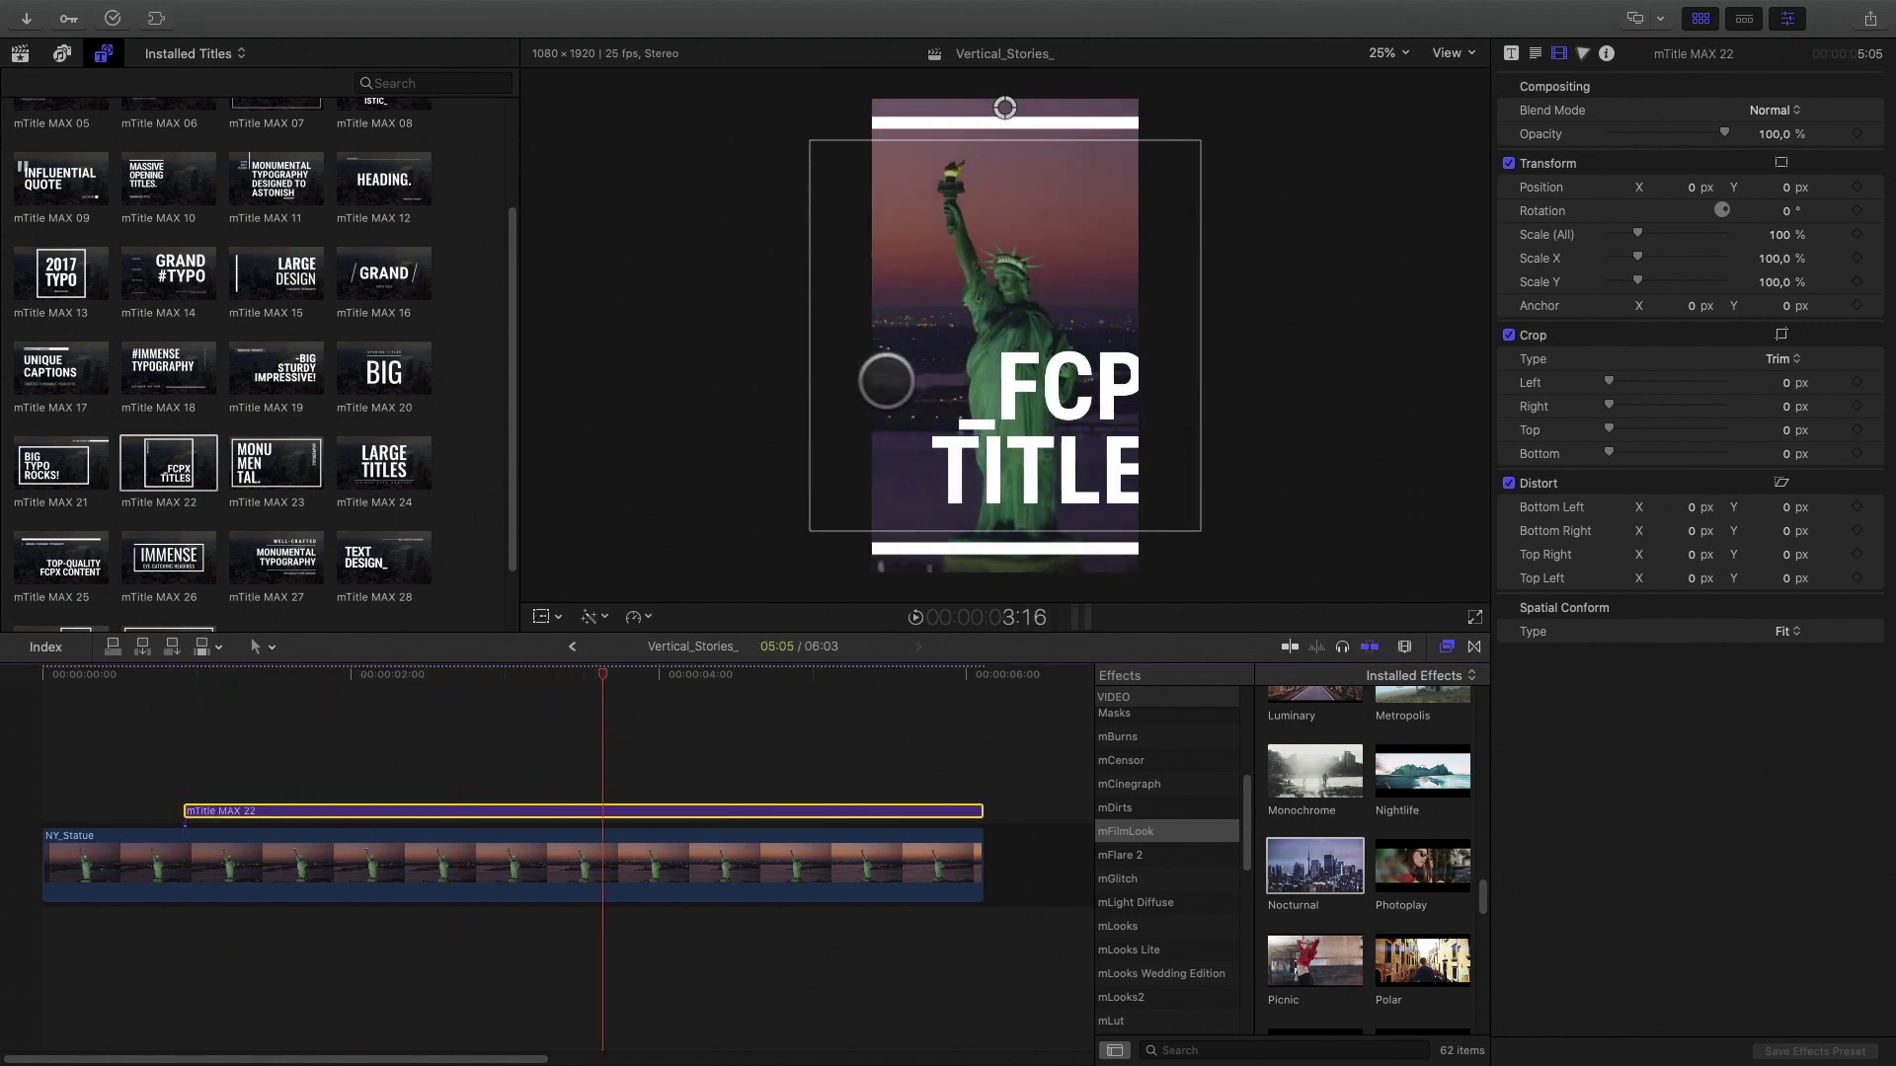
{"action": "left_click", "coordinate": [1510, 53]}
{"action": "left_click_drag", "start_coordinate": [1684, 205], "coordinate": [1652, 205]}
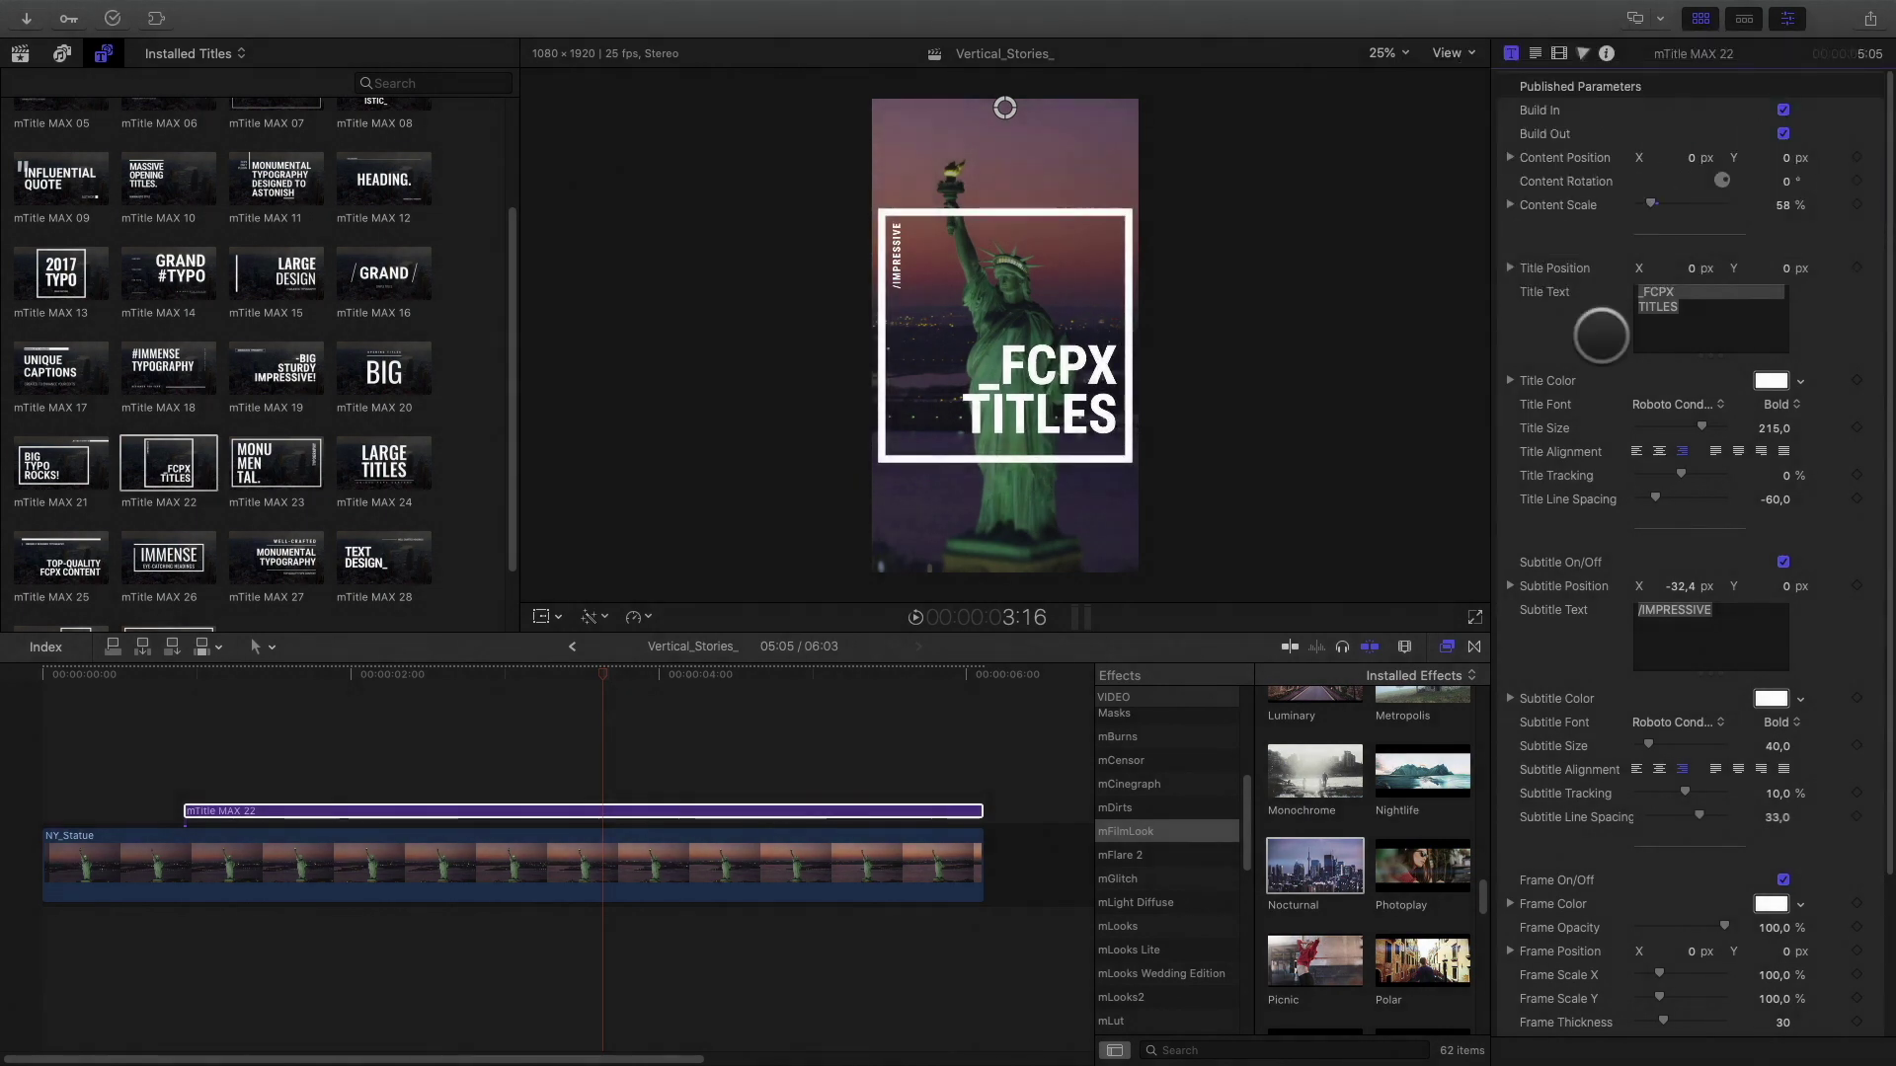
{"action": "scroll", "coordinate": [1620, 394], "scroll_direction": "down", "scroll_amount": 5}
{"action": "left_click_drag", "start_coordinate": [1656, 808], "coordinate": [1687, 830]}
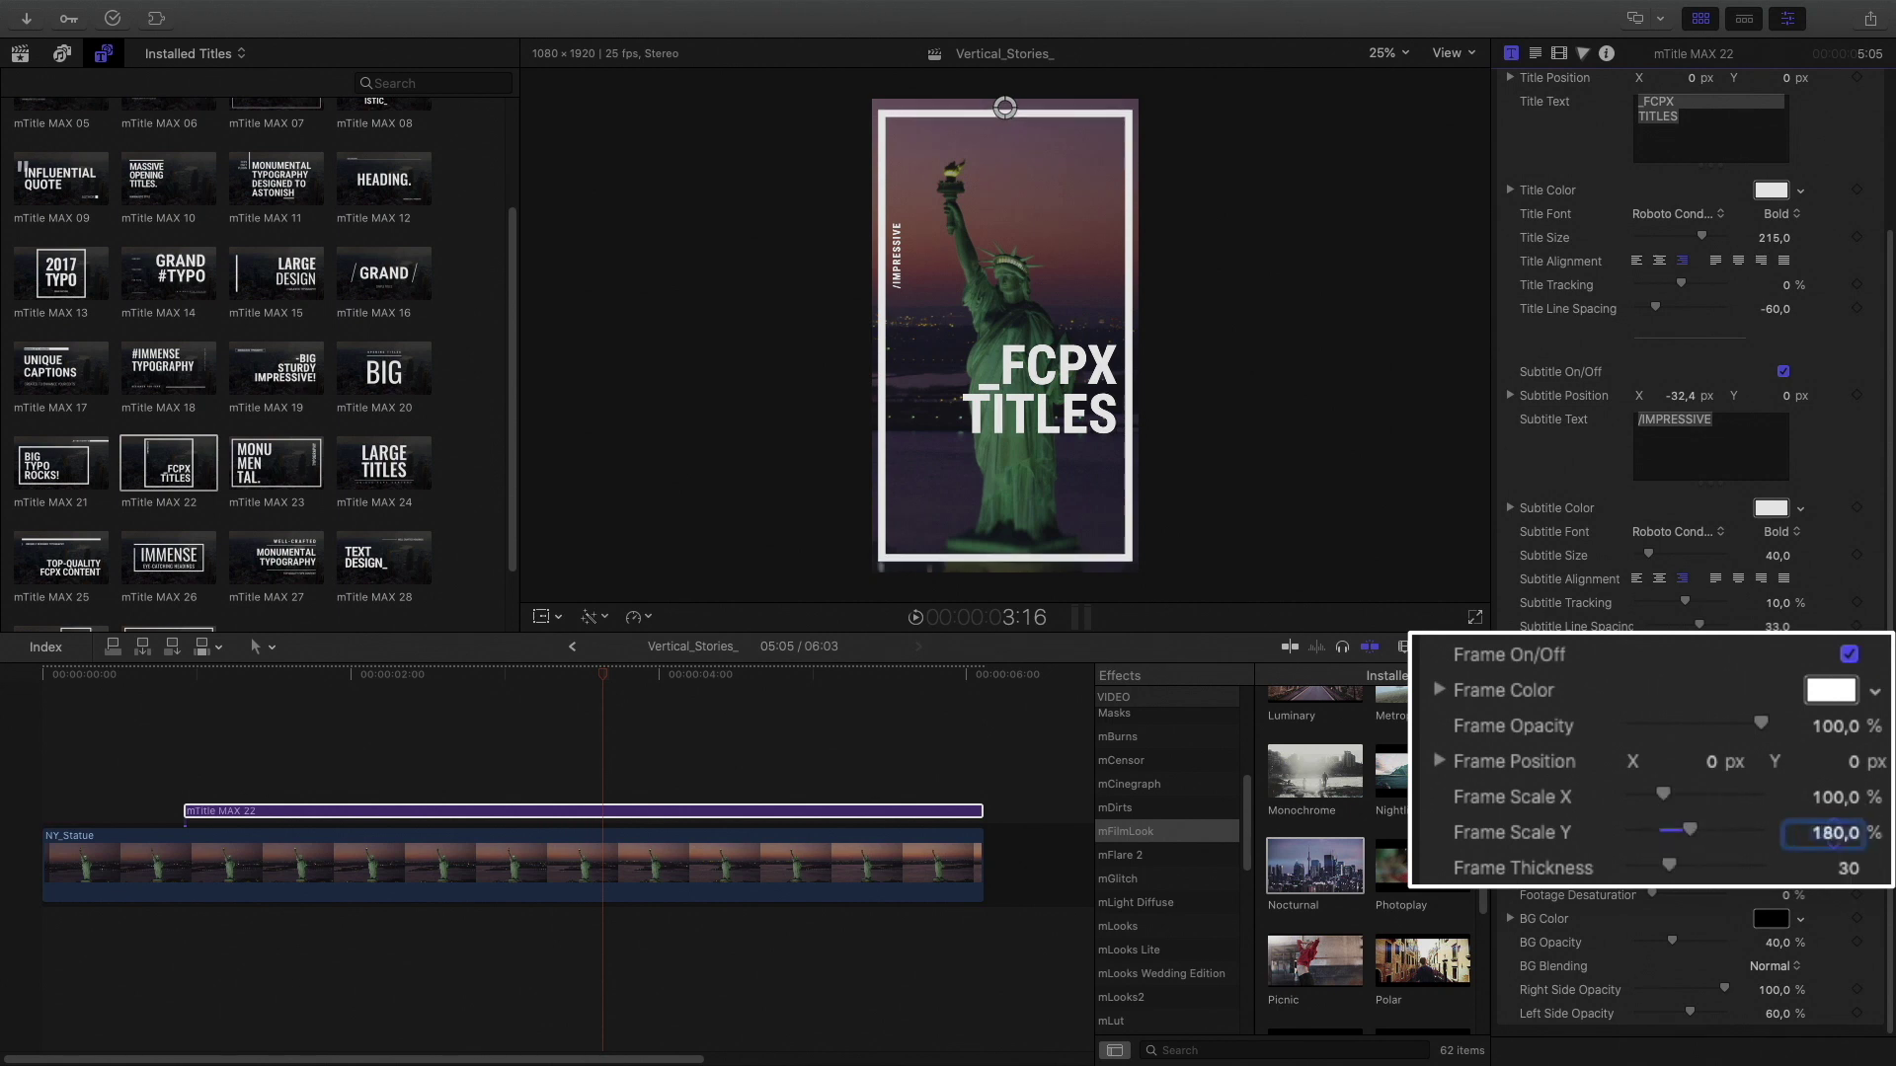
Turn off the mTitle MAX 22 title's subtitle and replace its title text with NEW YORK 2020 on three lines.
{"action": "scroll", "coordinate": [1600, 768], "scroll_direction": "up", "scroll_amount": 3}
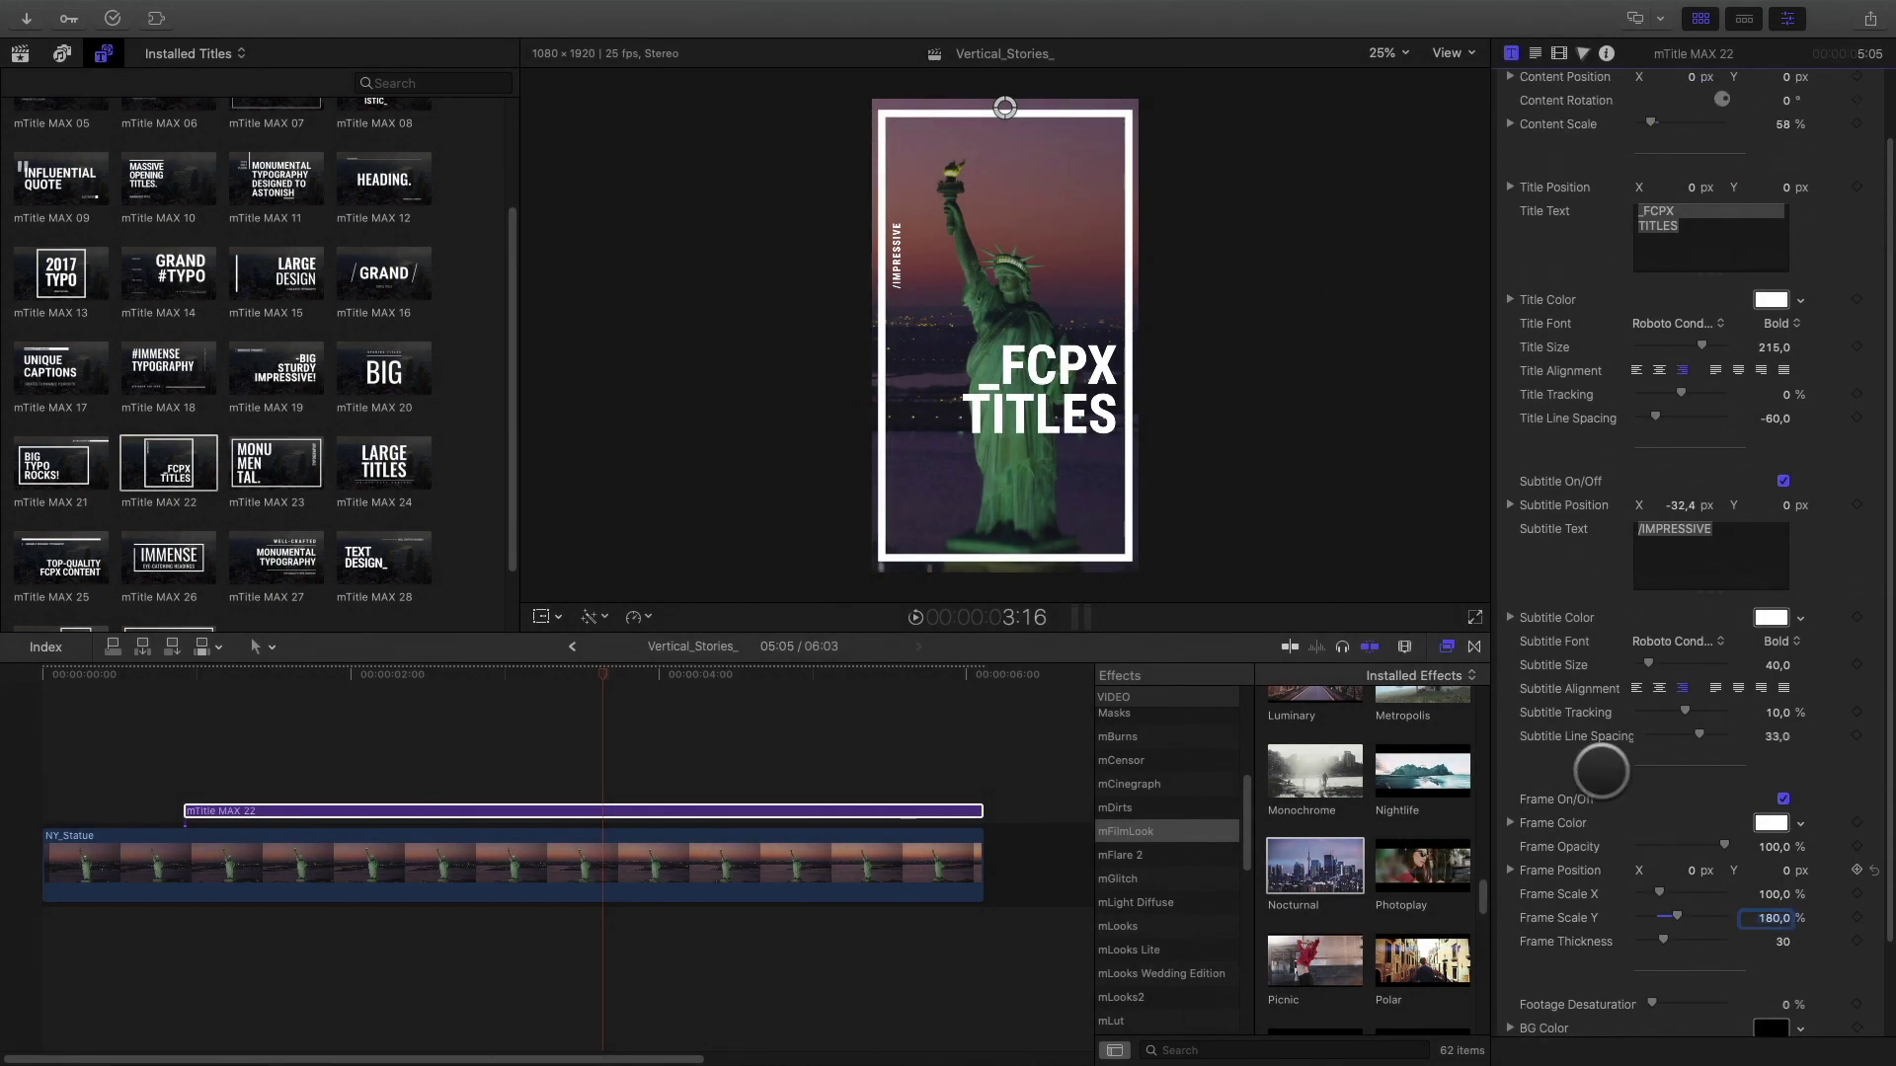
{"action": "scroll", "coordinate": [1600, 771], "scroll_direction": "up", "scroll_amount": 2}
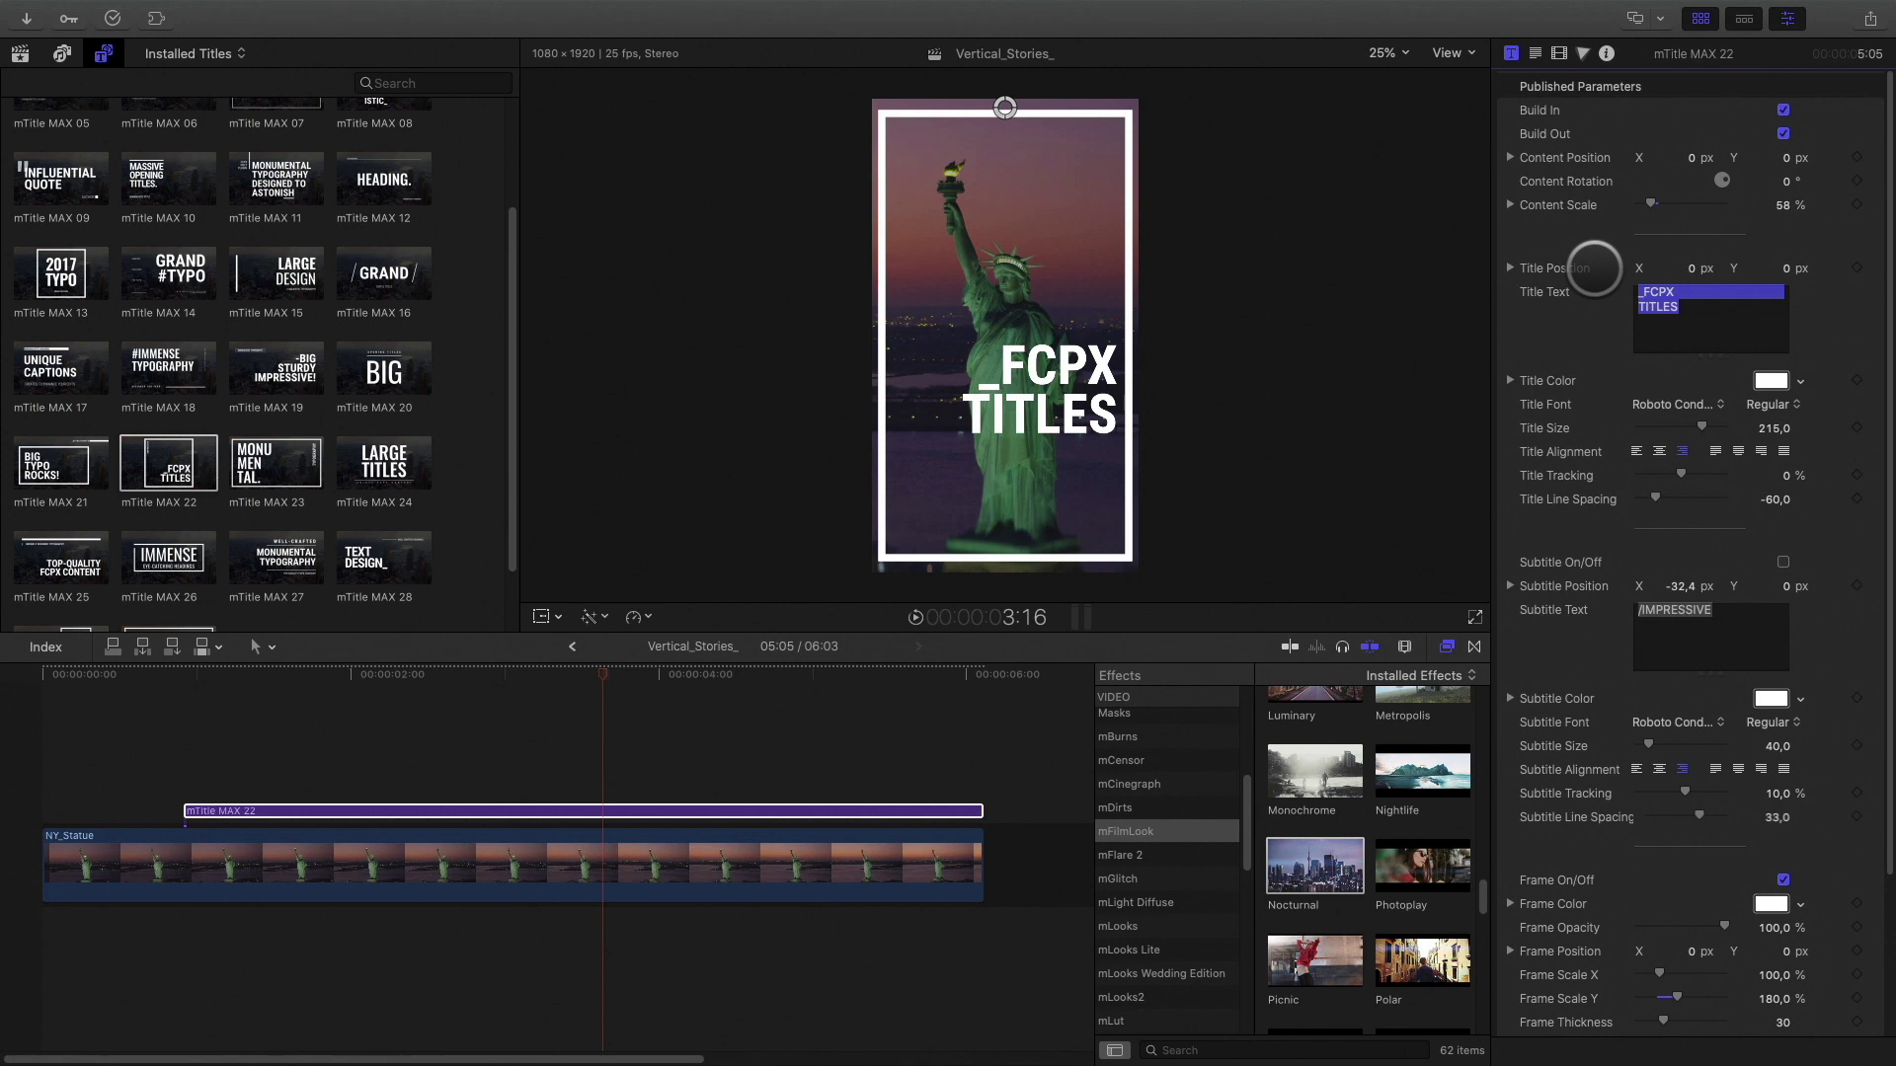
{"action": "type", "text": "NEW"}
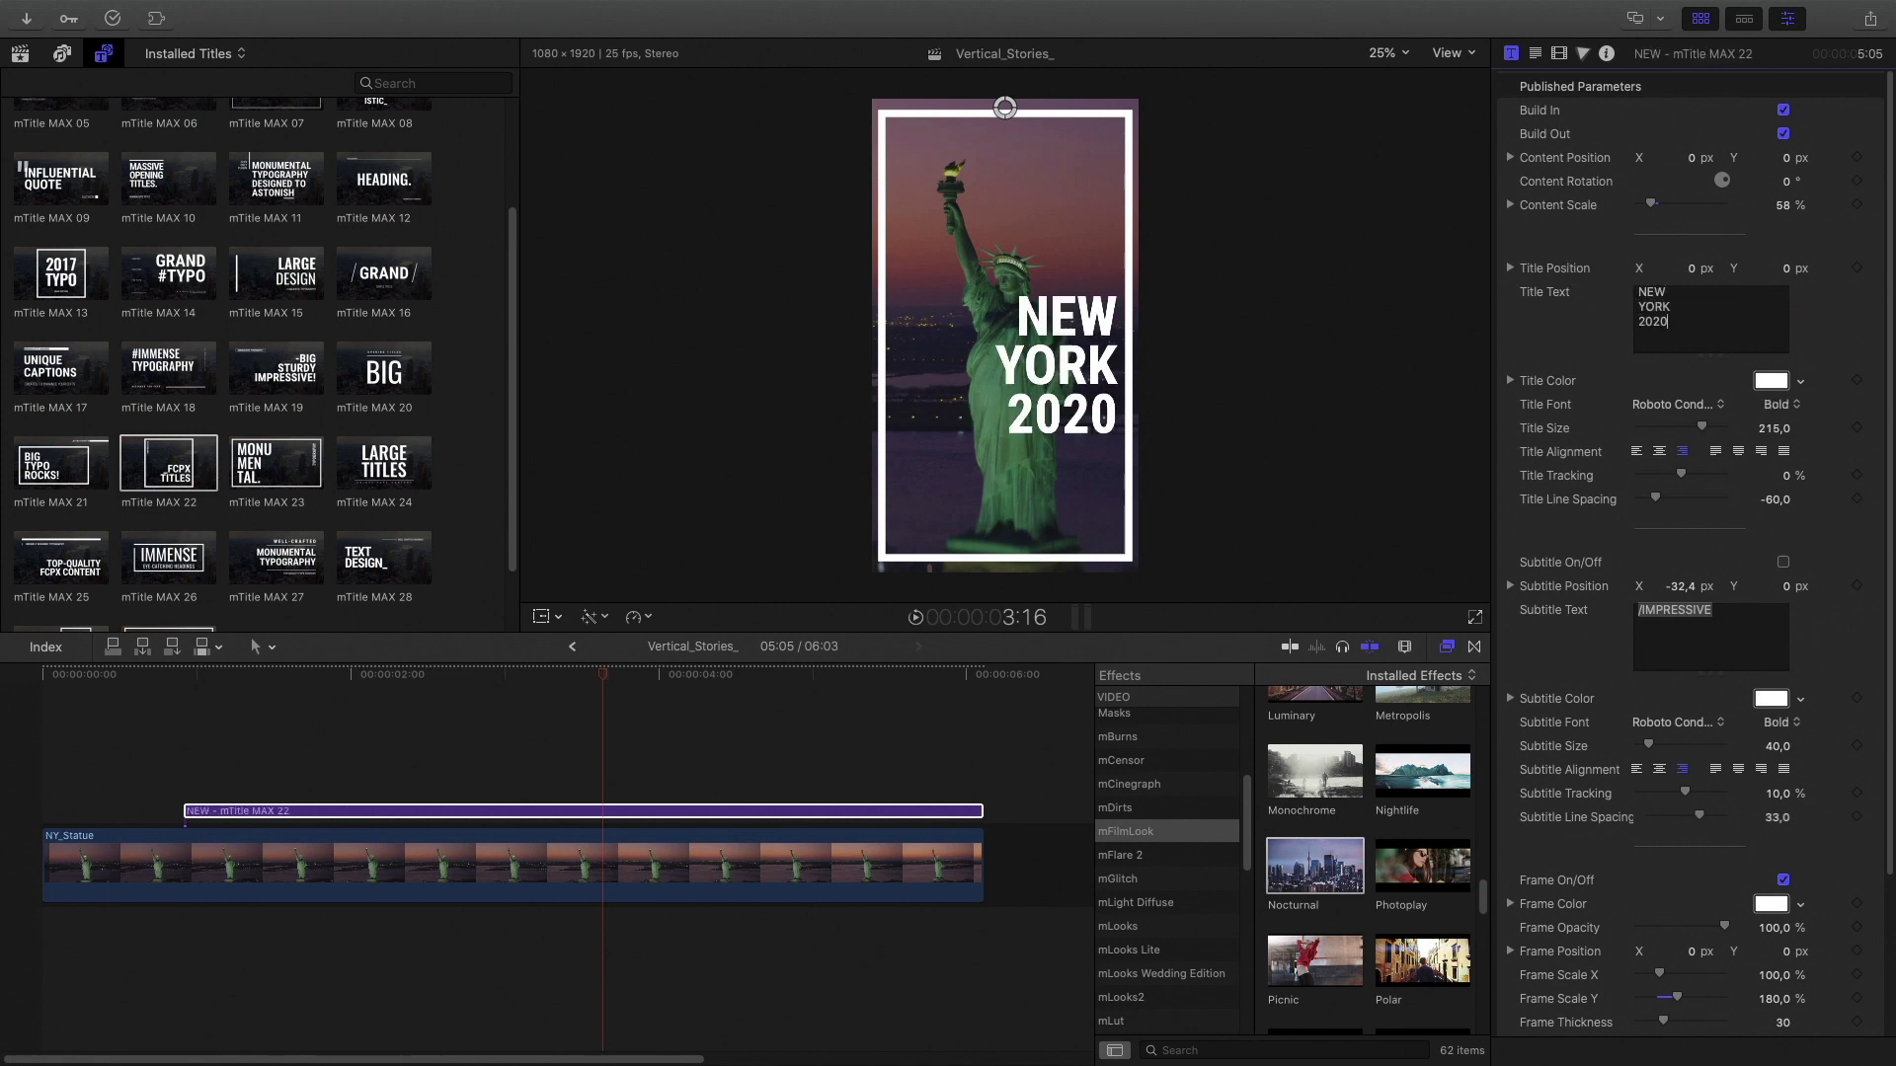
Change the NEW YORK 2020 title's font to Prism.
{"action": "left_click", "coordinate": [1669, 404]}
{"action": "type", "text": "pri"}
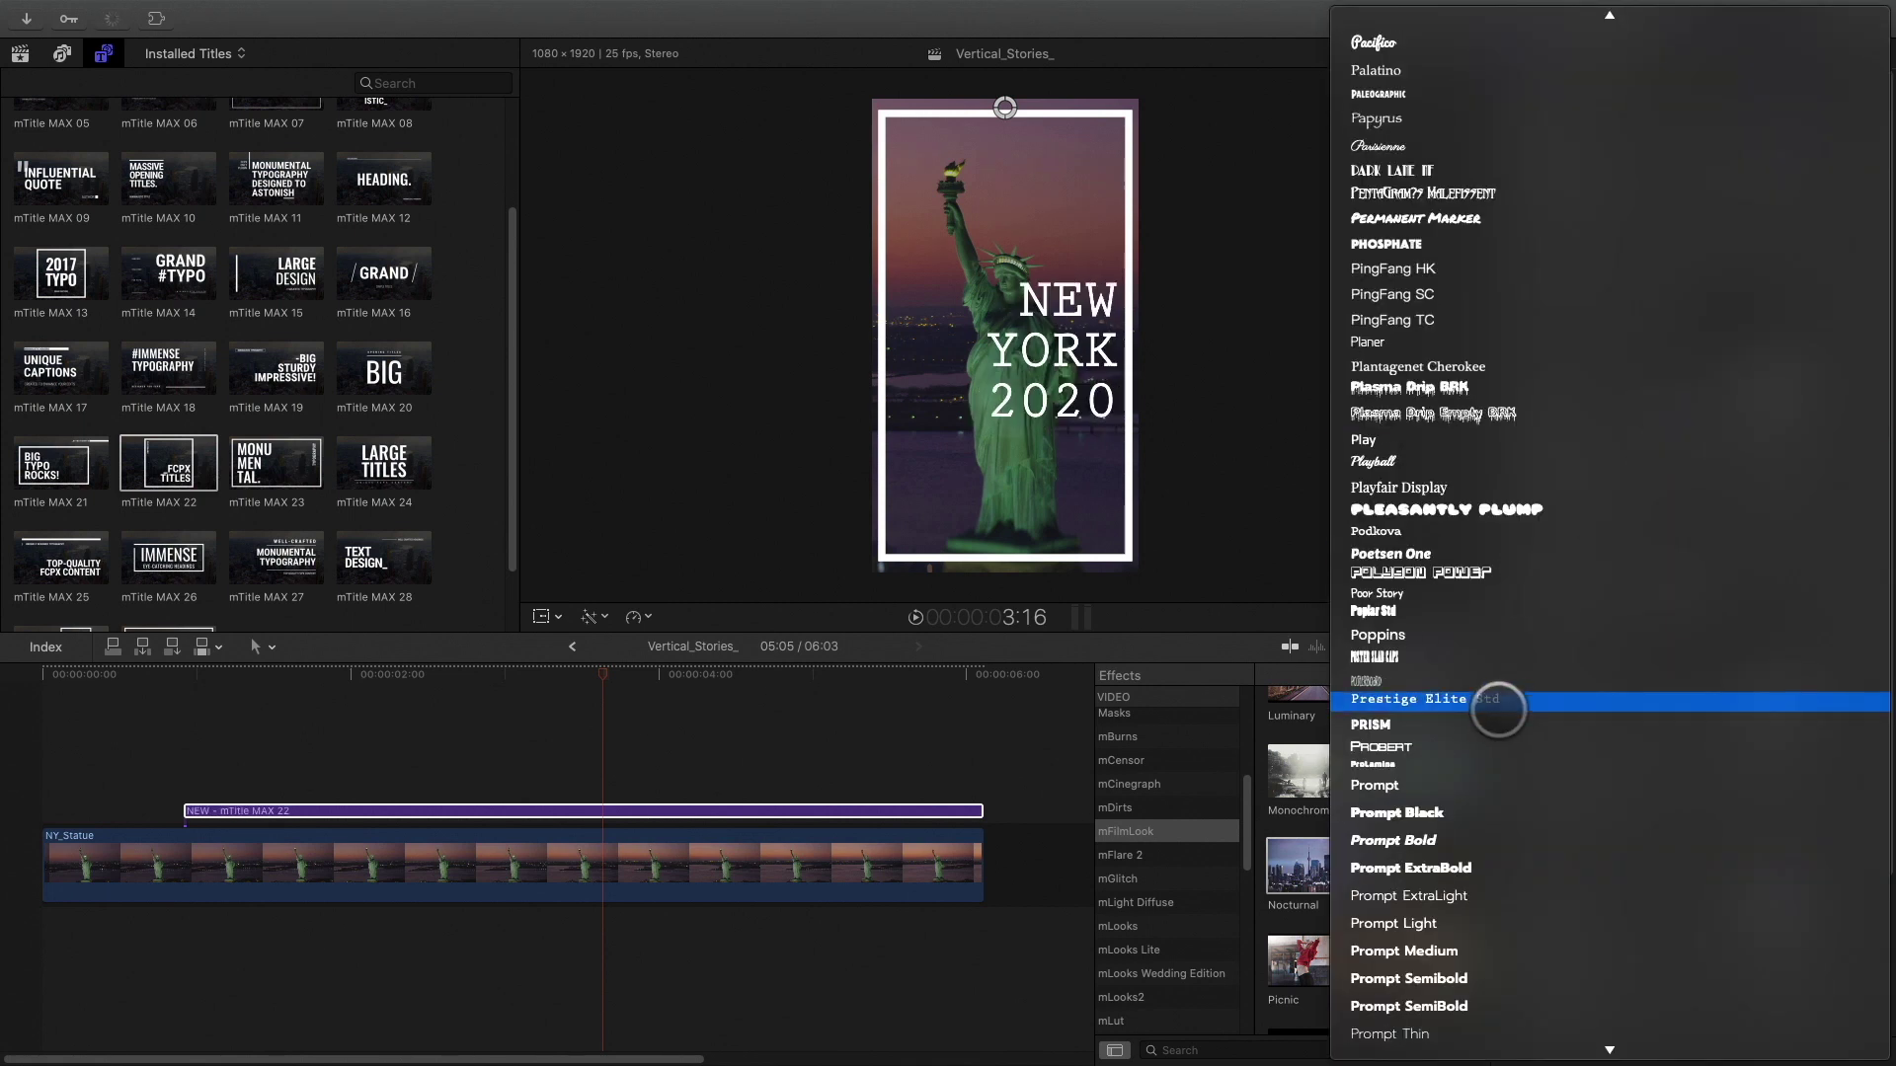
{"action": "left_click", "coordinate": [1511, 707]}
Enlarge the viewer, fit the frame in it, and lower the title to Y position -35 px.
{"action": "left_click_drag", "start_coordinate": [908, 632], "coordinate": [908, 790]}
{"action": "left_click", "coordinate": [1388, 52]}
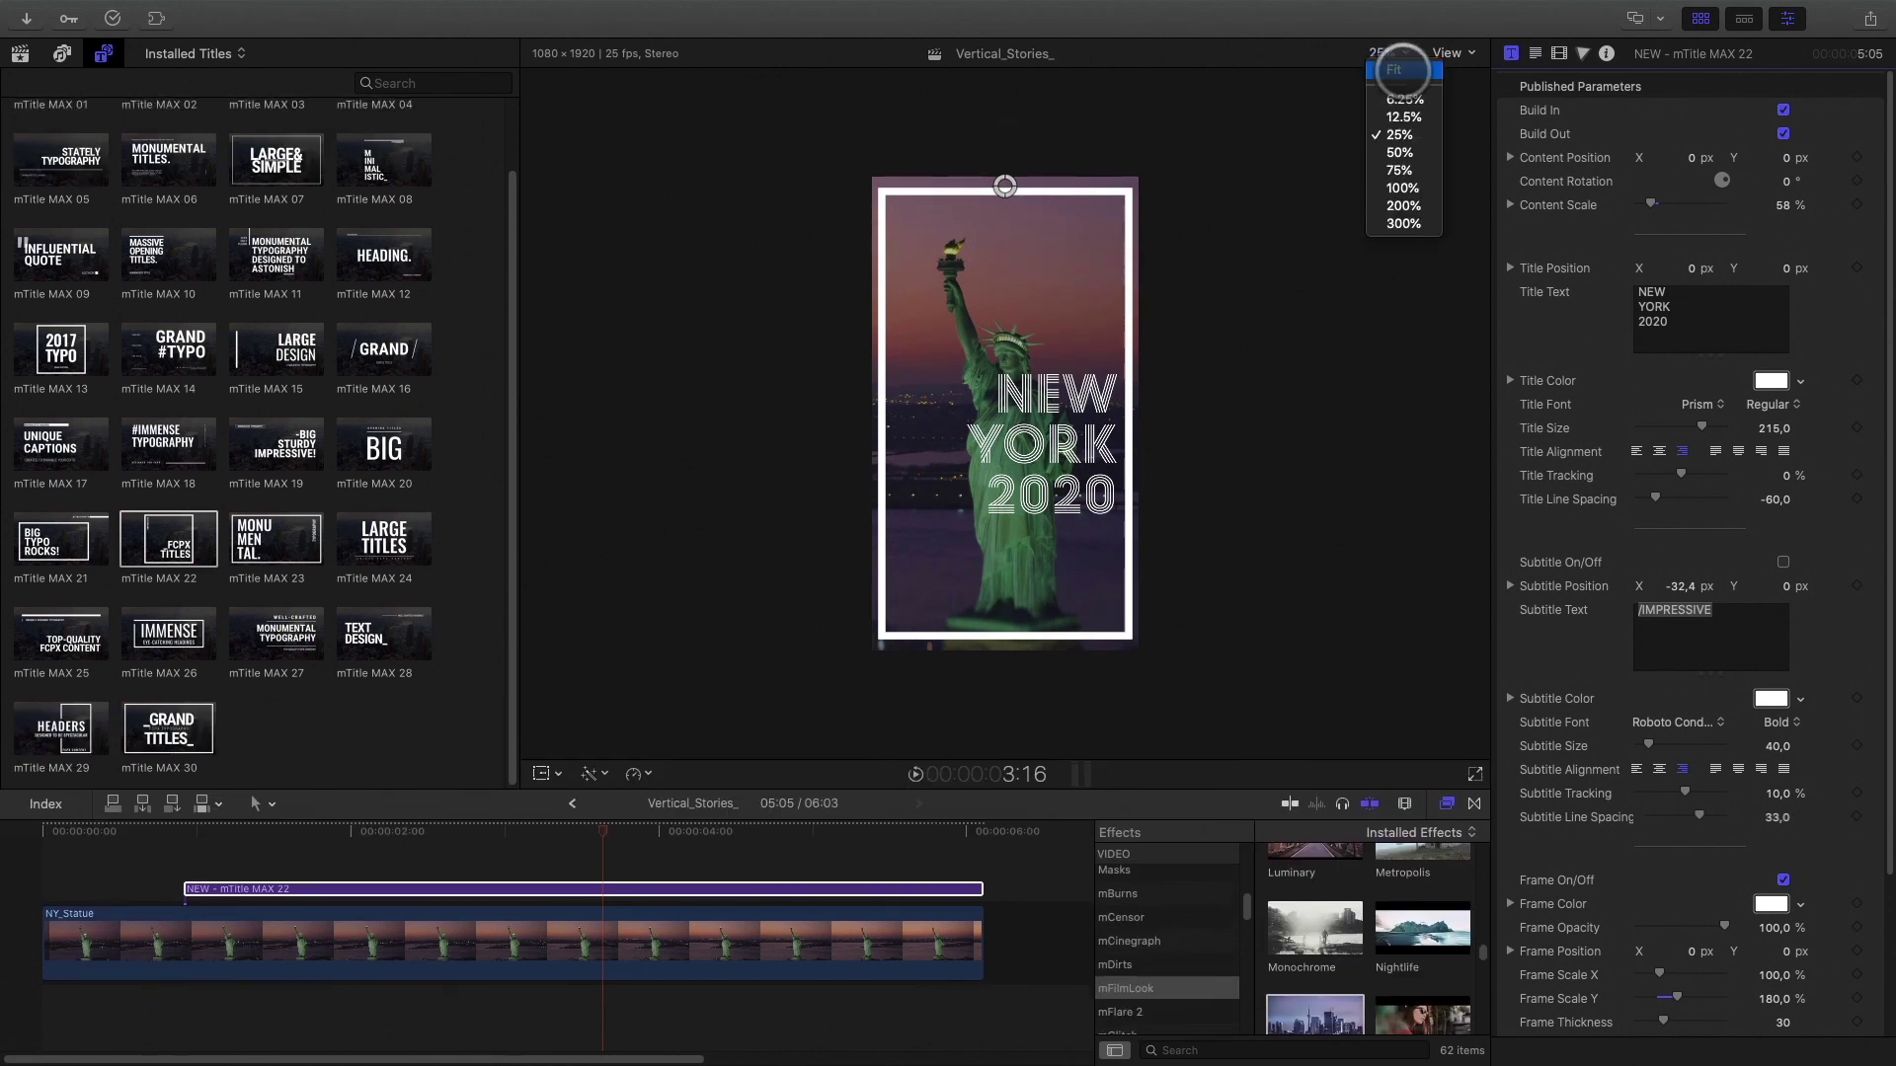
{"action": "left_click", "coordinate": [1402, 99]}
{"action": "left_click_drag", "start_coordinate": [1782, 268], "coordinate": [1785, 269]}
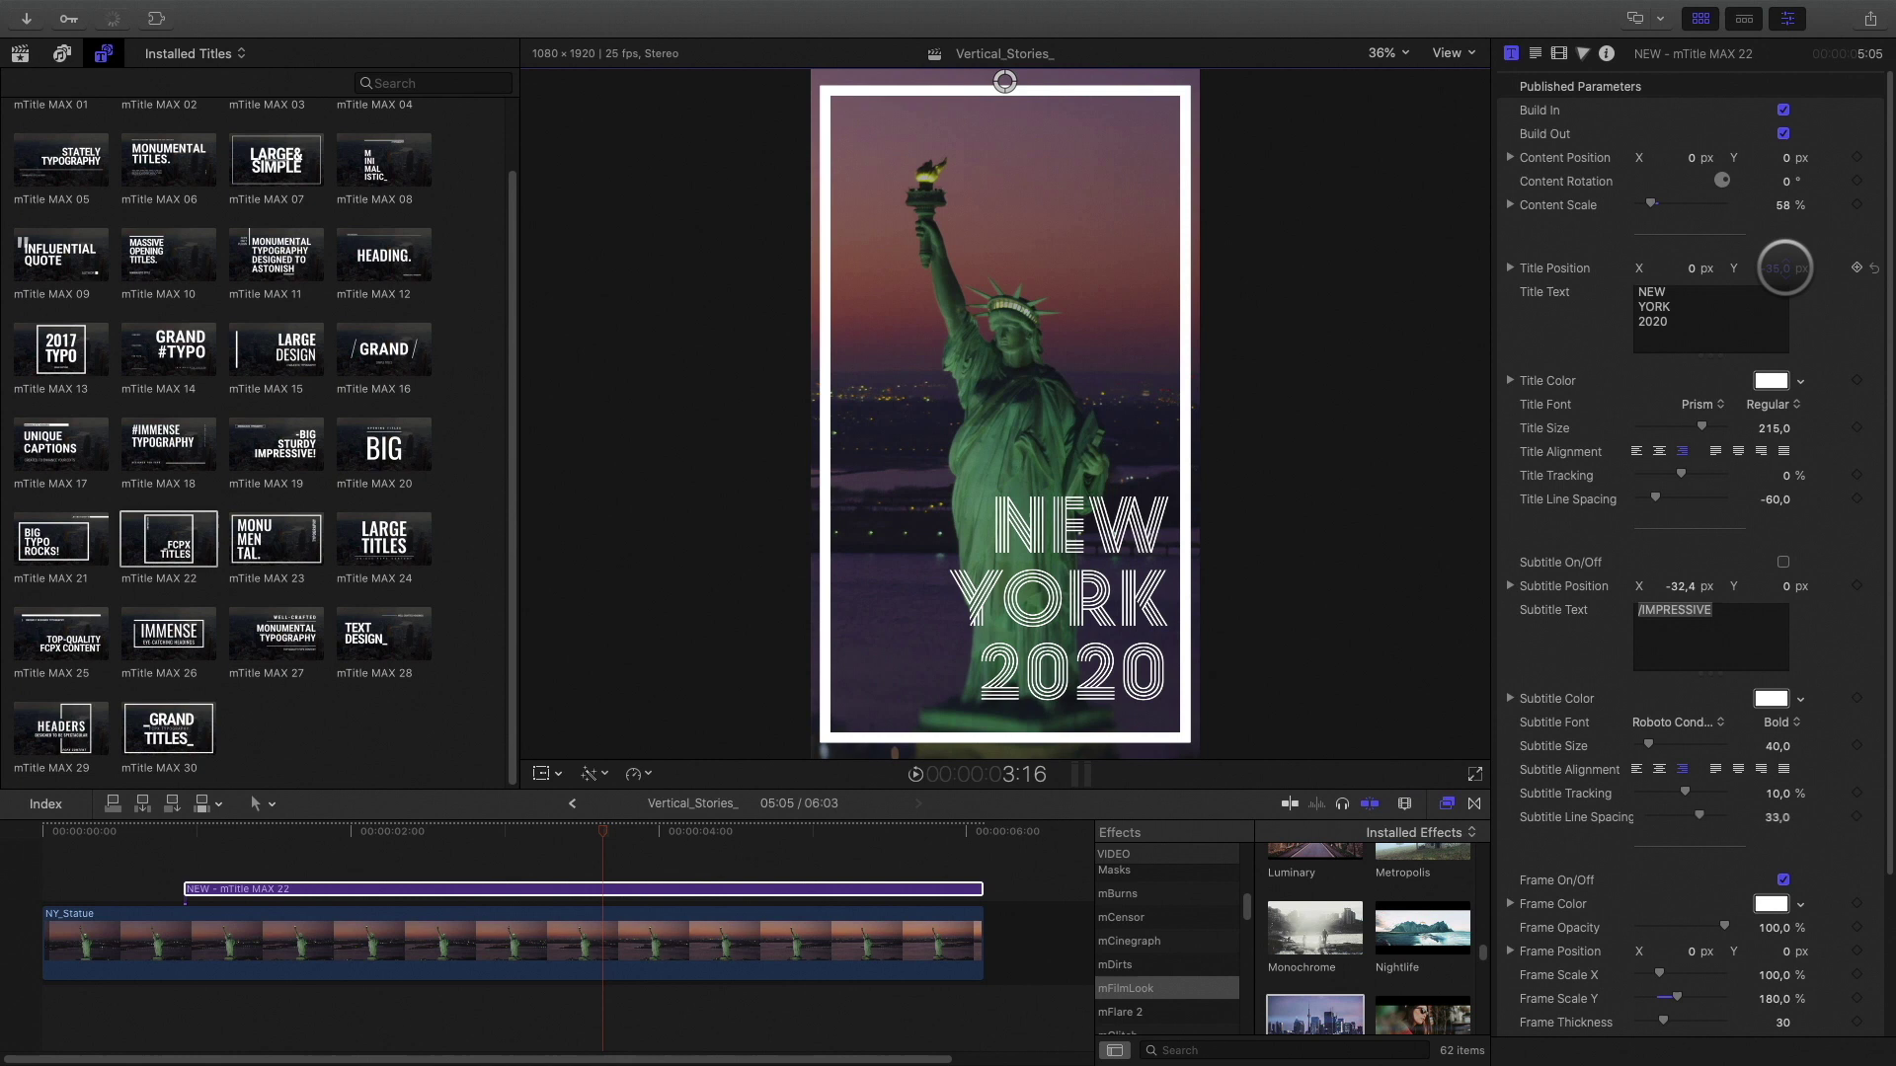
Raise the NEW YORK 2020 title's background opacity to about 62.71%.
{"action": "left_click_drag", "start_coordinate": [603, 831], "coordinate": [768, 846]}
{"action": "scroll", "coordinate": [1624, 811], "scroll_direction": "down", "scroll_amount": 5}
{"action": "left_click_drag", "start_coordinate": [1677, 940], "coordinate": [1717, 937]}
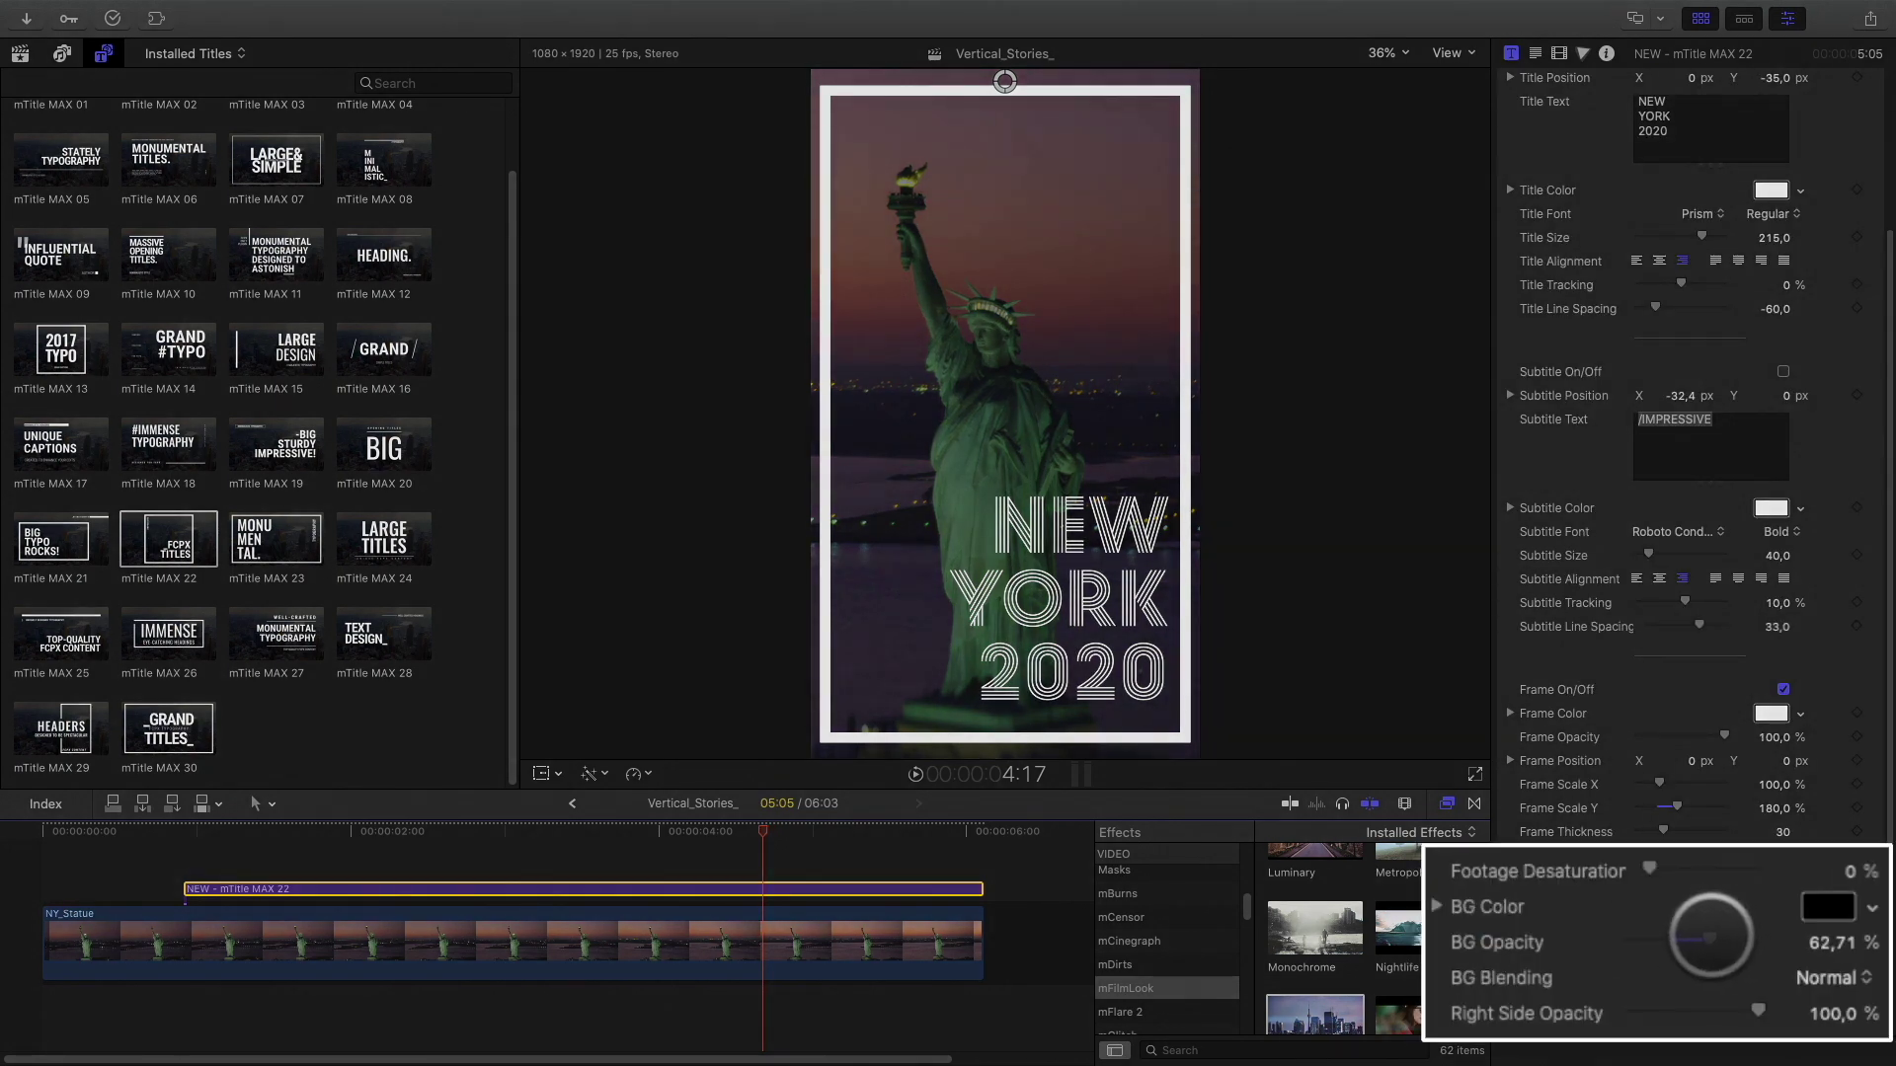
Play the finished statue story from the start in full screen, and leave full screen.
{"action": "left_click_drag", "start_coordinate": [713, 847], "coordinate": [91, 844]}
{"action": "key", "text": "super+shift+f"}
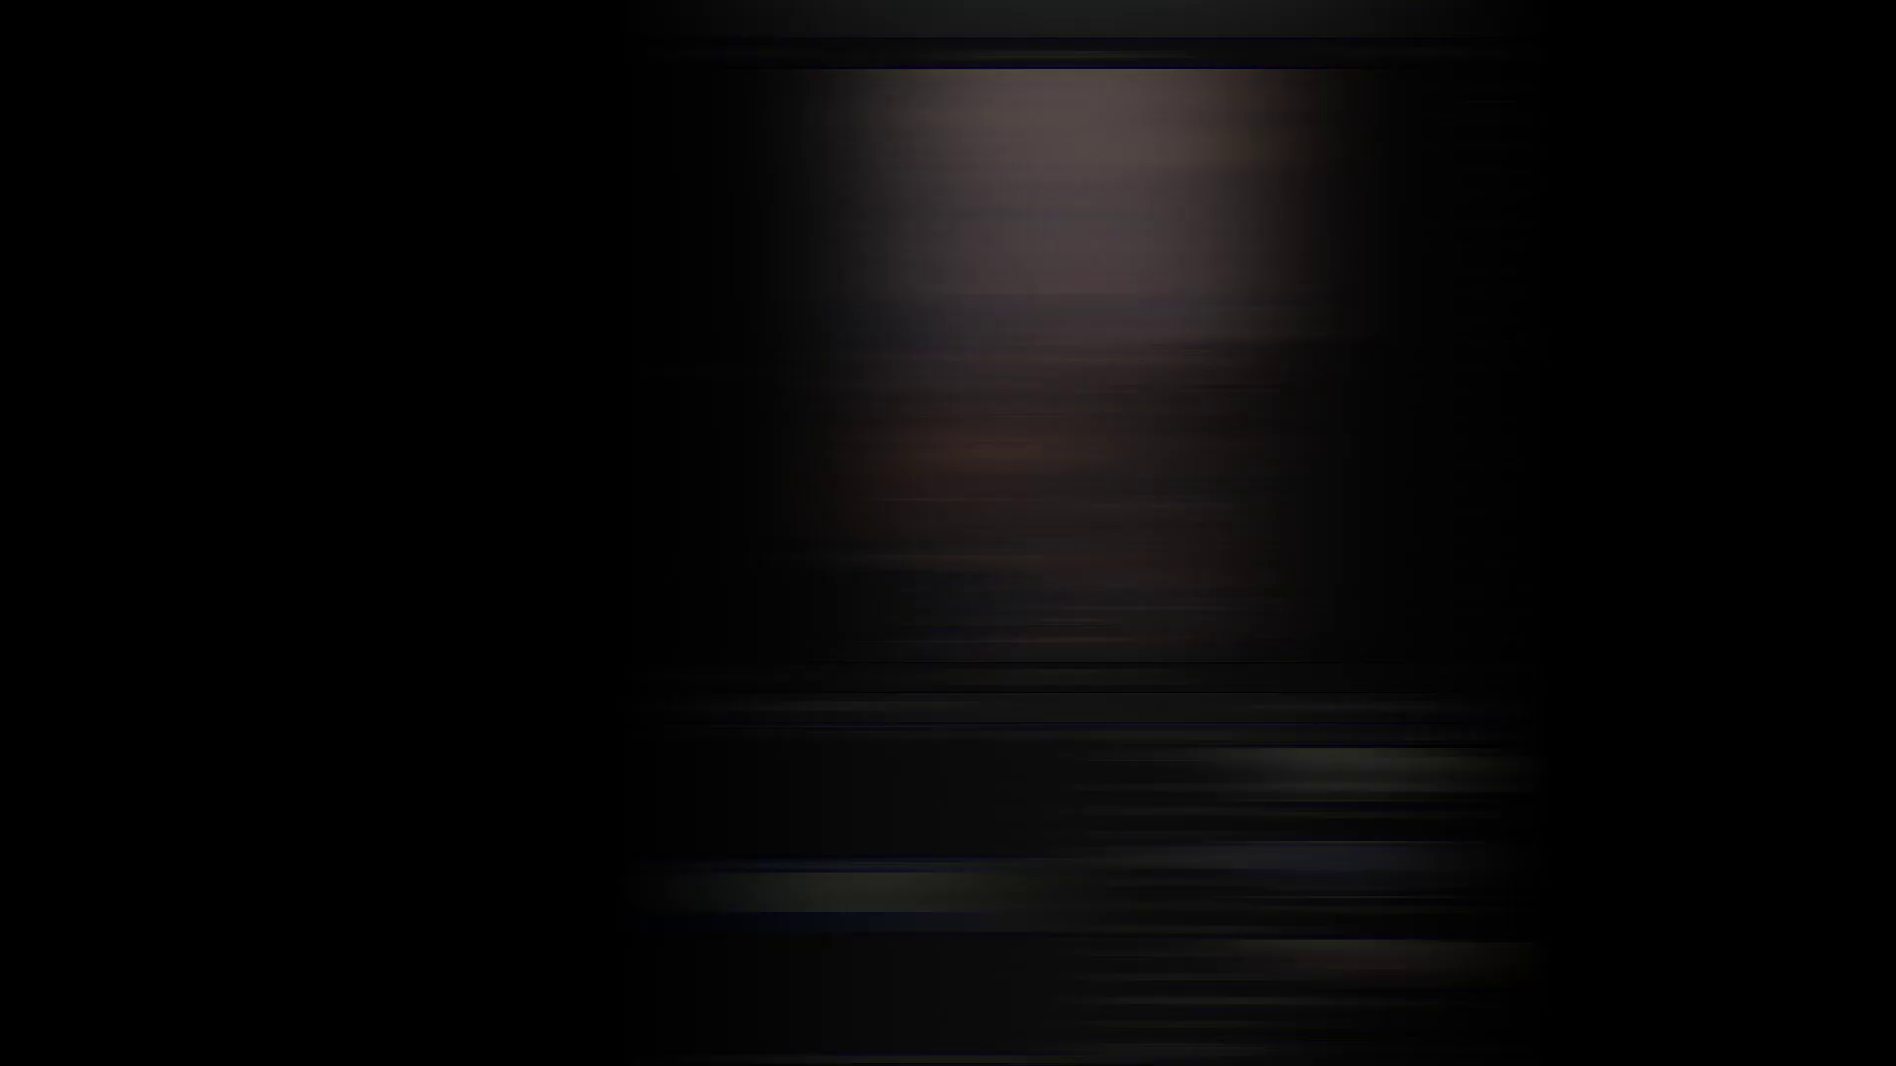
{"action": "key", "text": "Escape"}
Park the playhead in the NY_Empire clip, show the mPrism effects in a taller timeline area, and hide the effect category list.
{"action": "mouse_move", "coordinate": [203, 736]}
{"action": "left_mouse_down"}
{"action": "mouse_move", "coordinate": [241, 735]}
{"action": "mouse_move", "coordinate": [187, 735]}
{"action": "mouse_move", "coordinate": [237, 733]}
{"action": "mouse_move", "coordinate": [222, 737]}
{"action": "left_mouse_up"}
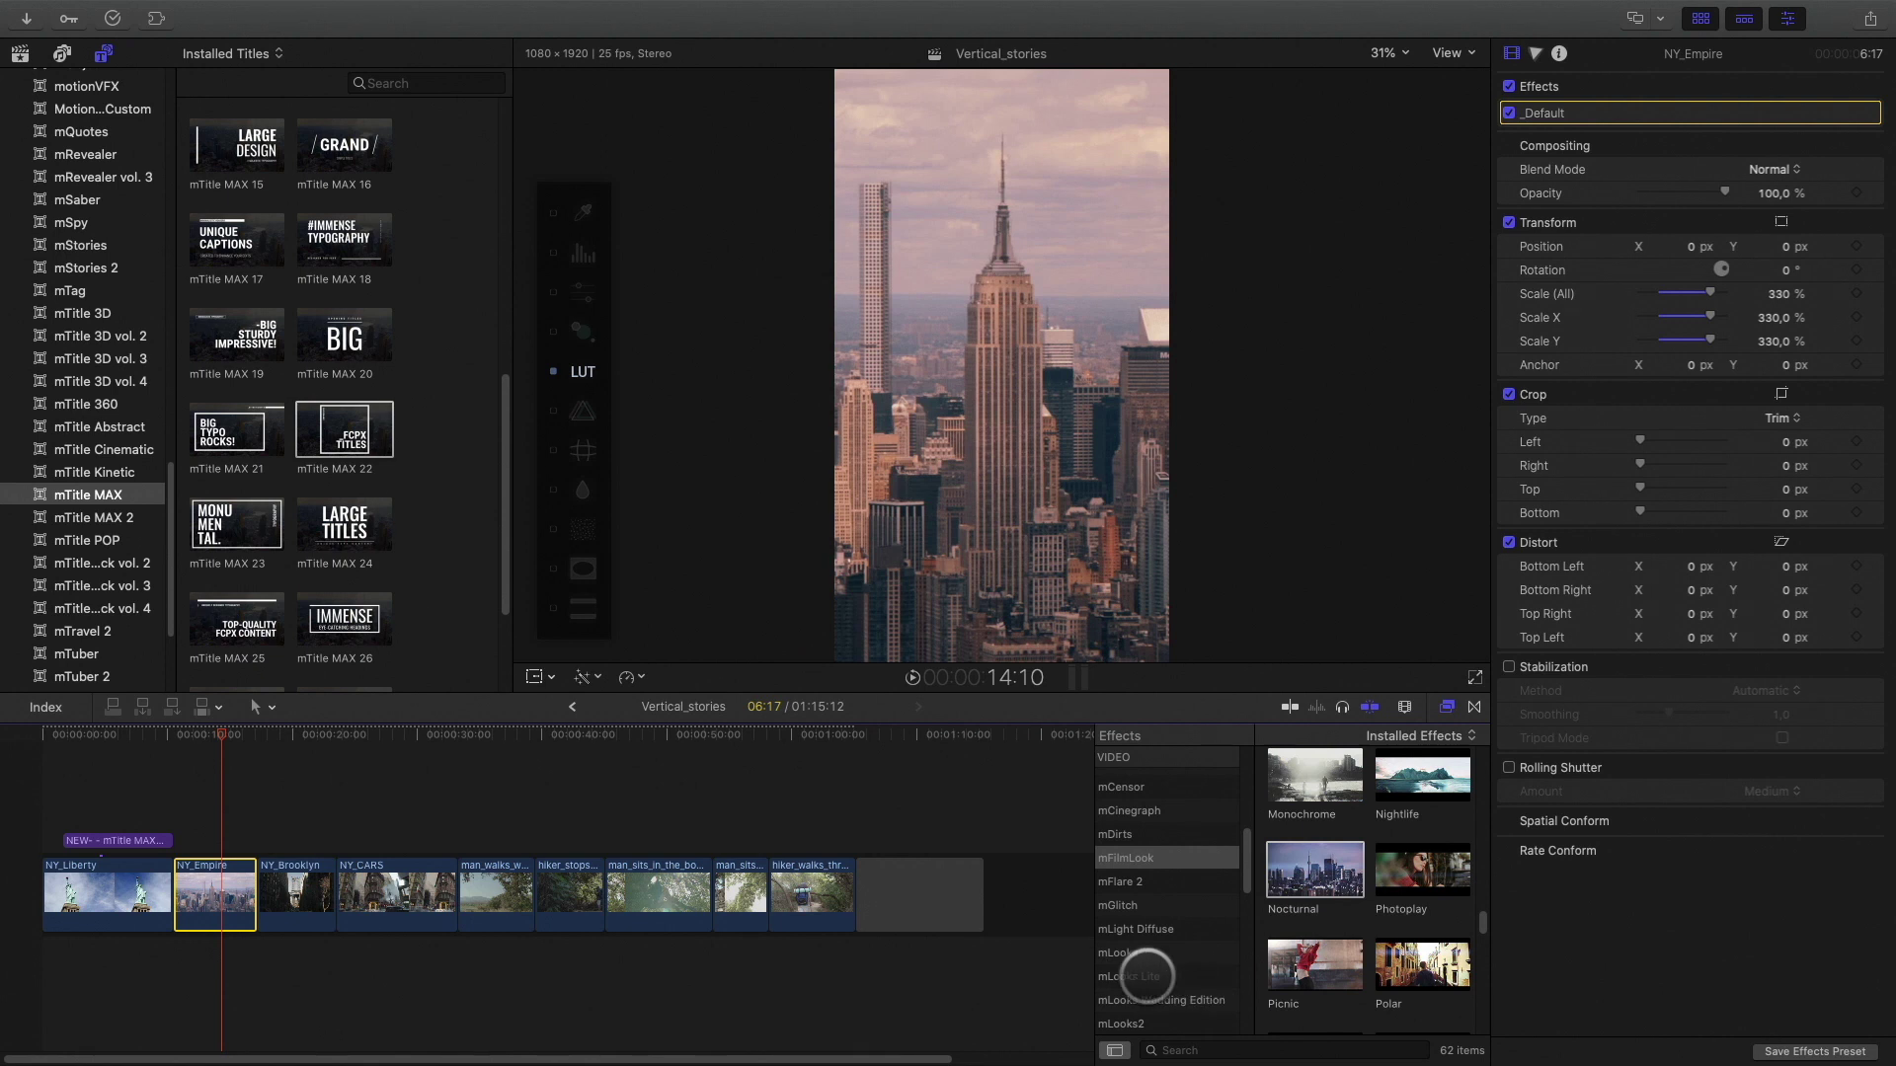
{"action": "scroll", "coordinate": [1147, 975], "scroll_direction": "down", "scroll_amount": 3}
{"action": "left_click", "coordinate": [1125, 942]}
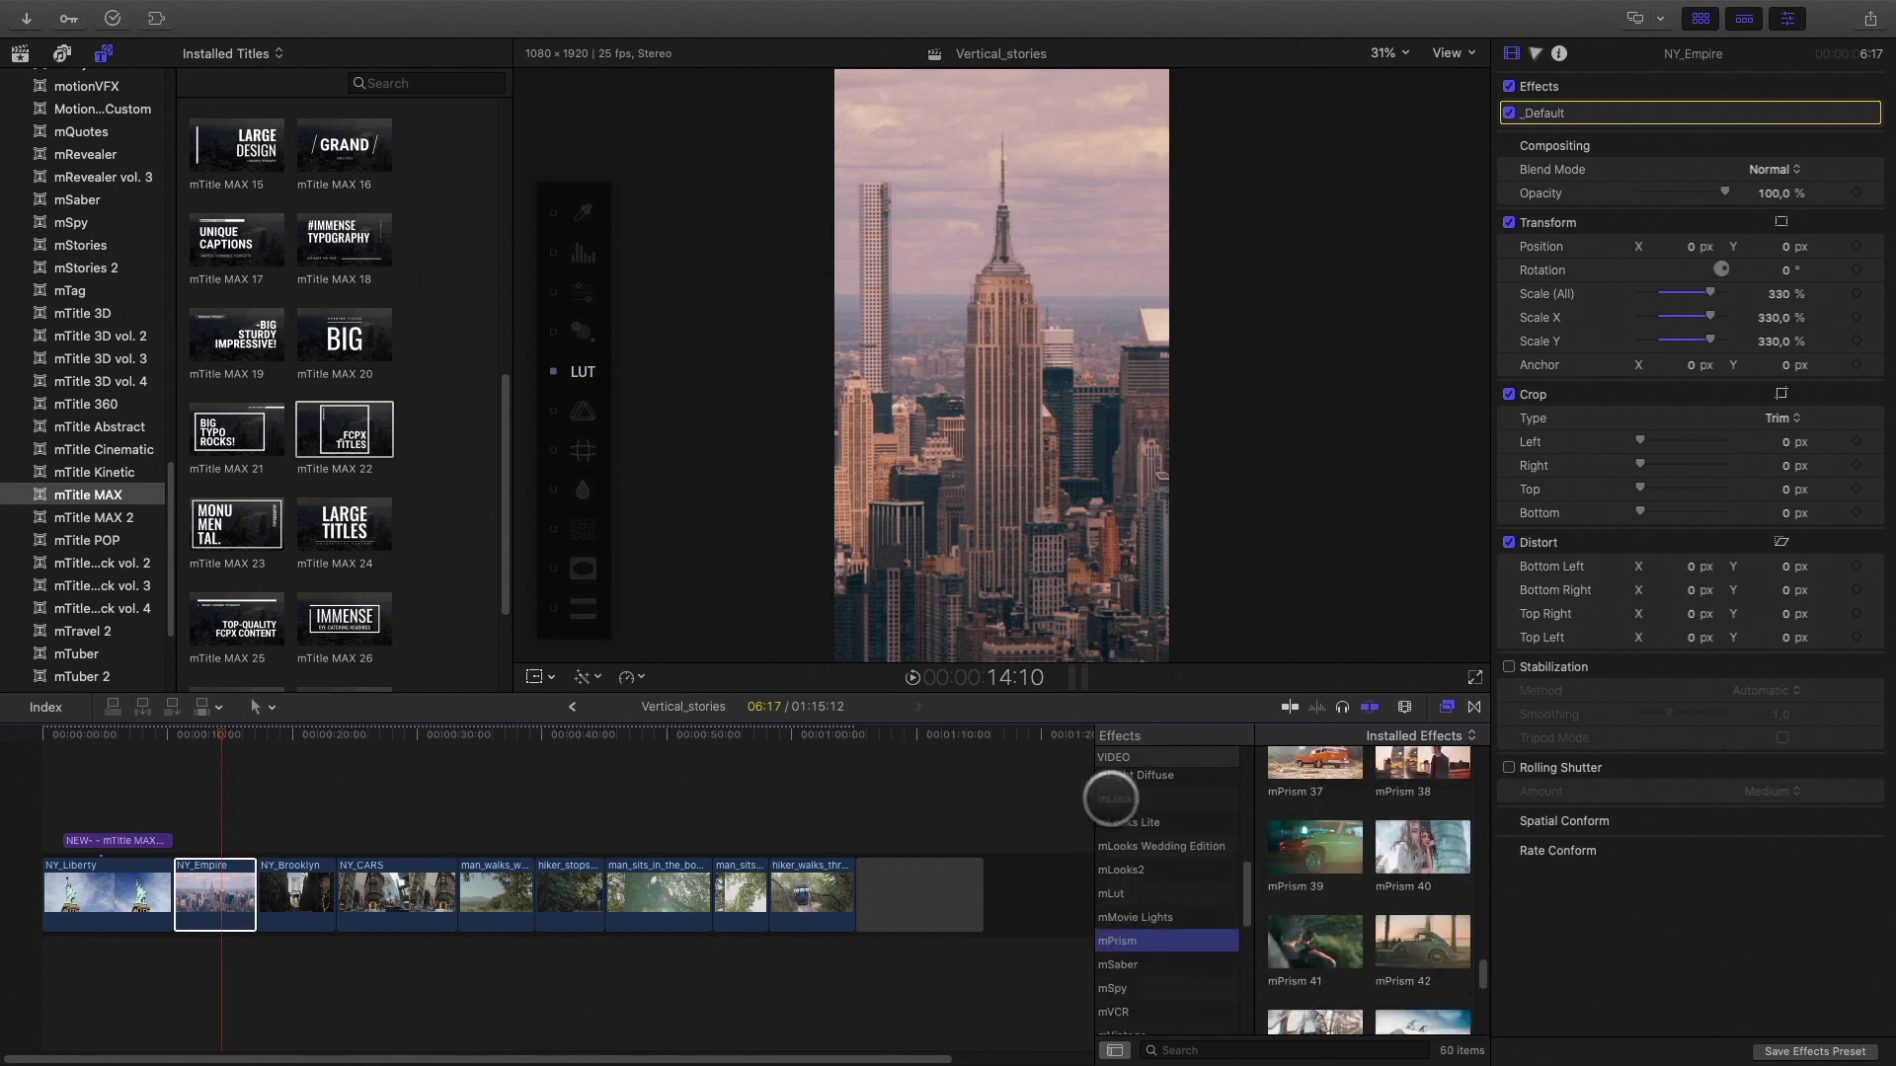
{"action": "left_click_drag", "start_coordinate": [1063, 694], "coordinate": [1058, 614]}
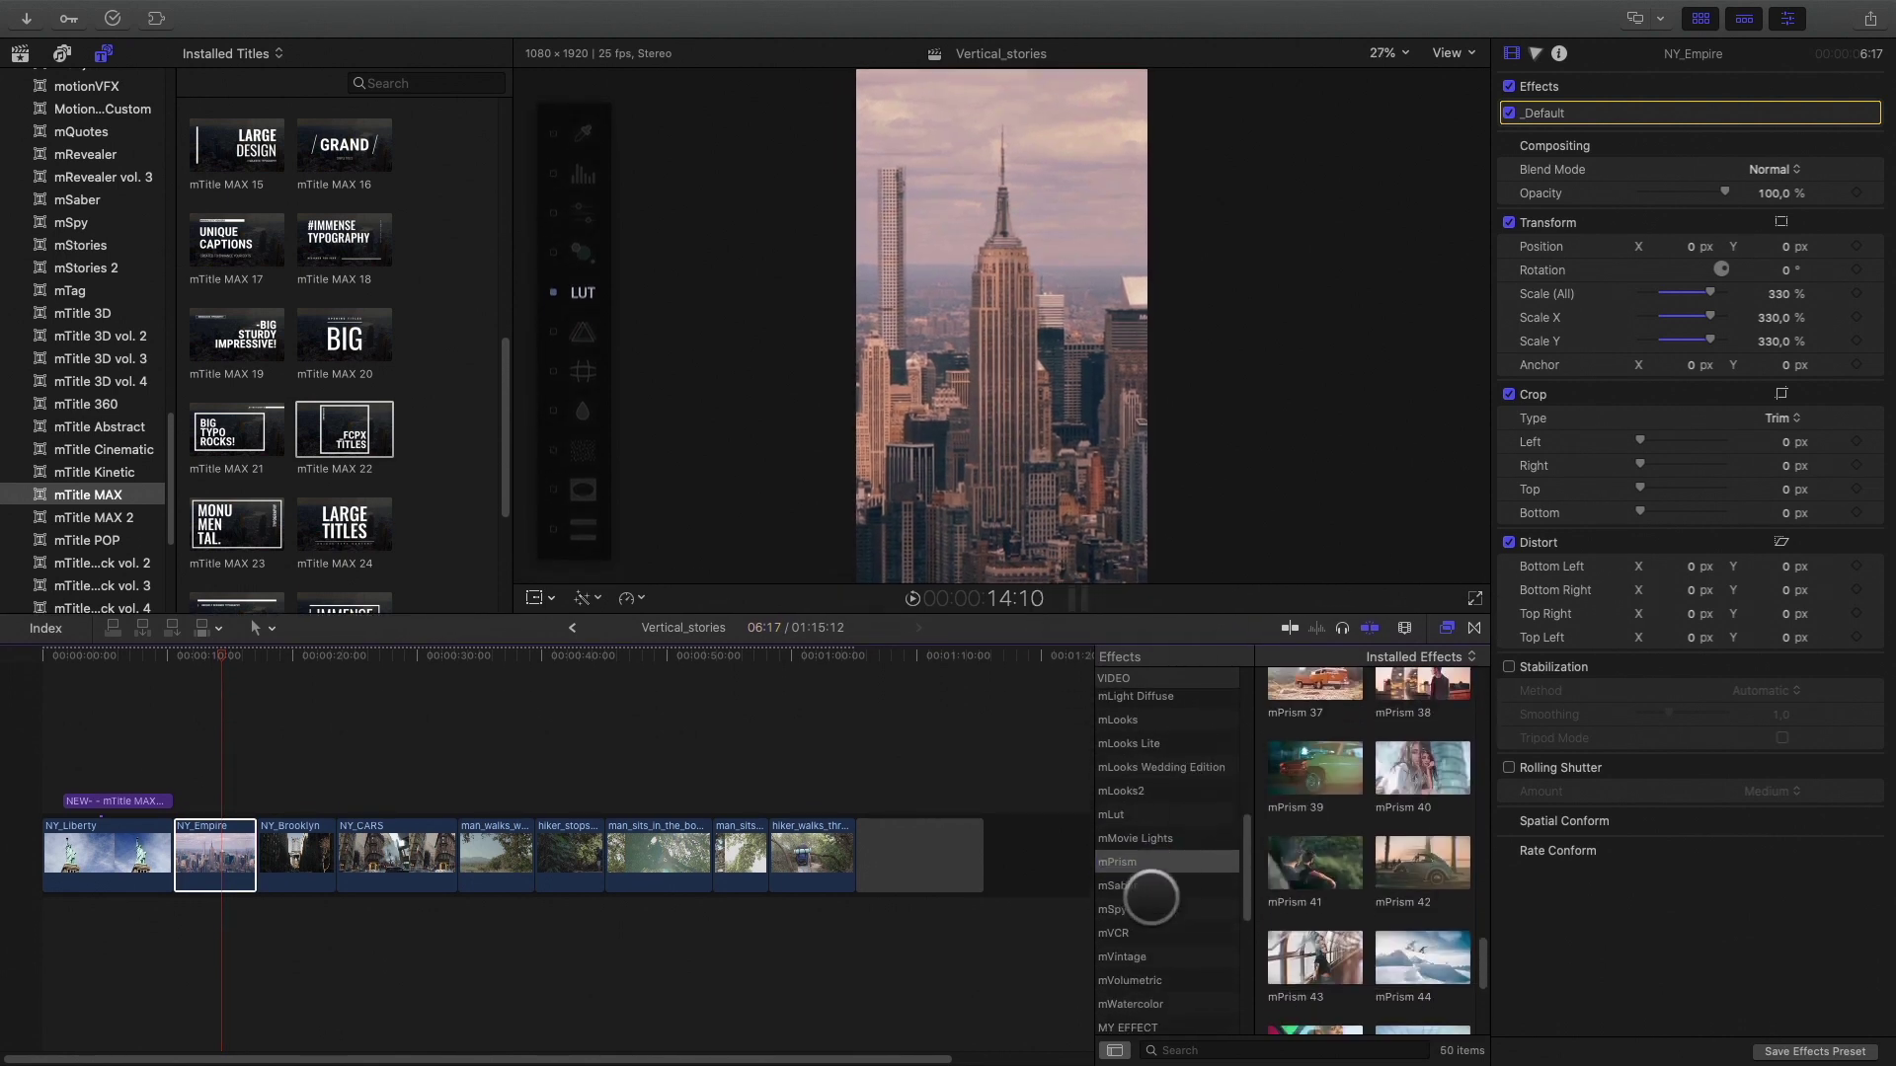
{"action": "left_click", "coordinate": [1113, 1050]}
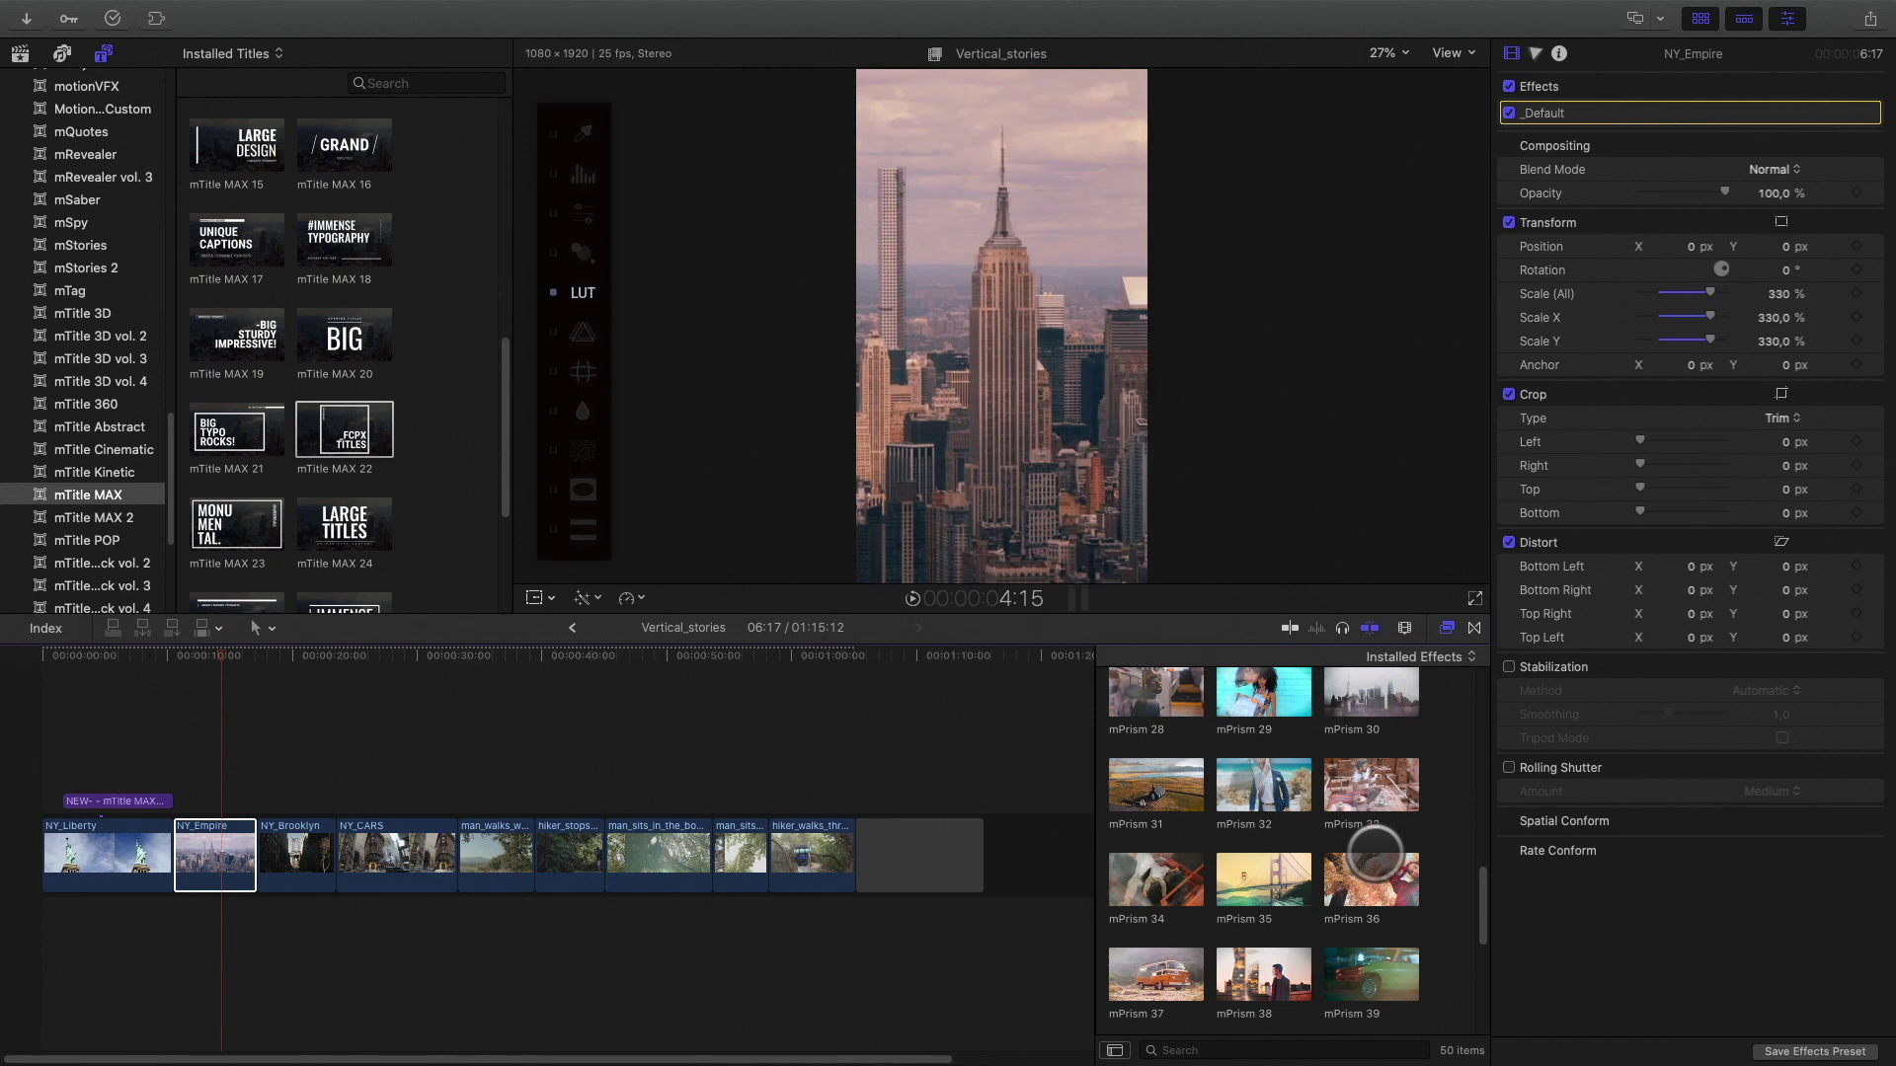
Browse the mPrism effects and apply mPrism 01 to the NY_Empire clip.
{"action": "scroll", "coordinate": [1225, 976], "scroll_direction": "down", "scroll_amount": 5}
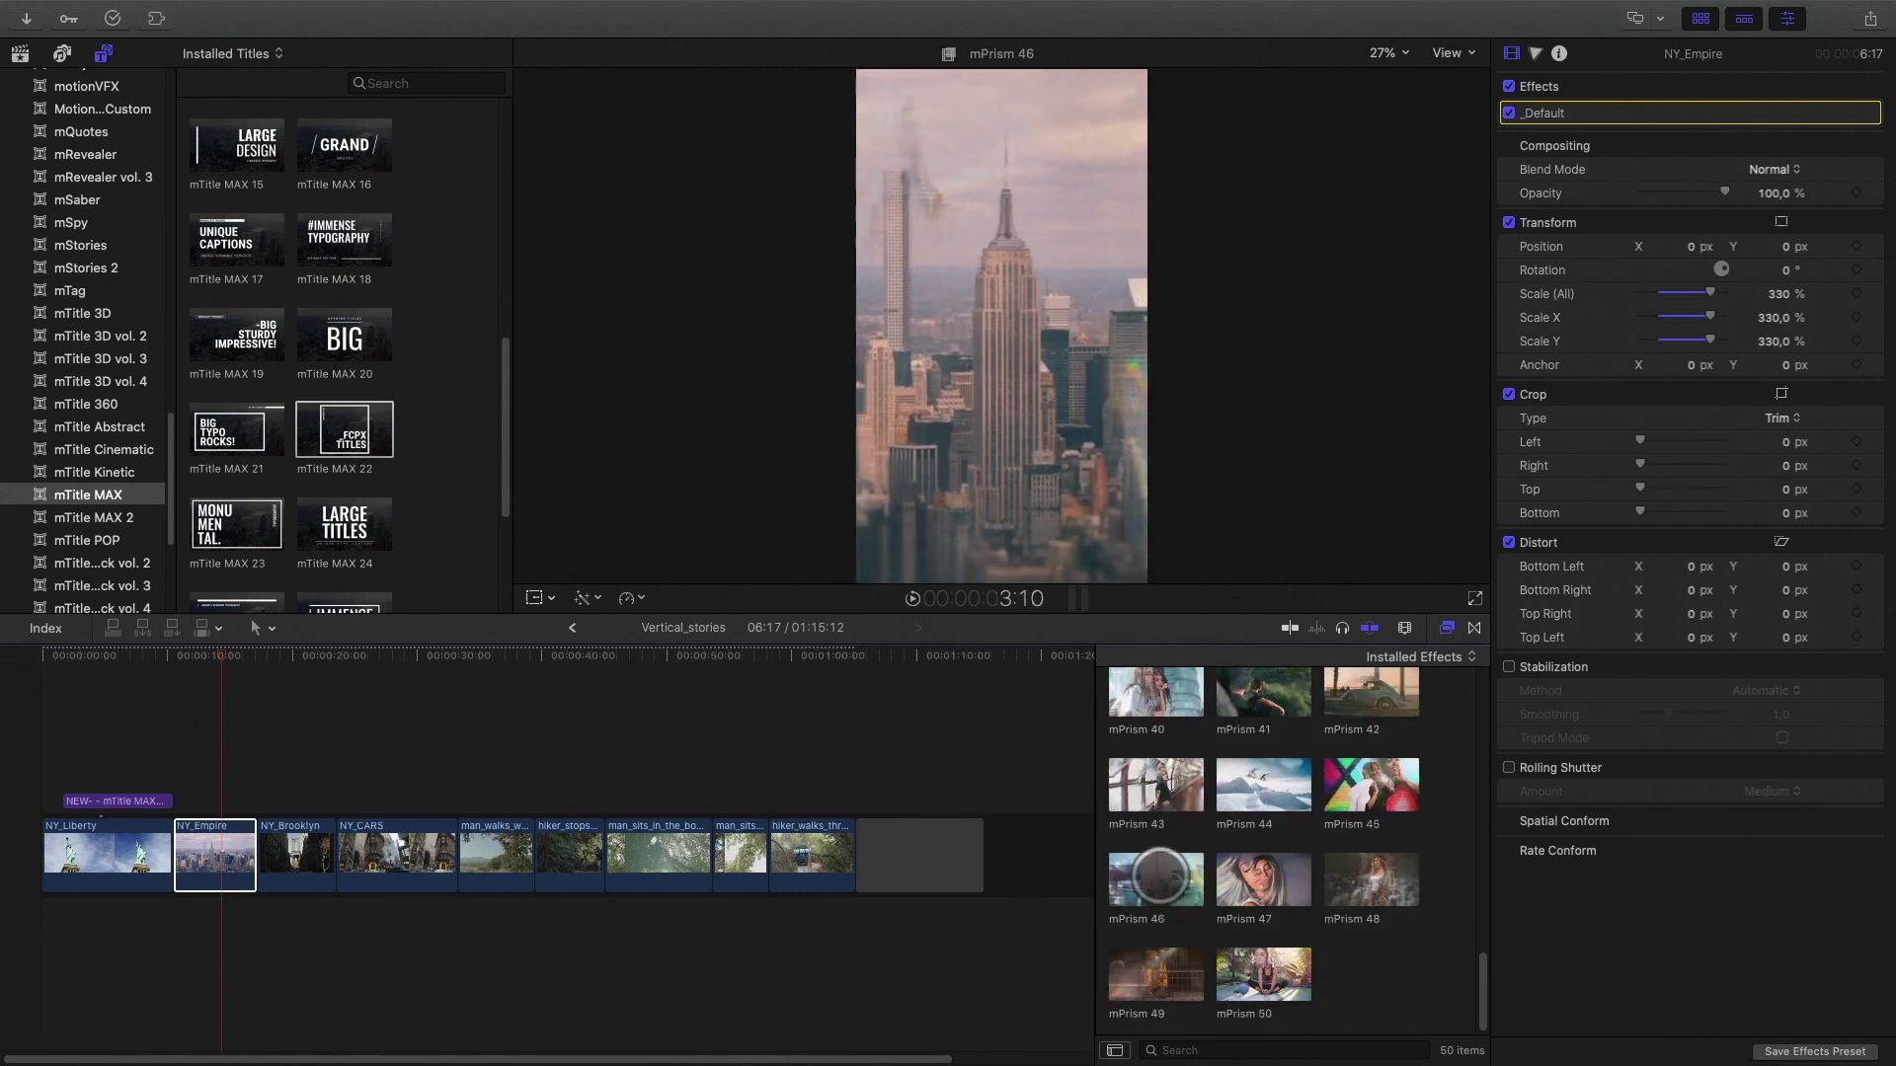
{"action": "scroll", "coordinate": [1234, 873], "scroll_direction": "up", "scroll_amount": 10}
{"action": "scroll", "coordinate": [1240, 873], "scroll_direction": "up", "scroll_amount": 2}
{"action": "left_click_drag", "start_coordinate": [1126, 709], "coordinate": [226, 849]}
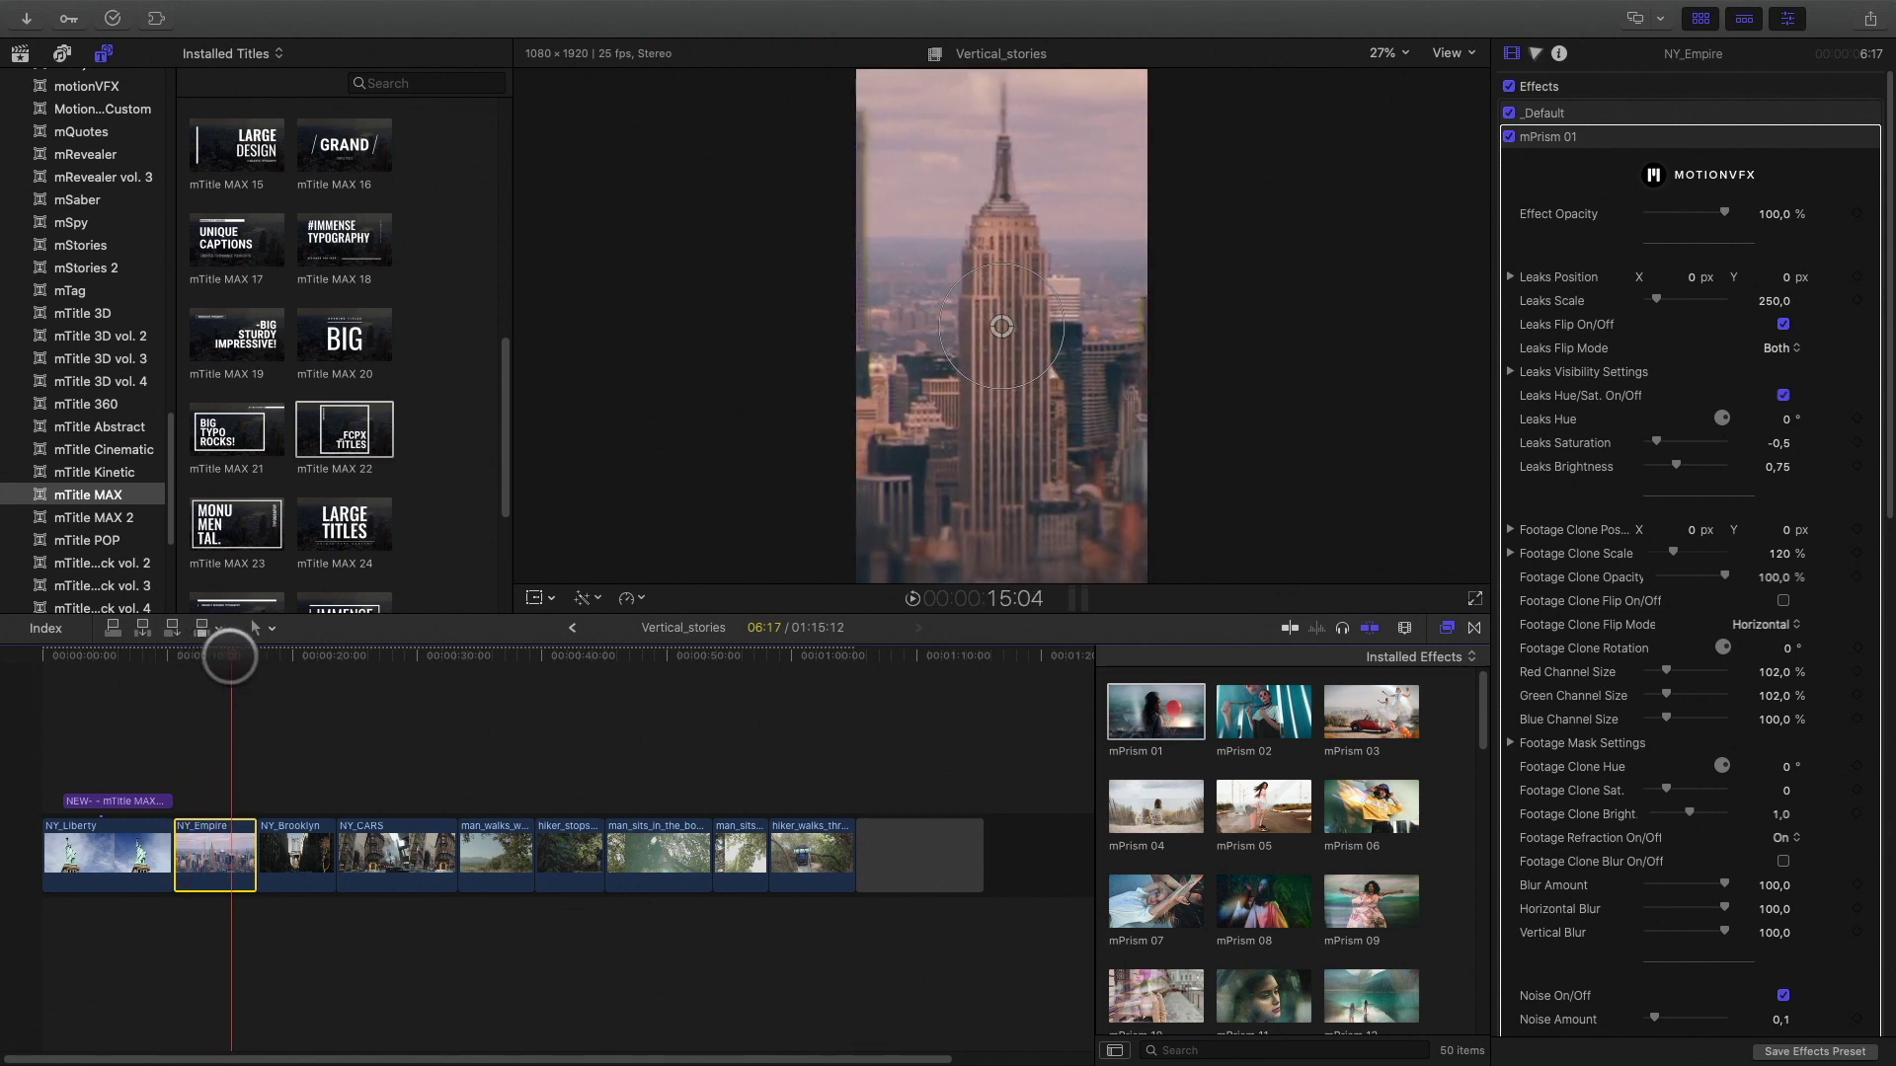
Reposition the mPrism 01 light leak in the frame and review the effect's parameters down to the vignette settings.
{"action": "mouse_move", "coordinate": [980, 331]}
{"action": "left_mouse_down"}
{"action": "mouse_move", "coordinate": [901, 339]}
{"action": "mouse_move", "coordinate": [1016, 309]}
{"action": "mouse_move", "coordinate": [1016, 364]}
{"action": "mouse_move", "coordinate": [971, 338]}
{"action": "left_mouse_up"}
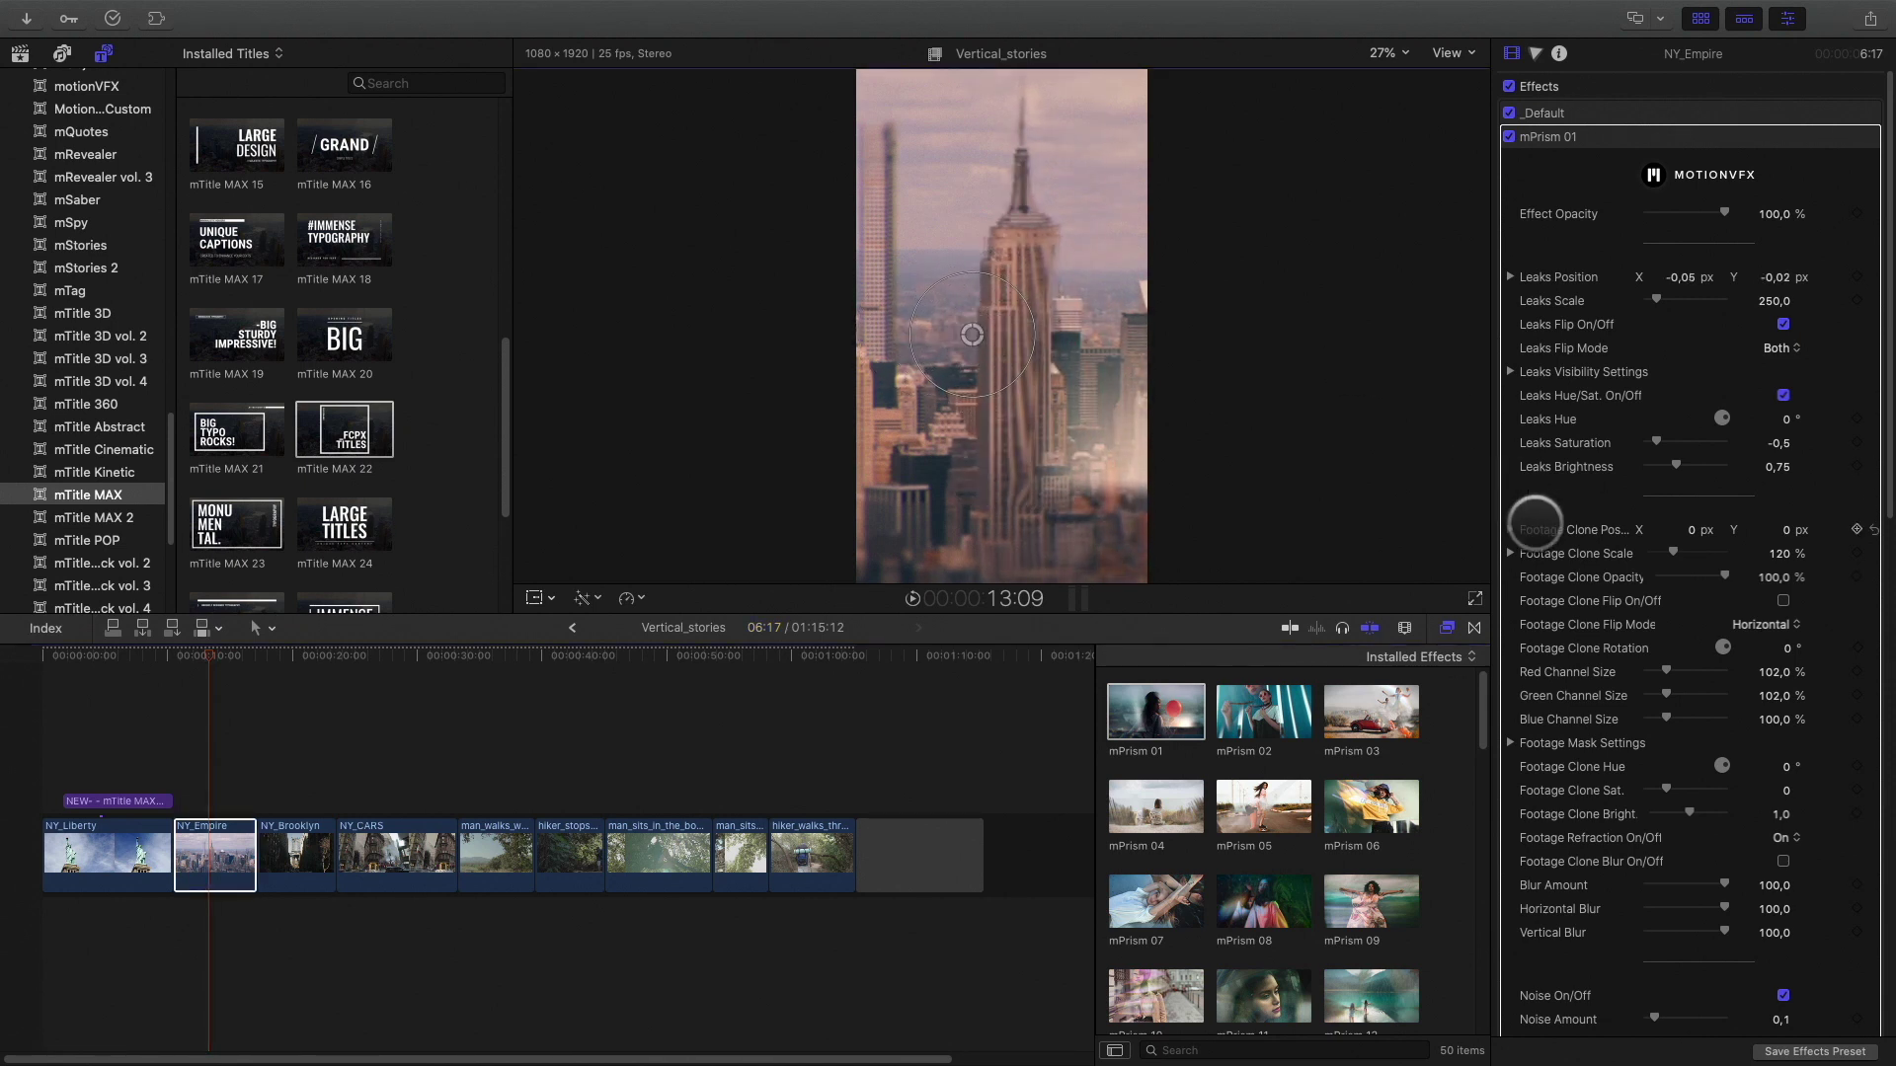
{"action": "scroll", "coordinate": [1536, 520], "scroll_direction": "down", "scroll_amount": 10}
{"action": "scroll", "coordinate": [1574, 678], "scroll_direction": "down", "scroll_amount": 3}
{"action": "scroll", "coordinate": [1575, 680], "scroll_direction": "up", "scroll_amount": 4}
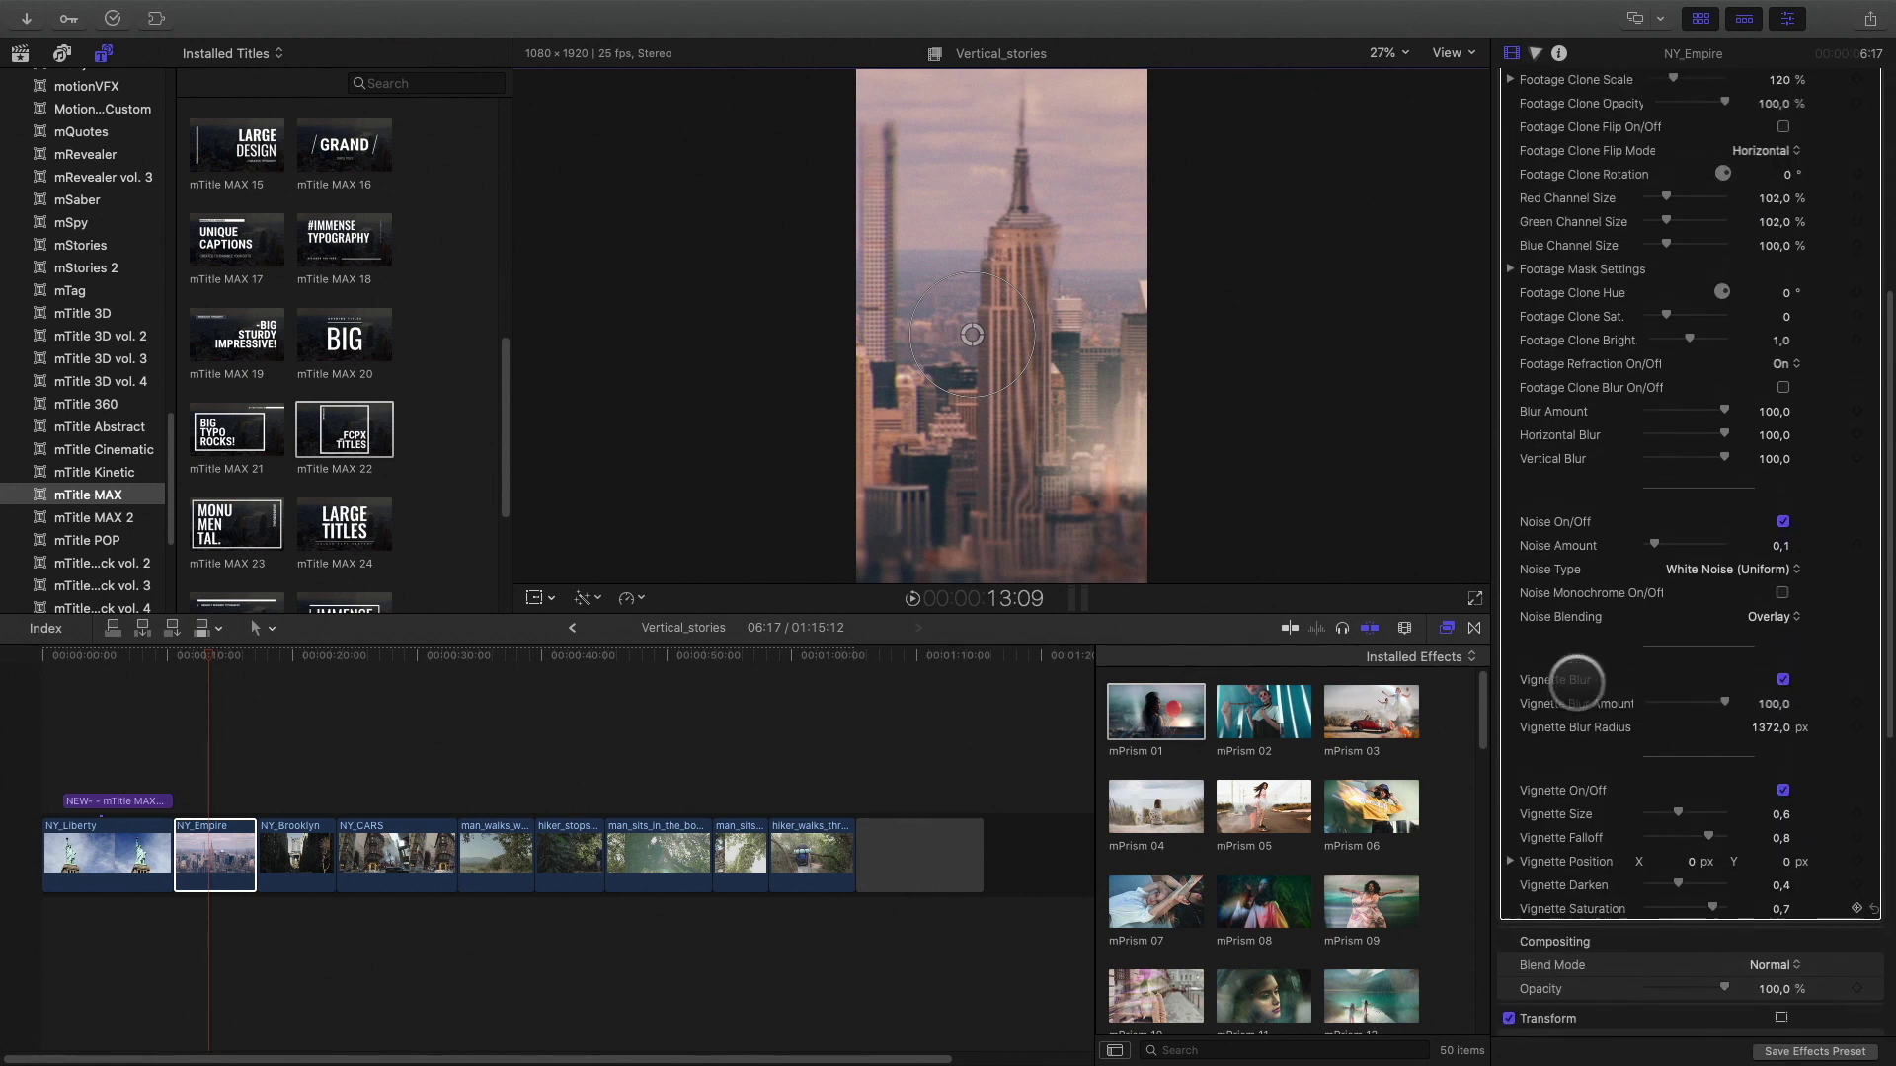
{"action": "scroll", "coordinate": [1576, 682], "scroll_direction": "up", "scroll_amount": 9}
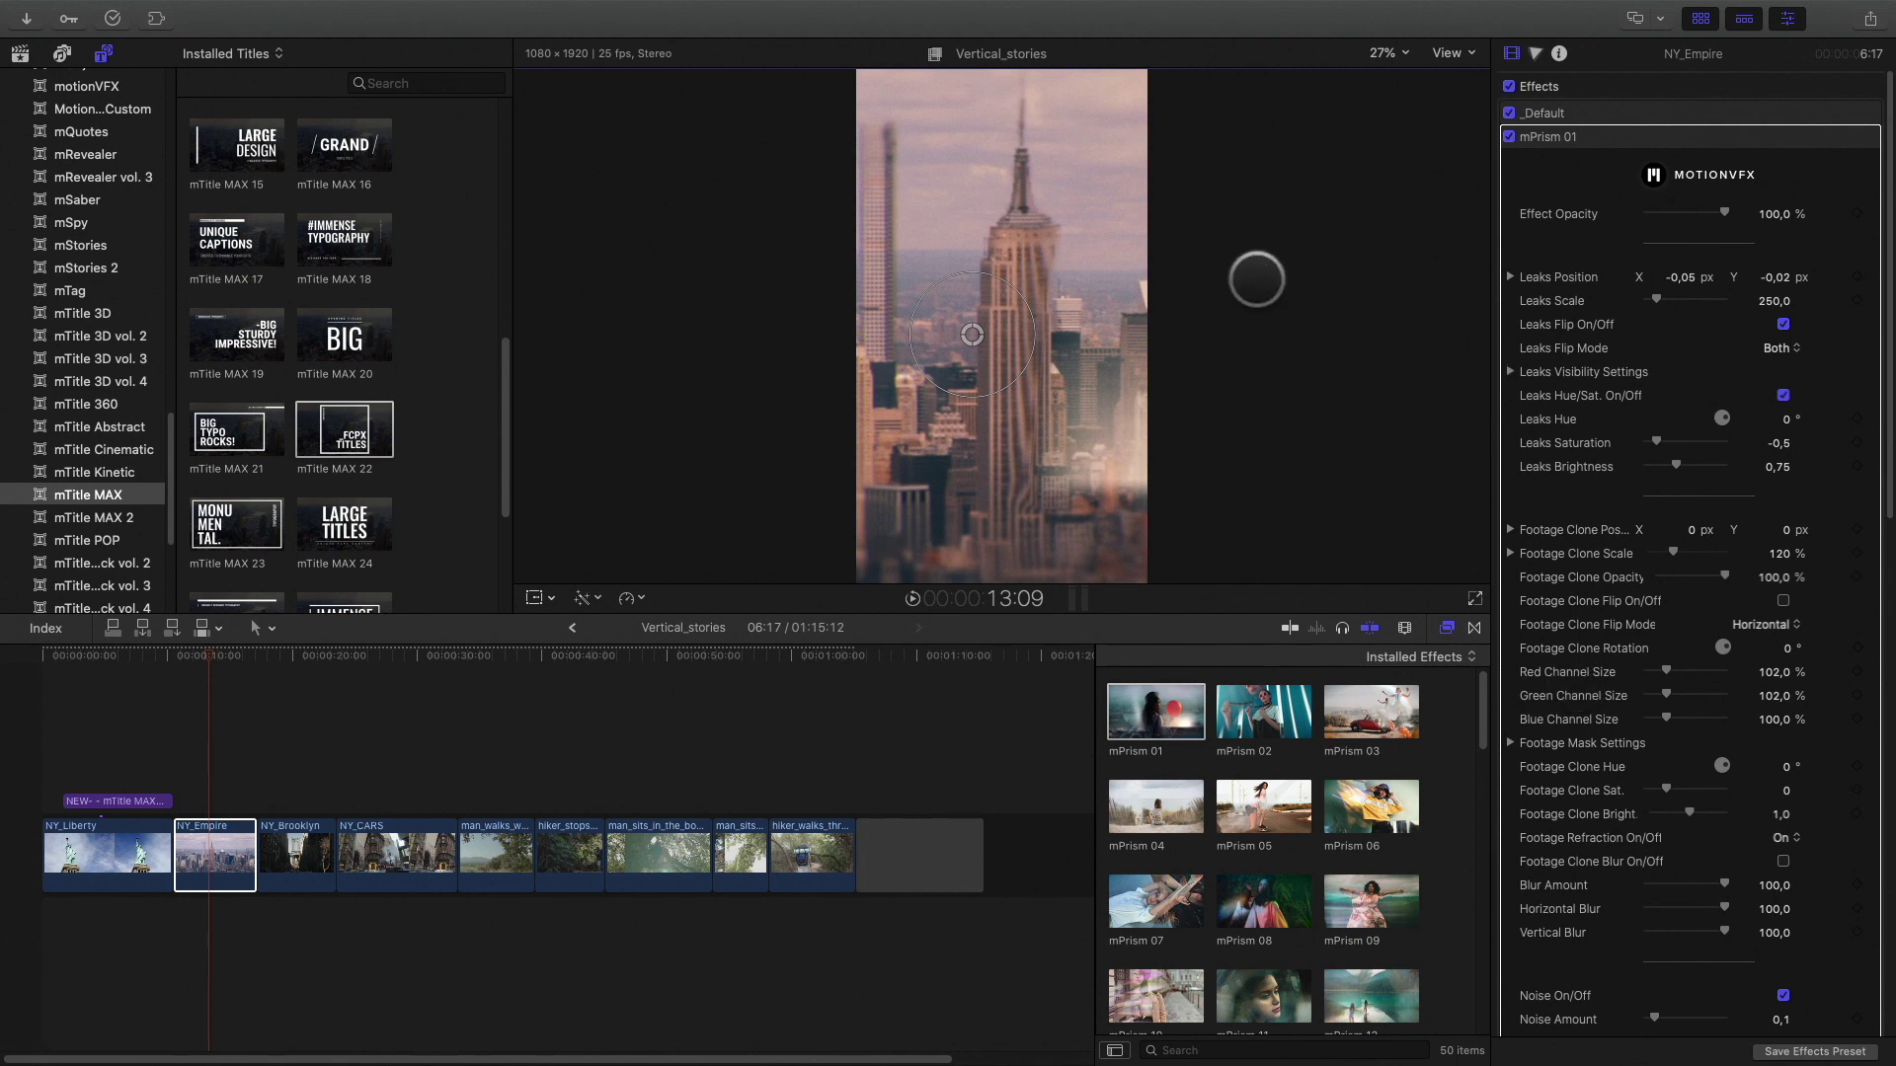
{"action": "left_click_drag", "start_coordinate": [971, 336], "coordinate": [1003, 341]}
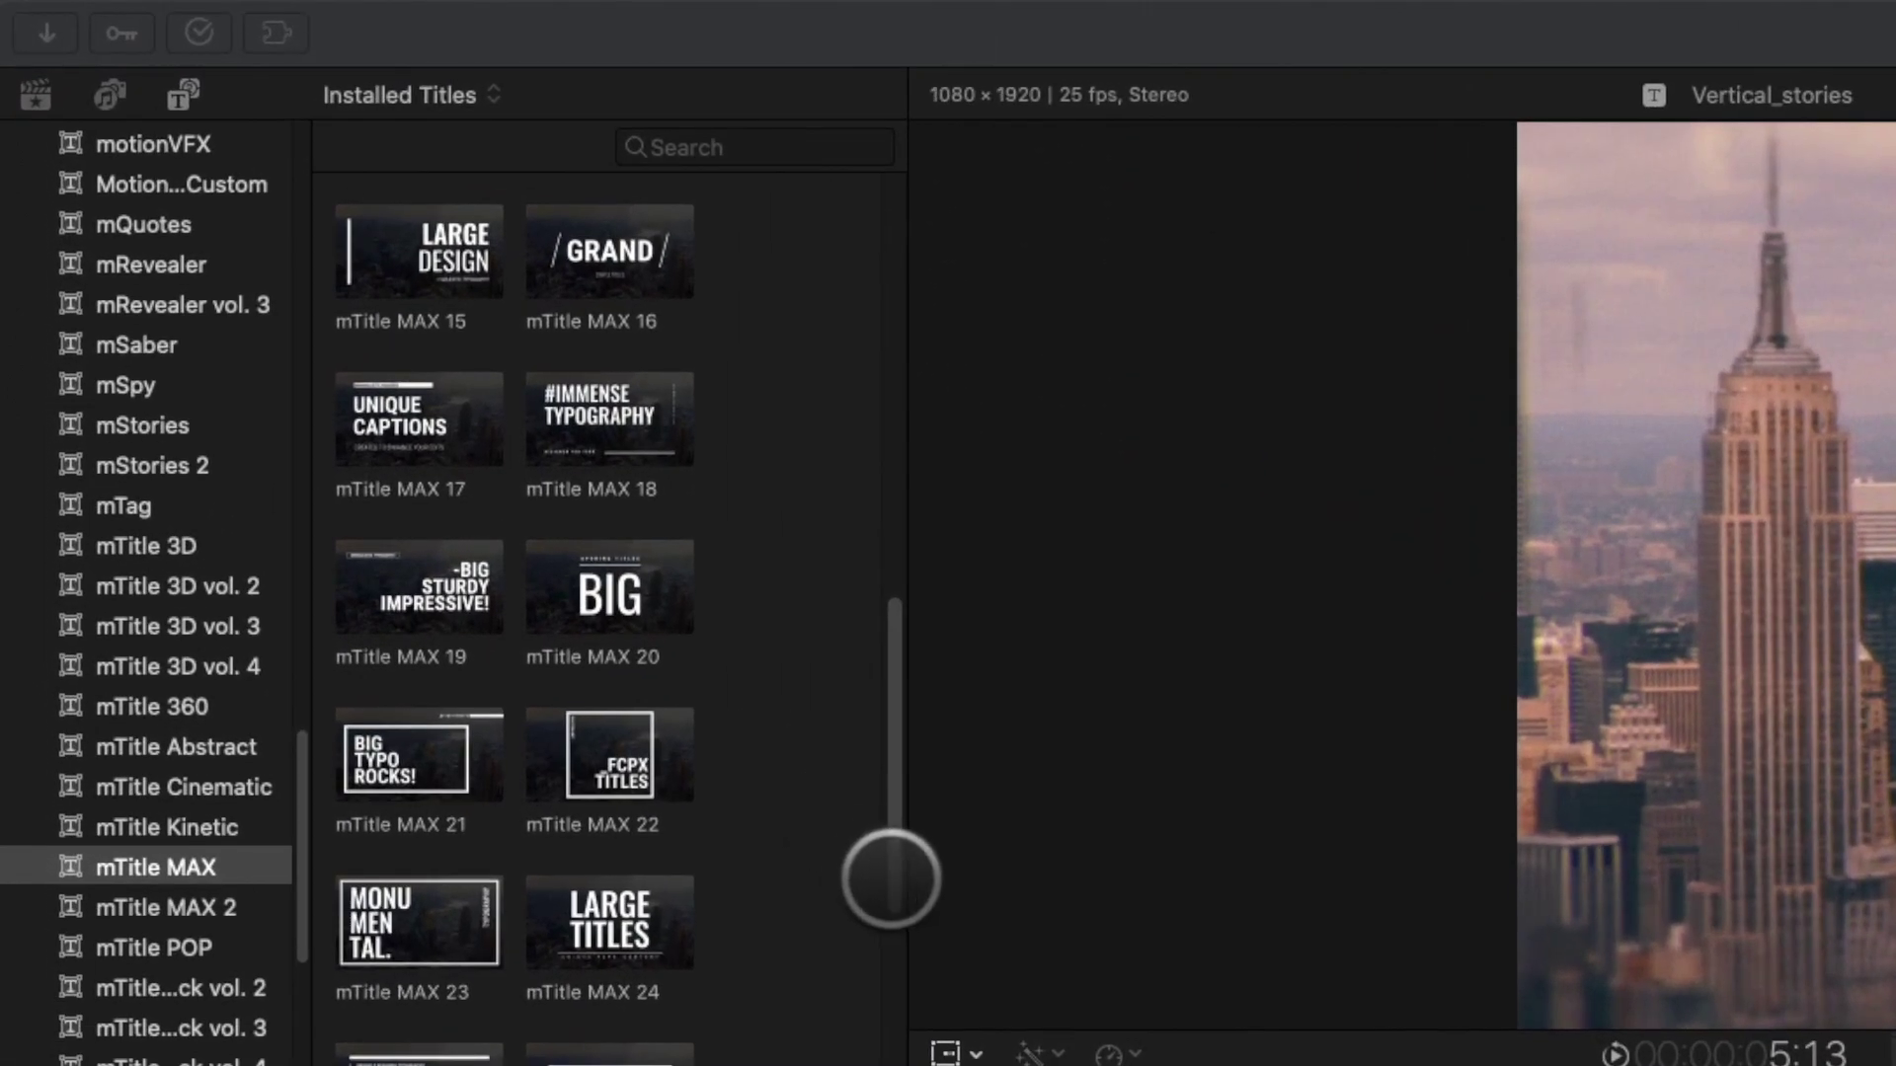
Place the mTitle MAX 03 title above the NY_Empire clip, 6:00 long and ending together with the clip.
{"action": "left_click_drag", "start_coordinate": [577, 564], "coordinate": [578, 249]}
{"action": "left_click_drag", "start_coordinate": [395, 406], "coordinate": [180, 797]}
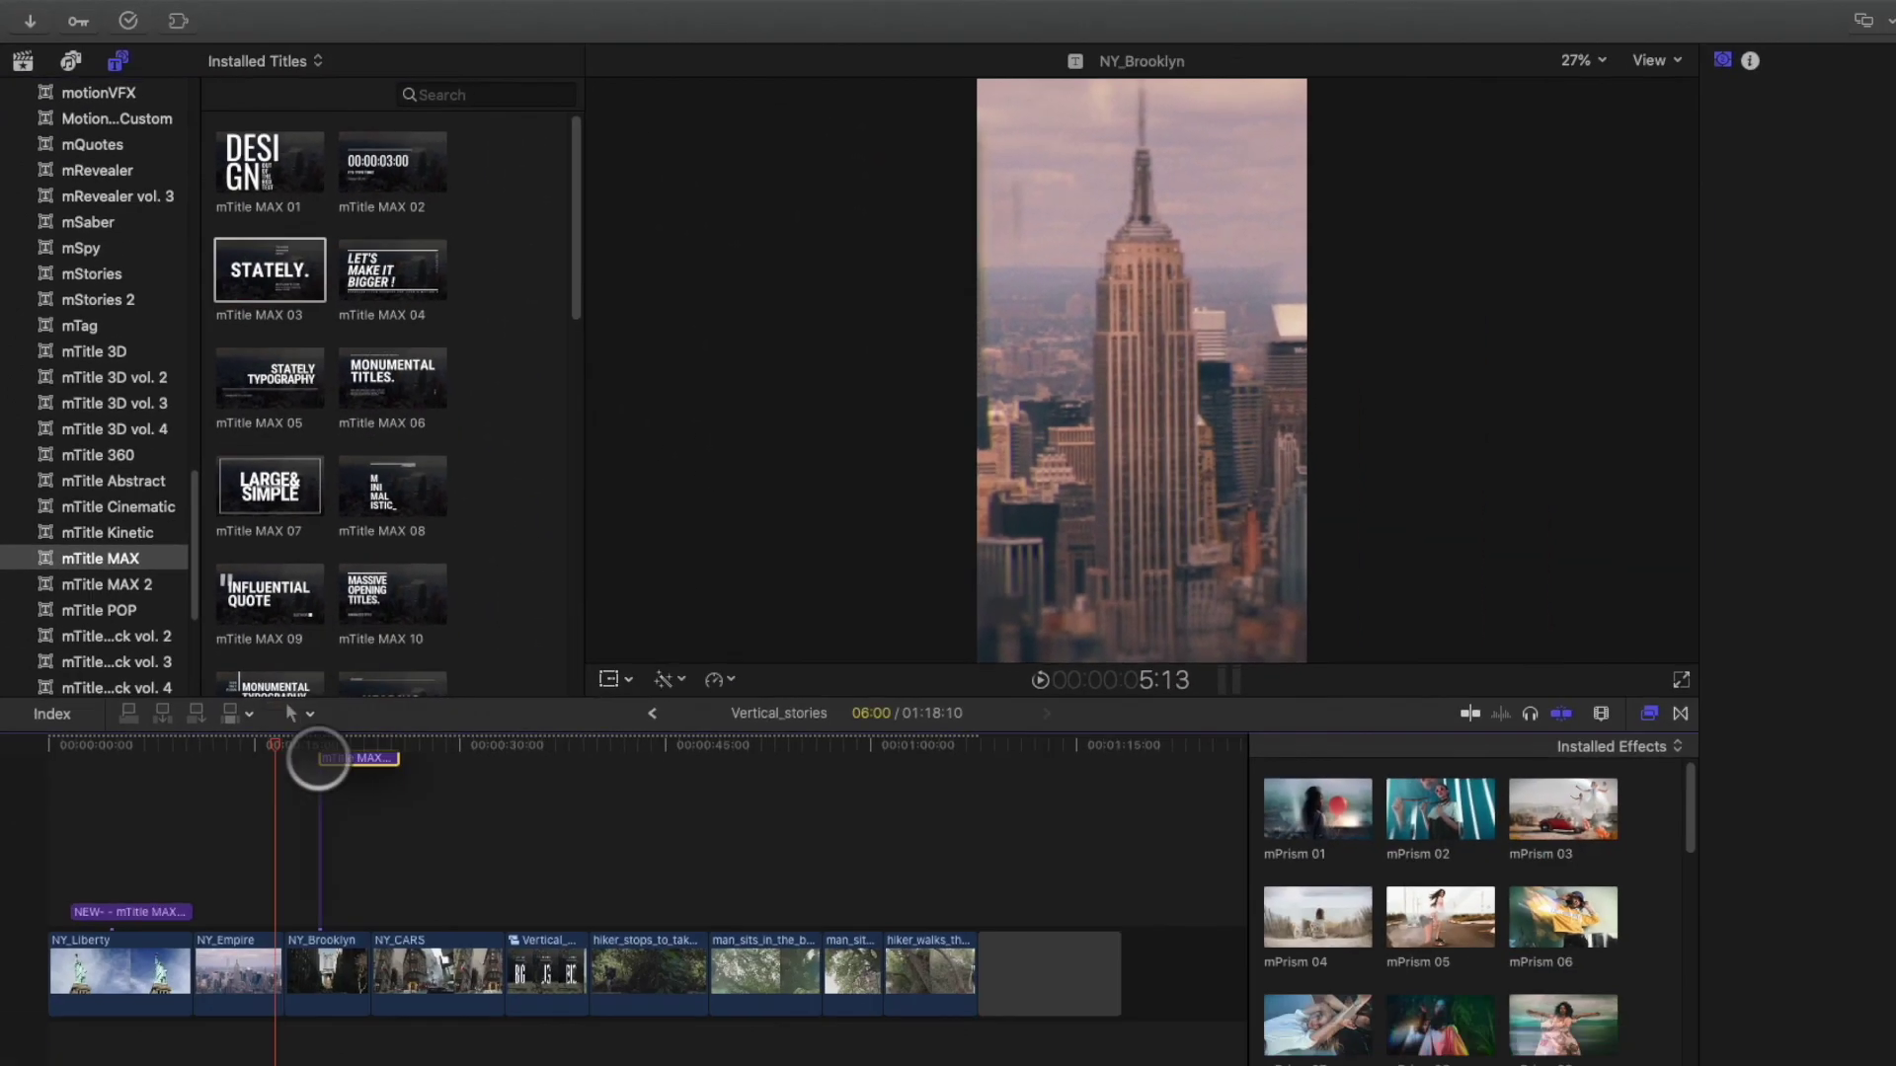
{"action": "scroll", "coordinate": [550, 668], "scroll_direction": "left", "scroll_amount": 10}
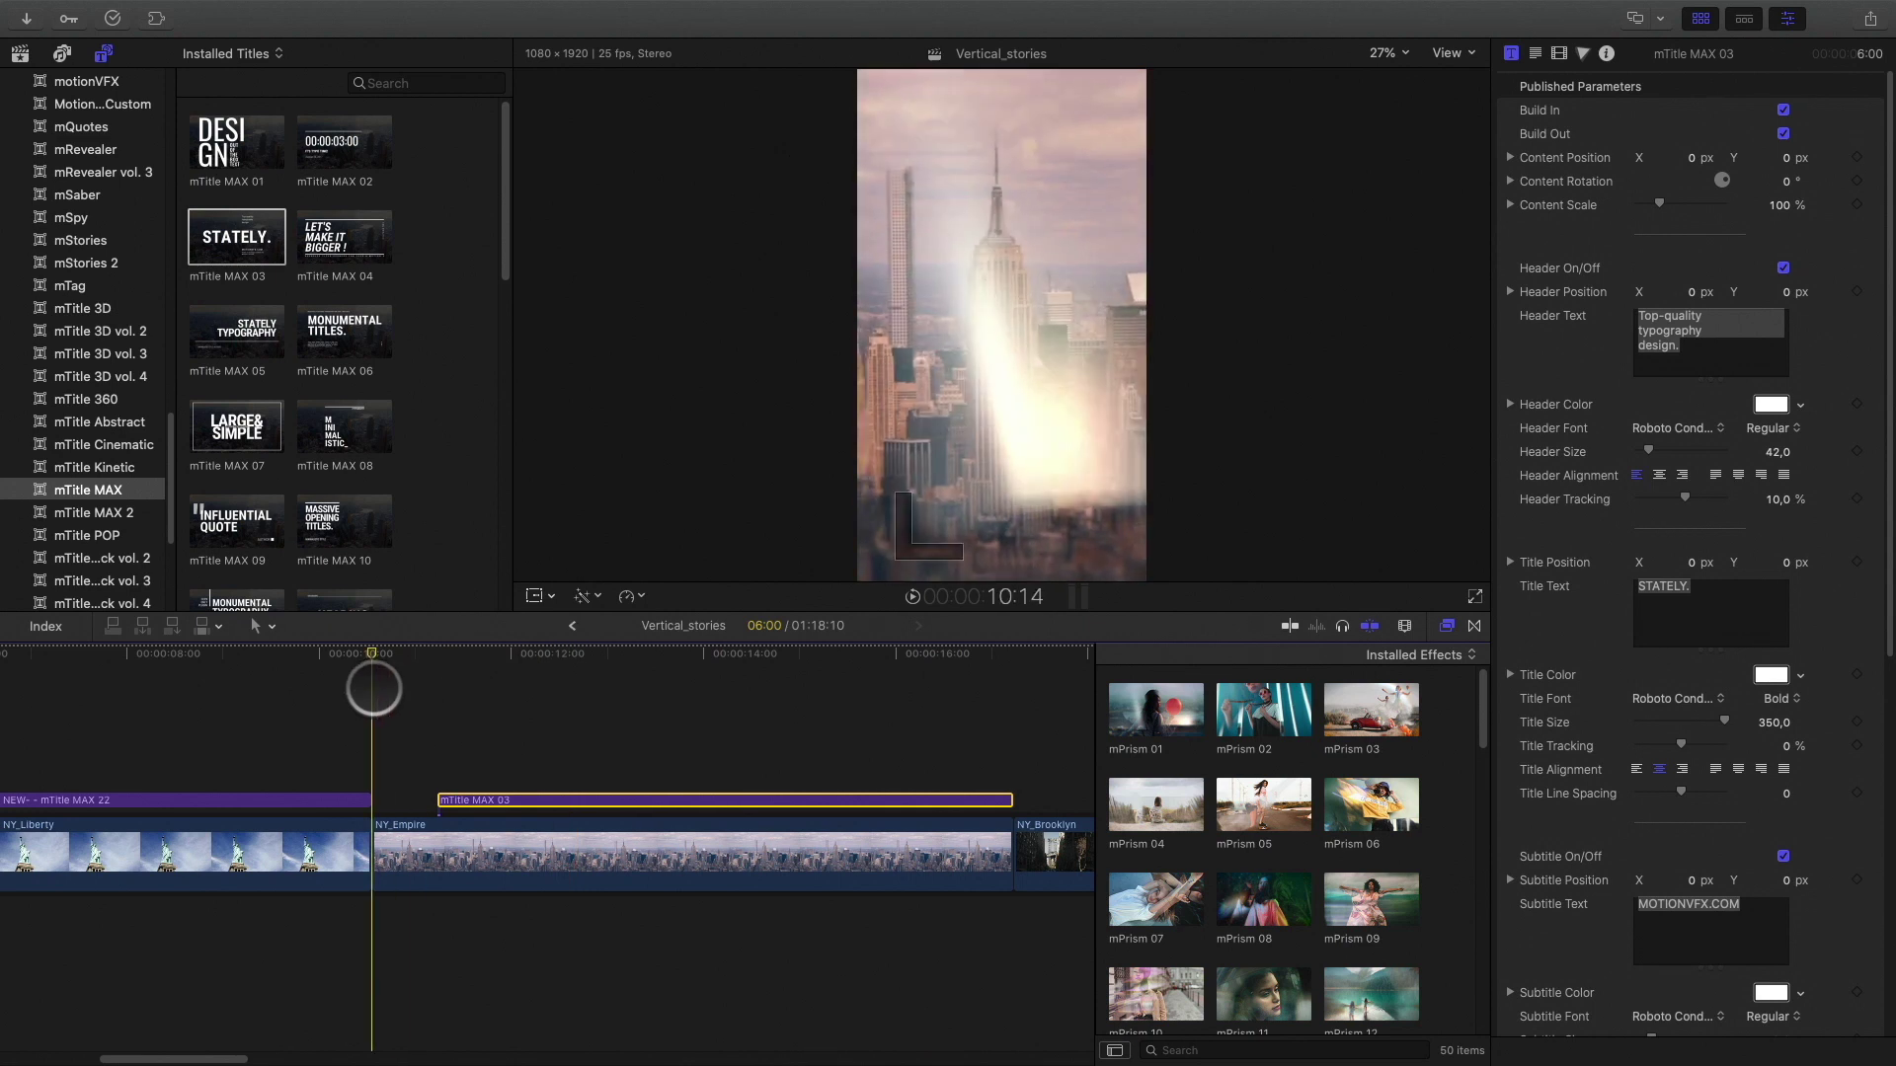
{"action": "left_click", "coordinate": [815, 719]}
{"action": "left_click", "coordinate": [691, 805]}
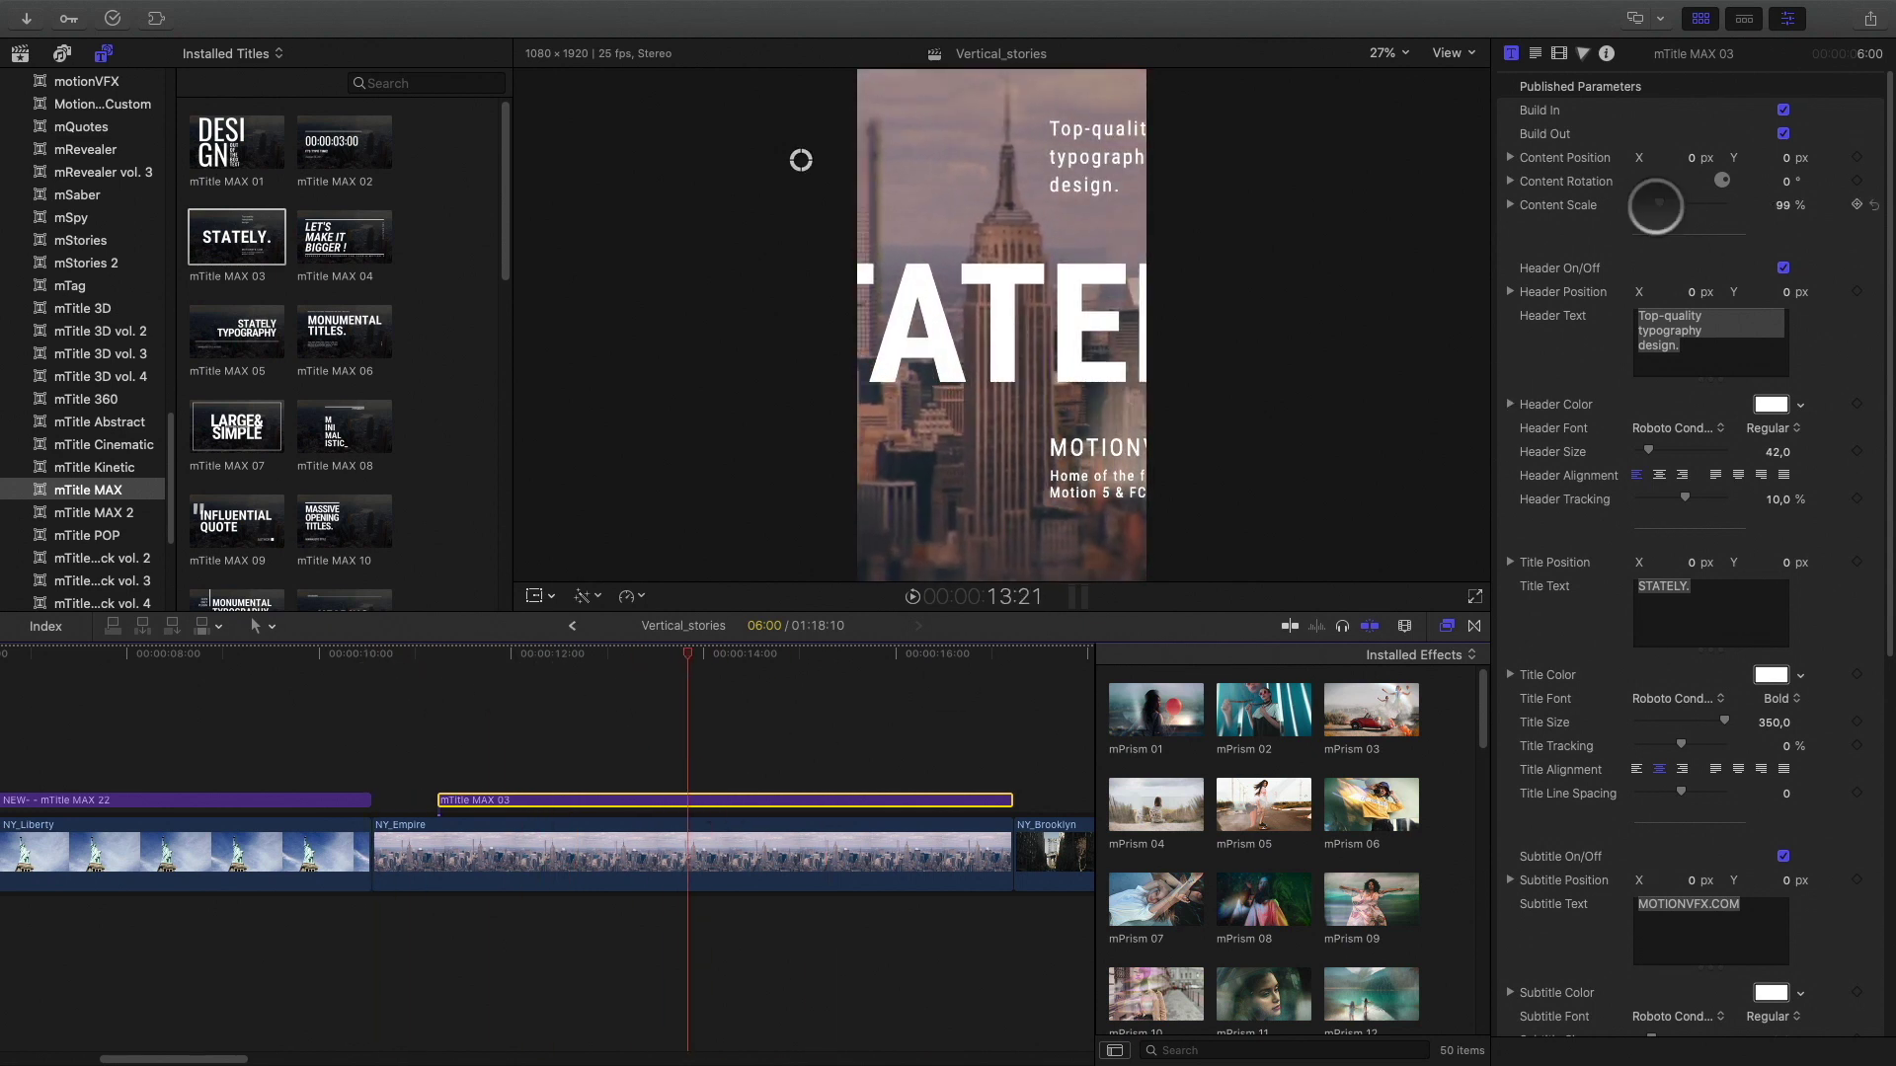
Set the mTitle MAX 03 title's content scale to 43% and turn off its header, subtitle and description.
{"action": "left_click_drag", "start_coordinate": [1655, 205], "coordinate": [1645, 209]}
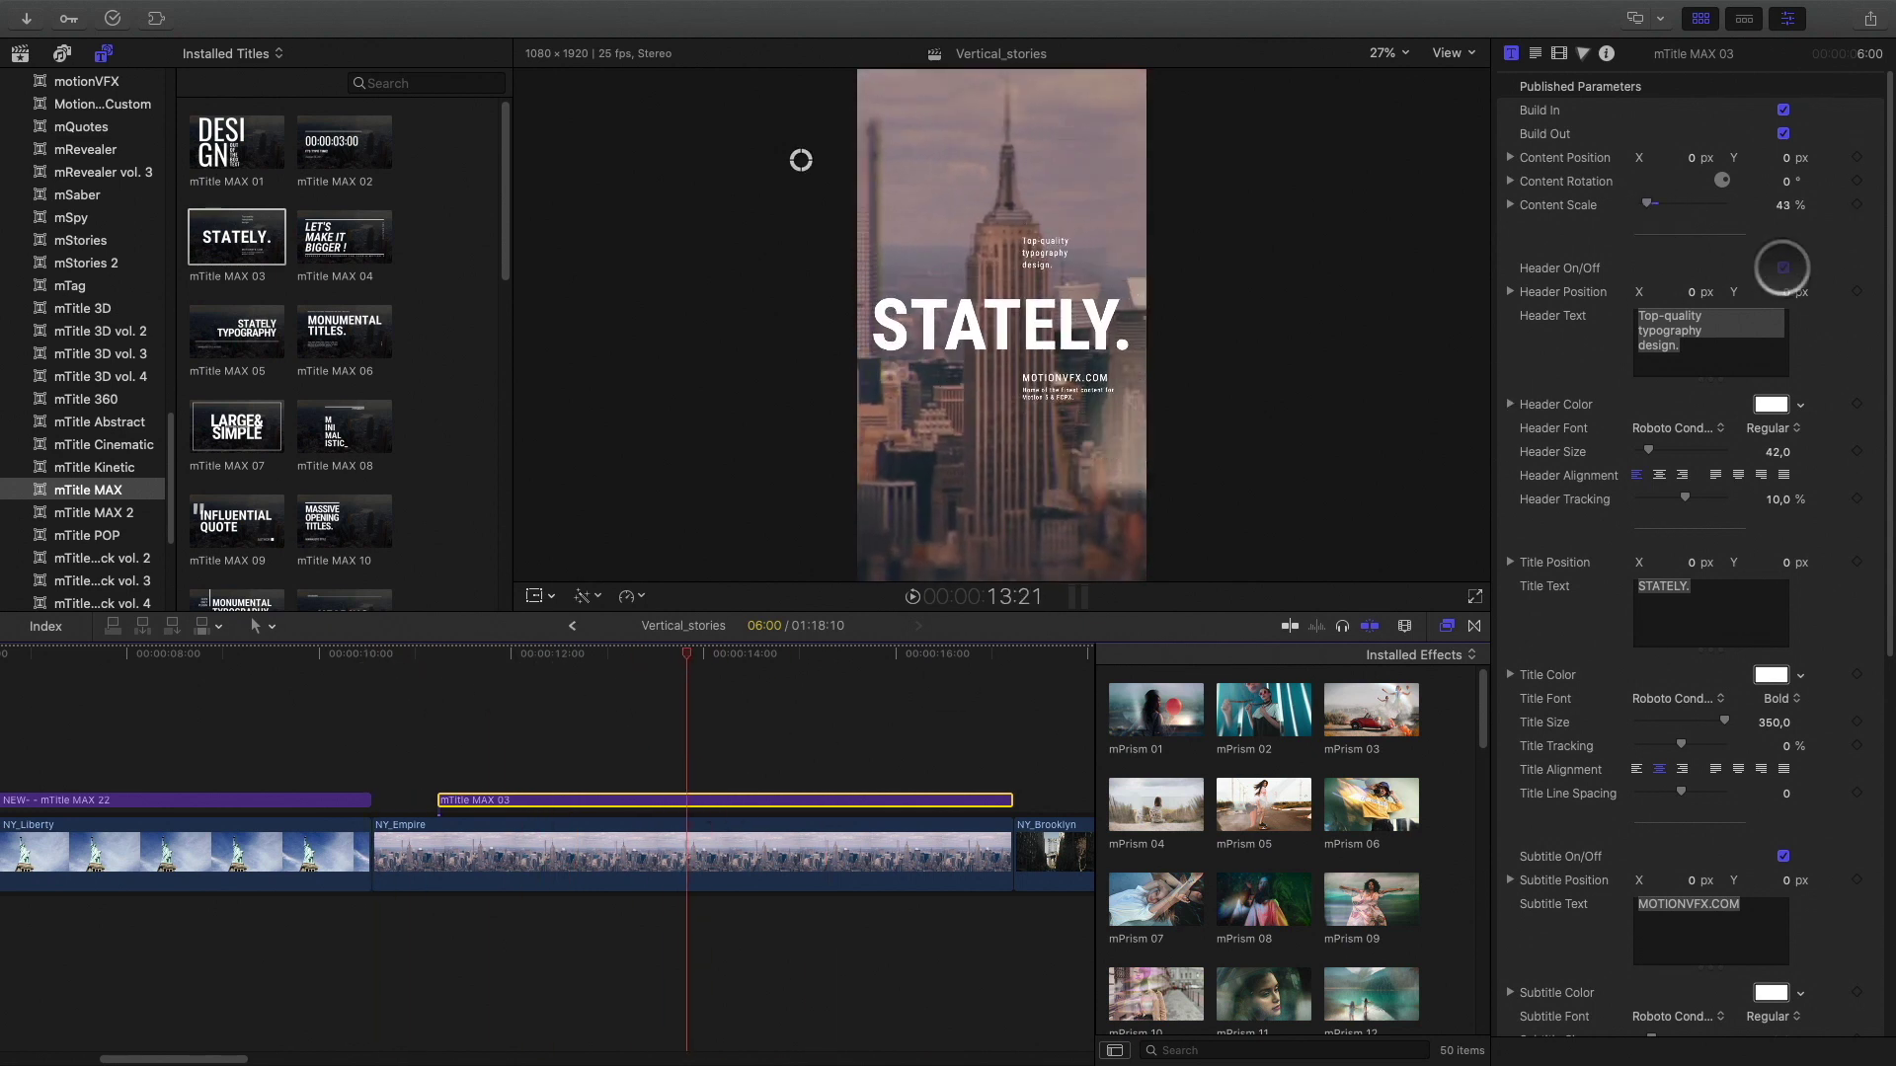
{"action": "scroll", "coordinate": [1783, 859], "scroll_direction": "down", "scroll_amount": 3}
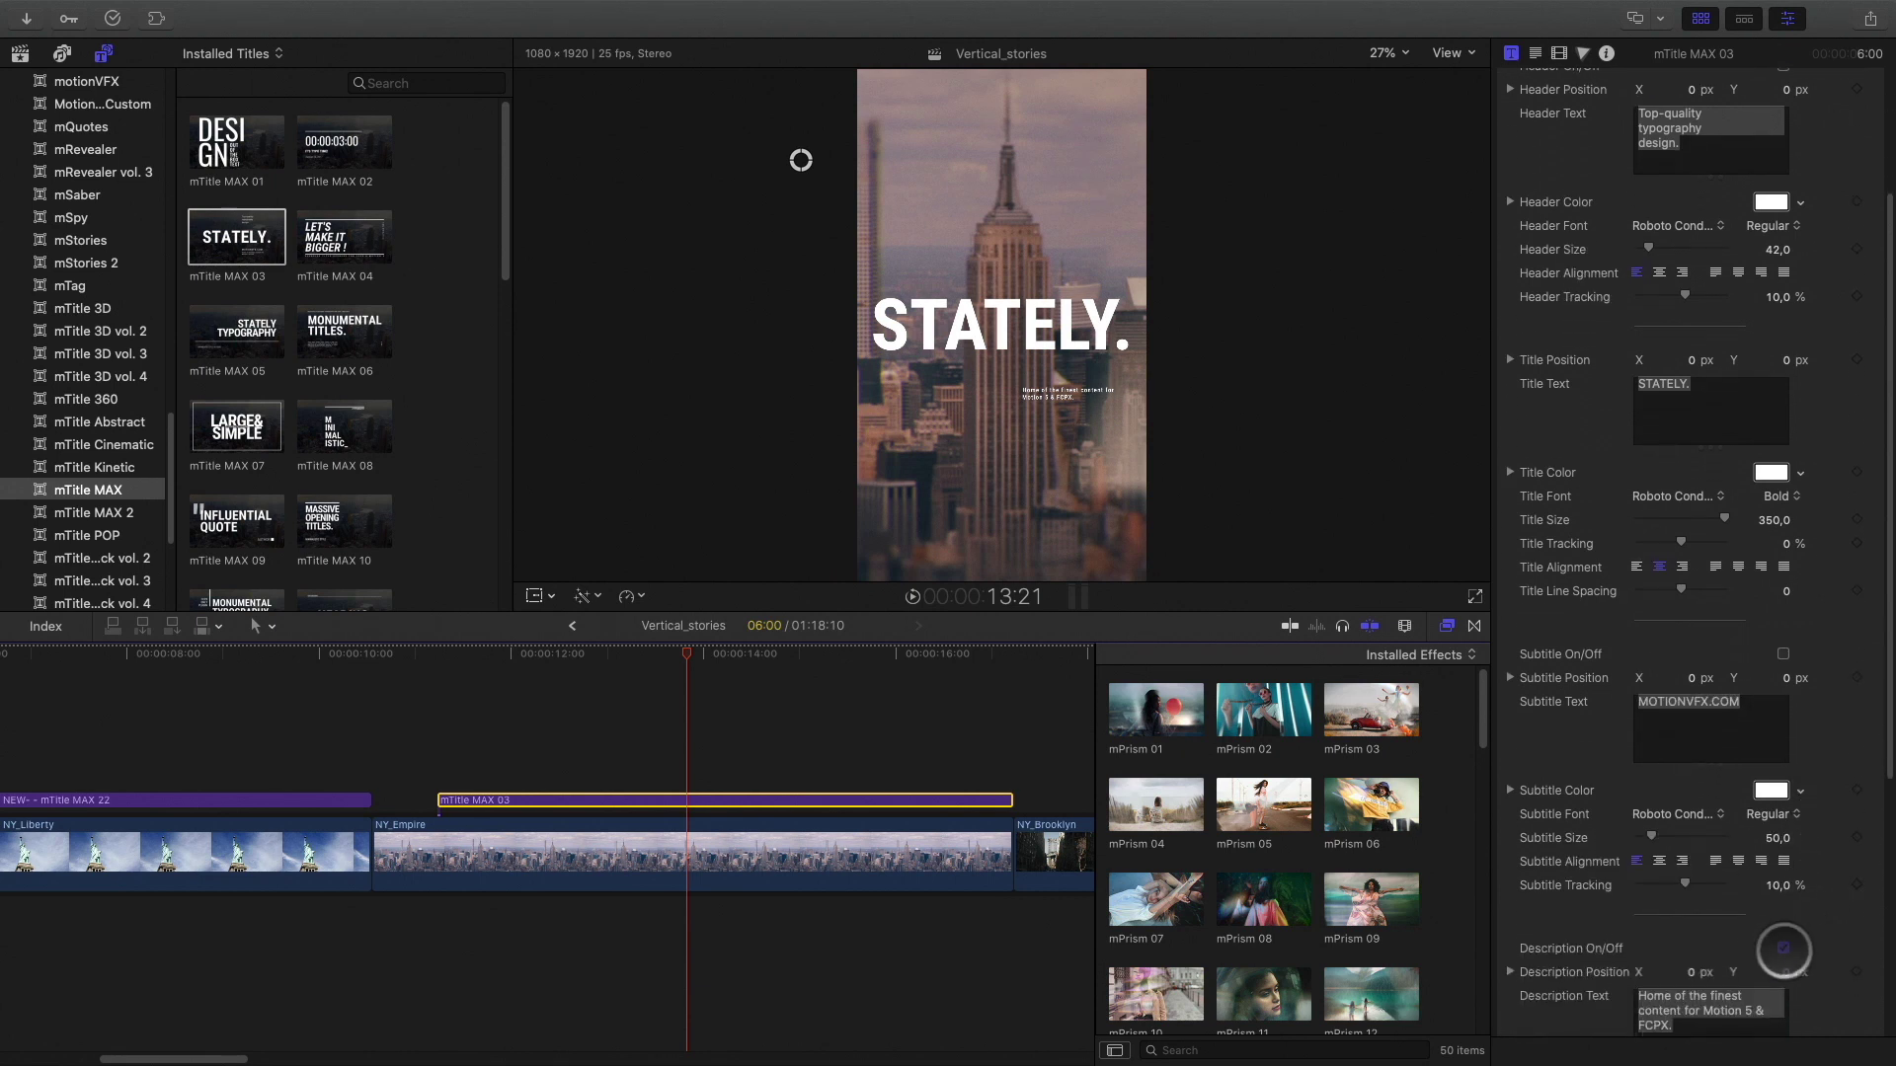
Set the title text to EMPIRE STATE on two lines, right-aligned, at position X -41.6 px, Y -71.3 px.
{"action": "left_click", "coordinate": [1692, 474]}
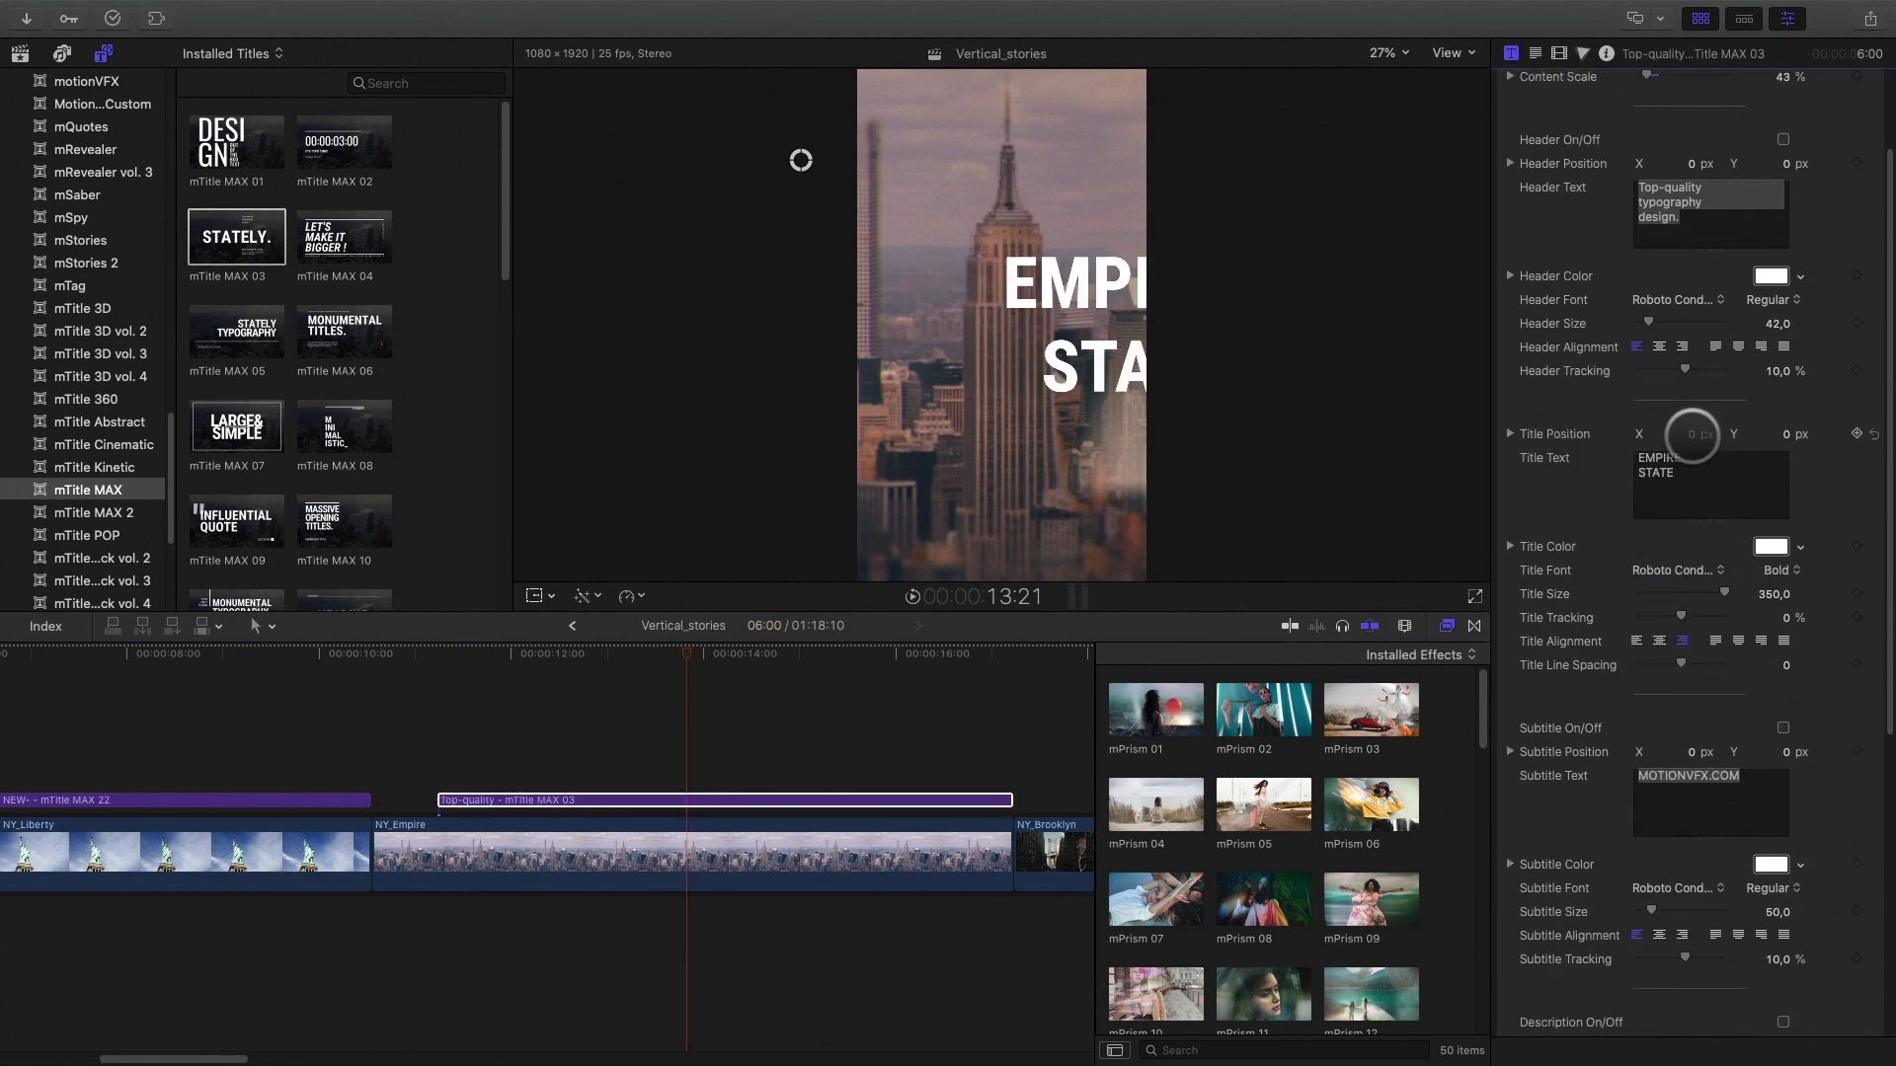
{"action": "left_click_drag", "start_coordinate": [1678, 434], "coordinate": [1641, 434]}
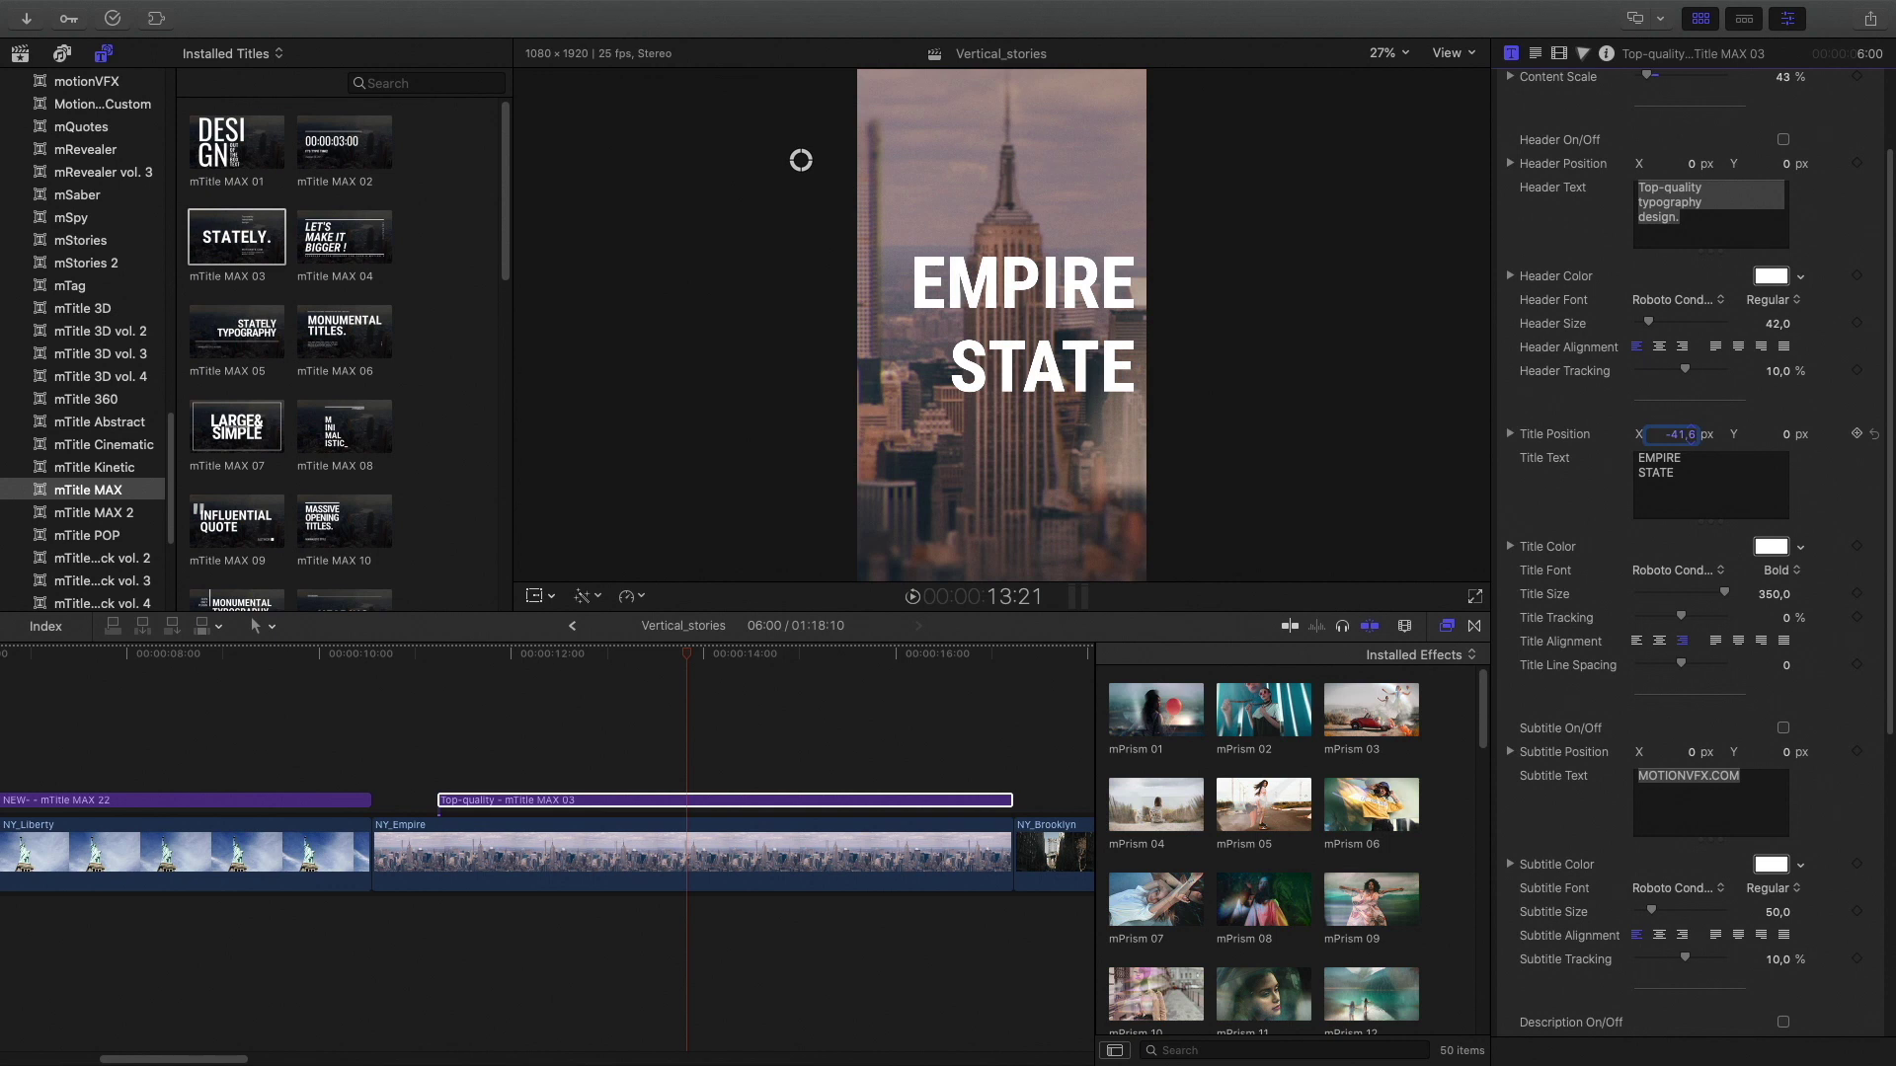
{"action": "left_click_drag", "start_coordinate": [1787, 435], "coordinate": [1717, 435]}
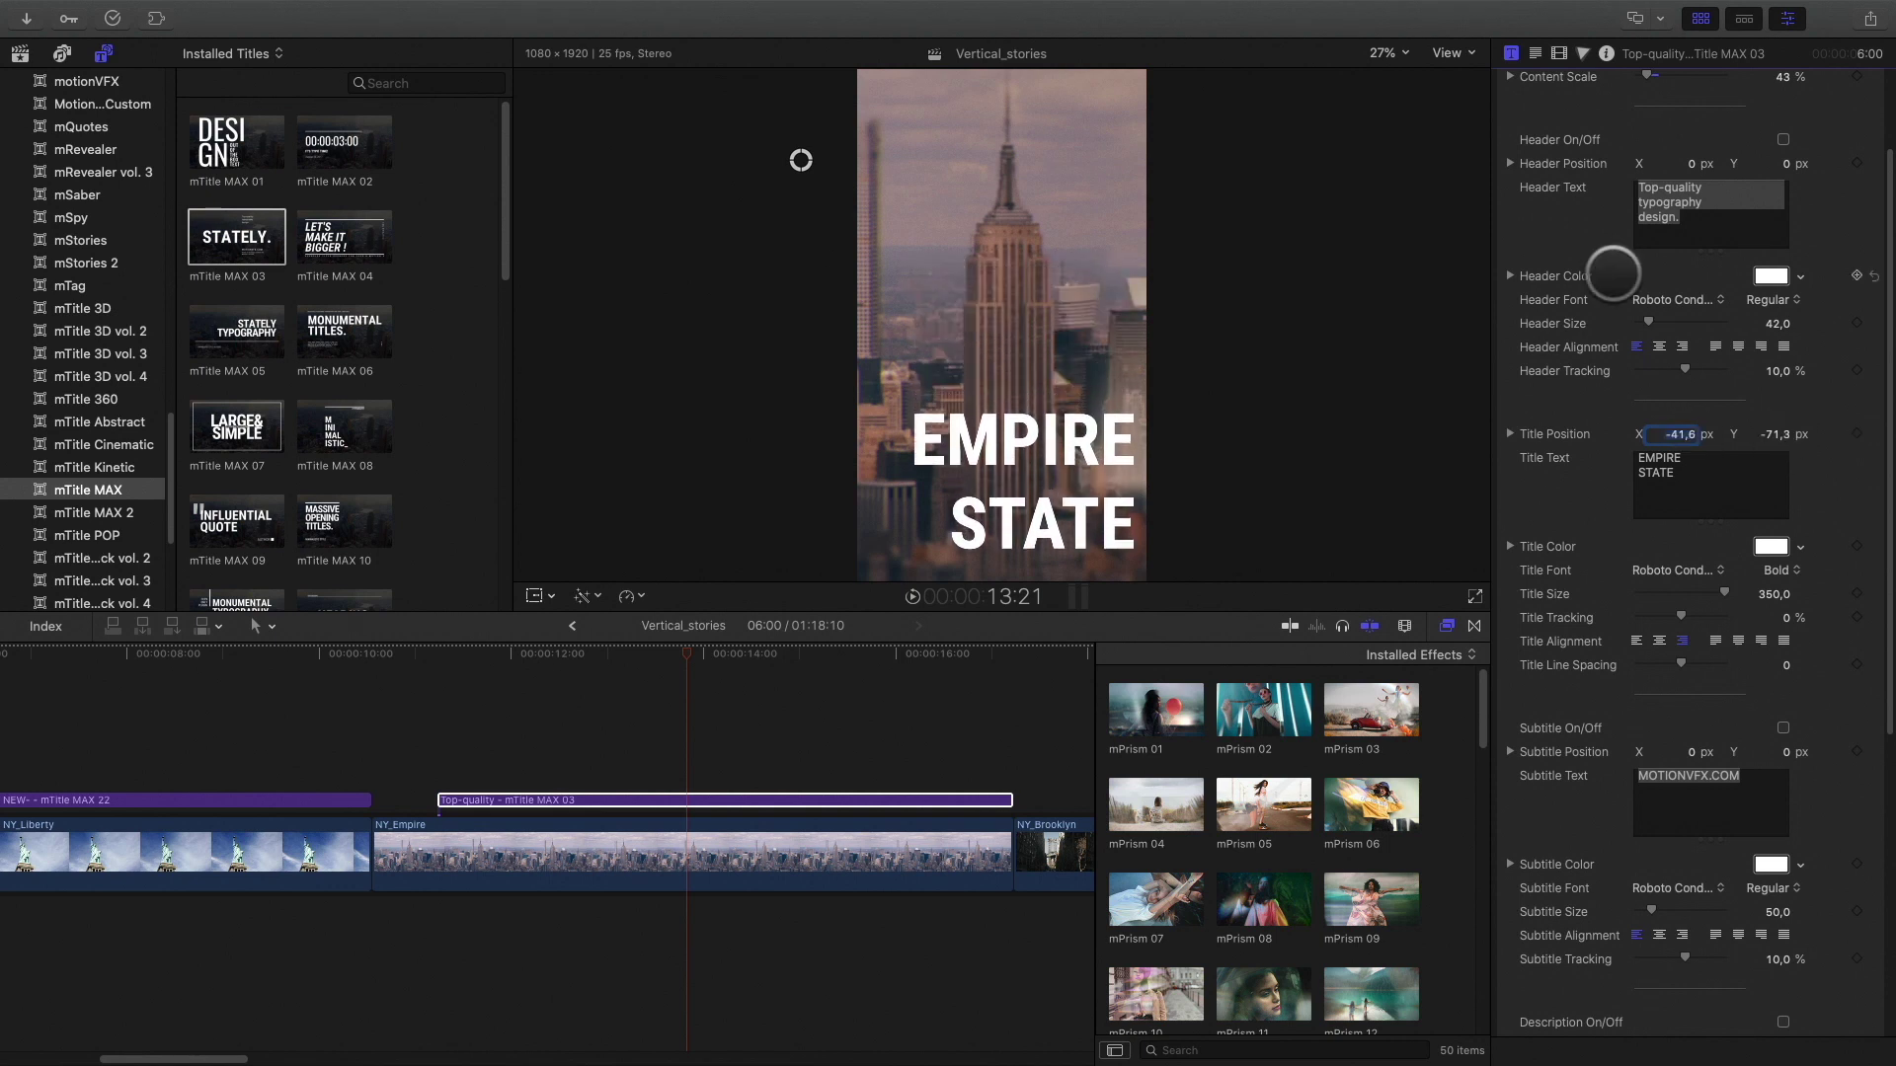
Turn off Build Out for the EMPIRE STATE title and check its animation along the timeline.
{"action": "left_click_drag", "start_coordinate": [685, 657], "coordinate": [993, 710]}
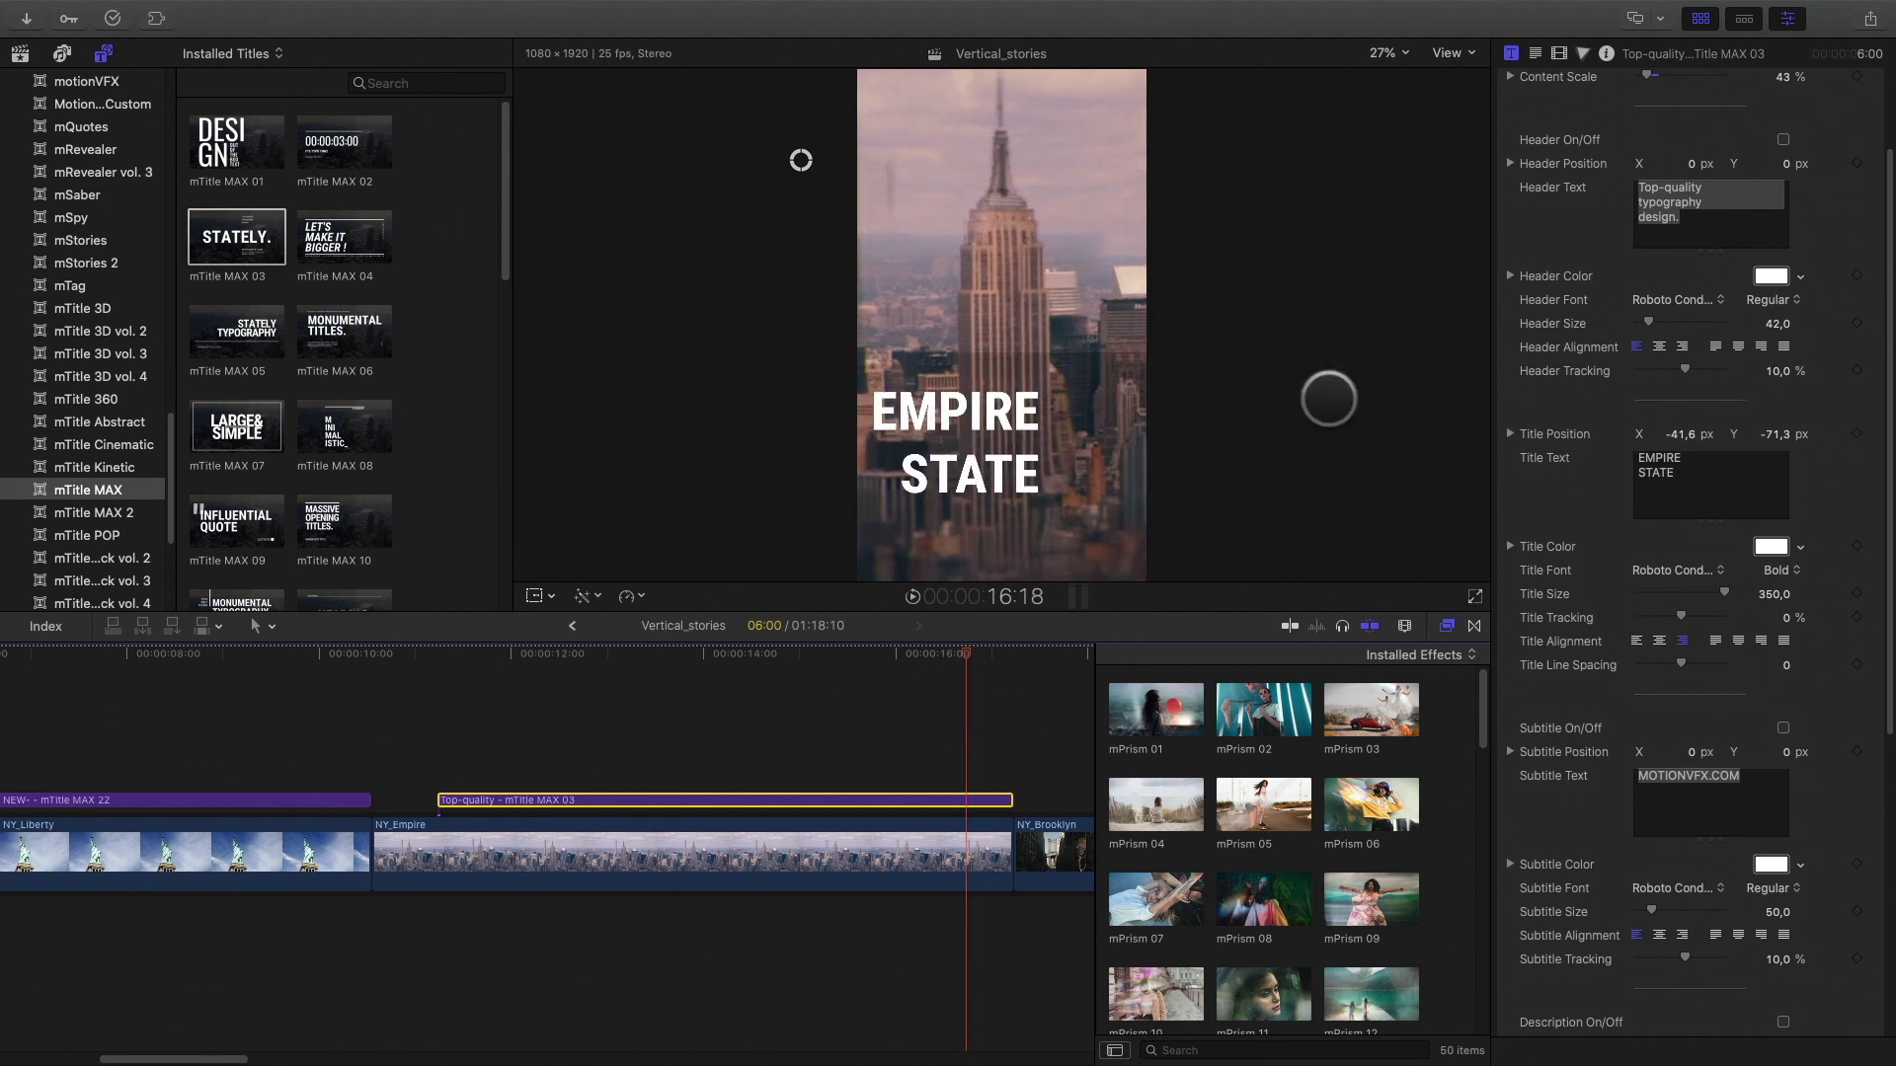
{"action": "scroll", "coordinate": [1689, 395], "scroll_direction": "up", "scroll_amount": 3}
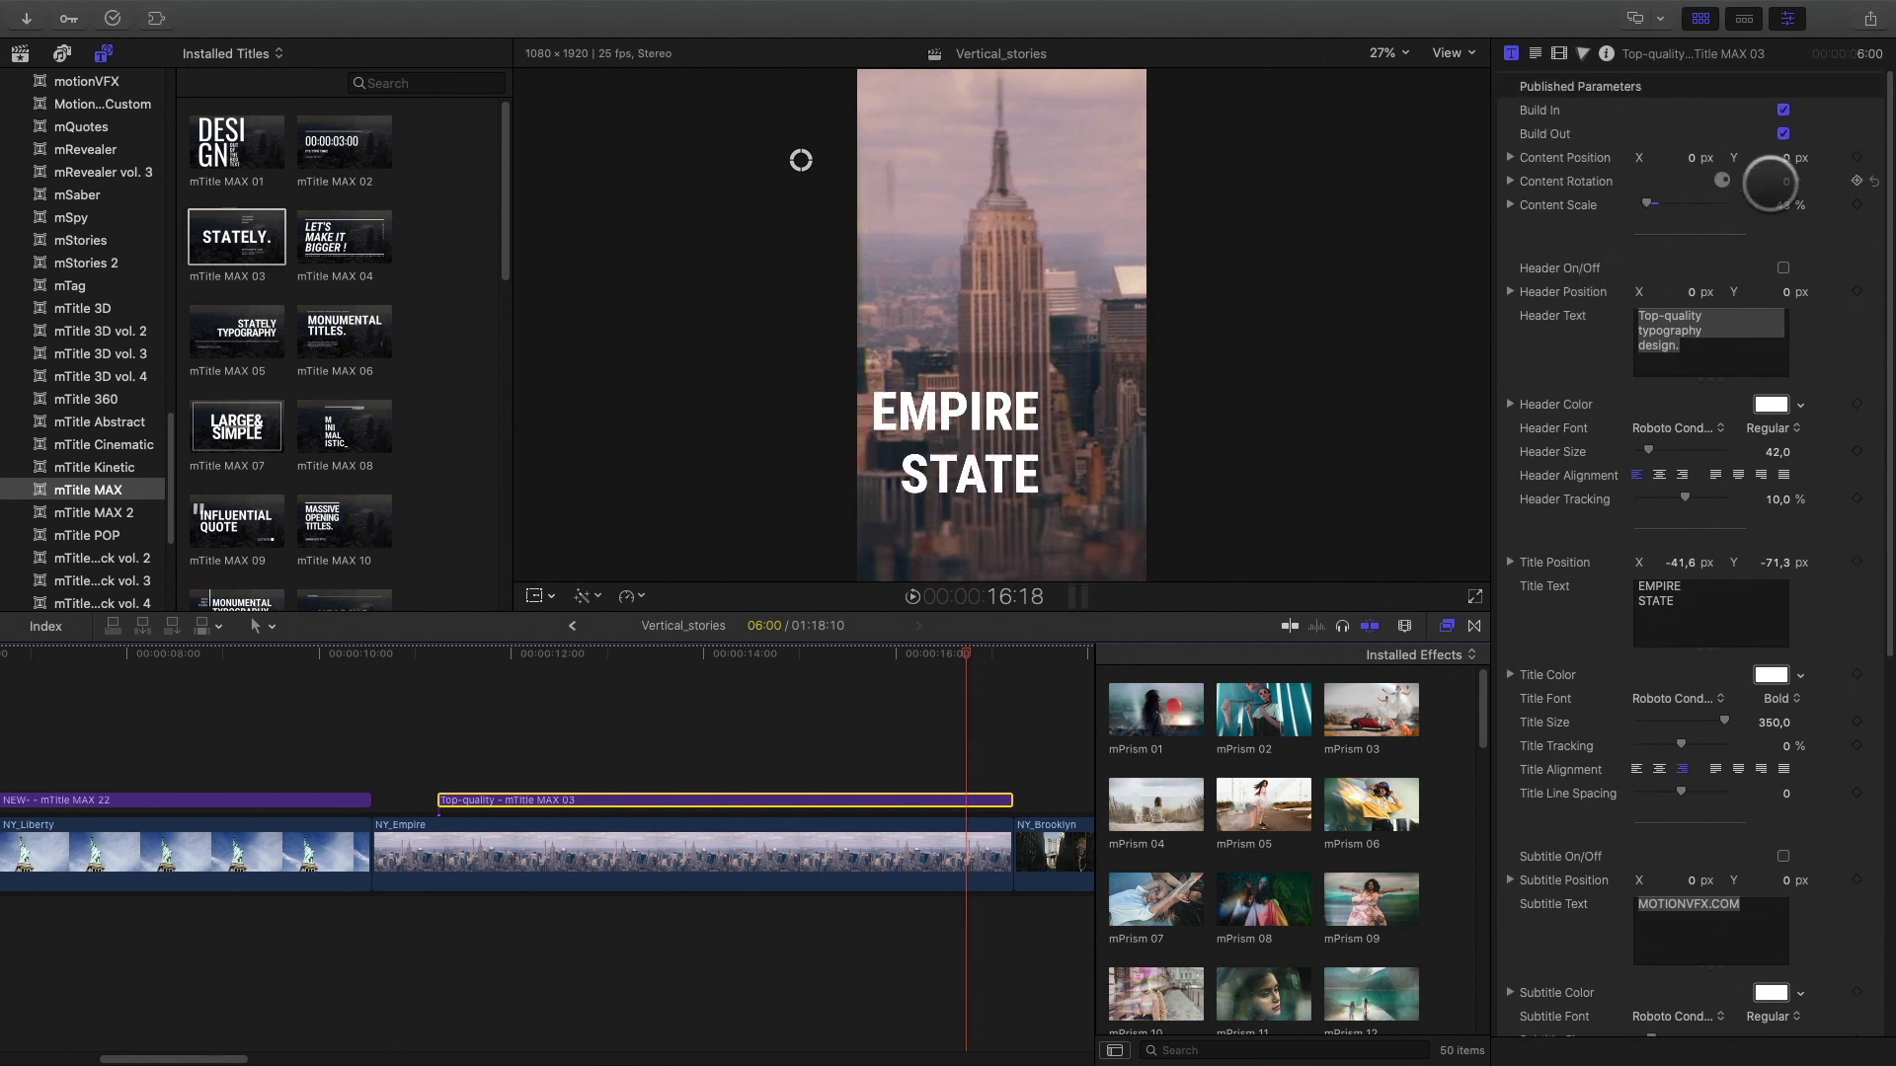
{"action": "left_click", "coordinate": [1782, 170]}
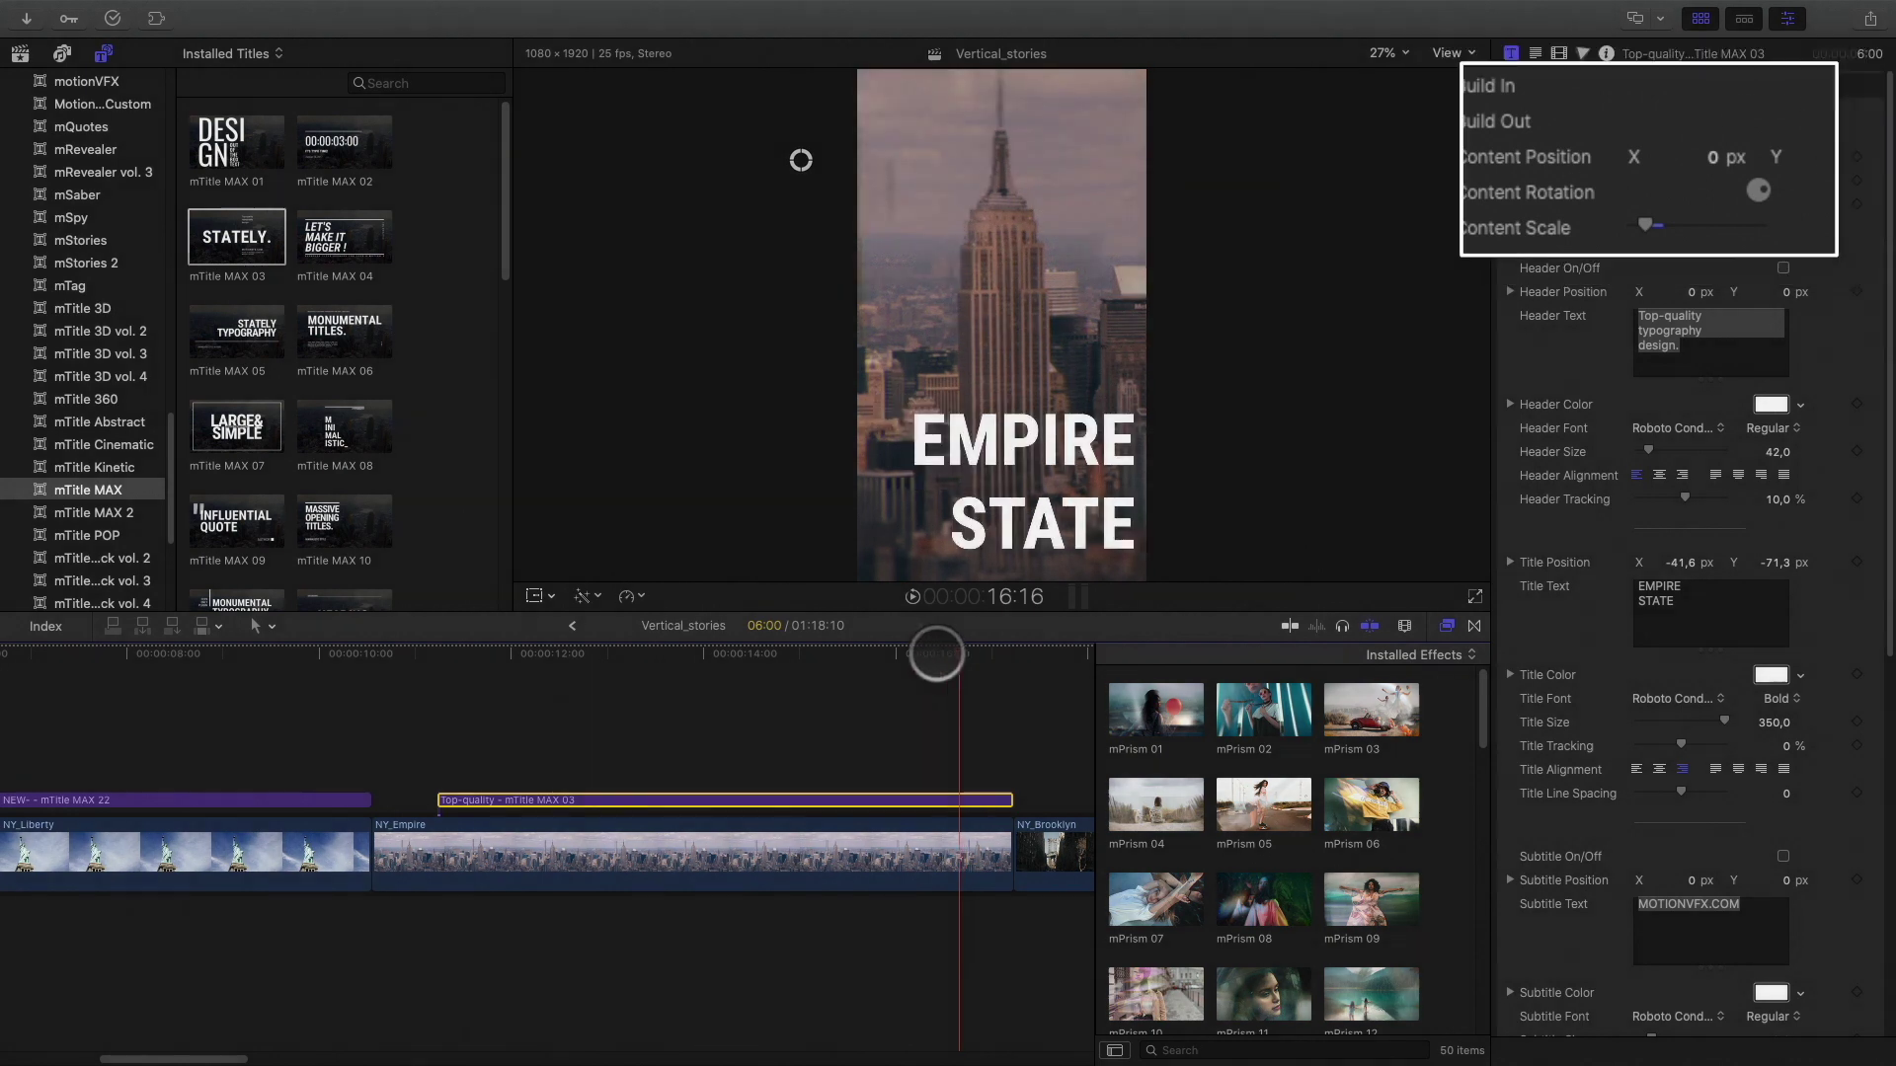
{"action": "left_click", "coordinate": [875, 655]}
{"action": "left_click", "coordinate": [486, 655]}
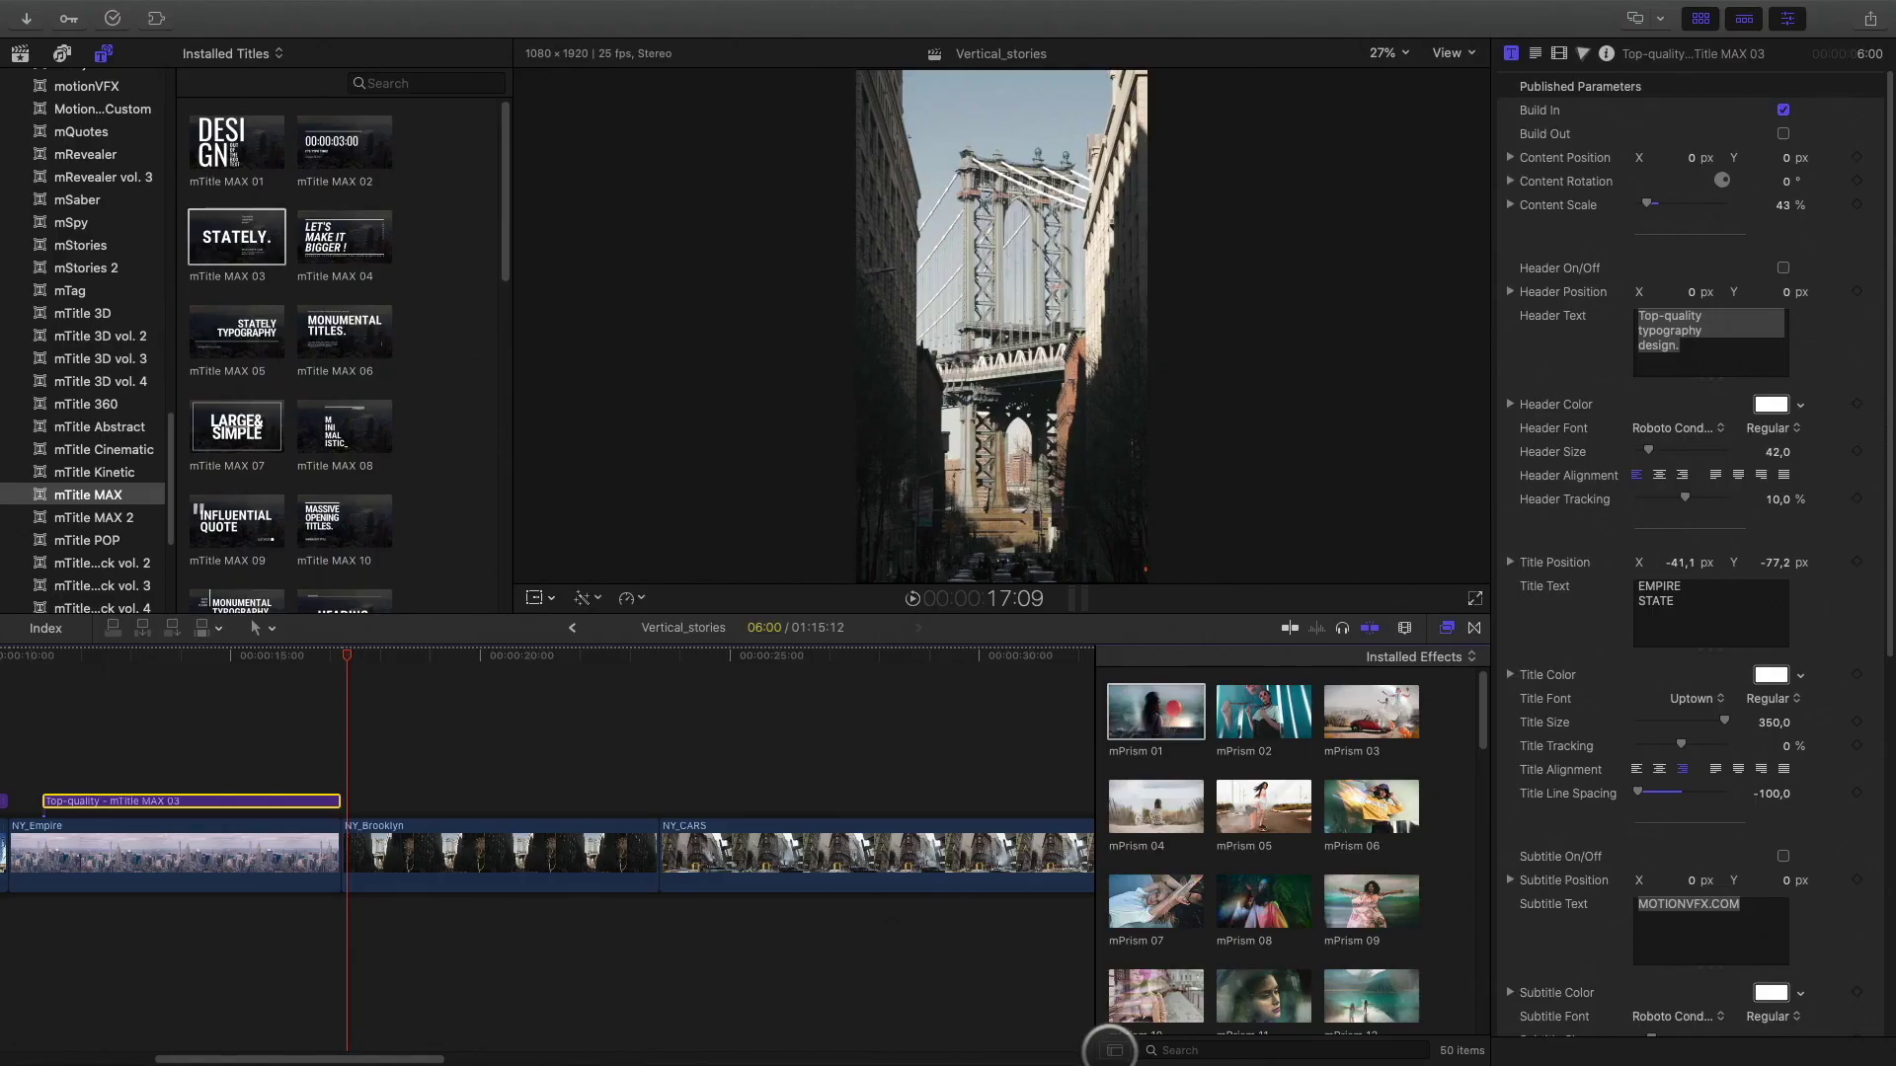
Park the playhead at 17:22, show the mMovie Lights effects, and select the NY_Brooklyn clip.
{"action": "left_click", "coordinate": [1110, 1049]}
{"action": "mouse_move", "coordinate": [366, 664]}
{"action": "left_mouse_down"}
{"action": "mouse_move", "coordinate": [540, 654]}
{"action": "mouse_move", "coordinate": [398, 676]}
{"action": "left_mouse_up"}
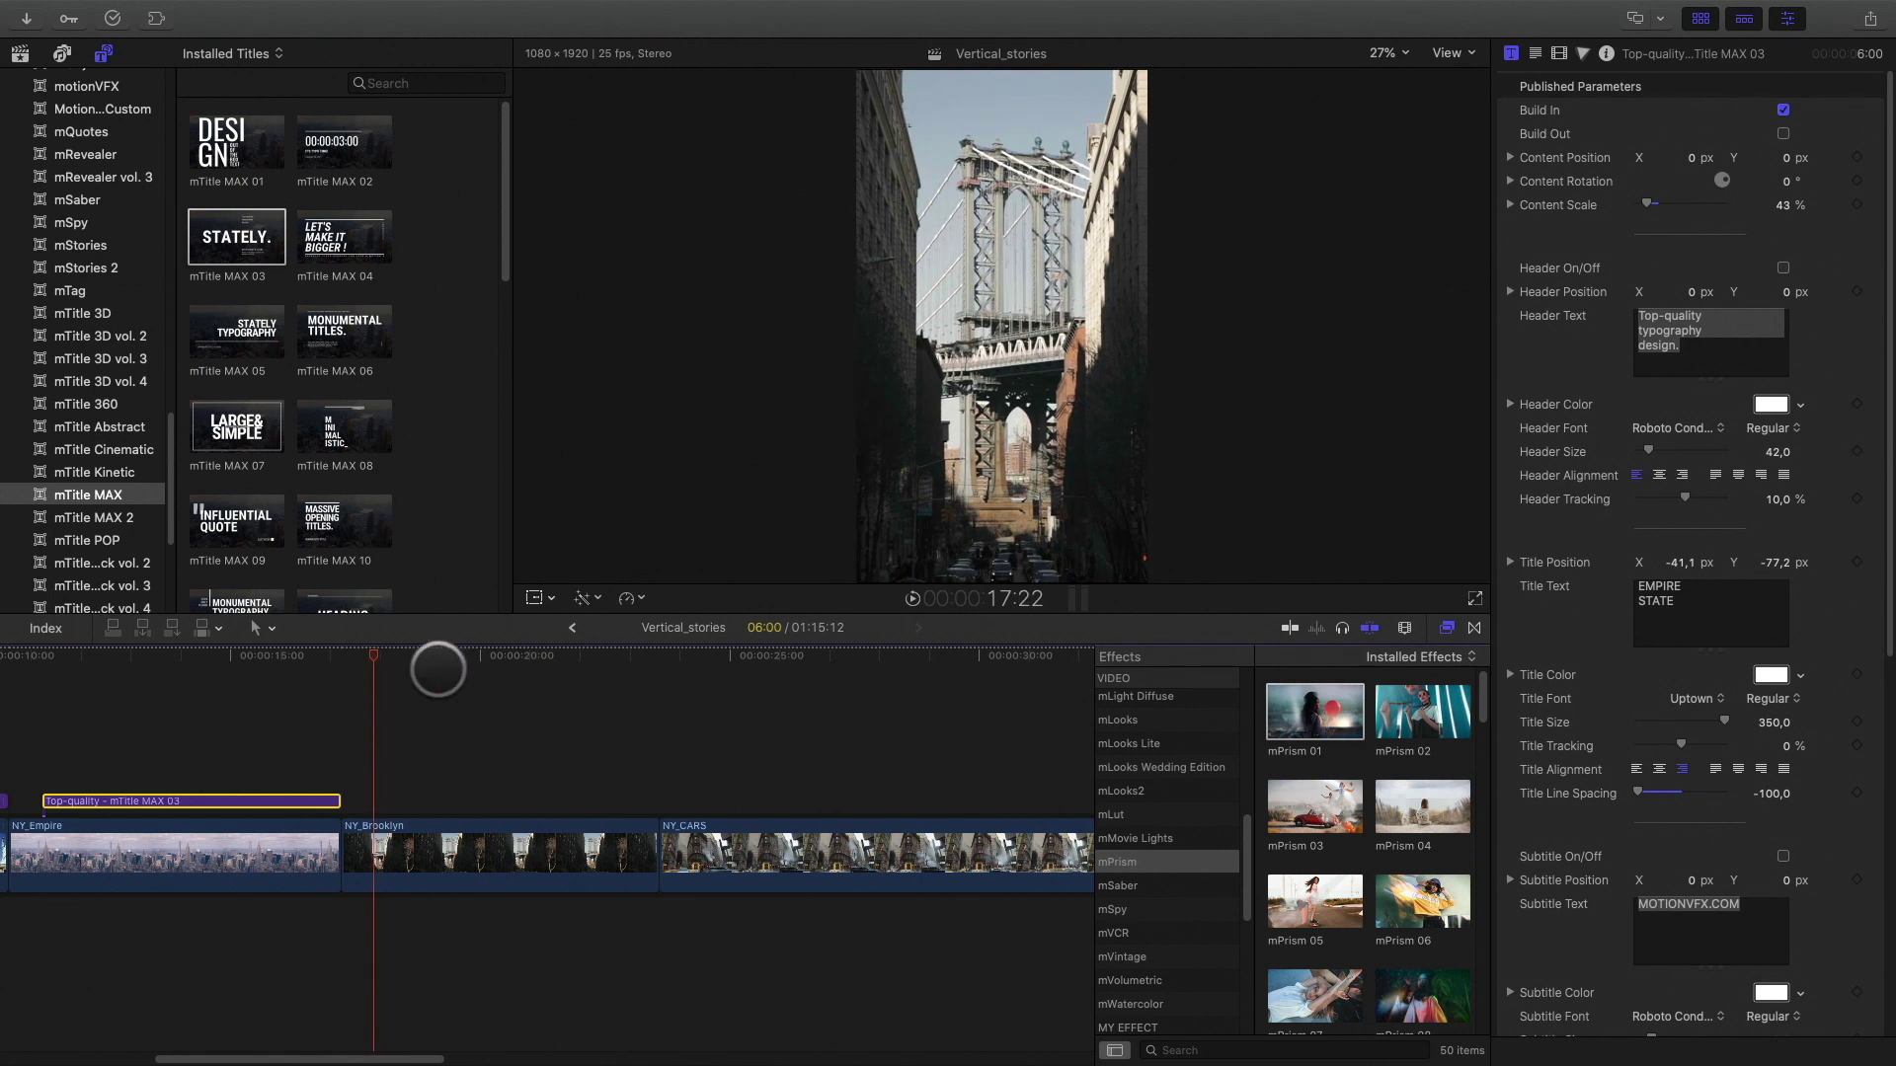
{"action": "left_click", "coordinate": [1120, 840]}
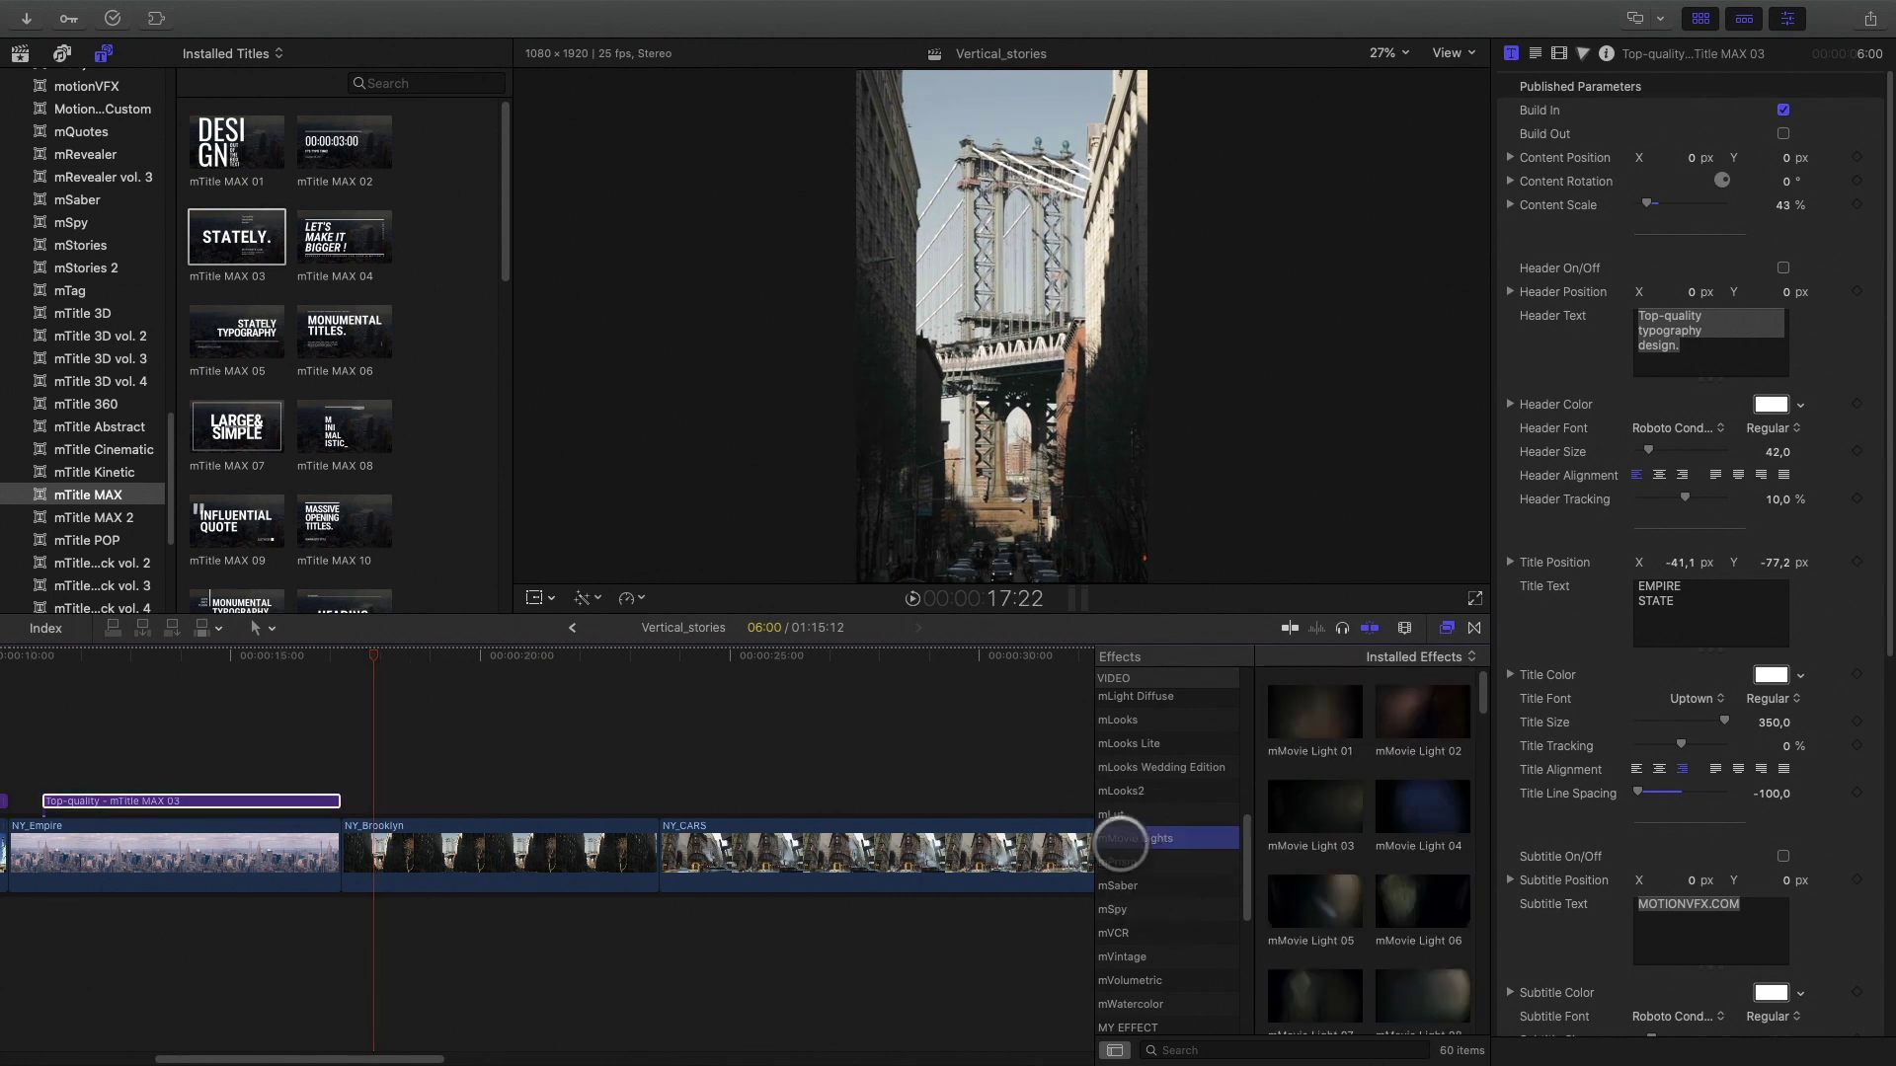
{"action": "key", "text": "c"}
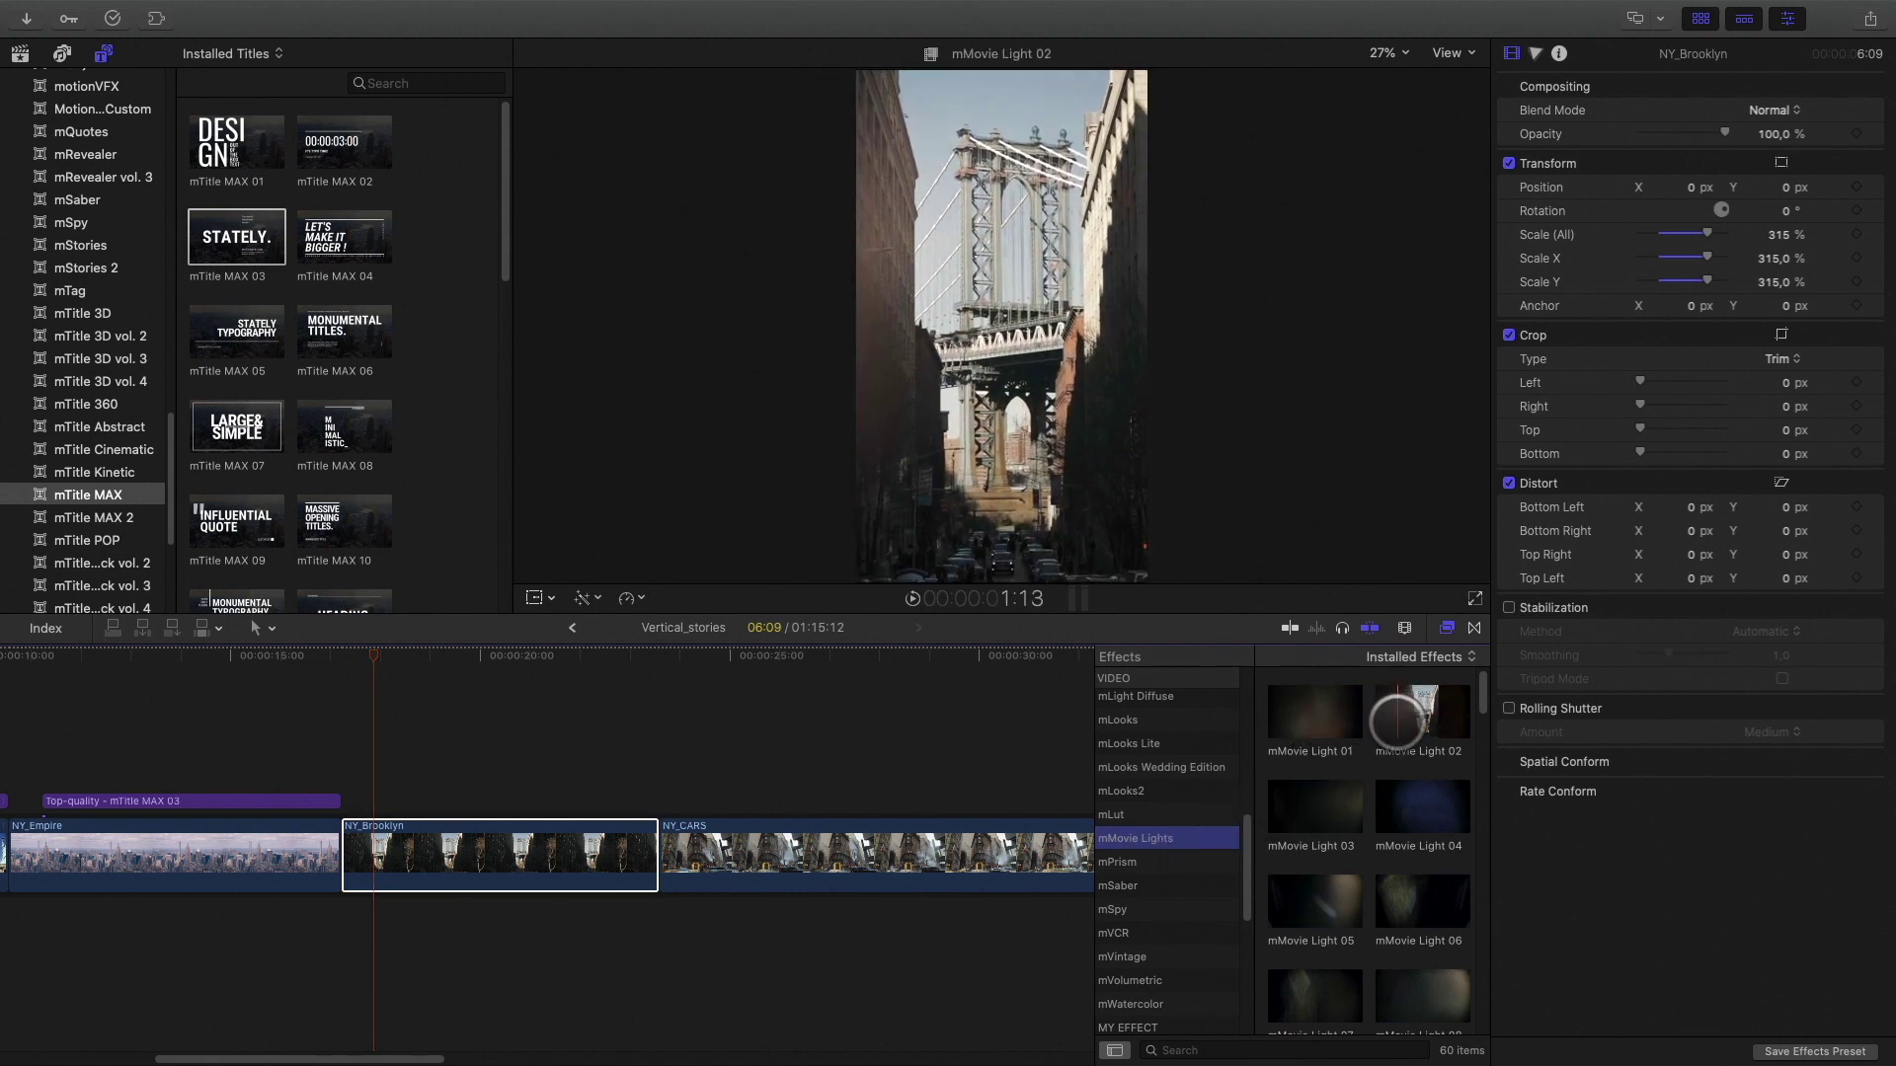
Apply mMovie Light 24 to the NY_Brooklyn clip, spreading its outer light control points apart with Light Opacity at 88.61%.
{"action": "scroll", "coordinate": [1396, 804], "scroll_direction": "down", "scroll_amount": 3}
{"action": "scroll", "coordinate": [1396, 805], "scroll_direction": "down", "scroll_amount": 3}
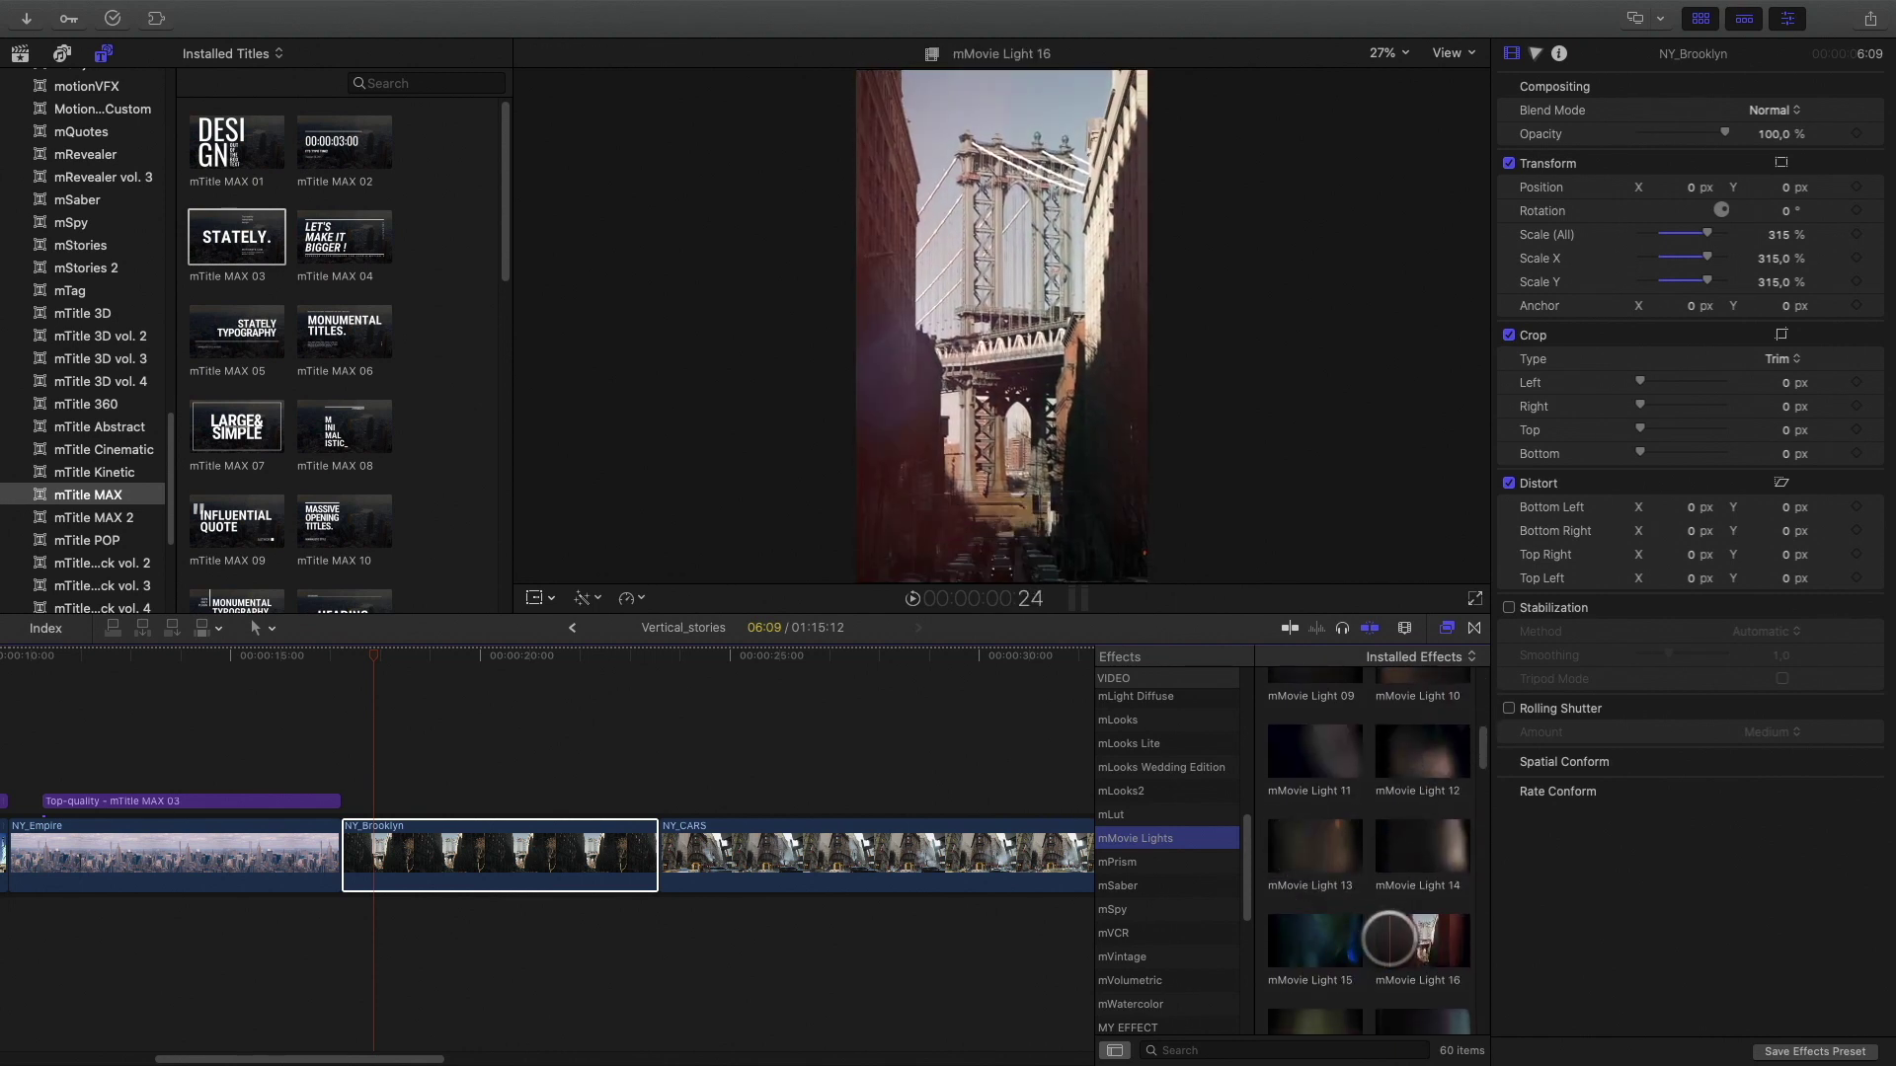
{"action": "scroll", "coordinate": [1386, 940], "scroll_direction": "down", "scroll_amount": 4}
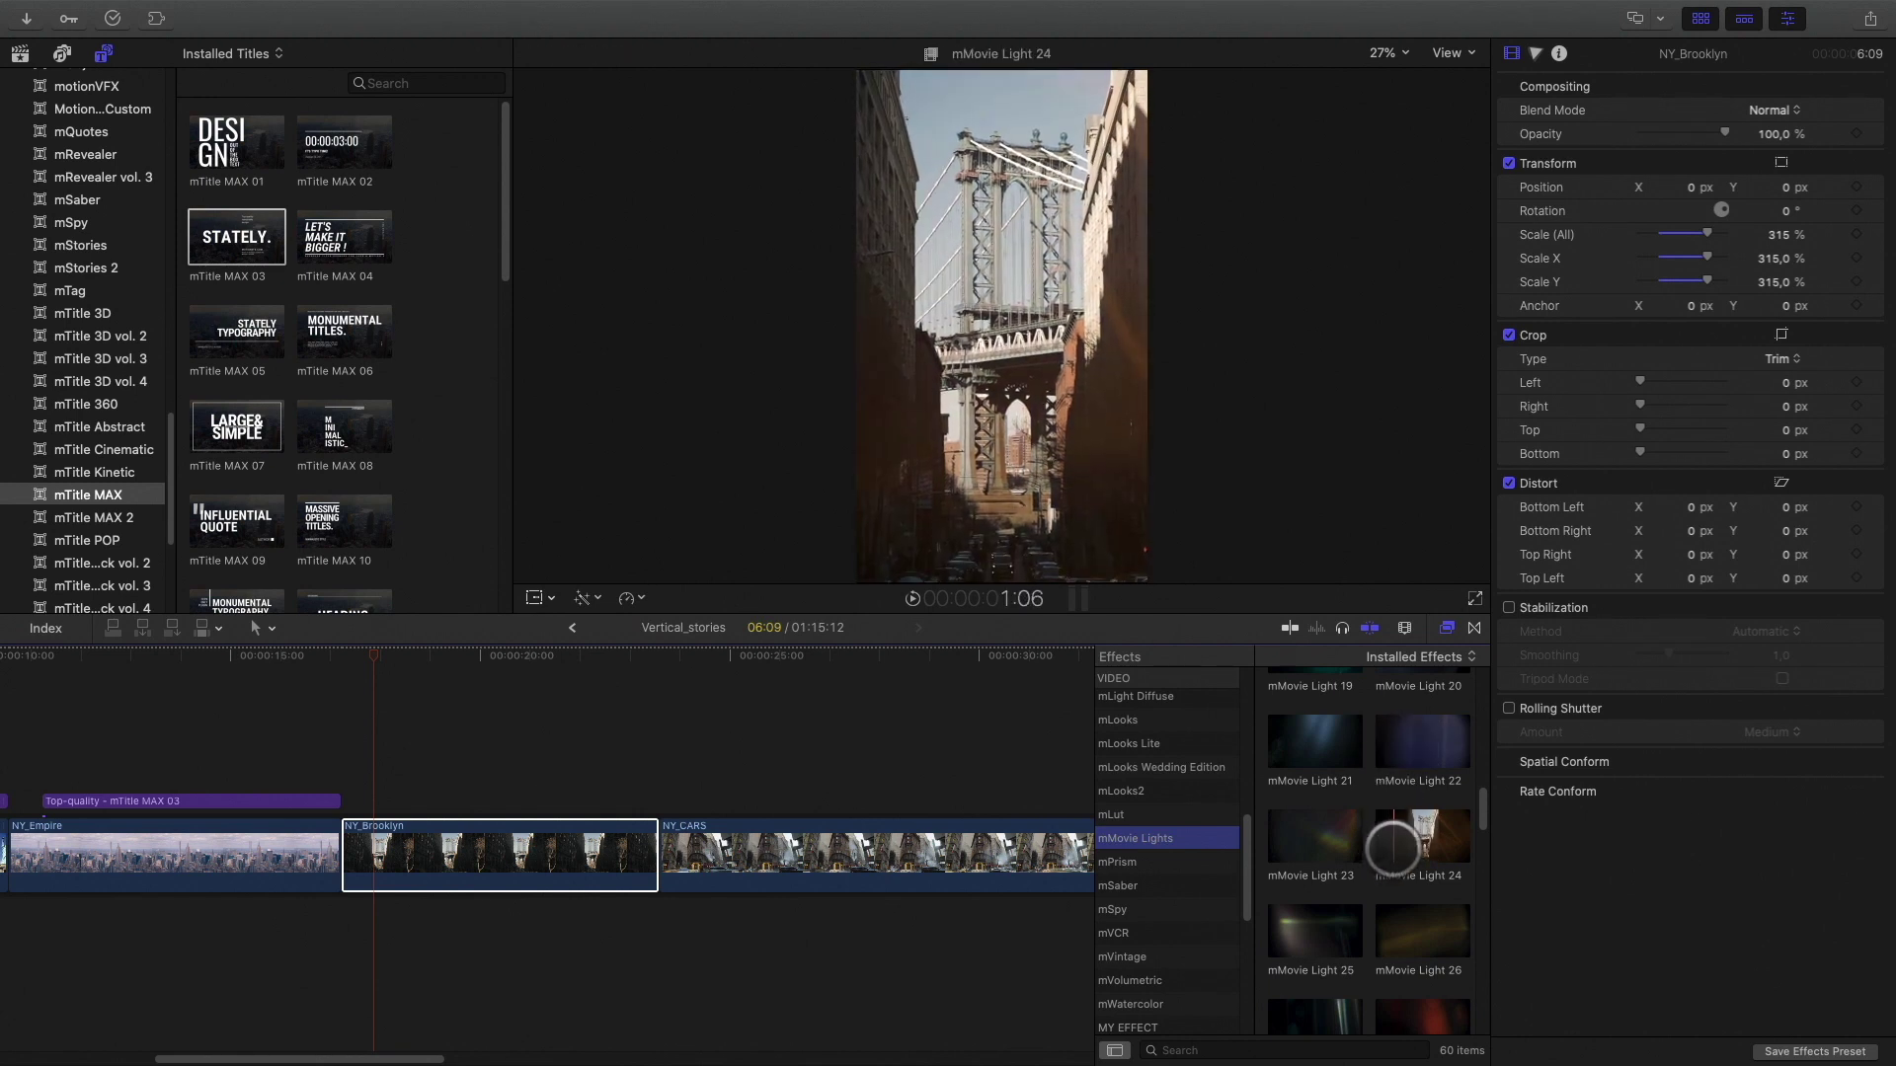
{"action": "left_click_drag", "start_coordinate": [1395, 837], "coordinate": [538, 851]}
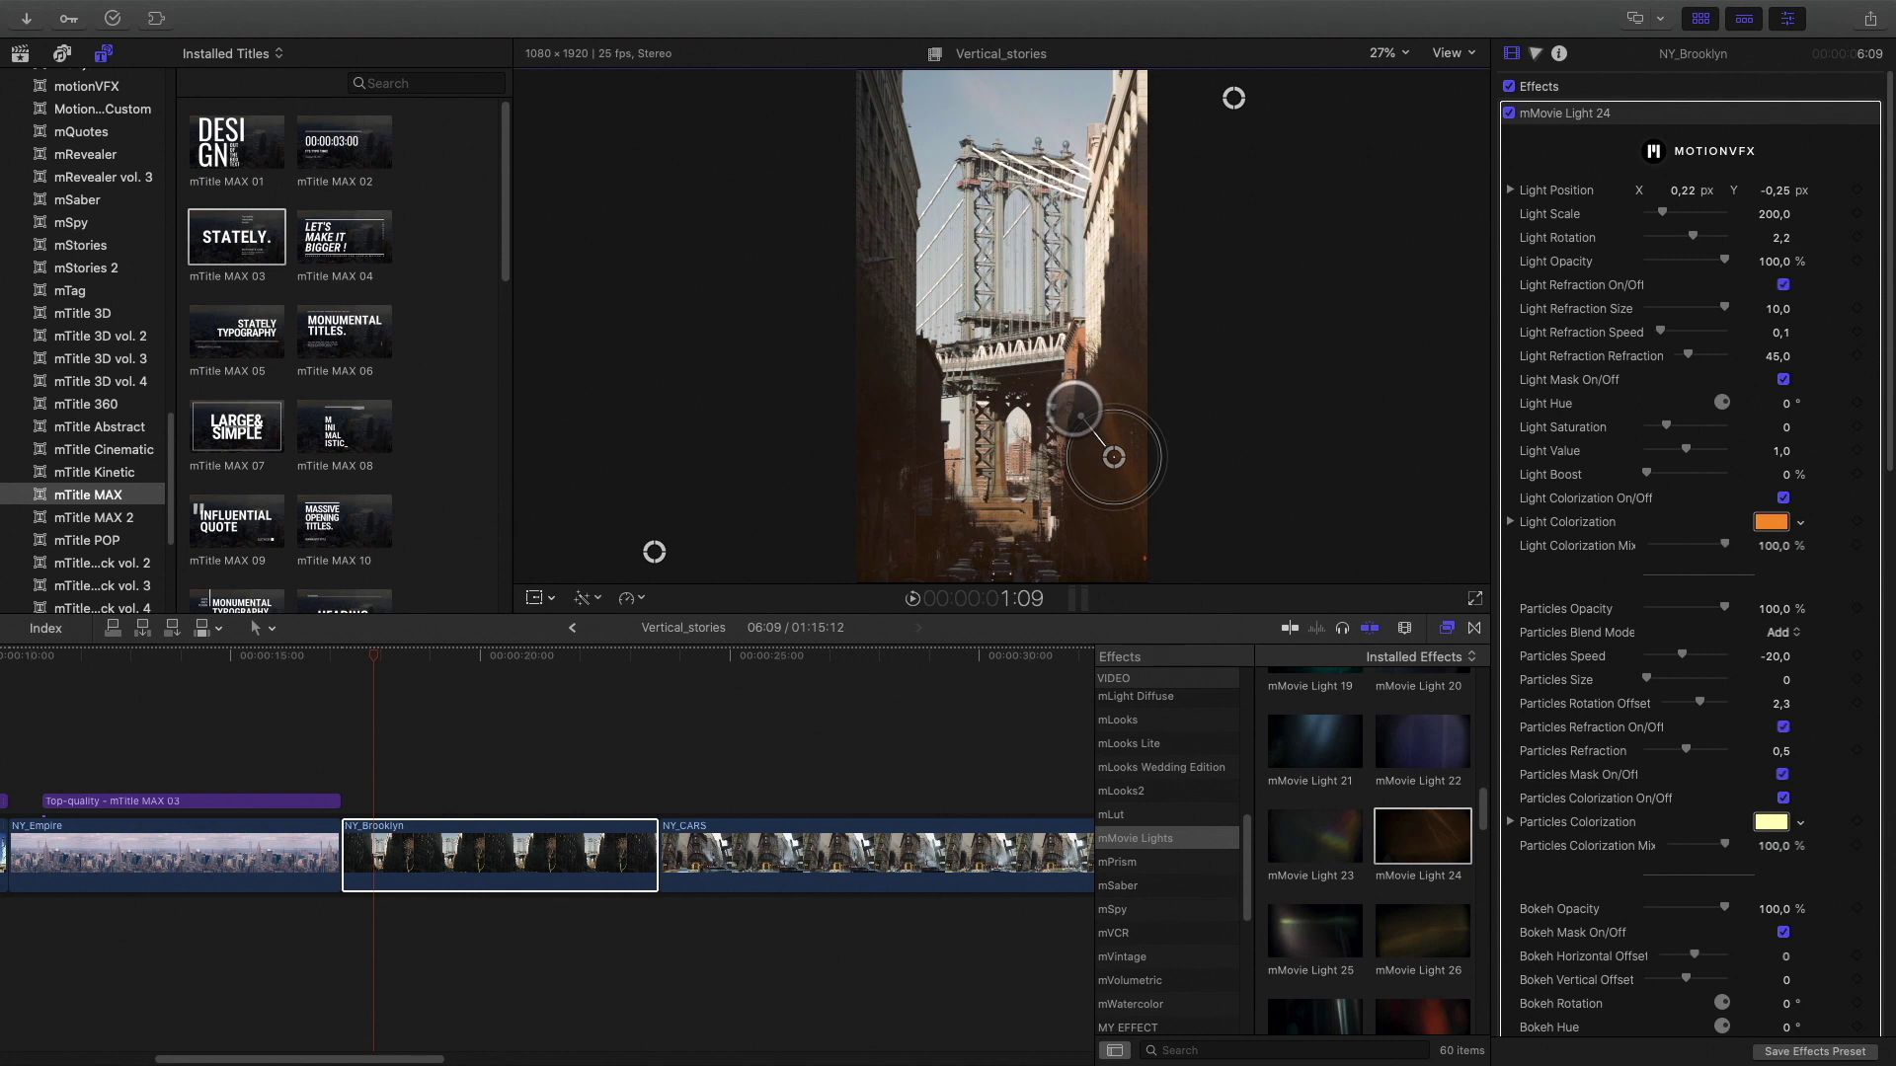
{"action": "left_click_drag", "start_coordinate": [1228, 97], "coordinate": [1362, 339]}
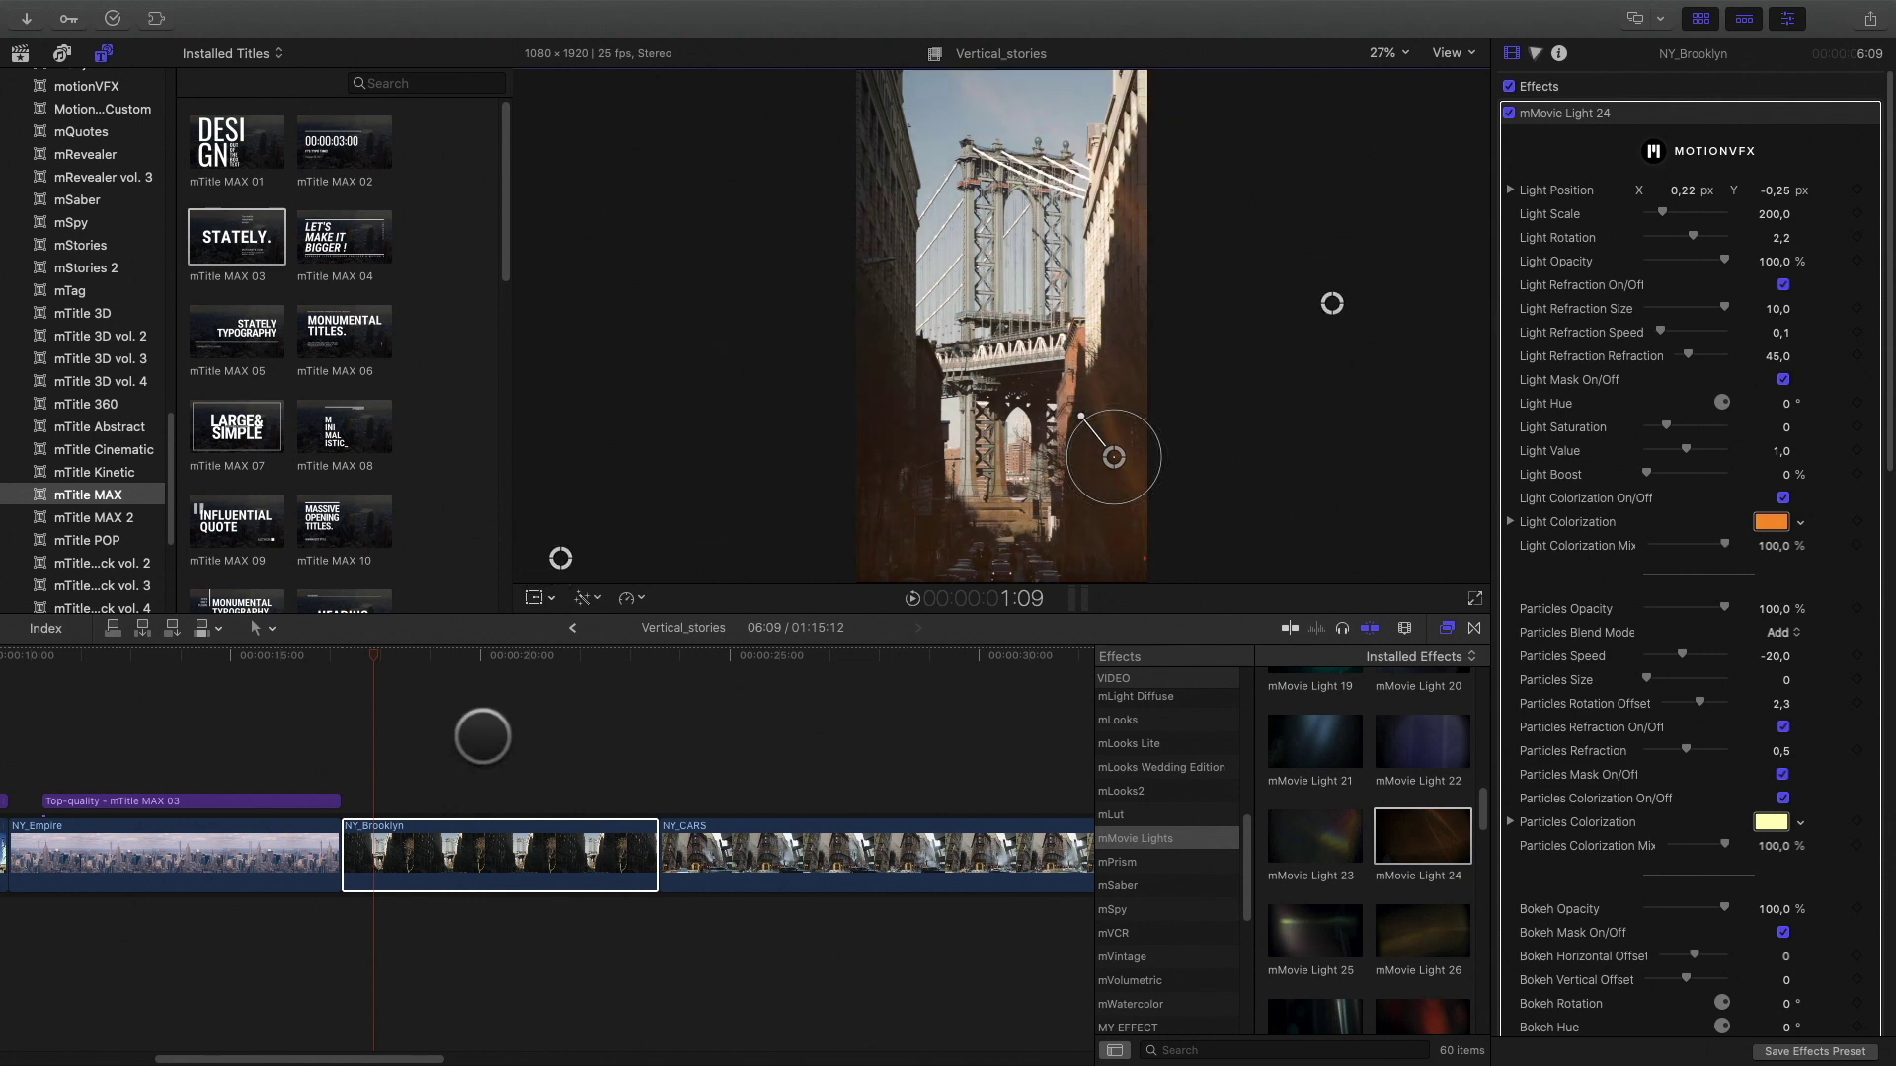
{"action": "left_click", "coordinate": [511, 849]}
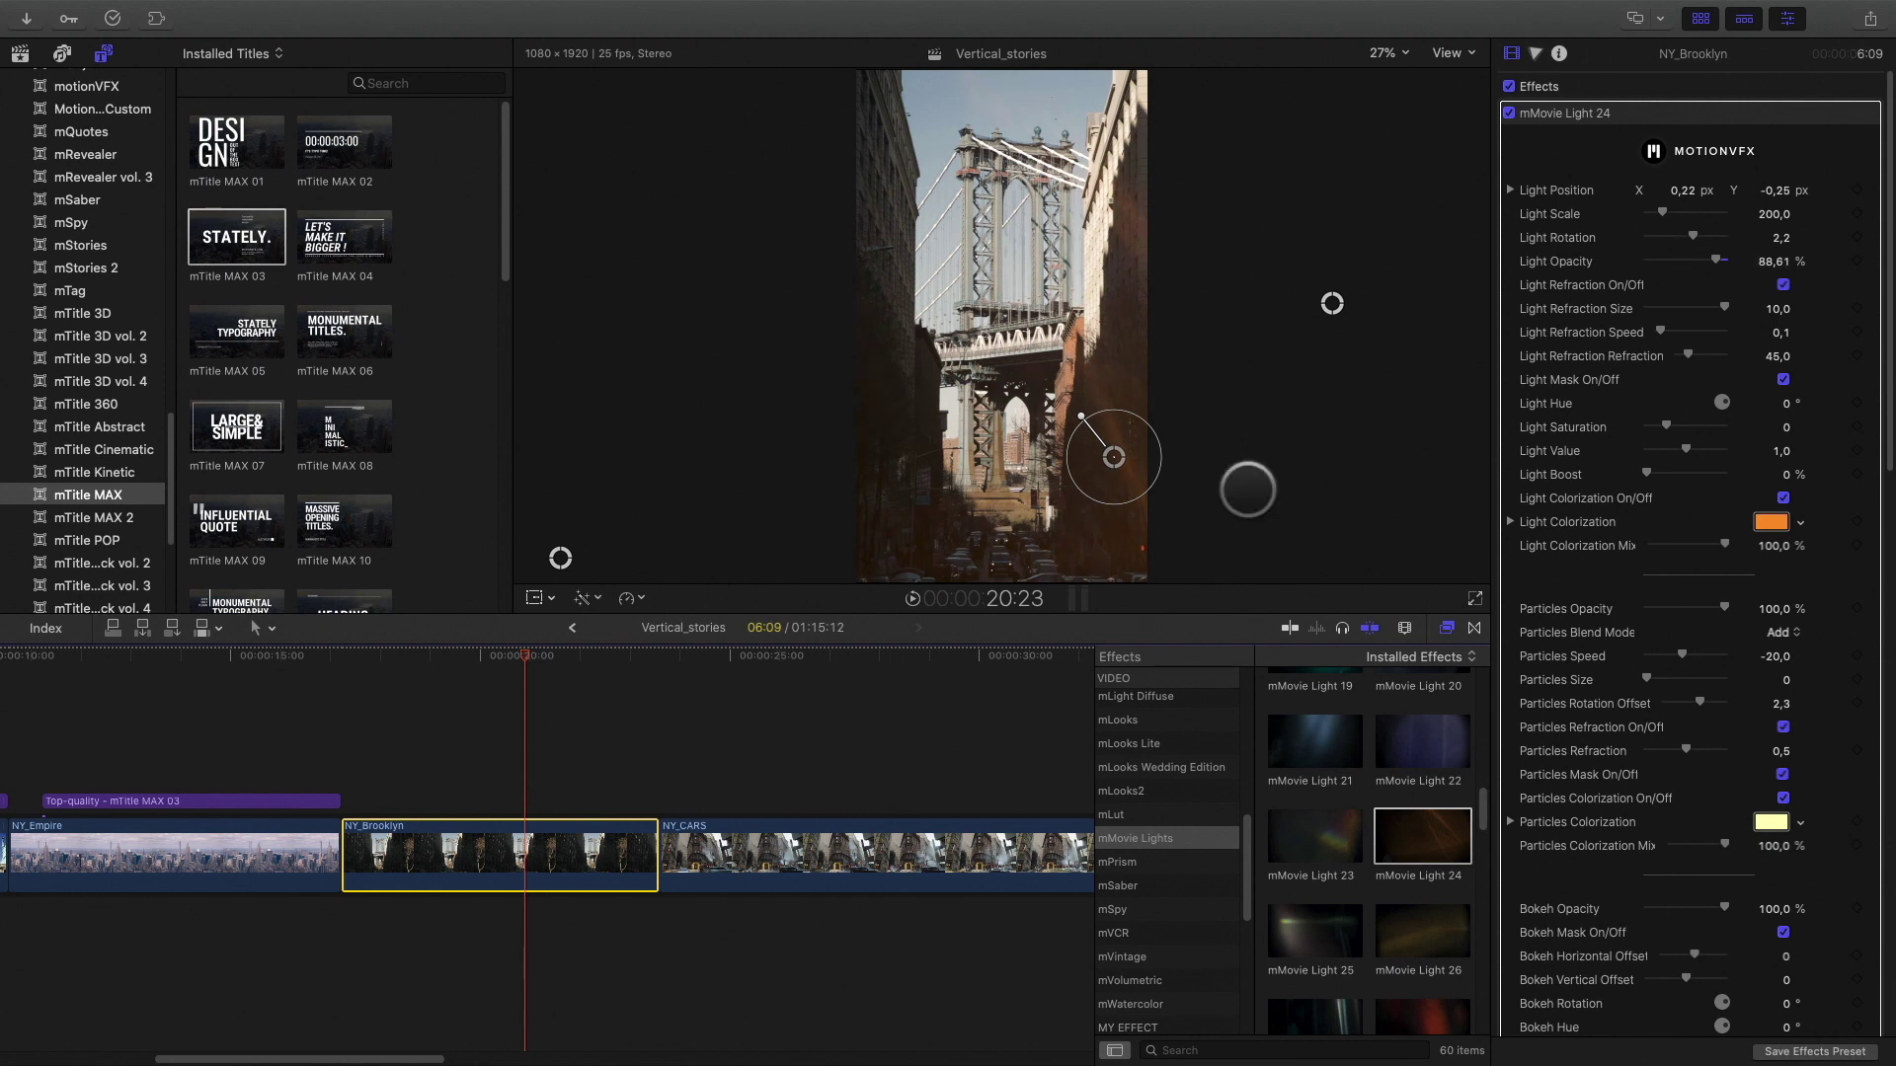
Place the mStories 2 Wow reaction above NY_Brooklyn from 19:03 and trim its end to the clip's end.
{"action": "left_click_drag", "start_coordinate": [481, 693], "coordinate": [437, 693]}
{"action": "scroll", "coordinate": [82, 481], "scroll_direction": "down", "scroll_amount": 3}
{"action": "scroll", "coordinate": [82, 434], "scroll_direction": "up", "scroll_amount": 6}
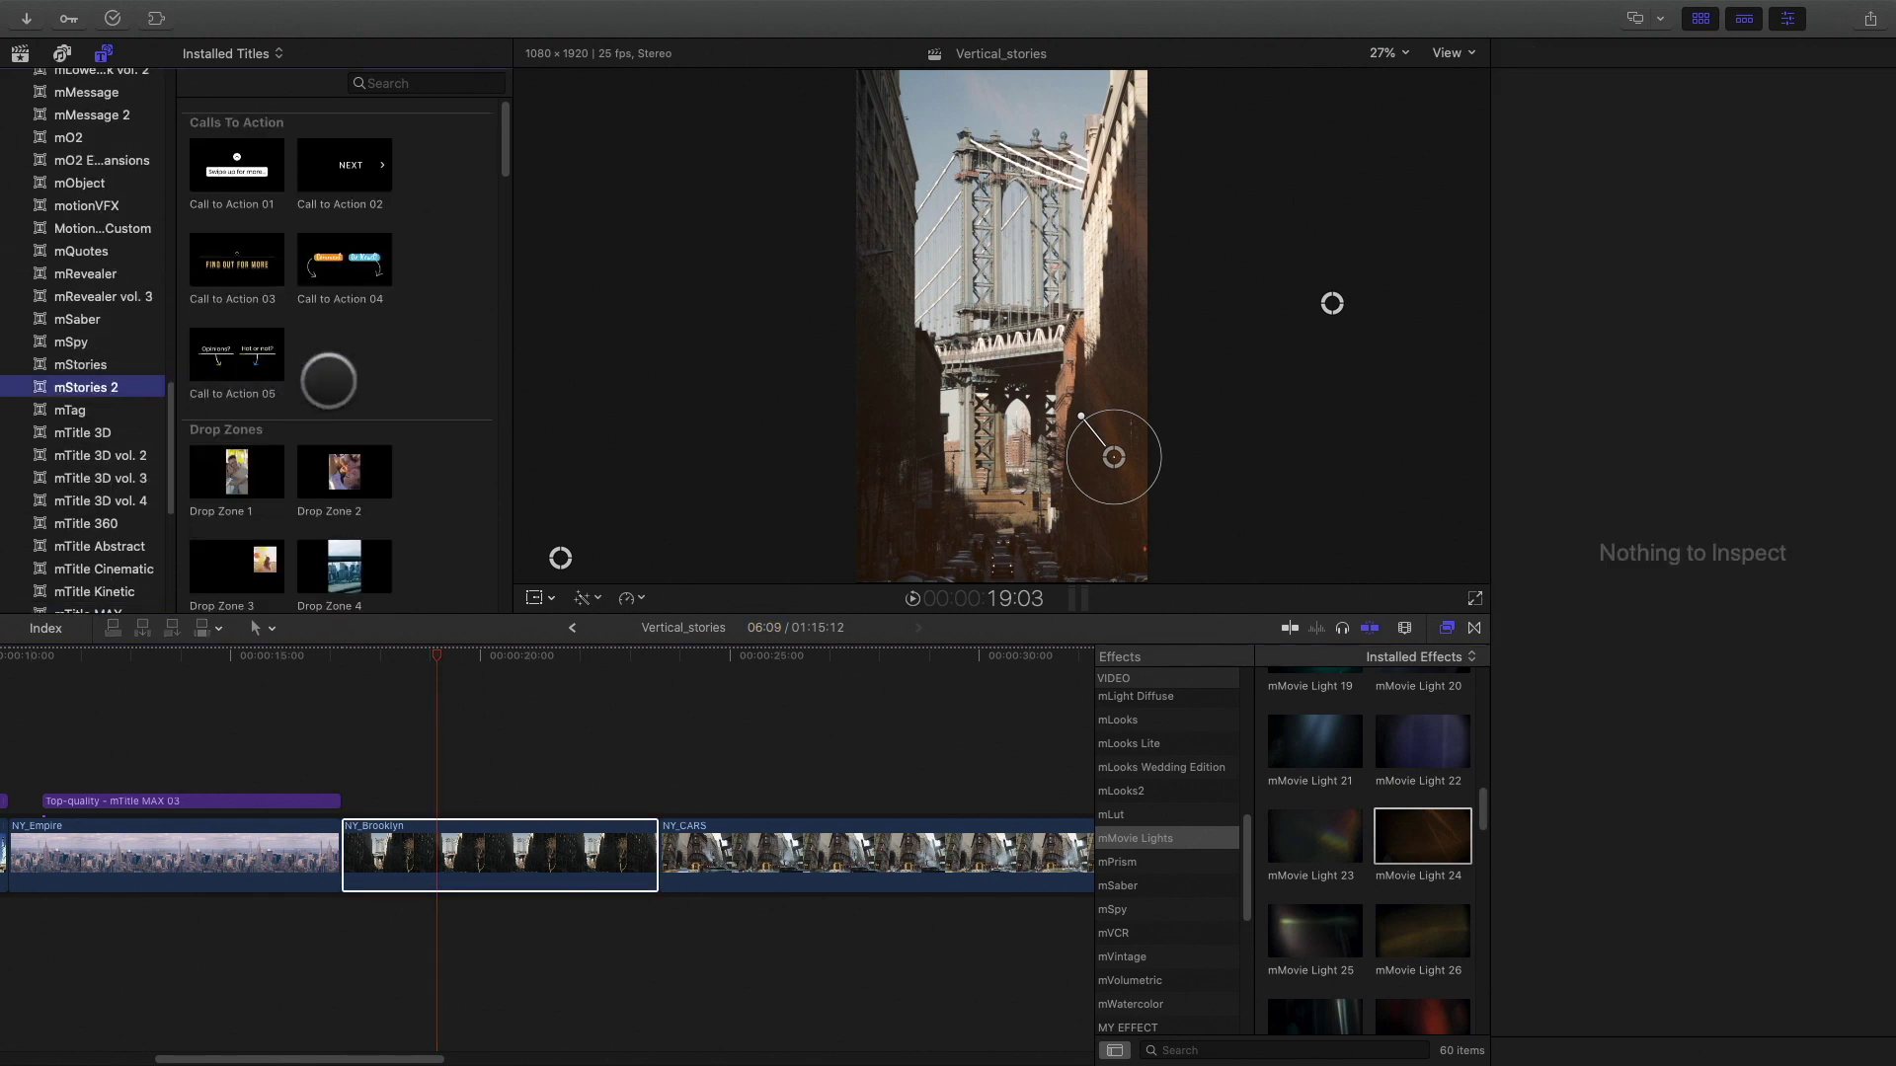
{"action": "scroll", "coordinate": [338, 356], "scroll_direction": "down", "scroll_amount": 2}
{"action": "scroll", "coordinate": [338, 356], "scroll_direction": "up", "scroll_amount": 2}
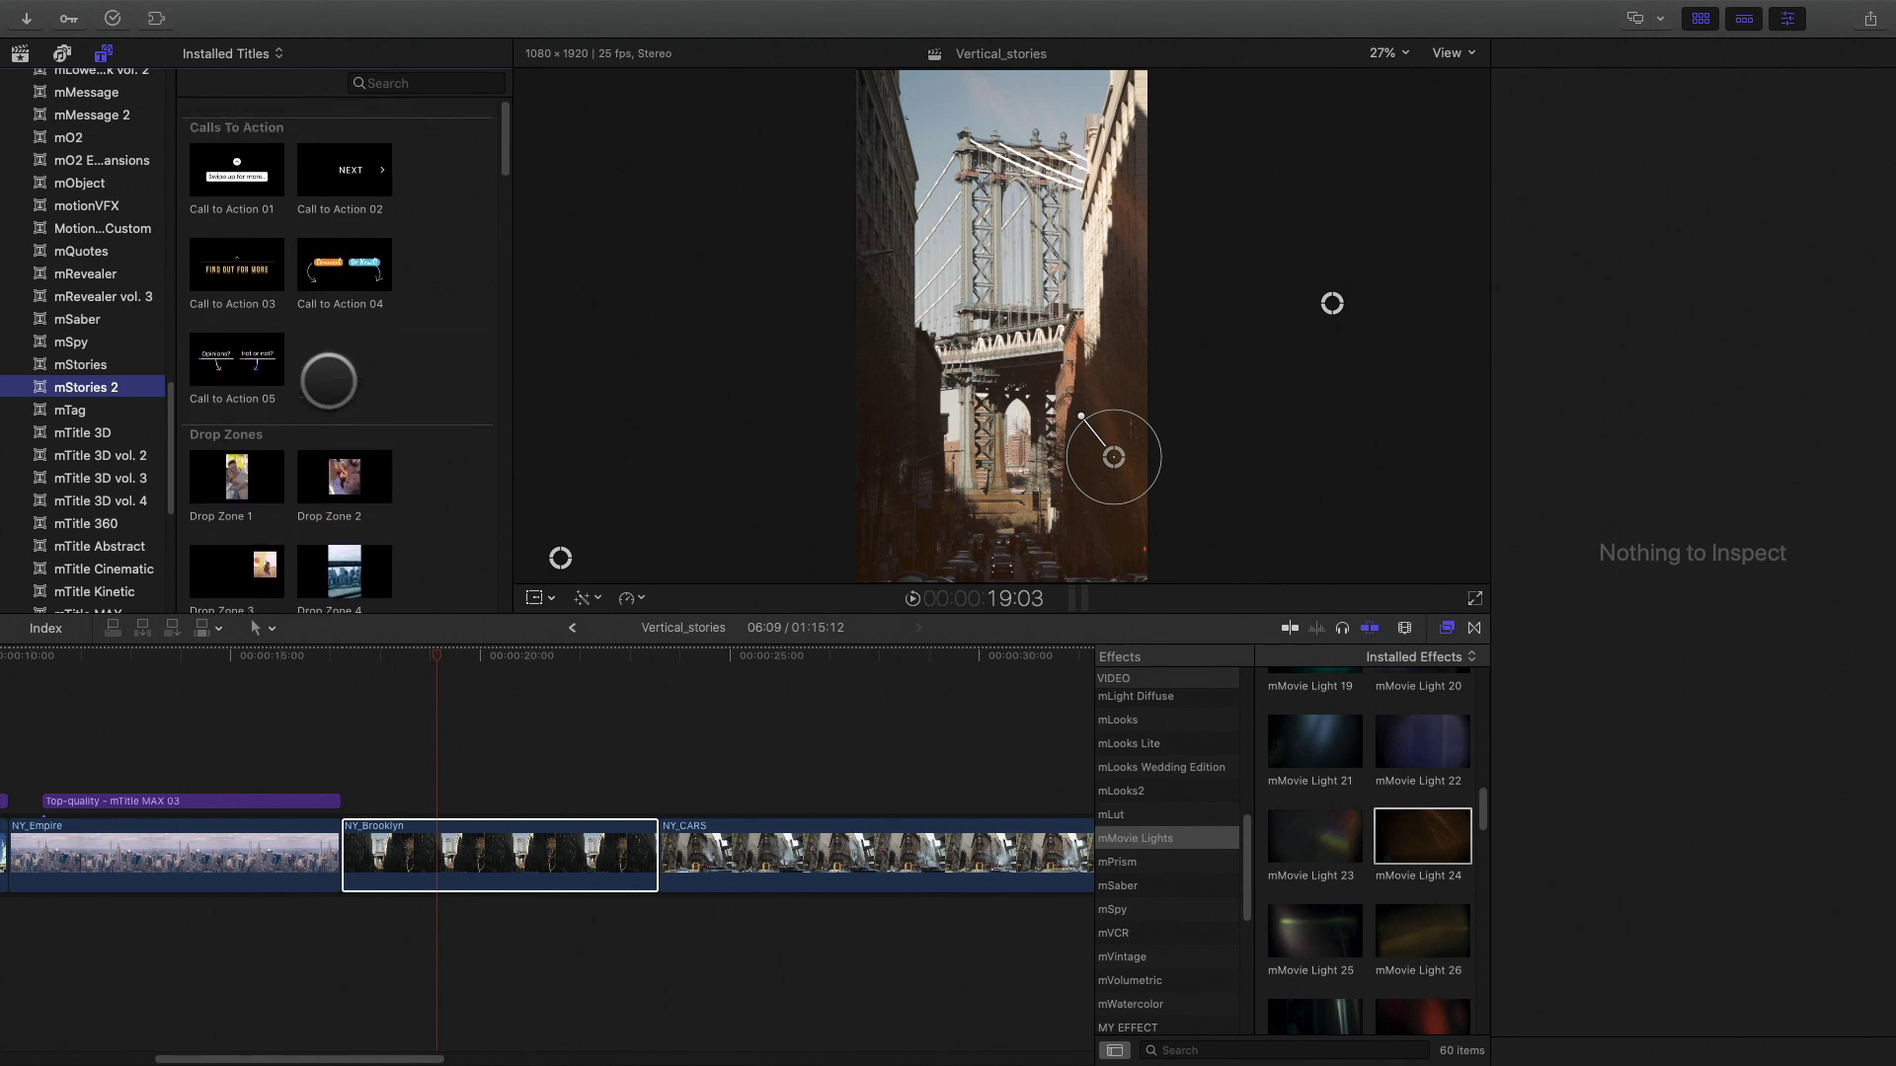
{"action": "scroll", "coordinate": [327, 380], "scroll_direction": "down", "scroll_amount": 6}
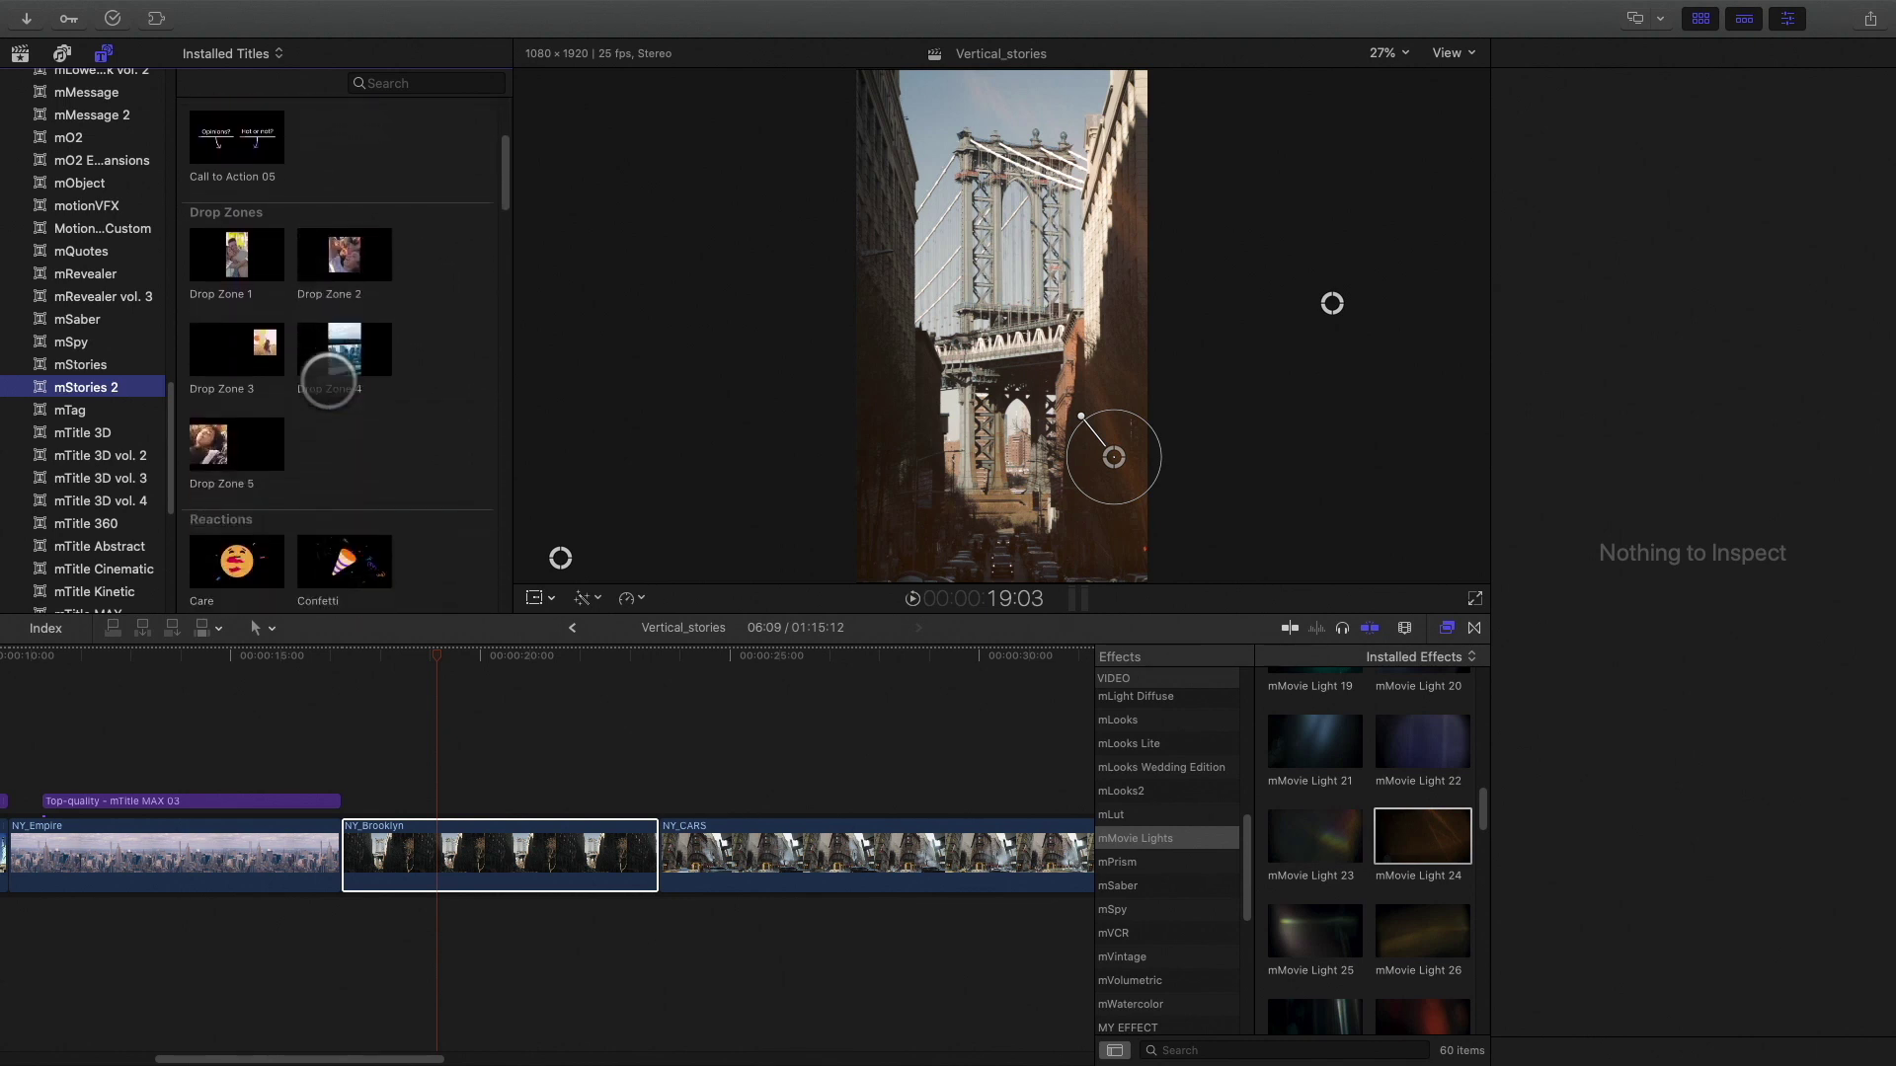
{"action": "scroll", "coordinate": [329, 380], "scroll_direction": "down", "scroll_amount": 6}
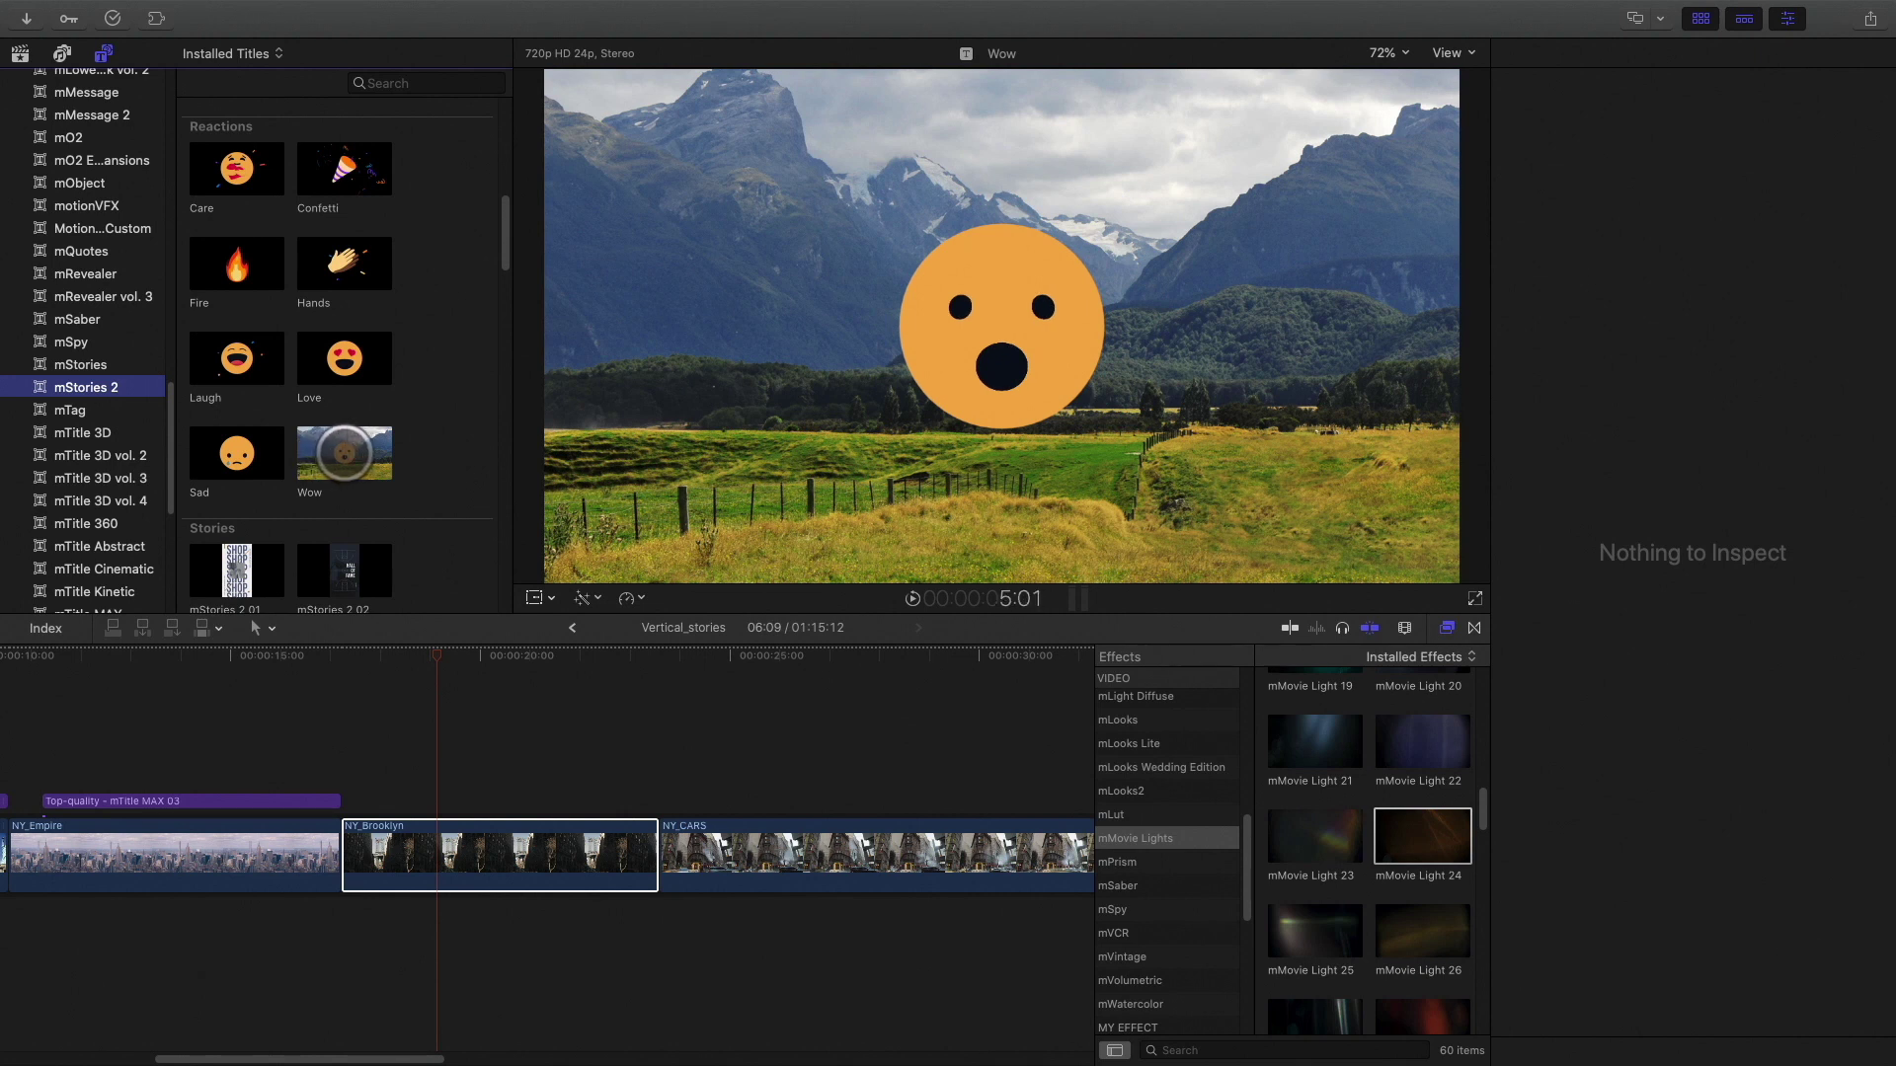
{"action": "left_click_drag", "start_coordinate": [342, 452], "coordinate": [314, 437]}
{"action": "left_click_drag", "start_coordinate": [376, 543], "coordinate": [428, 775]}
{"action": "left_click_drag", "start_coordinate": [937, 801], "coordinate": [657, 820]}
Set the Wow reaction's content scale to 144.4 and move it to about X 0.05 px, Y 0.37 px.
{"action": "left_click_drag", "start_coordinate": [499, 656], "coordinate": [571, 656]}
{"action": "left_click_drag", "start_coordinate": [1677, 296], "coordinate": [1660, 297]}
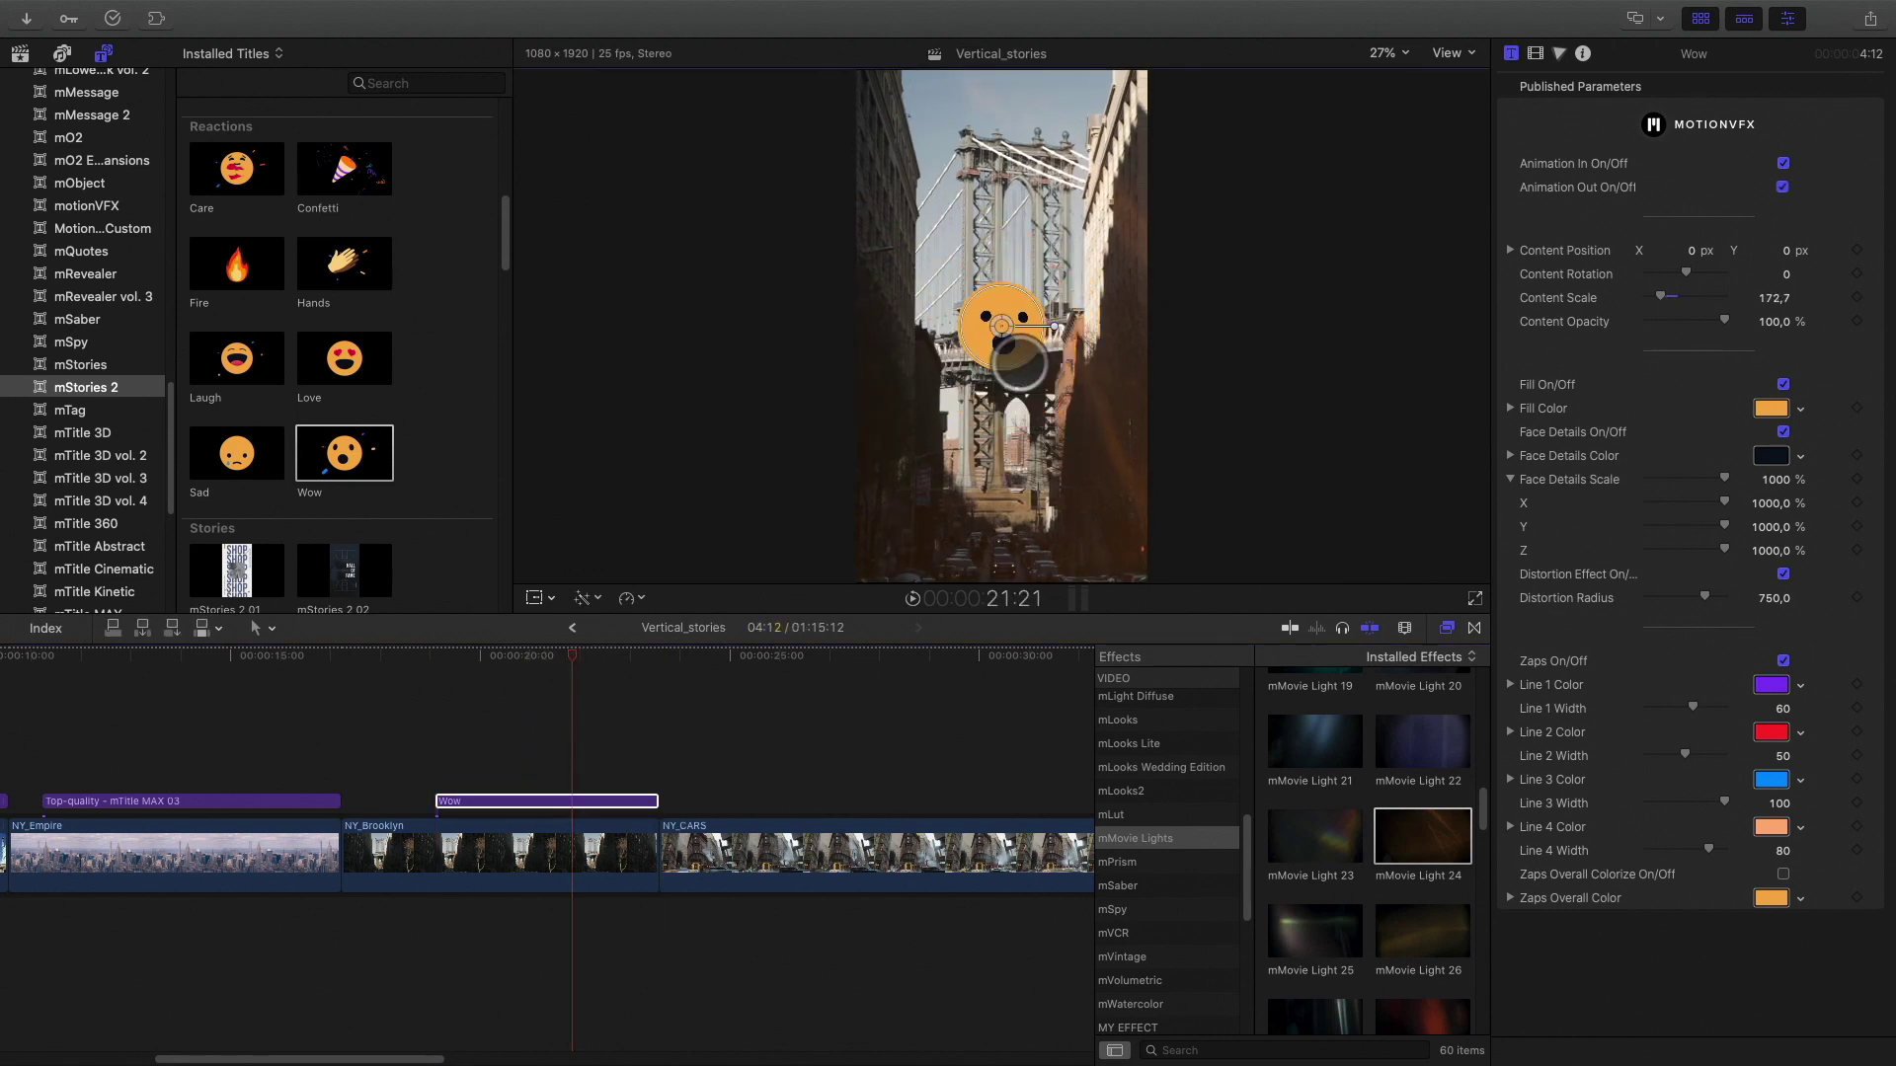
{"action": "left_click_drag", "start_coordinate": [988, 314], "coordinate": [1074, 125]}
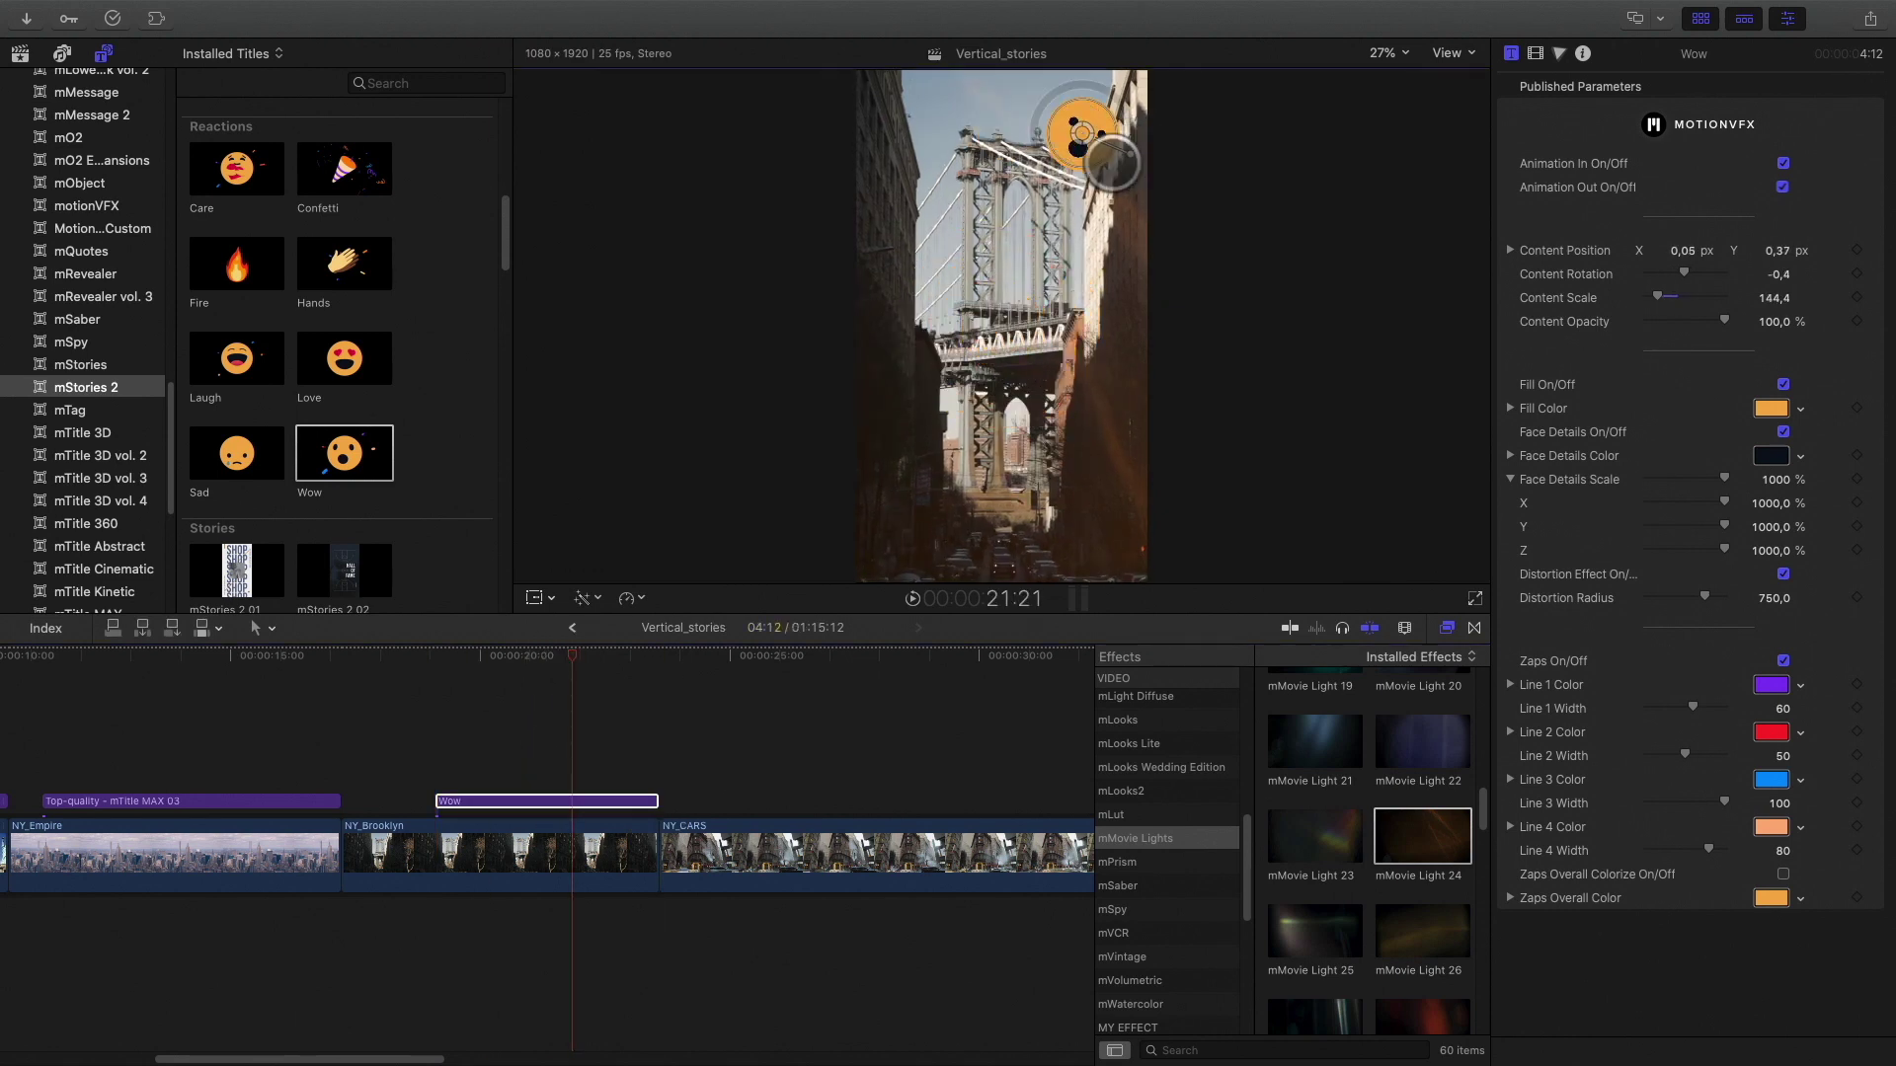
Play back the NY_Brooklyn section to check the Wow reaction's animation over the light effect.
{"action": "left_click", "coordinate": [423, 655]}
{"action": "key", "text": "space"}
{"action": "key", "text": "space"}
{"action": "left_click", "coordinate": [496, 849]}
{"action": "key", "text": "space"}
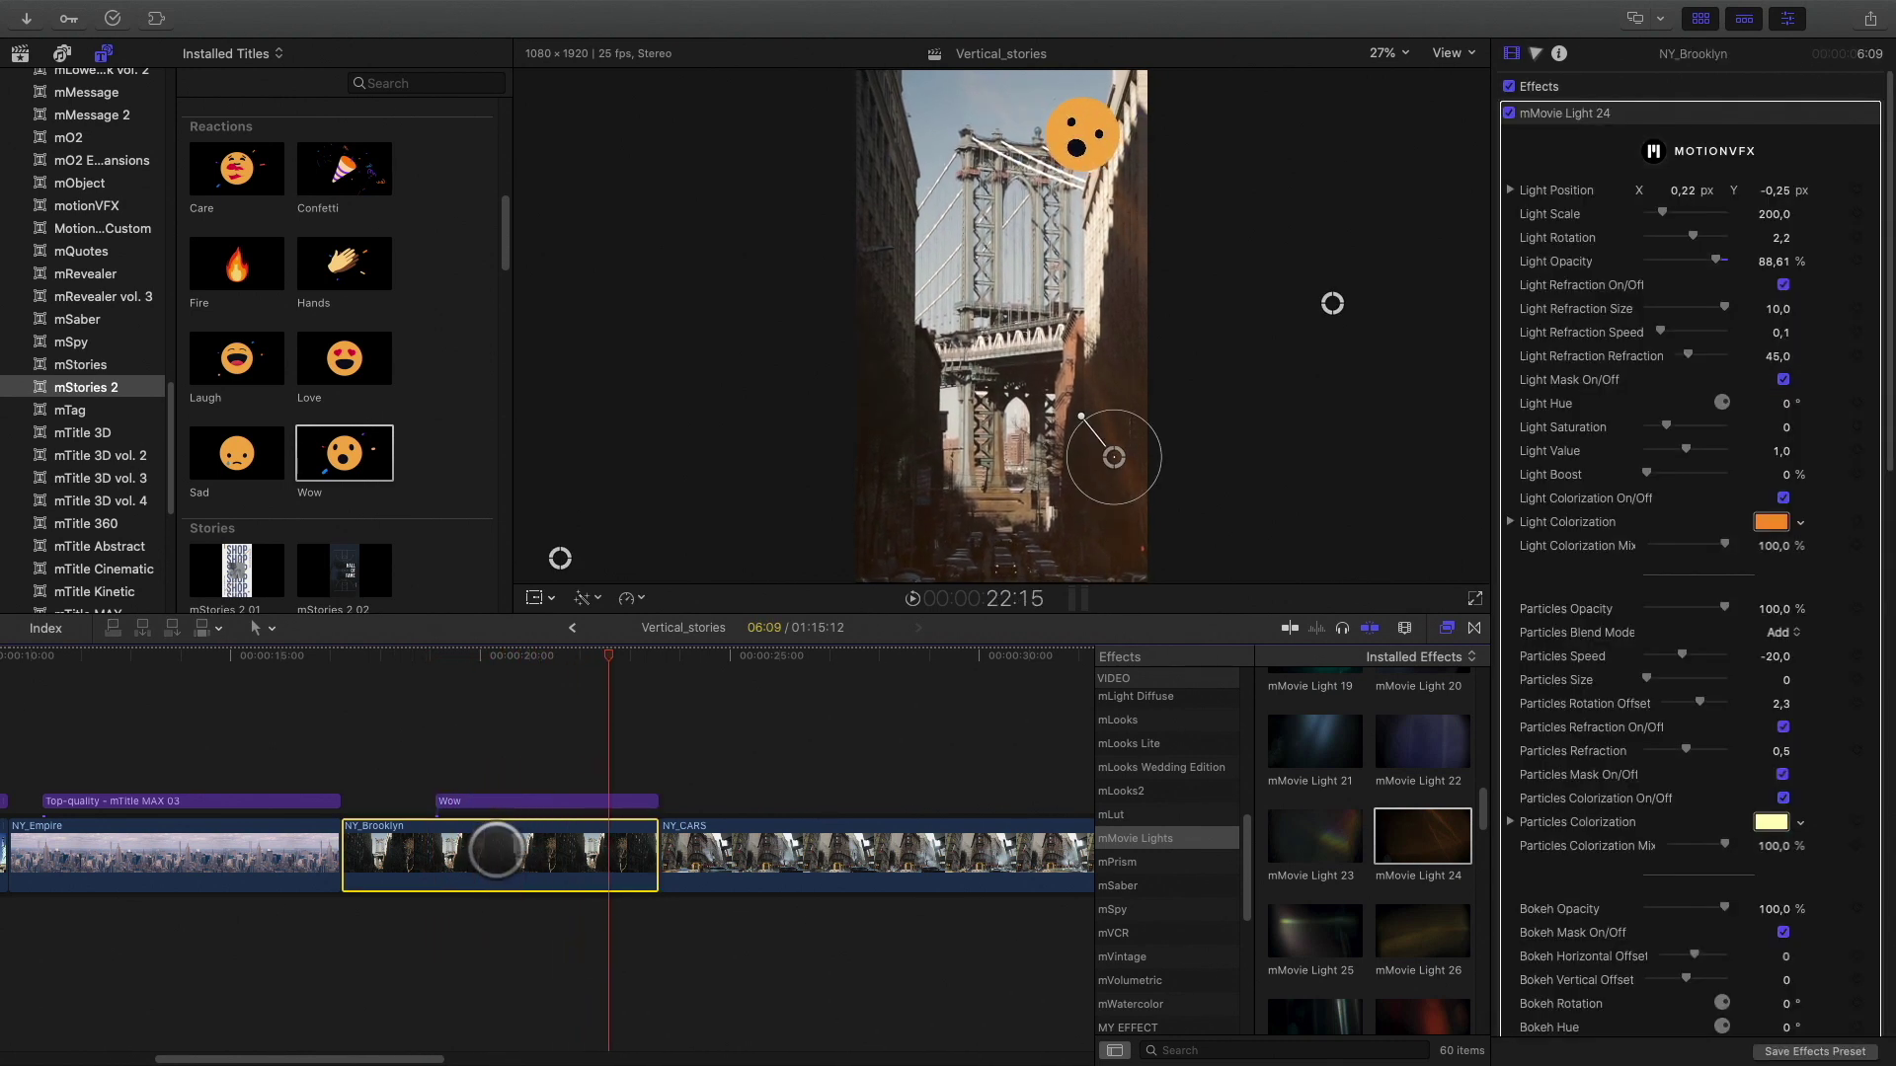
Park the playhead at 19:03 and add the mStories 2 Call to Action 04 title between NY_Brooklyn and the Wow reaction.
{"action": "left_click", "coordinate": [541, 801]}
{"action": "left_click", "coordinate": [435, 656]}
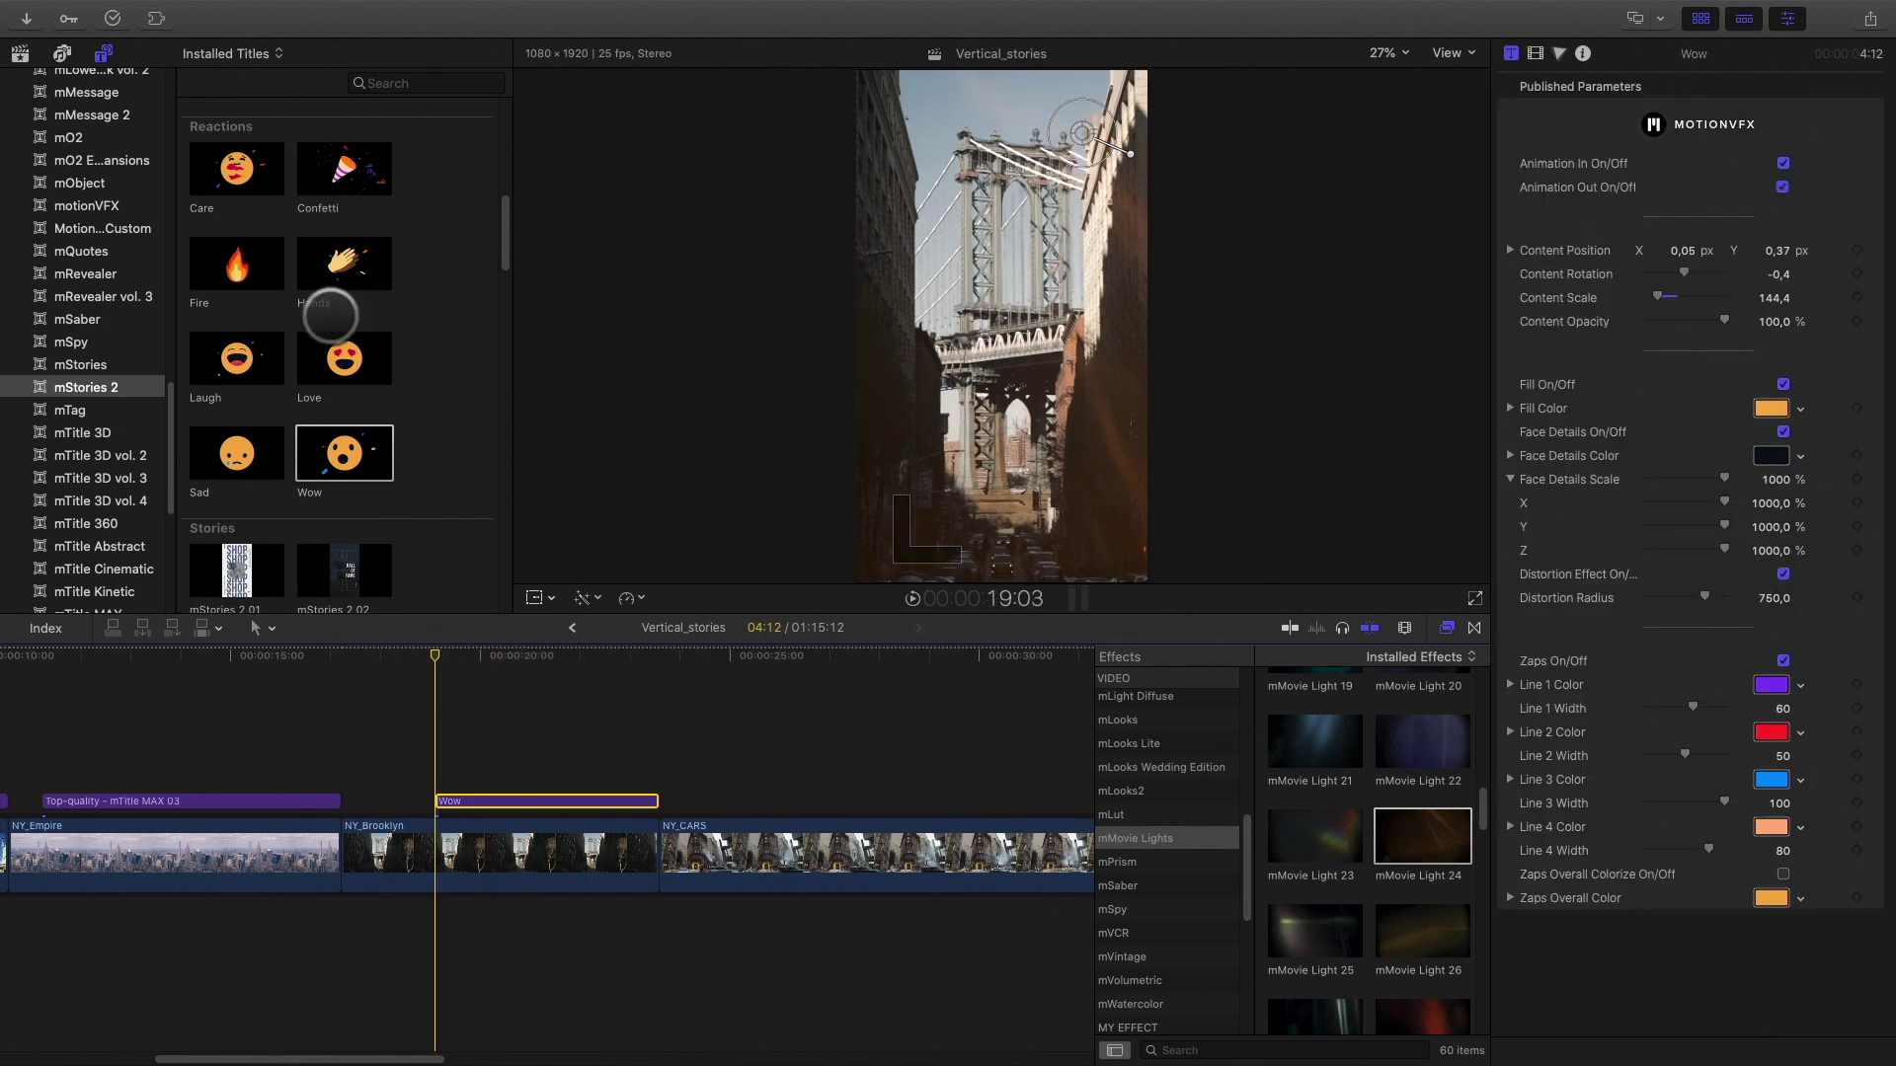
{"action": "scroll", "coordinate": [329, 316], "scroll_direction": "up", "scroll_amount": 5}
{"action": "left_click_drag", "start_coordinate": [335, 281], "coordinate": [402, 795]}
Turn off Animation Out for the Call to Action 04 title and set its content position Y to -4.1 px.
{"action": "left_click", "coordinate": [635, 774]}
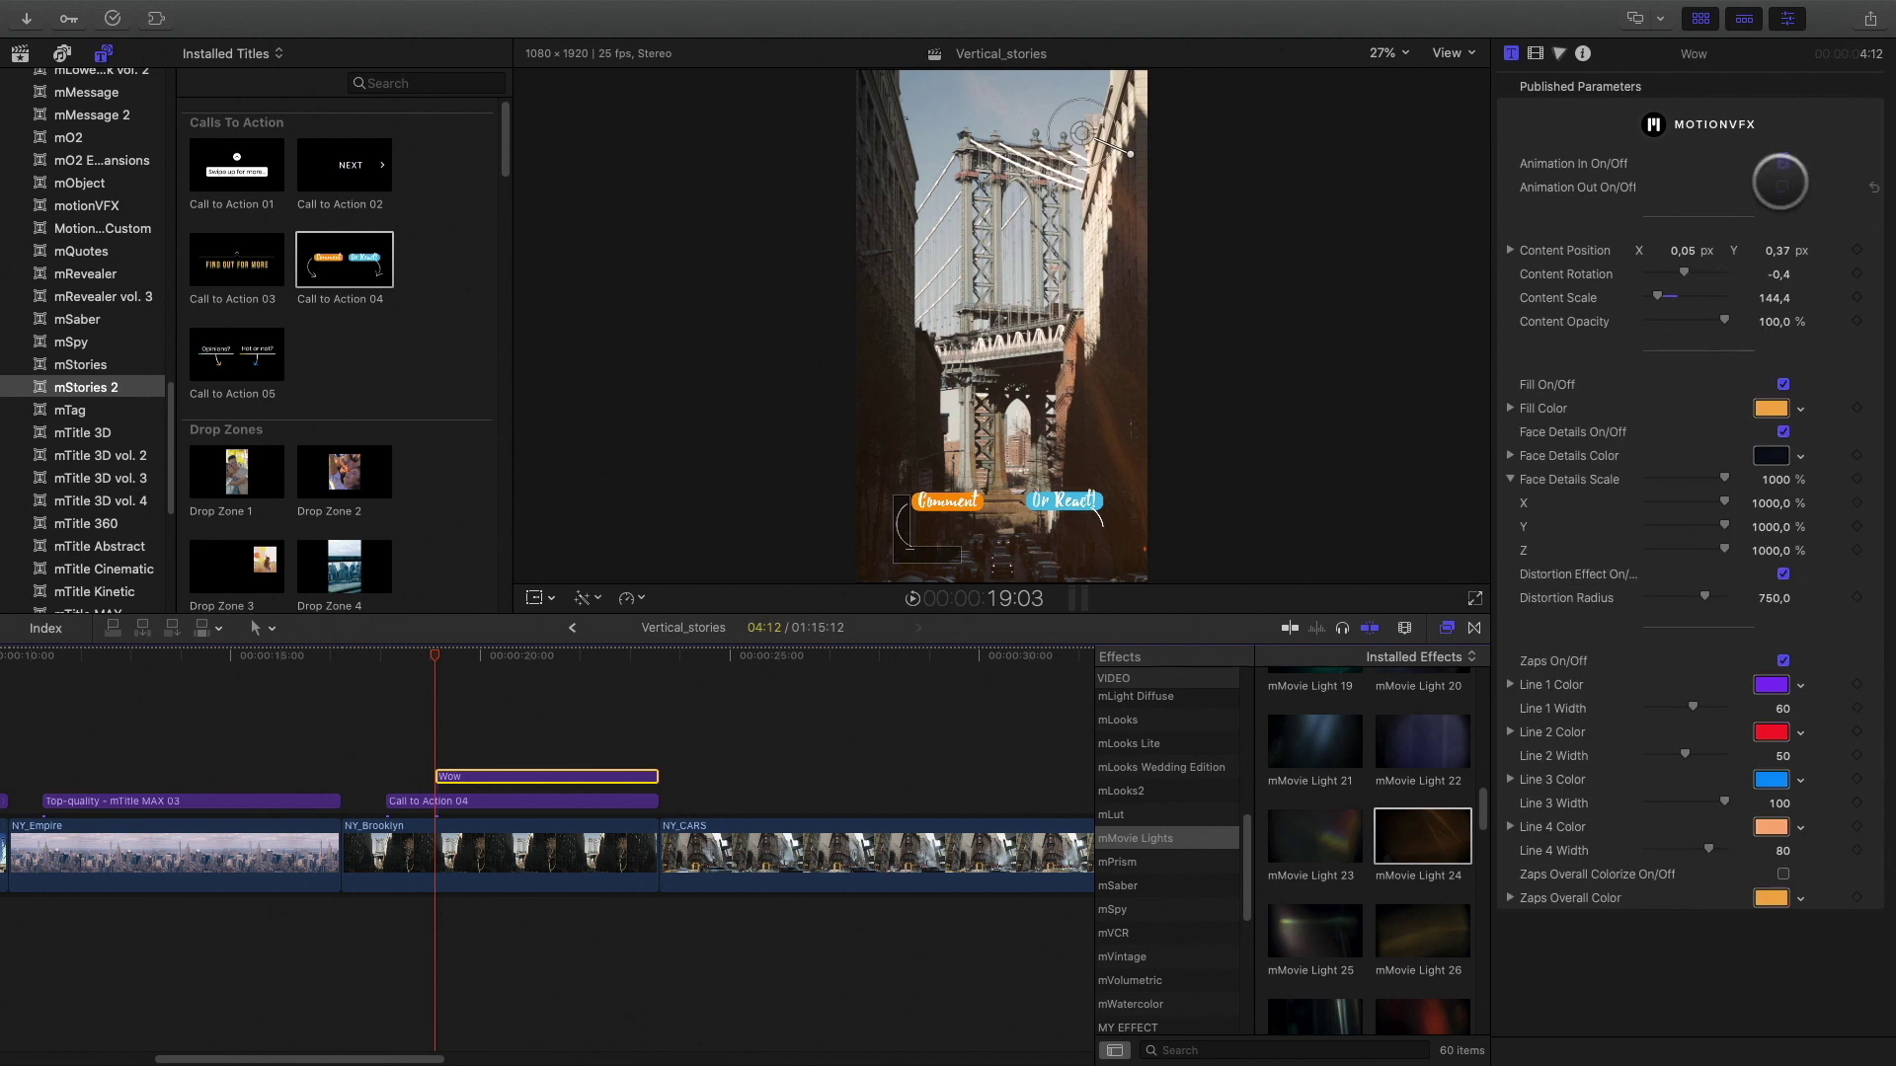
{"action": "left_click", "coordinate": [603, 801]}
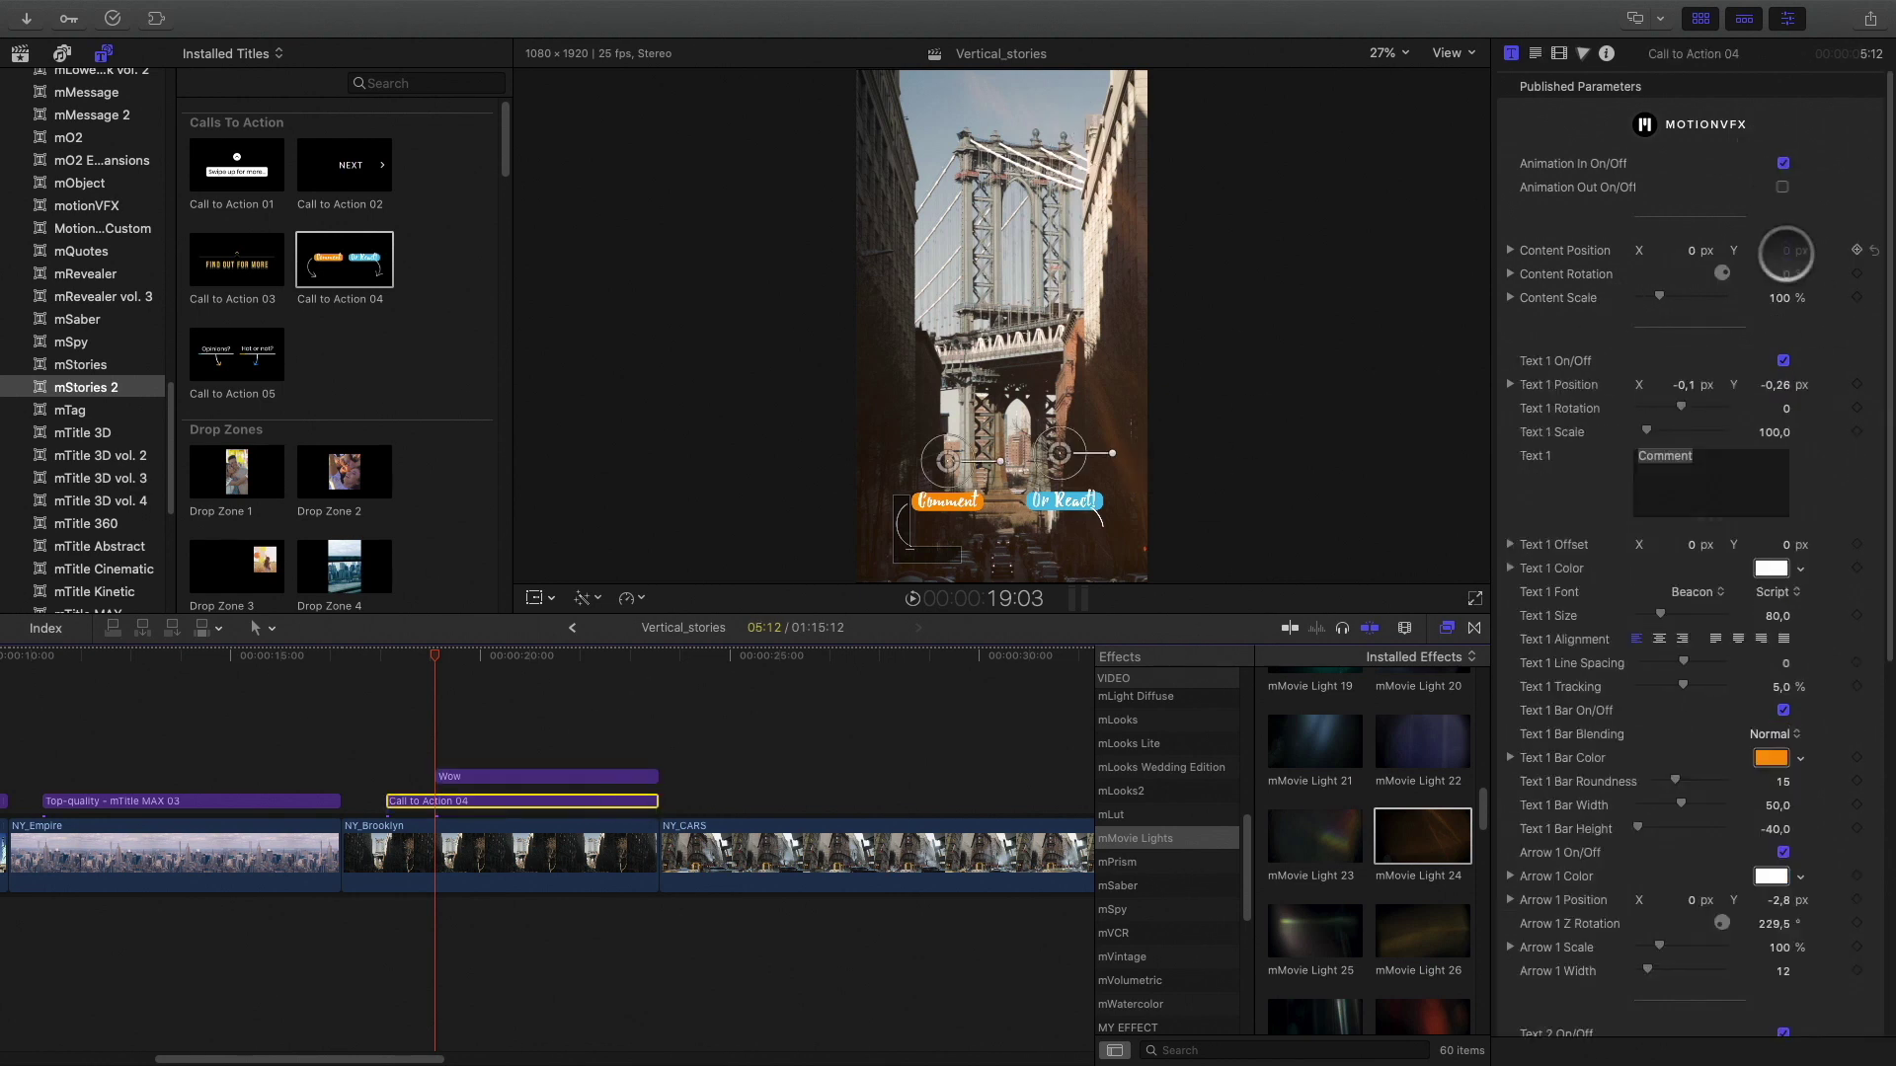
{"action": "left_click_drag", "start_coordinate": [502, 653], "coordinate": [553, 654]}
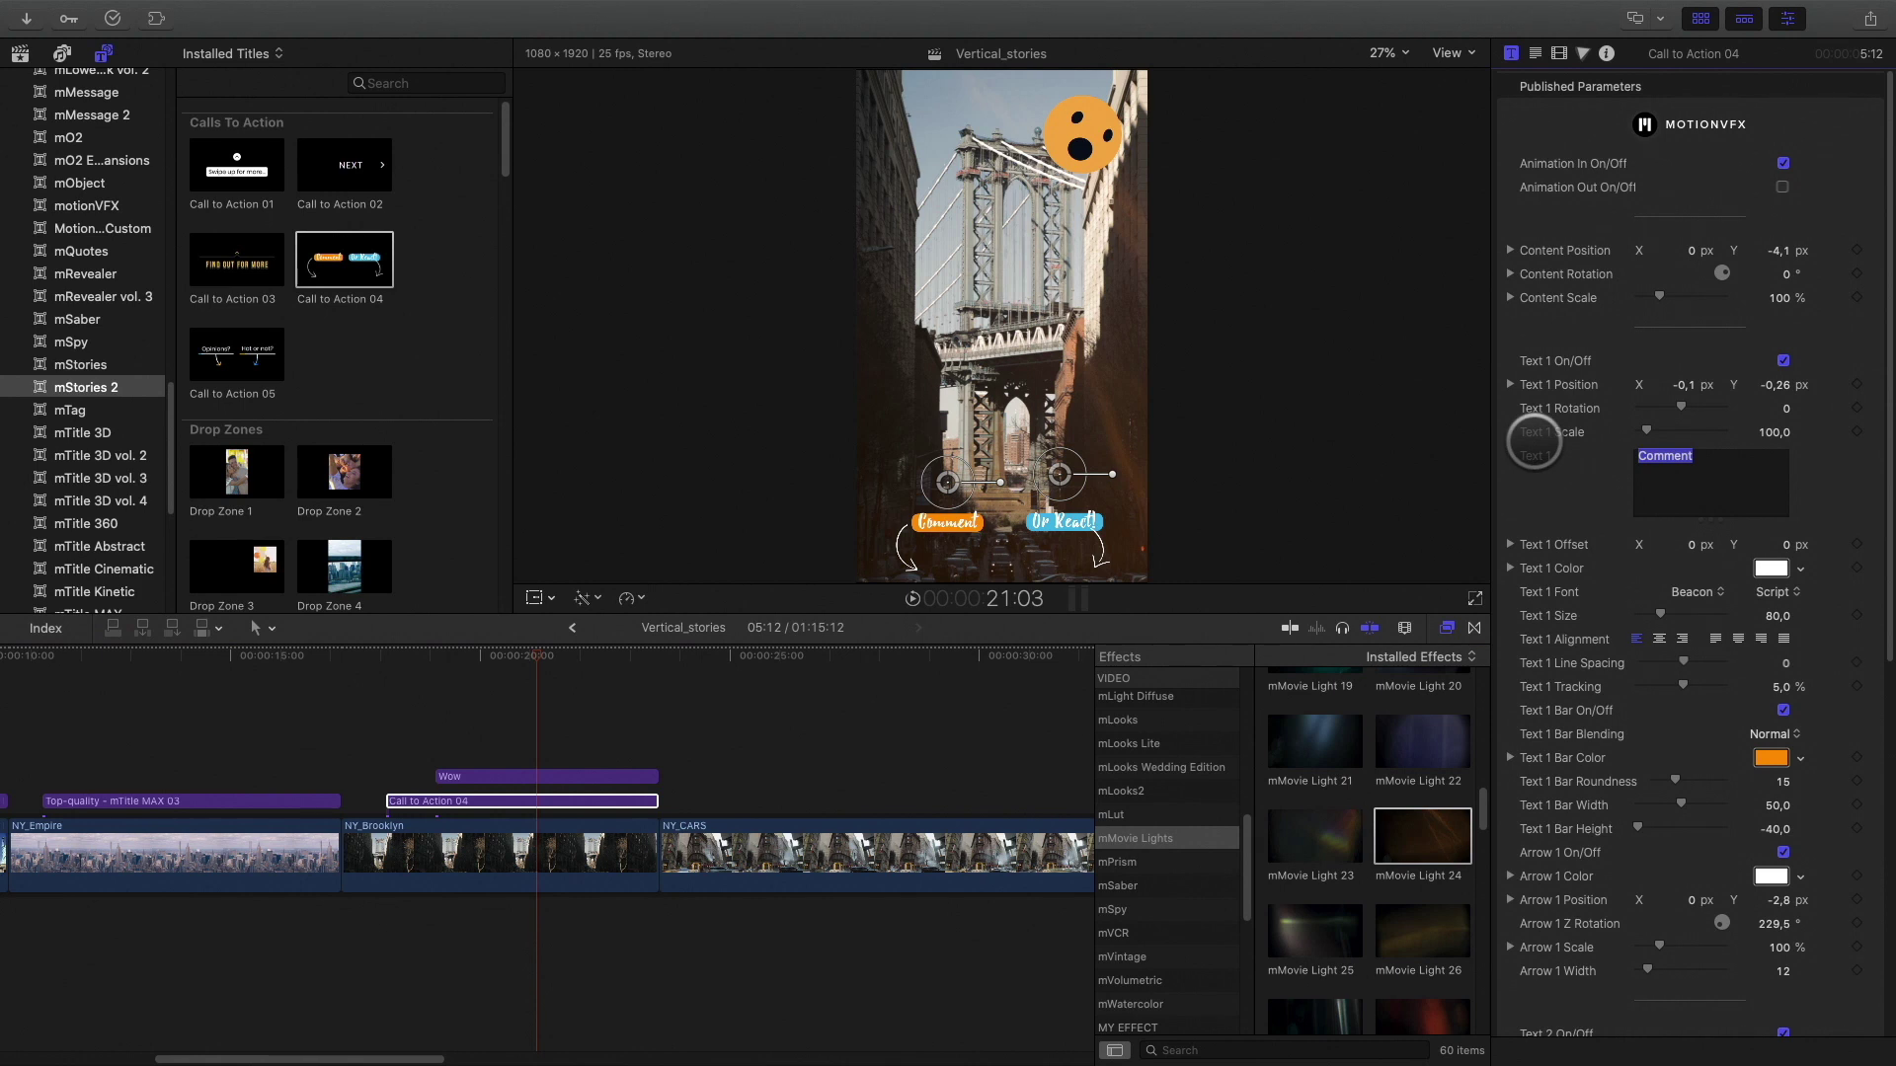
Set the Call to Action 04 title's Text 1 to Brooklyn and Text 2 to Manhattan.
{"action": "type", "text": "Brook"}
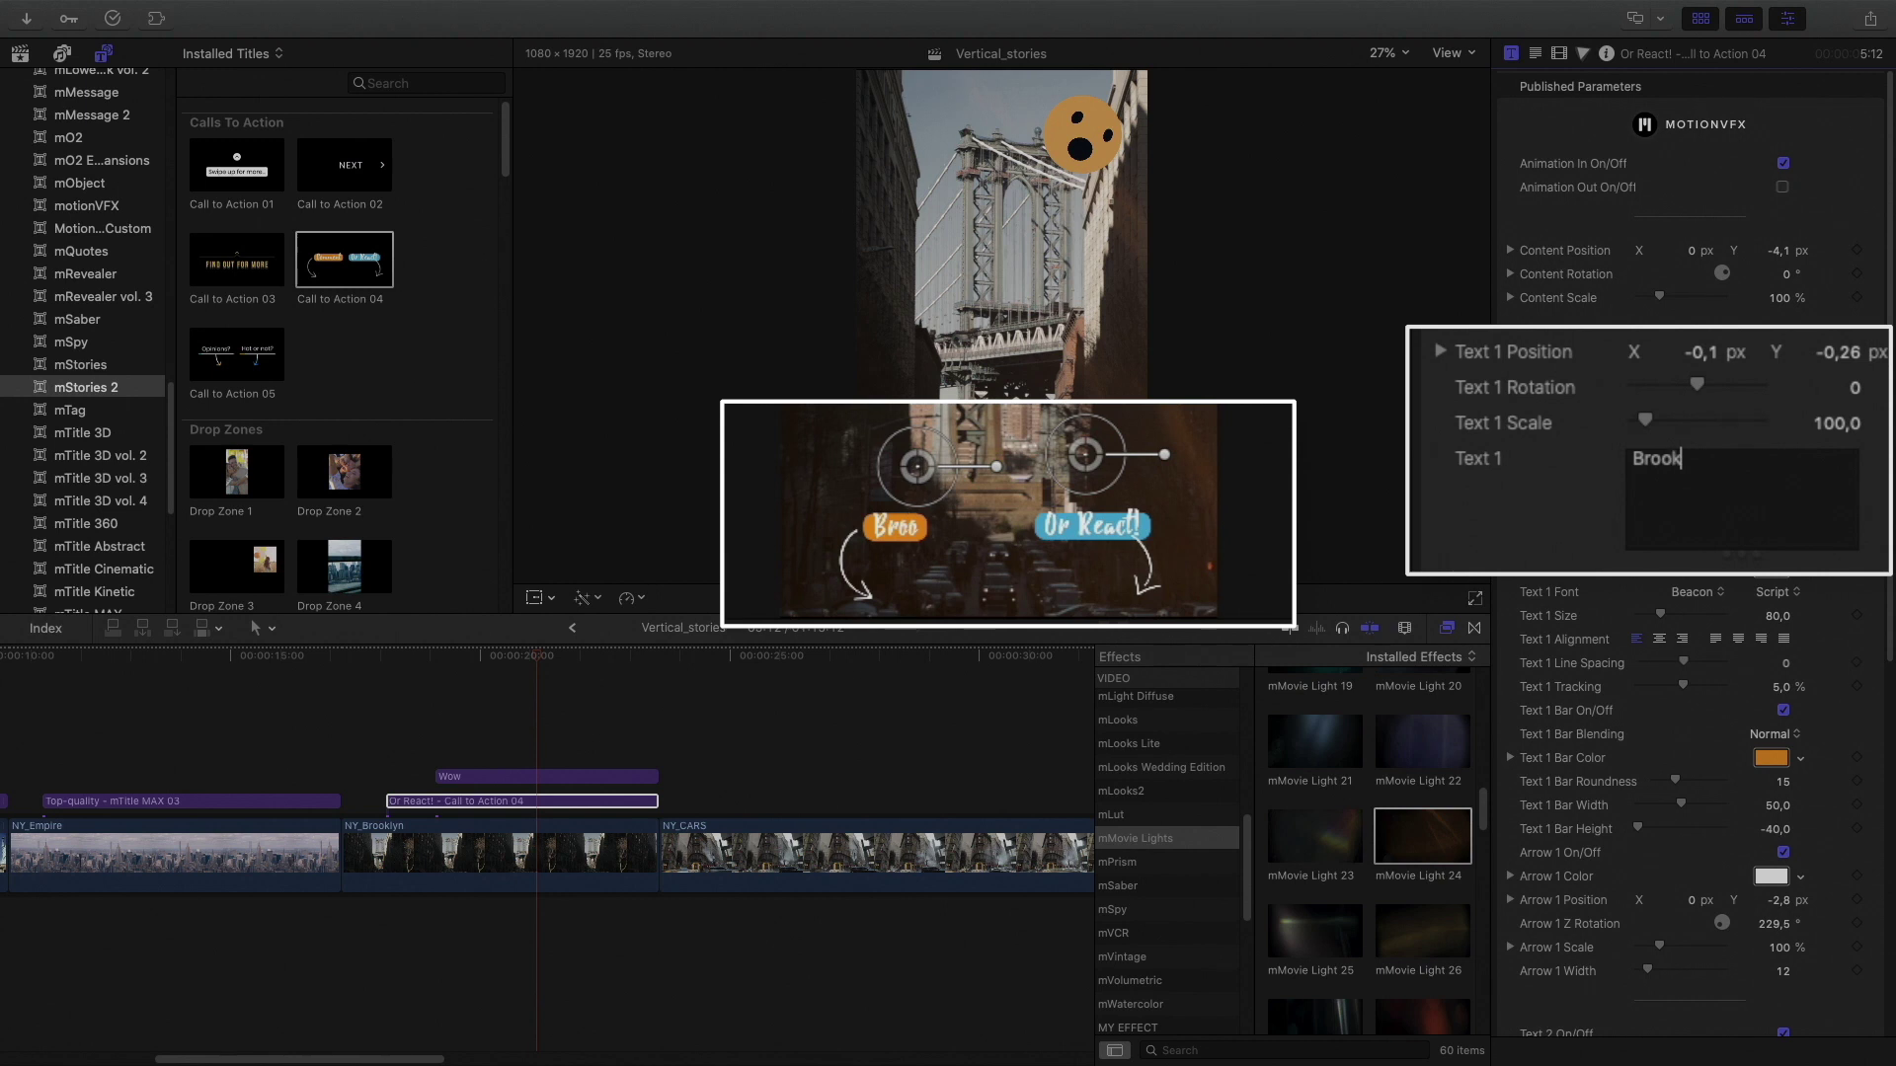
{"action": "type", "text": "lyn"}
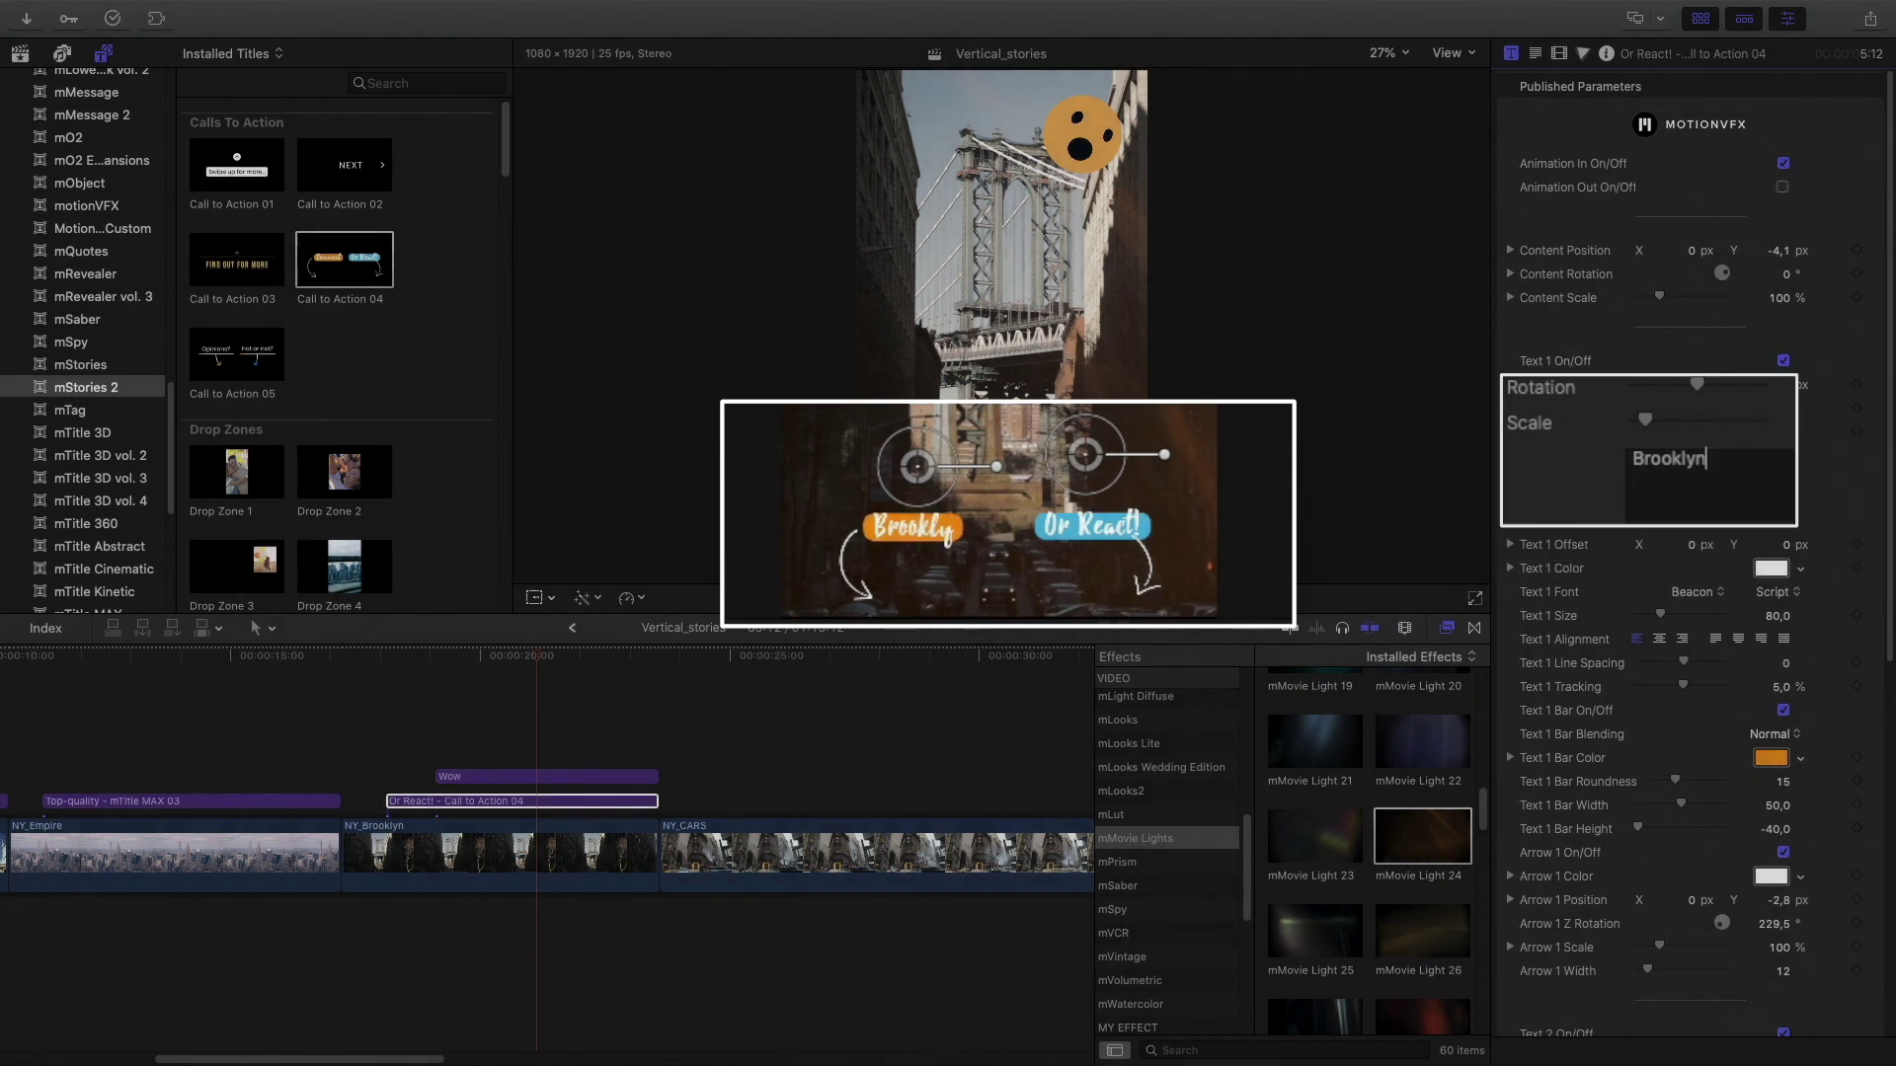
{"action": "scroll", "coordinate": [1695, 593], "scroll_direction": "down", "scroll_amount": 5}
{"action": "left_click", "coordinate": [1704, 837]}
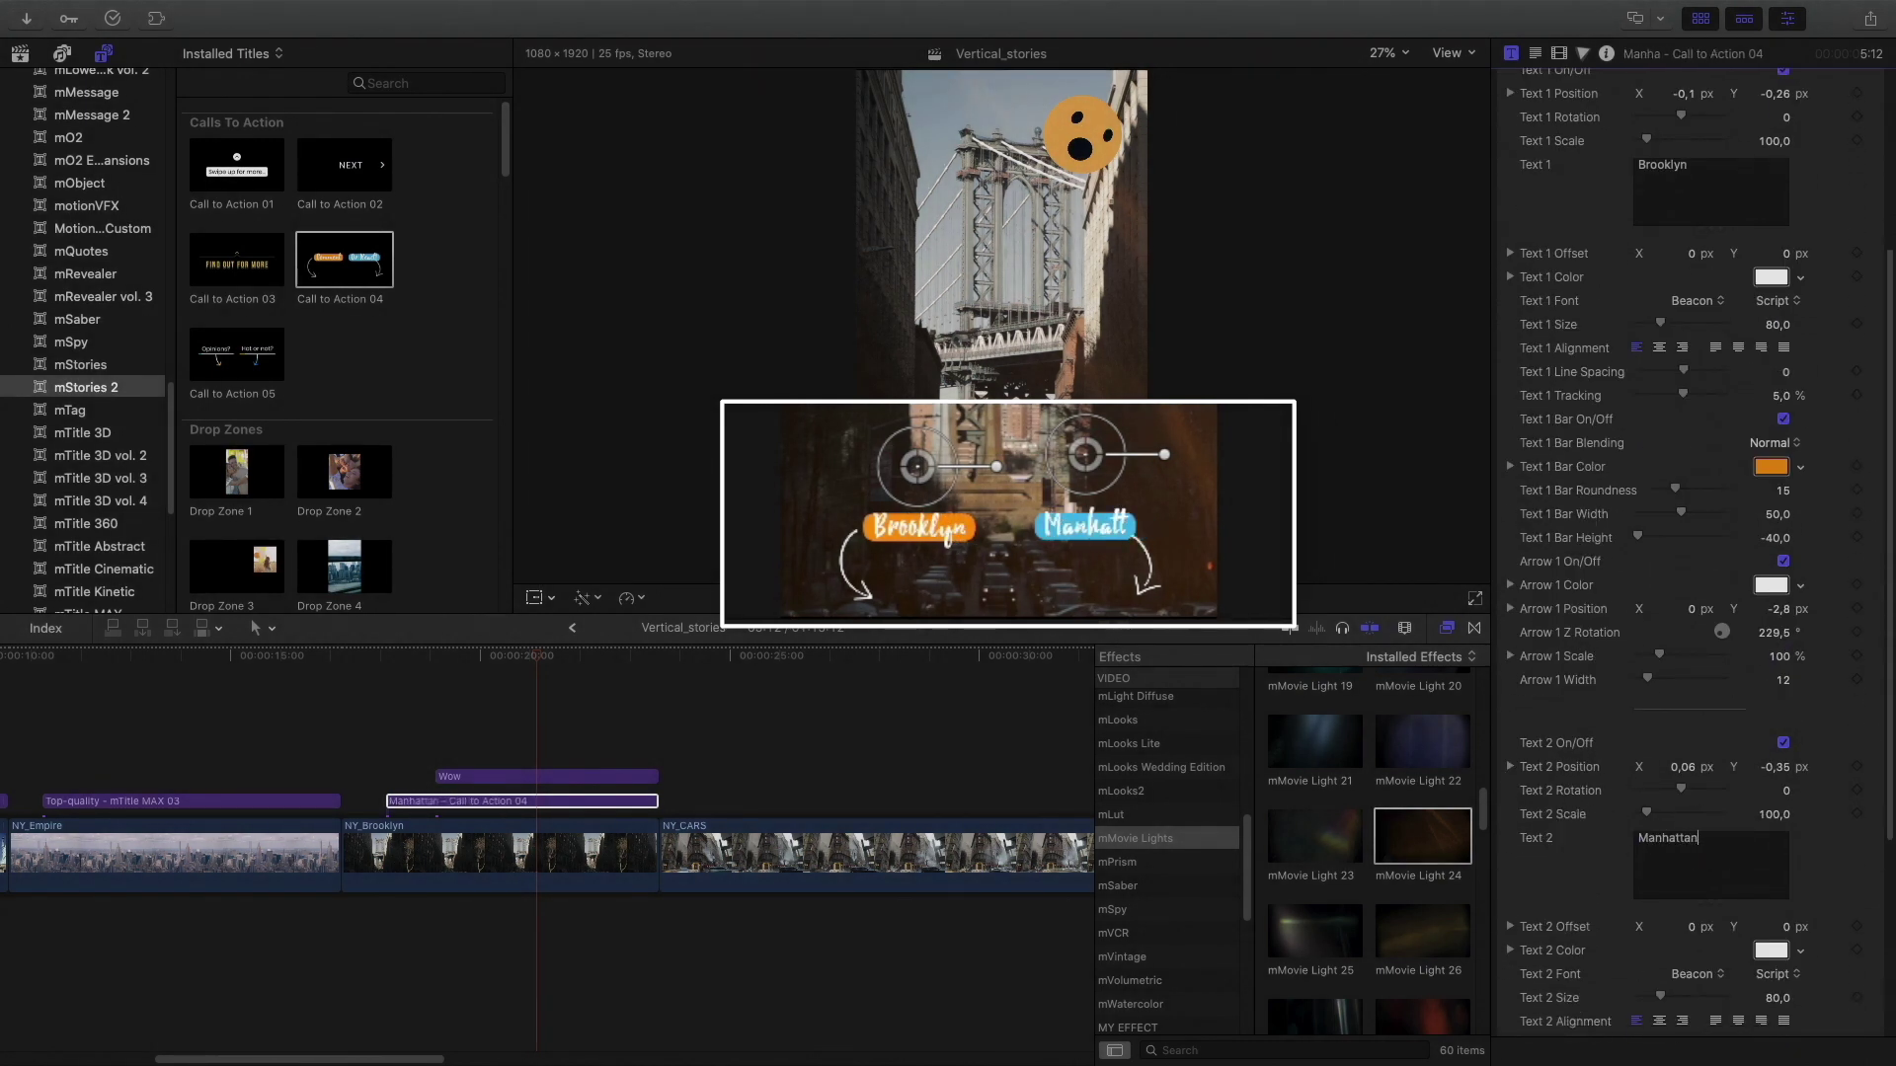
{"action": "scroll", "coordinate": [1570, 829], "scroll_direction": "down", "scroll_amount": 5}
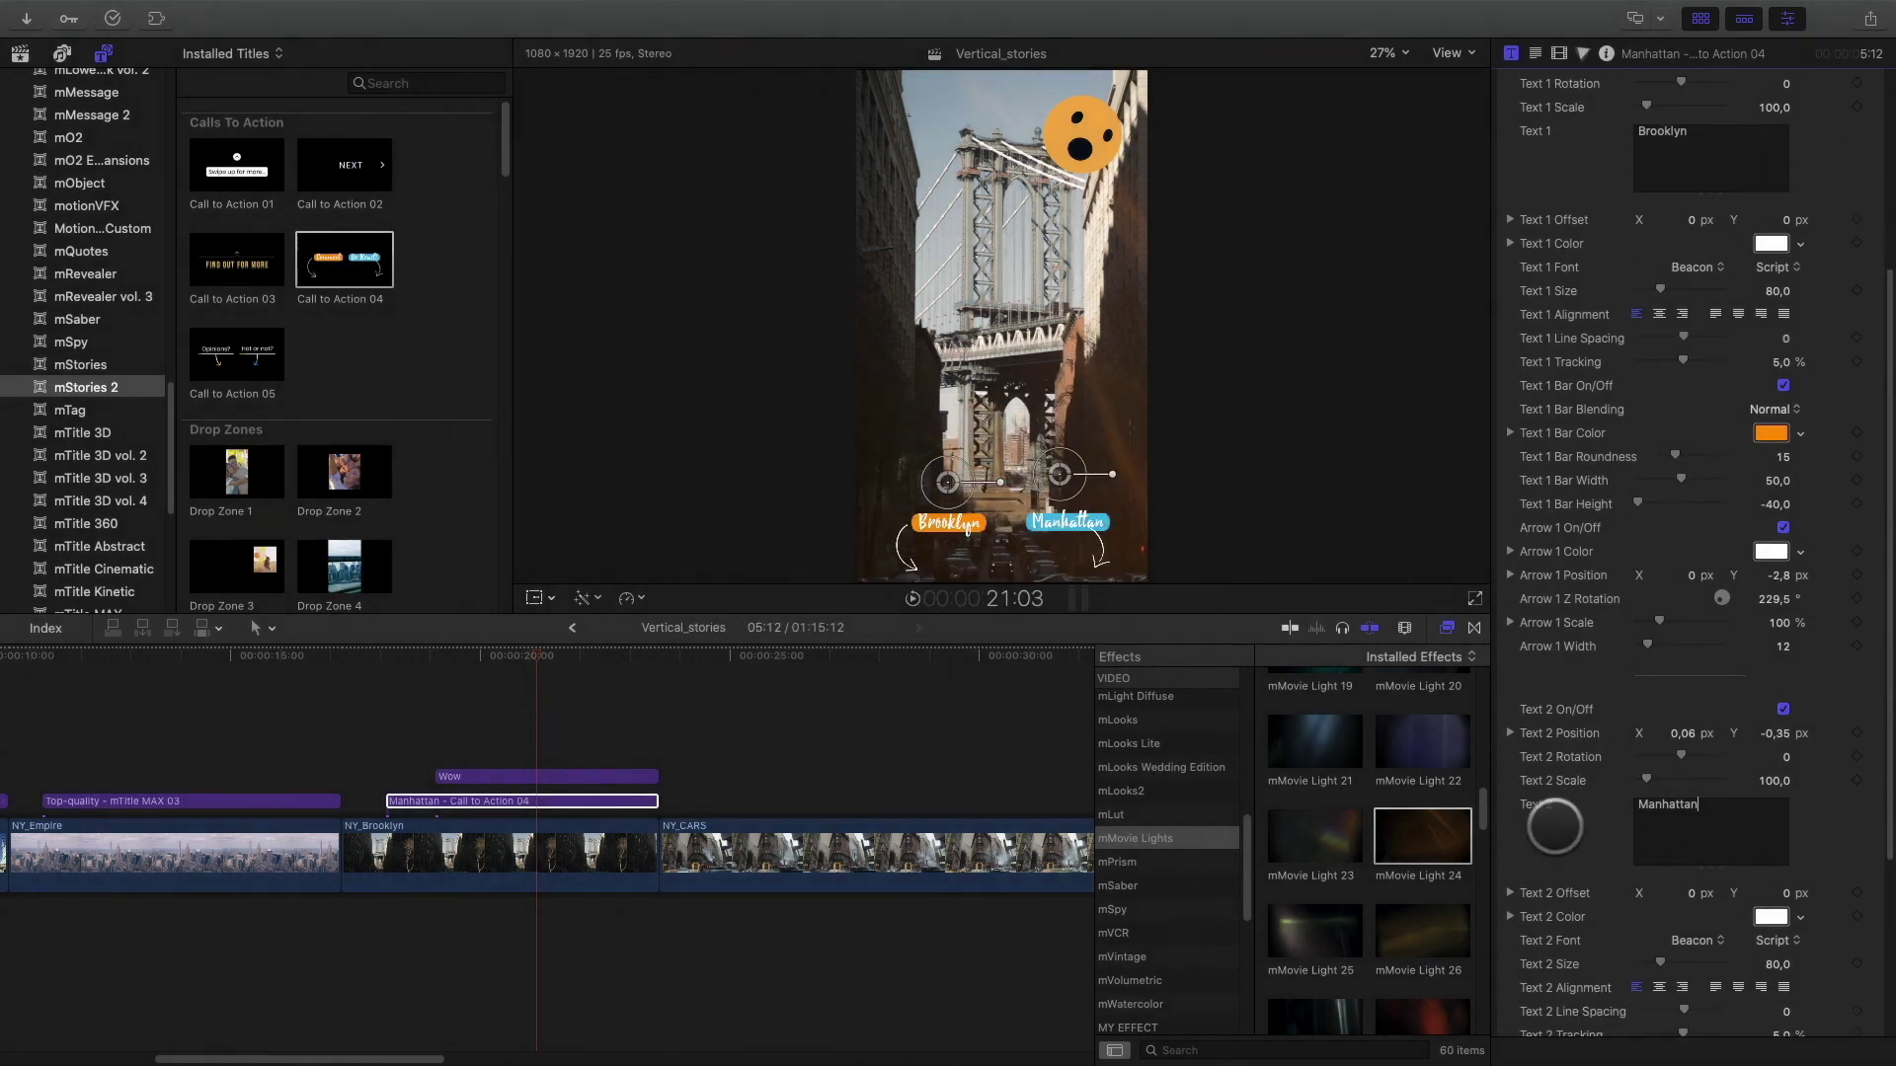
Try the mStories 2 12 title above NY_CARS from 24:17, play it back, and delete it.
{"action": "left_click_drag", "start_coordinate": [533, 654], "coordinate": [670, 663]}
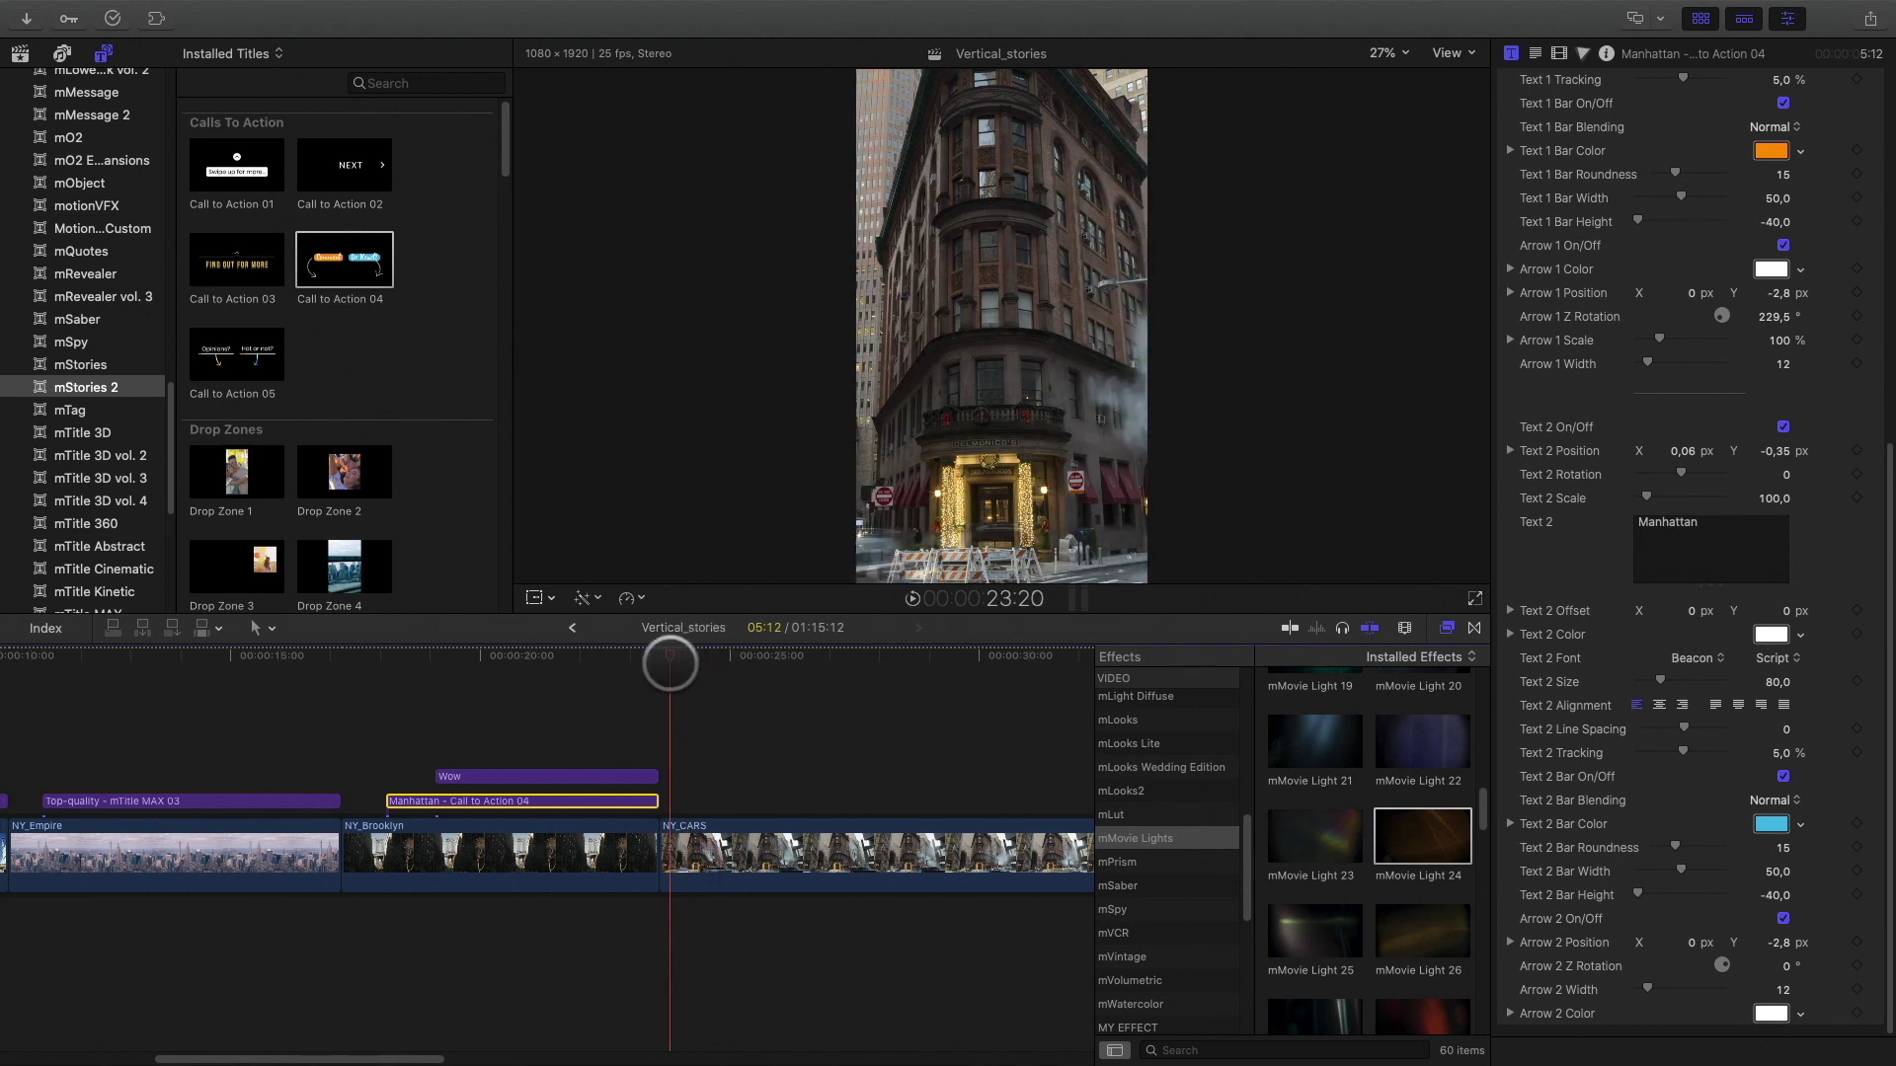
{"action": "scroll", "coordinate": [352, 496], "scroll_direction": "down", "scroll_amount": 20}
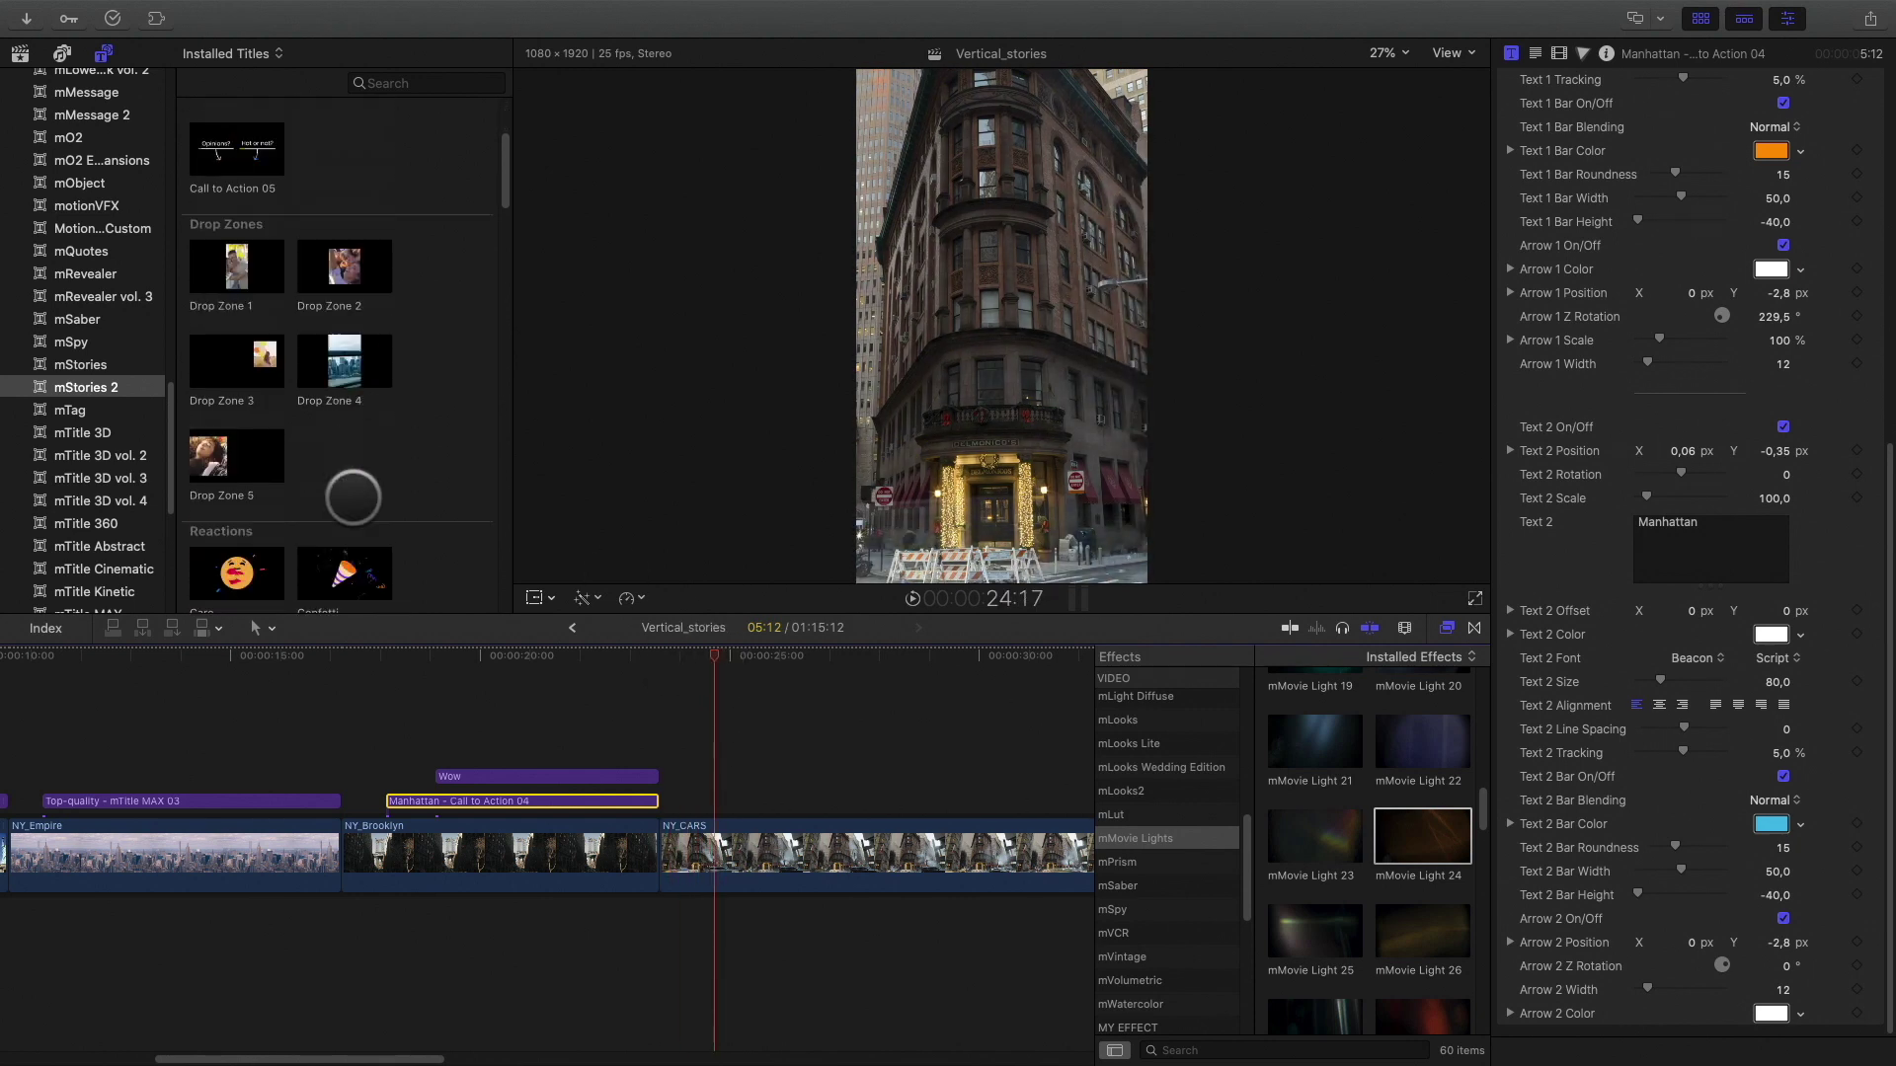
{"action": "scroll", "coordinate": [352, 497], "scroll_direction": "up", "scroll_amount": 5}
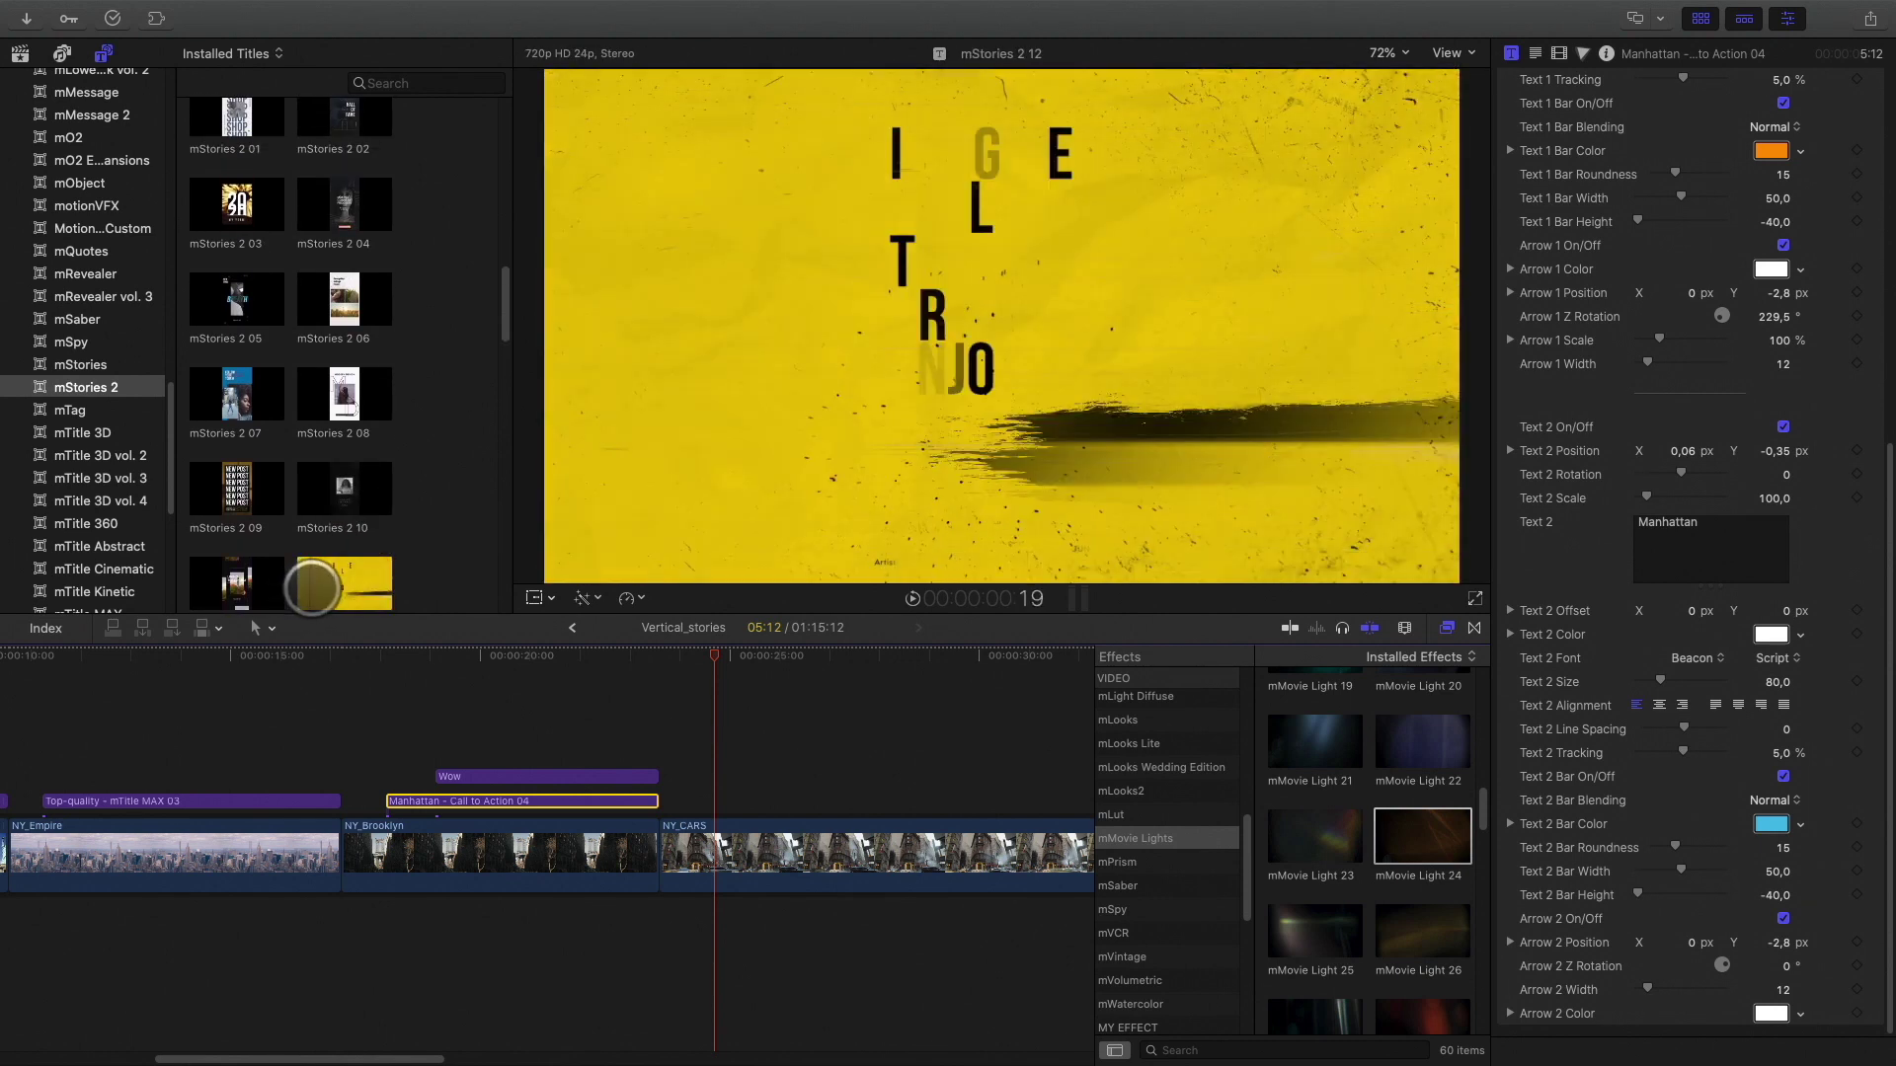
{"action": "left_click_drag", "start_coordinate": [337, 587], "coordinate": [714, 801]}
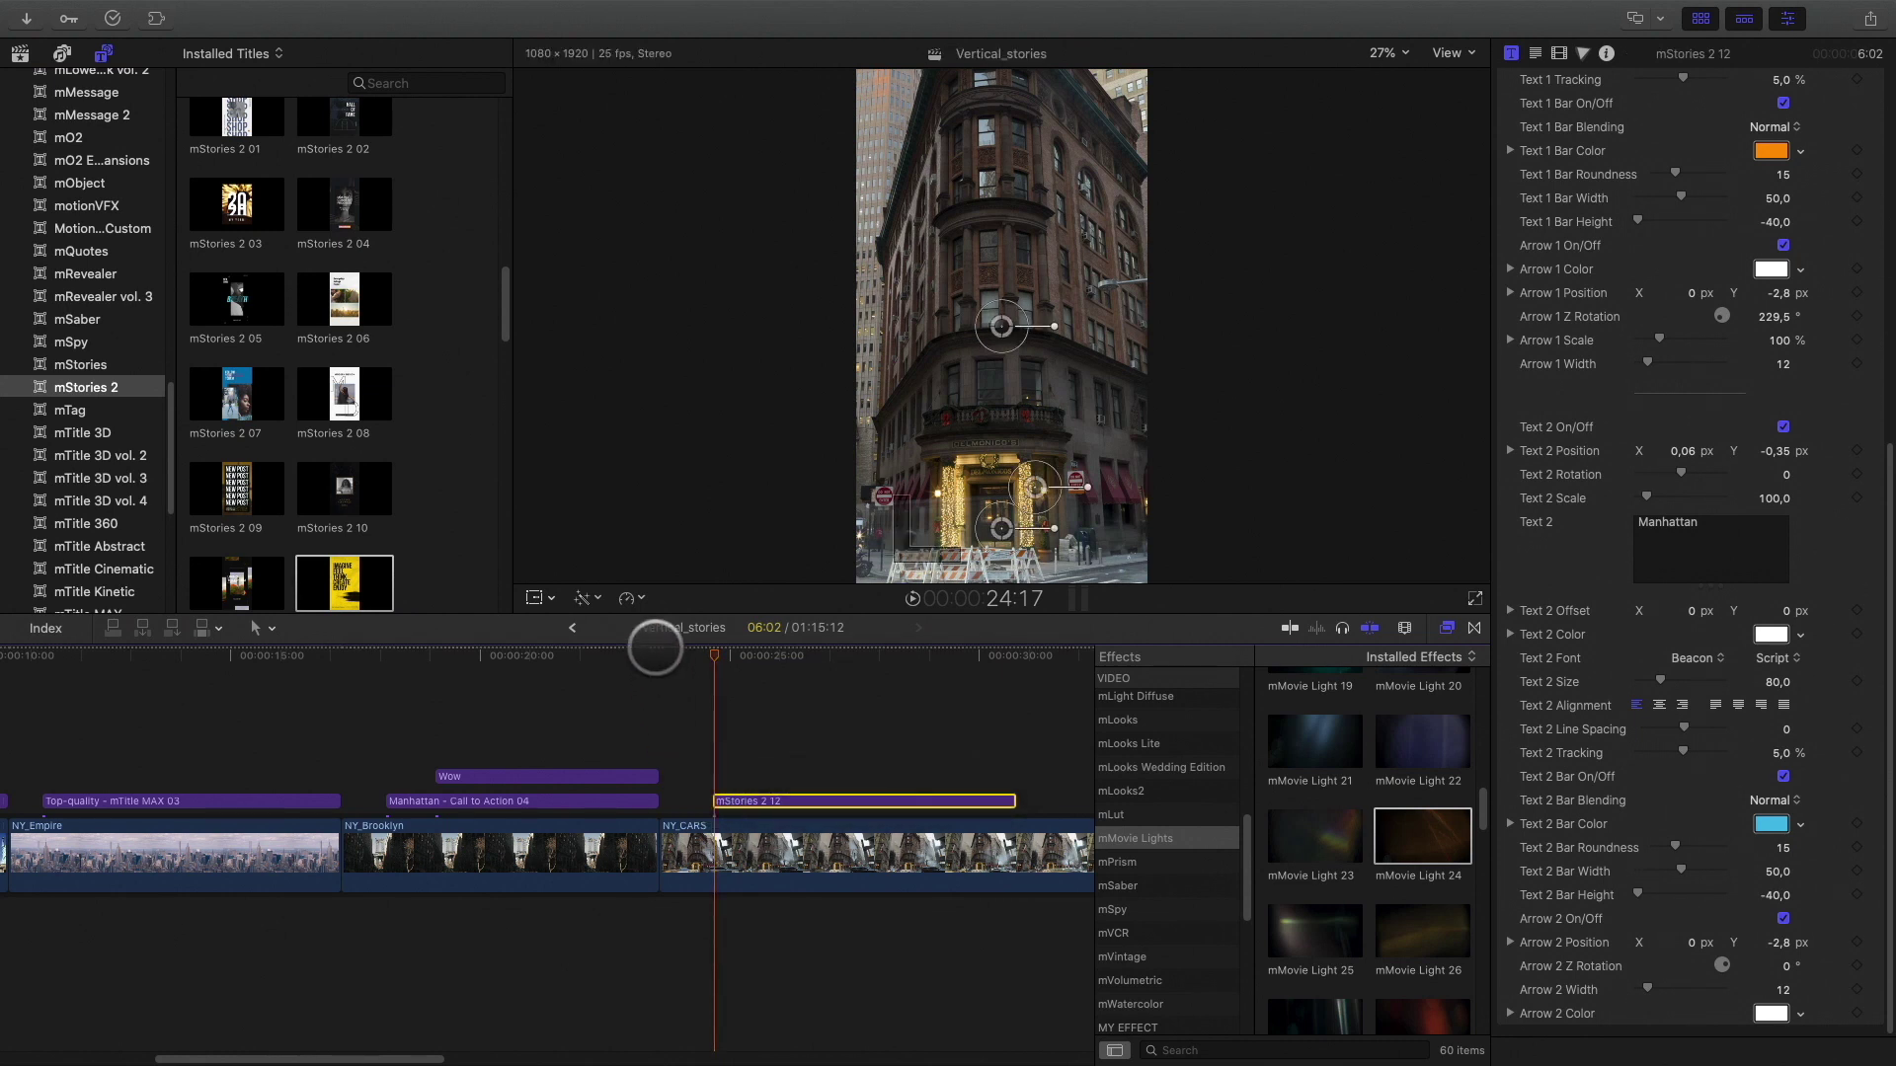
{"action": "key", "text": "Left"}
{"action": "key", "text": "Left"}
{"action": "key", "text": "Left"}
{"action": "key", "text": "Left"}
{"action": "key", "text": "space"}
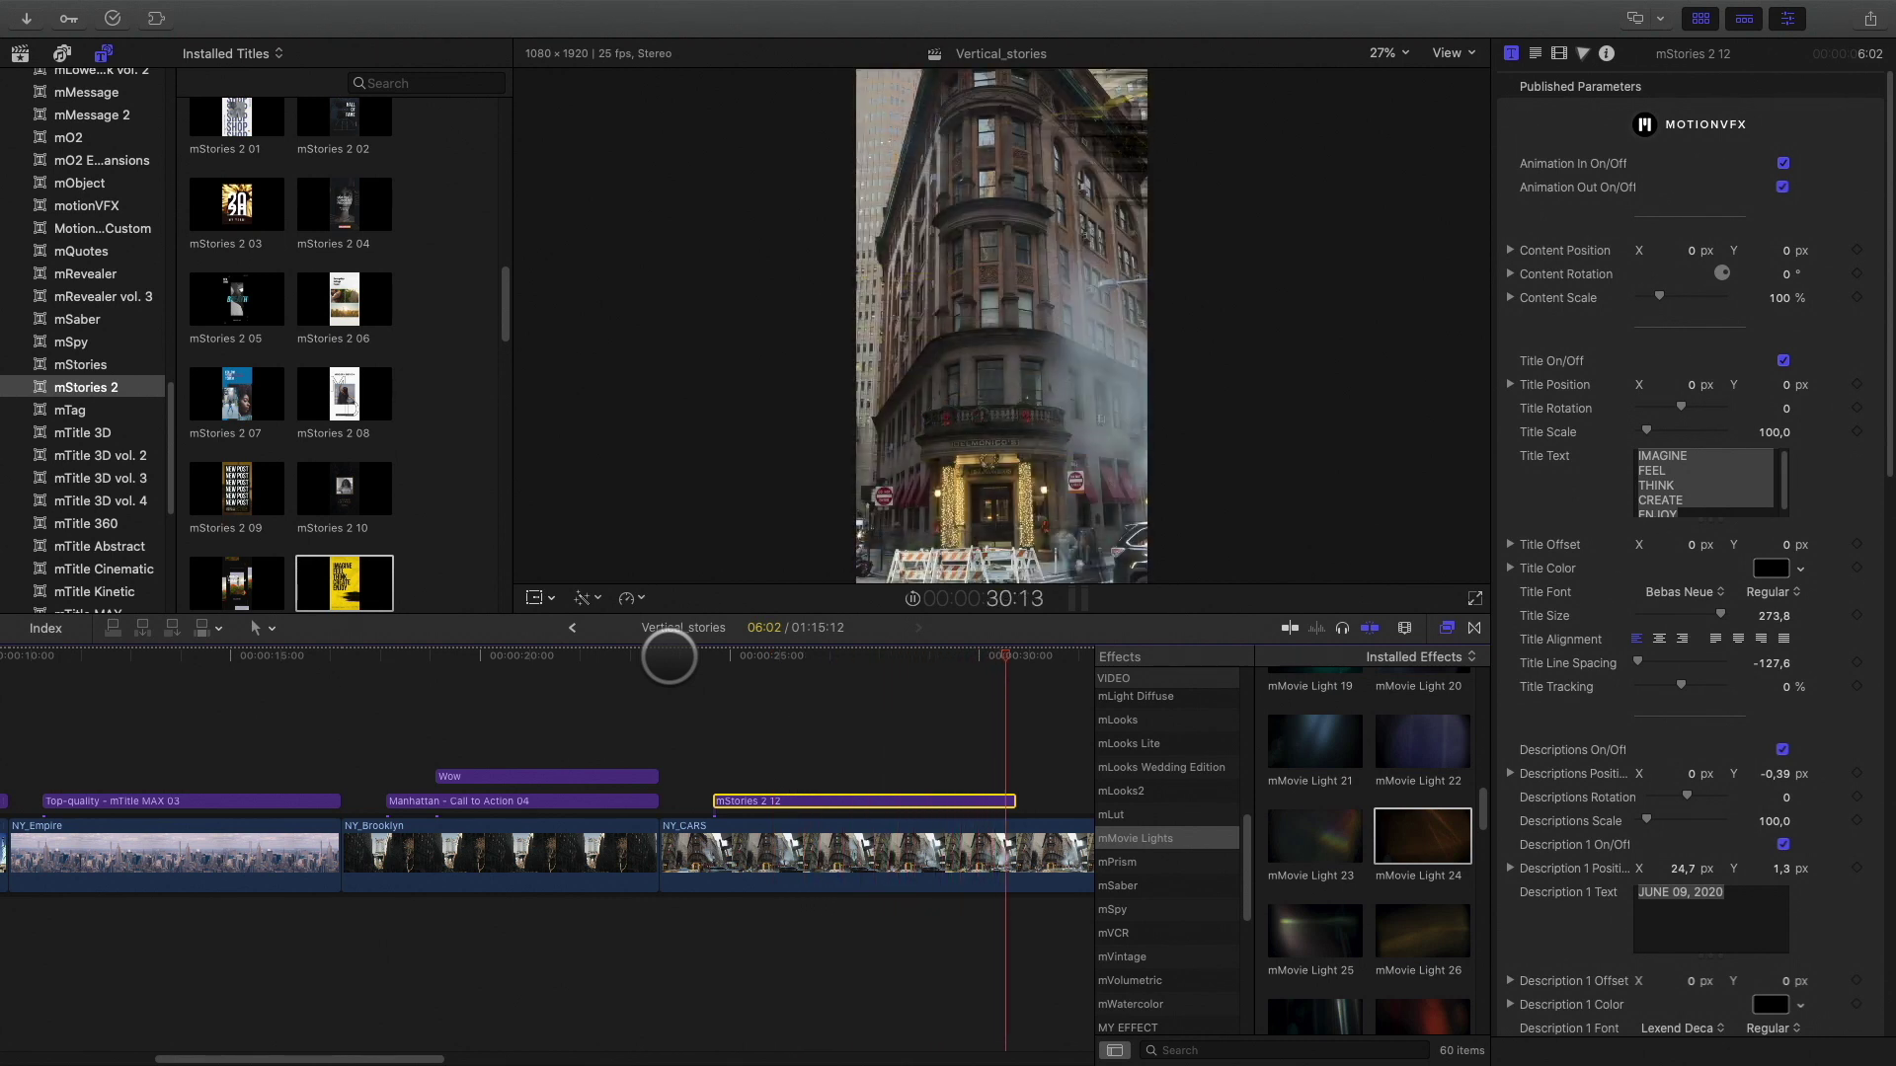
{"action": "key", "text": "Delete"}
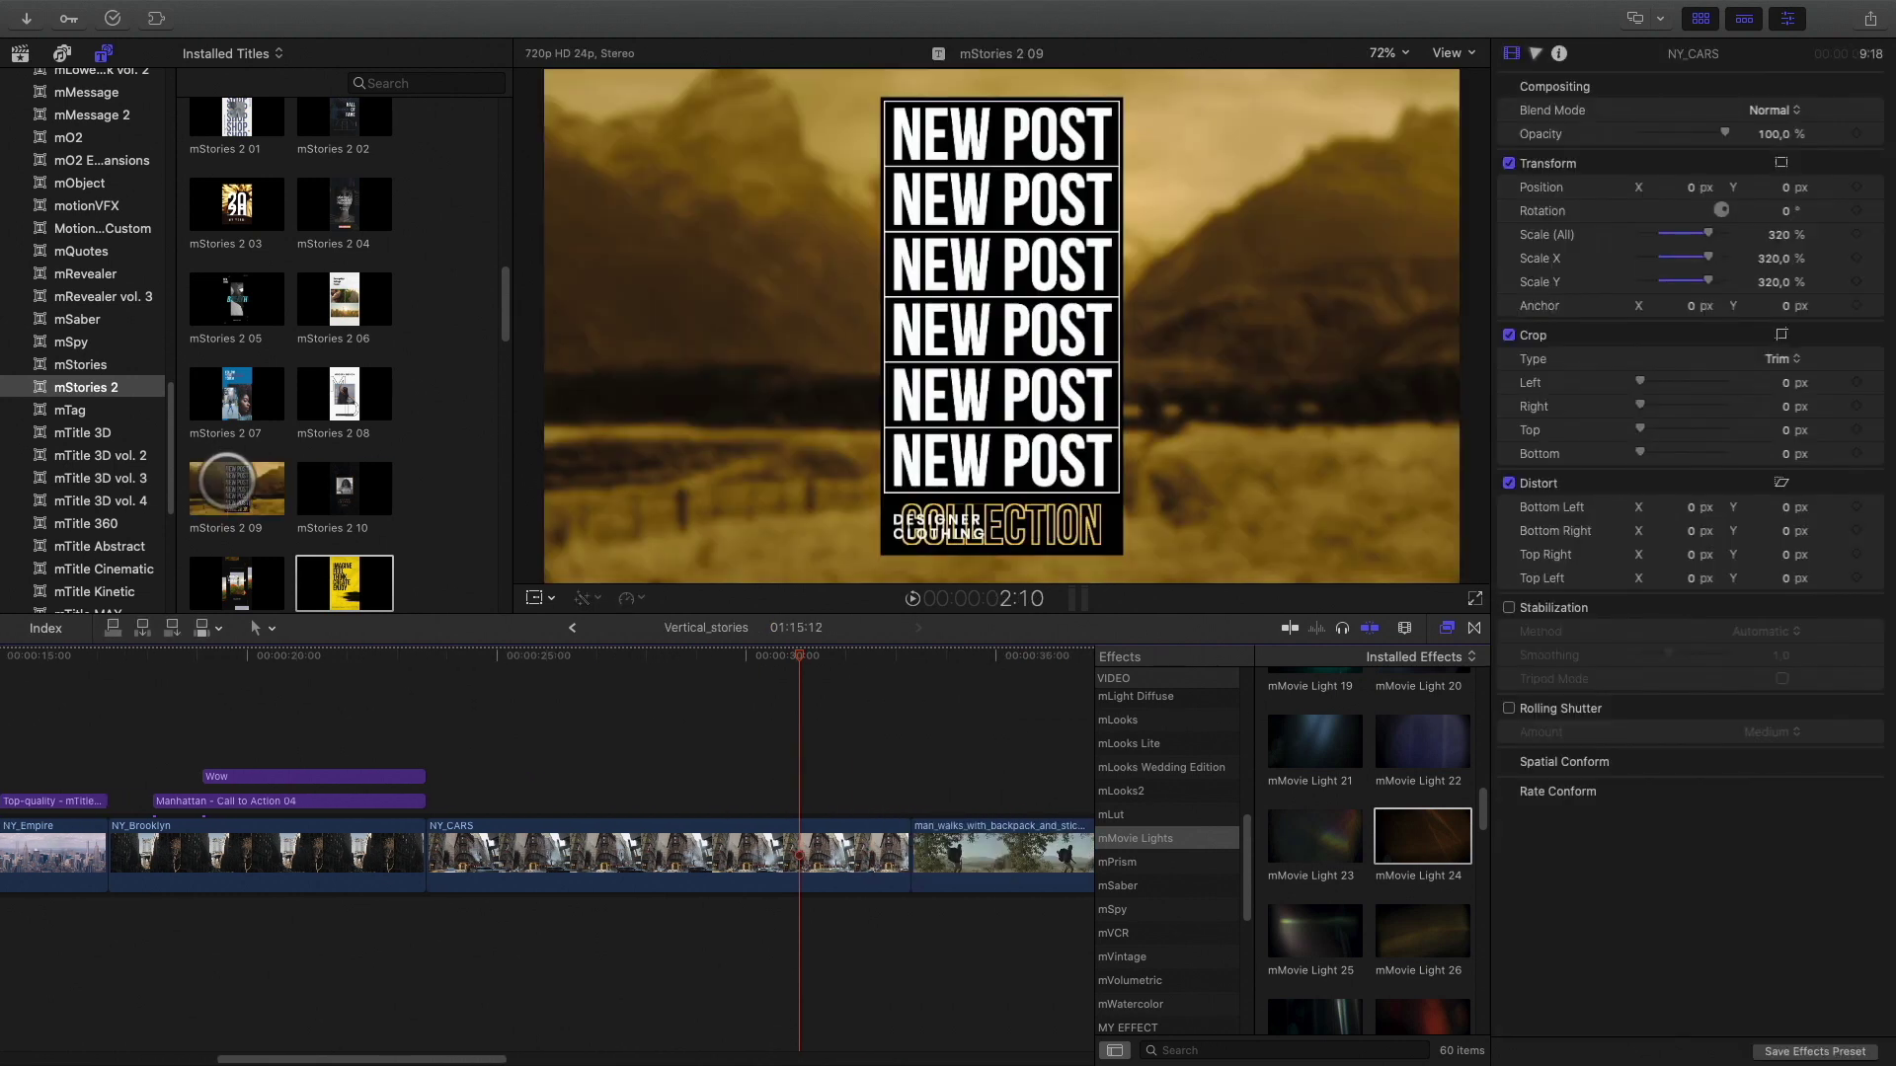
Add the mStories 2 41 title above NY_CARS and extend its start to cover the clip's full length.
{"action": "scroll", "coordinate": [226, 411], "scroll_direction": "down", "scroll_amount": 3}
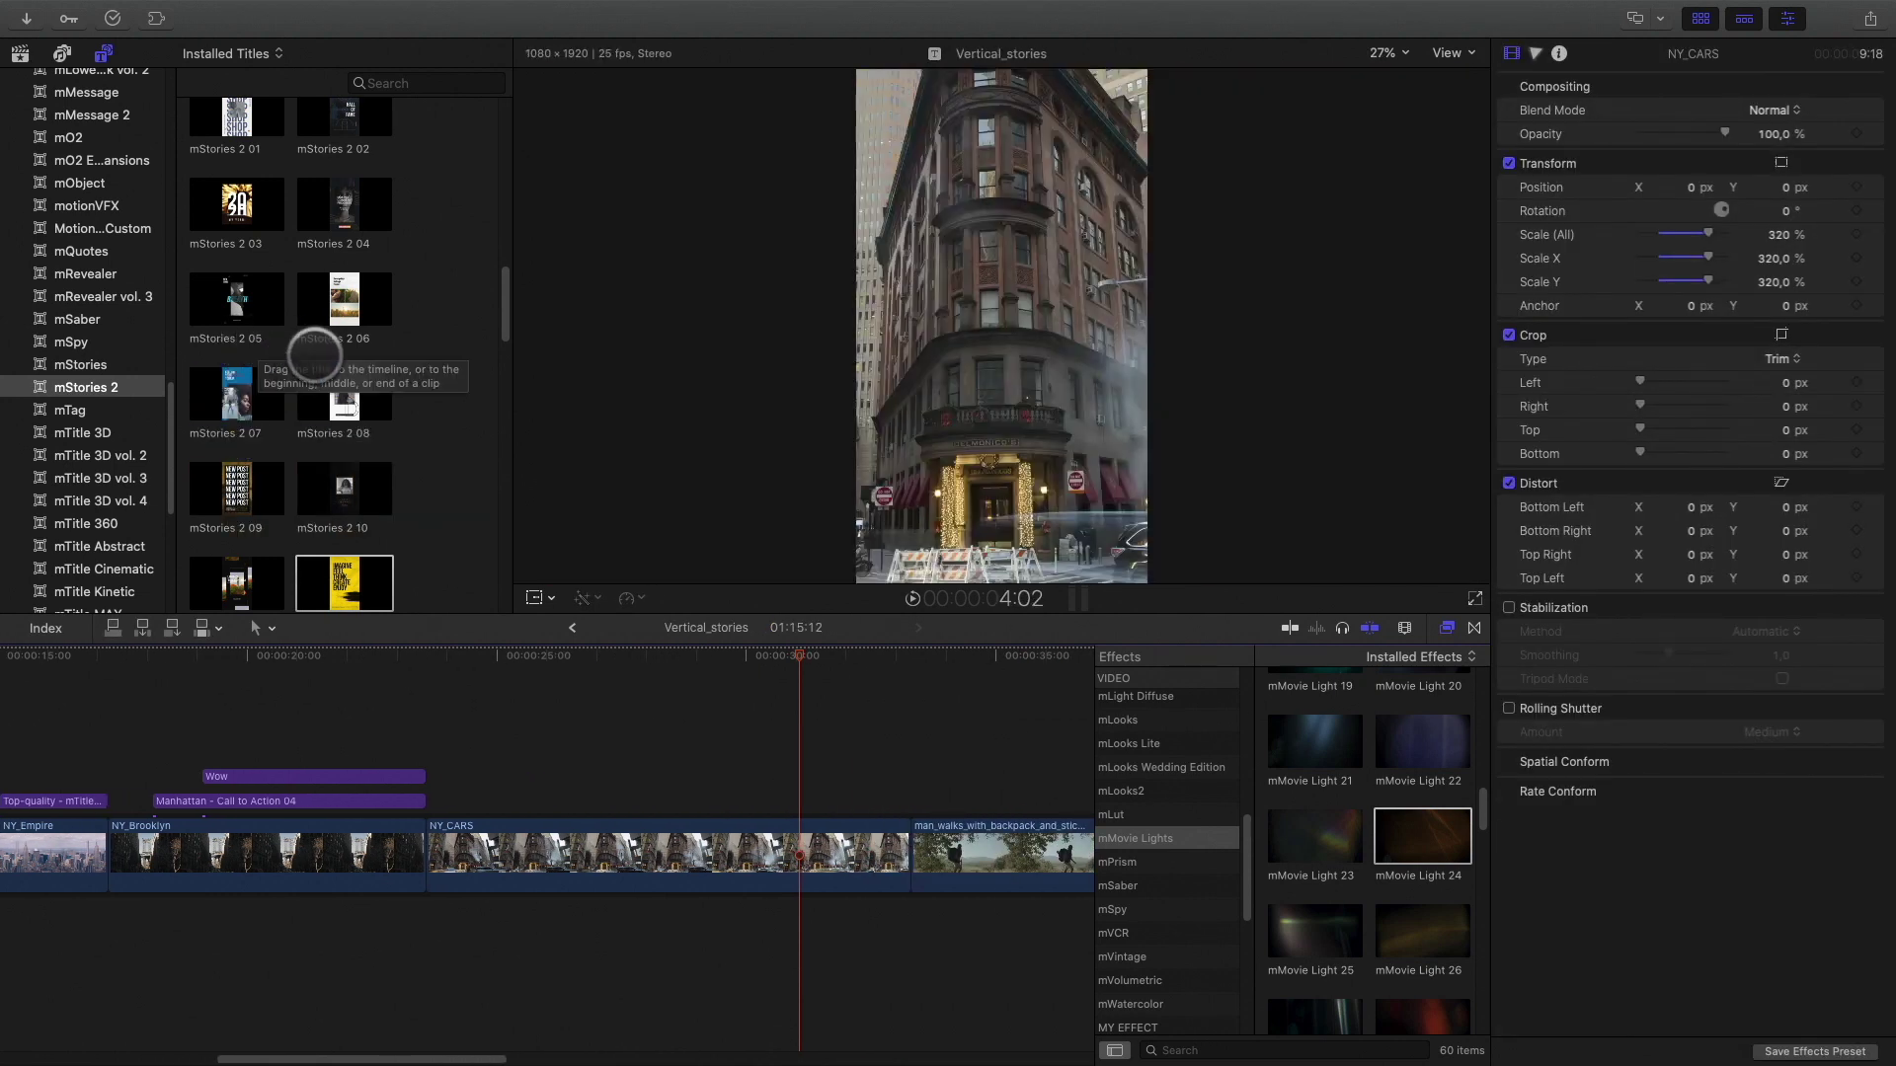
{"action": "scroll", "coordinate": [286, 395], "scroll_direction": "down", "scroll_amount": 5}
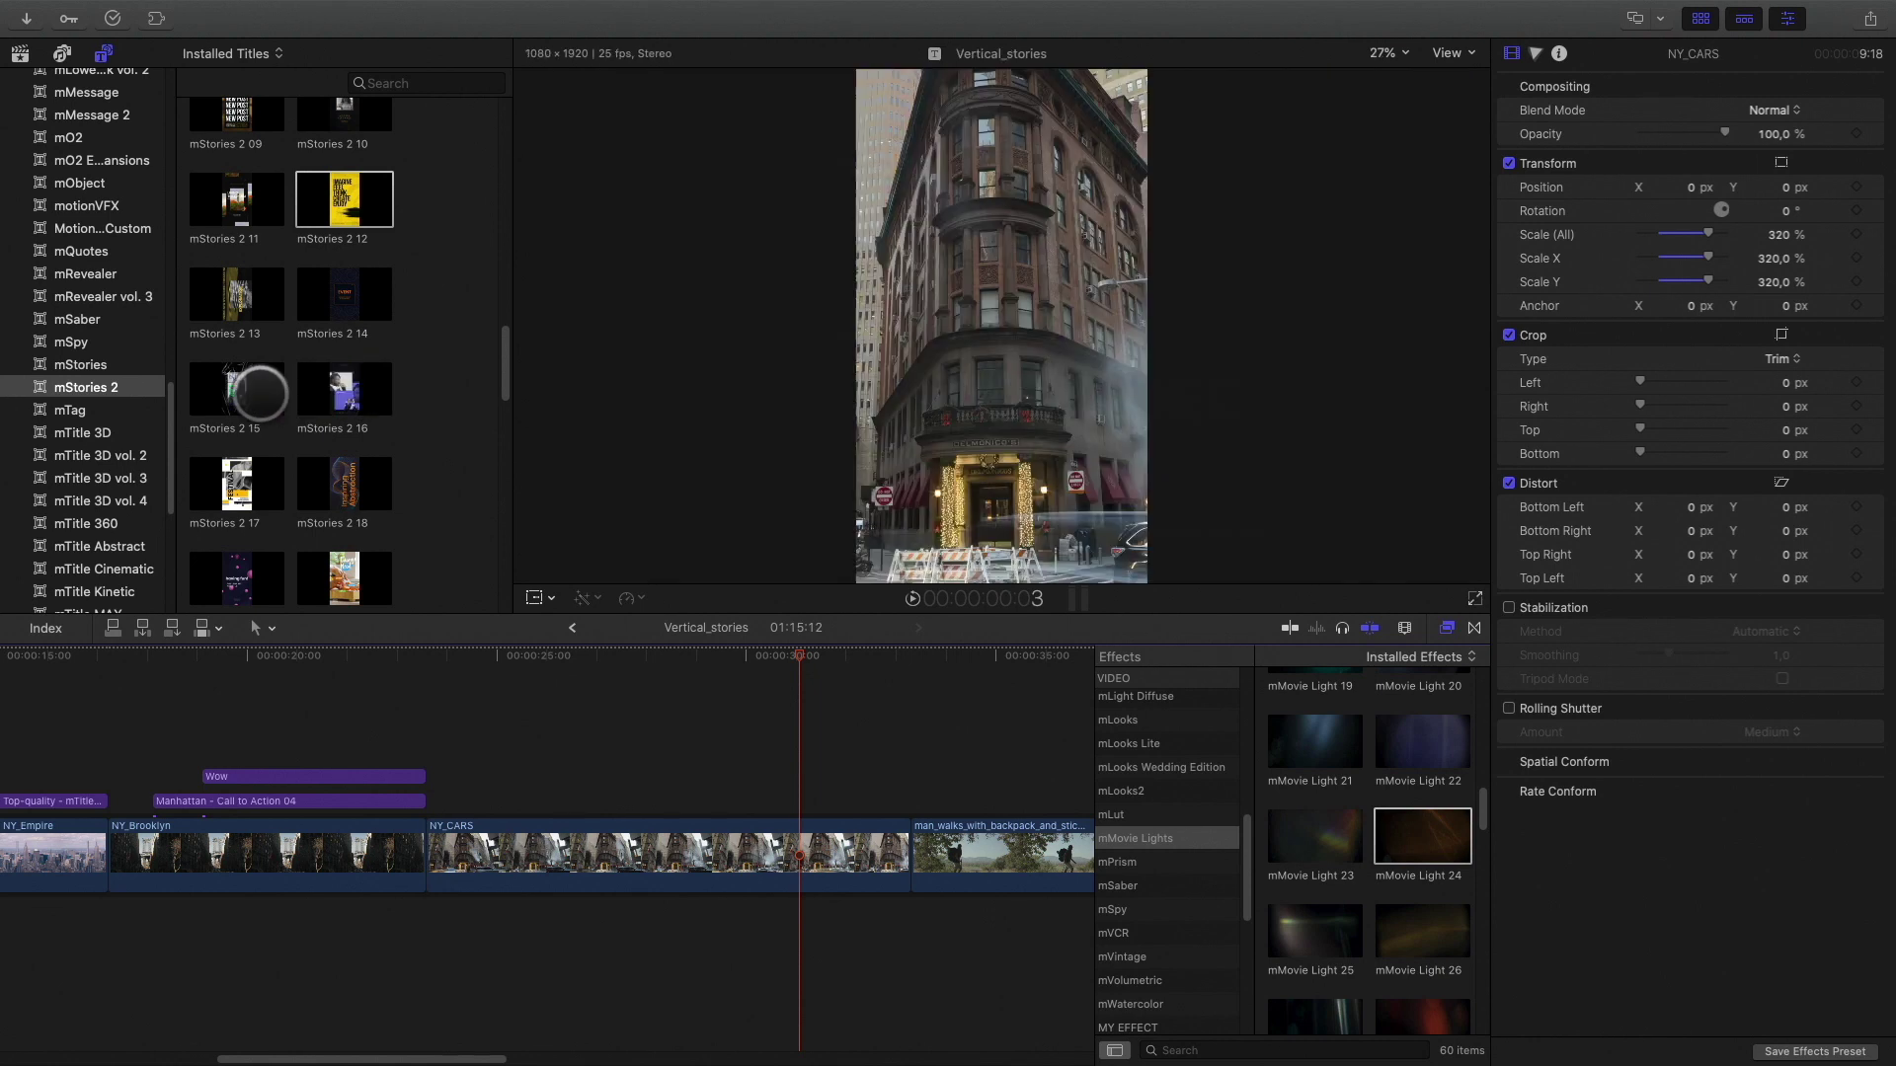
{"action": "scroll", "coordinate": [237, 489], "scroll_direction": "down", "scroll_amount": 6}
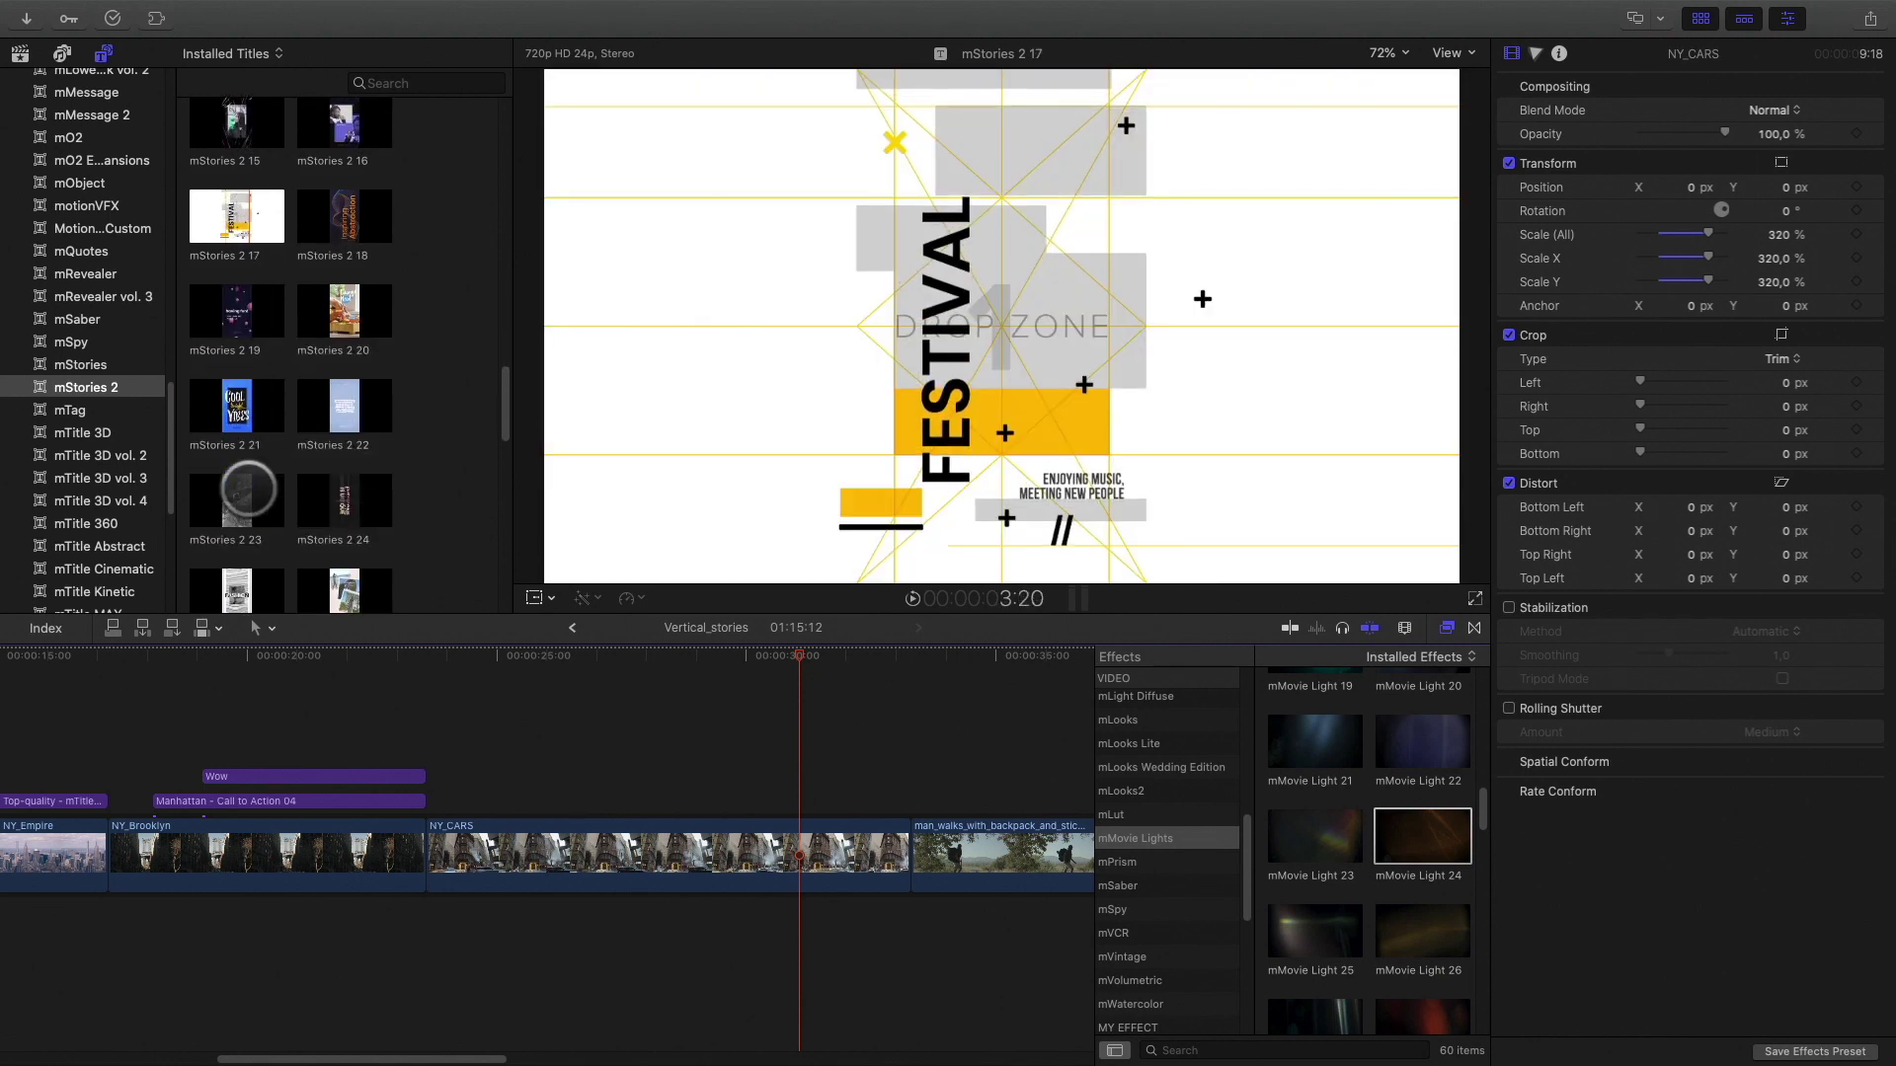
{"action": "scroll", "coordinate": [220, 503], "scroll_direction": "down", "scroll_amount": 8}
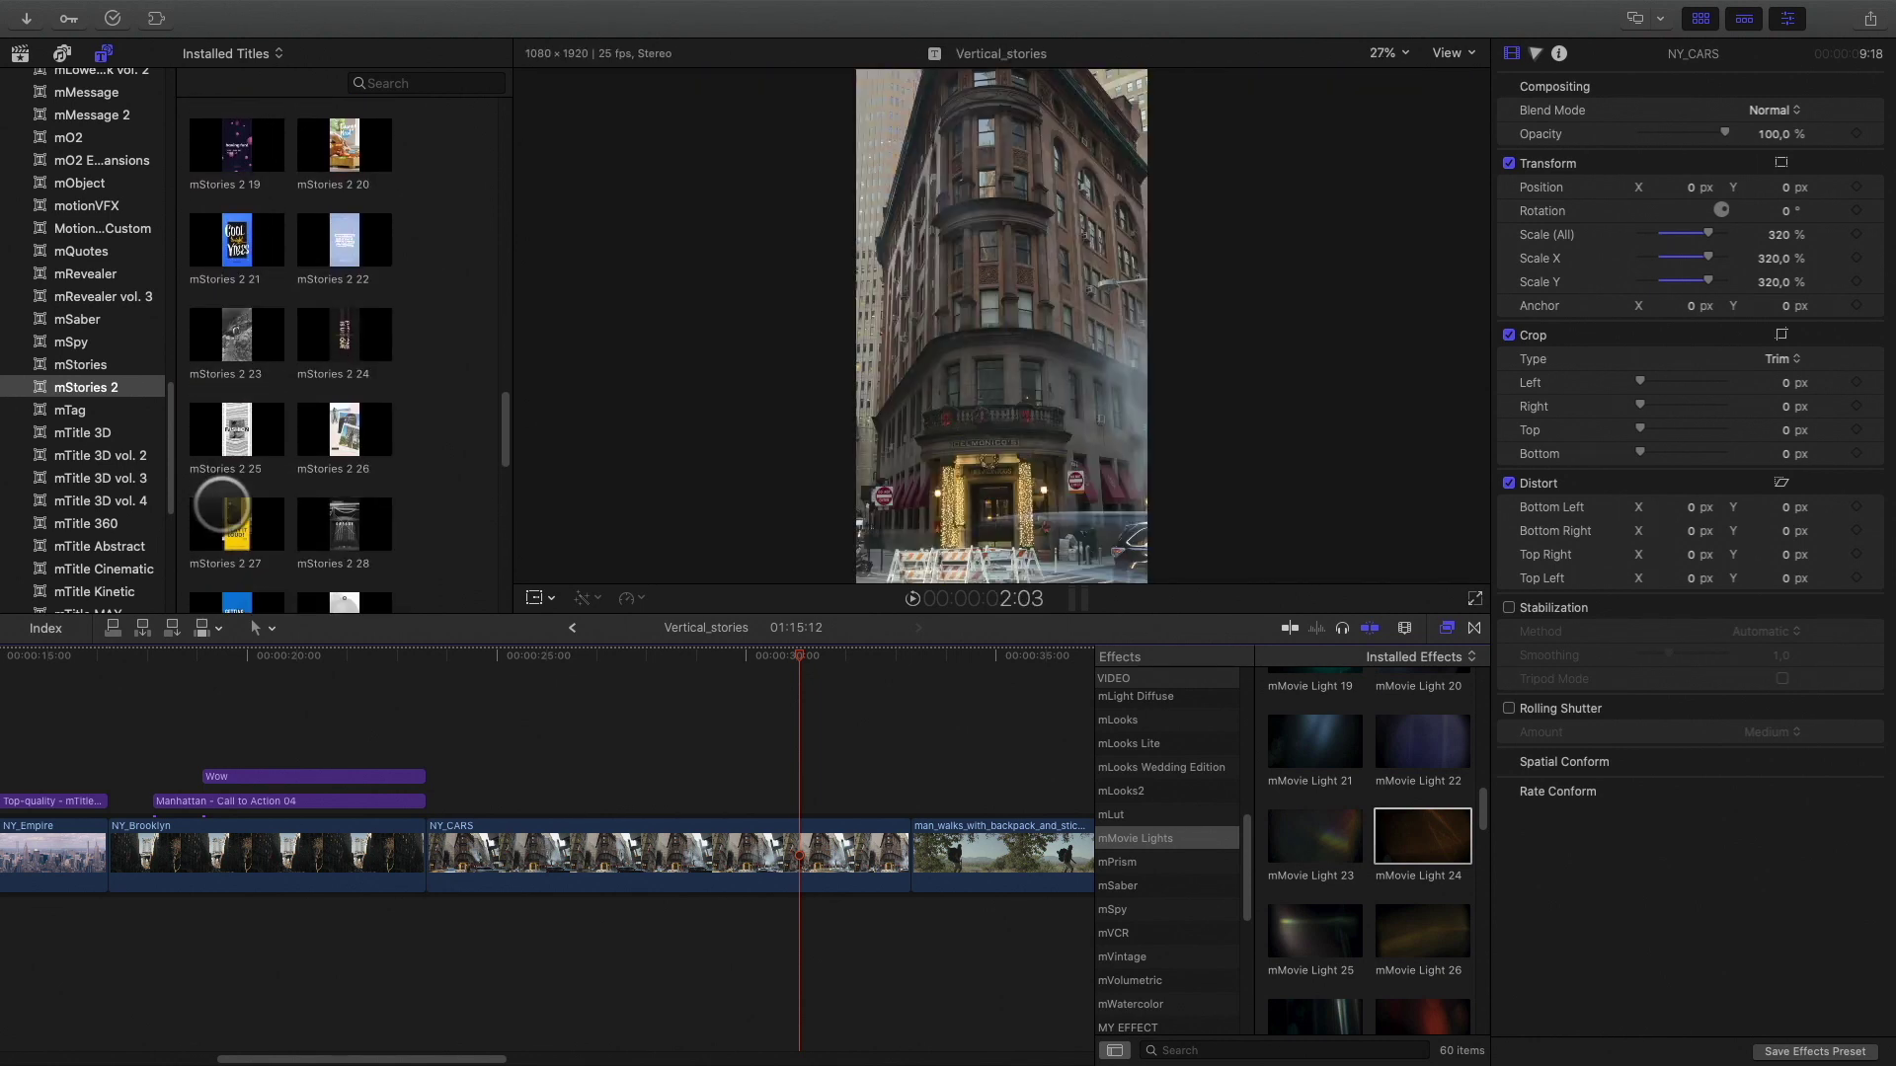
{"action": "scroll", "coordinate": [224, 494], "scroll_direction": "up", "scroll_amount": 2}
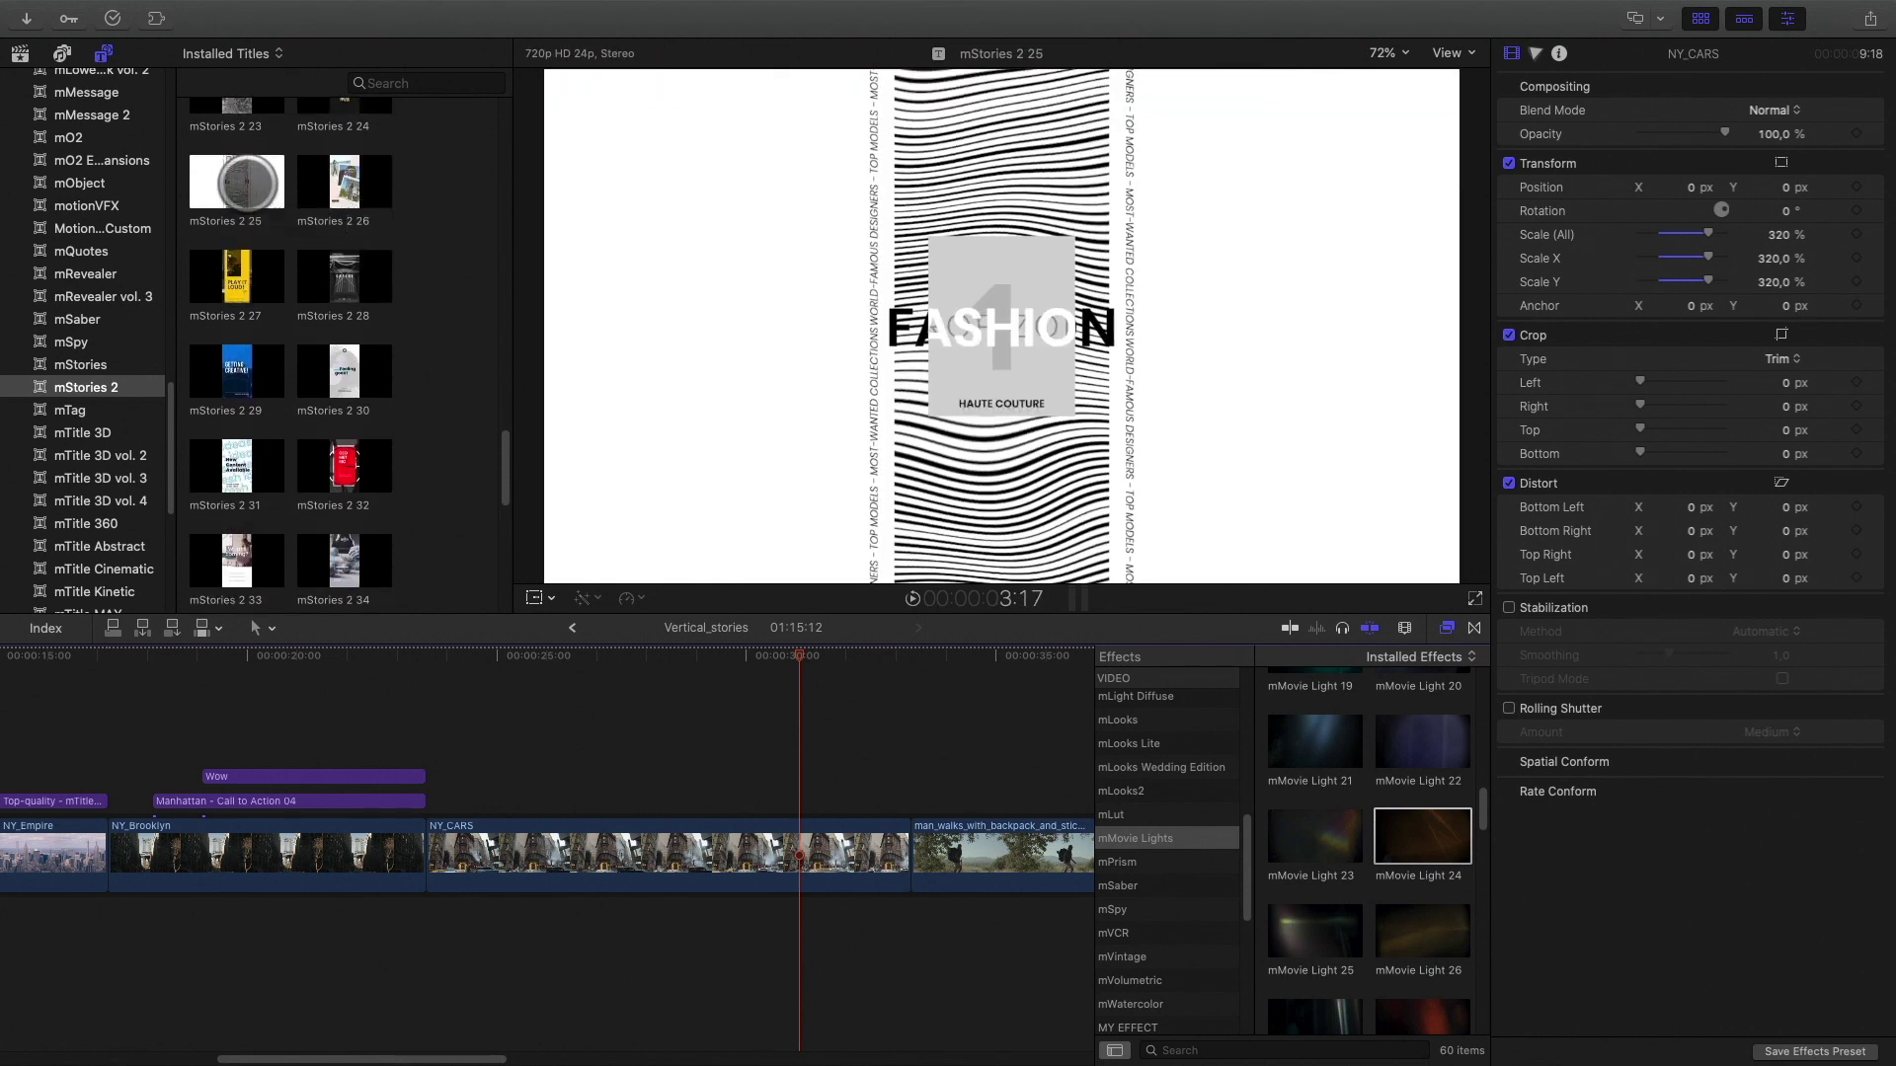
{"action": "scroll", "coordinate": [240, 182], "scroll_direction": "down", "scroll_amount": 5}
{"action": "left_click_drag", "start_coordinate": [237, 449], "coordinate": [614, 796]}
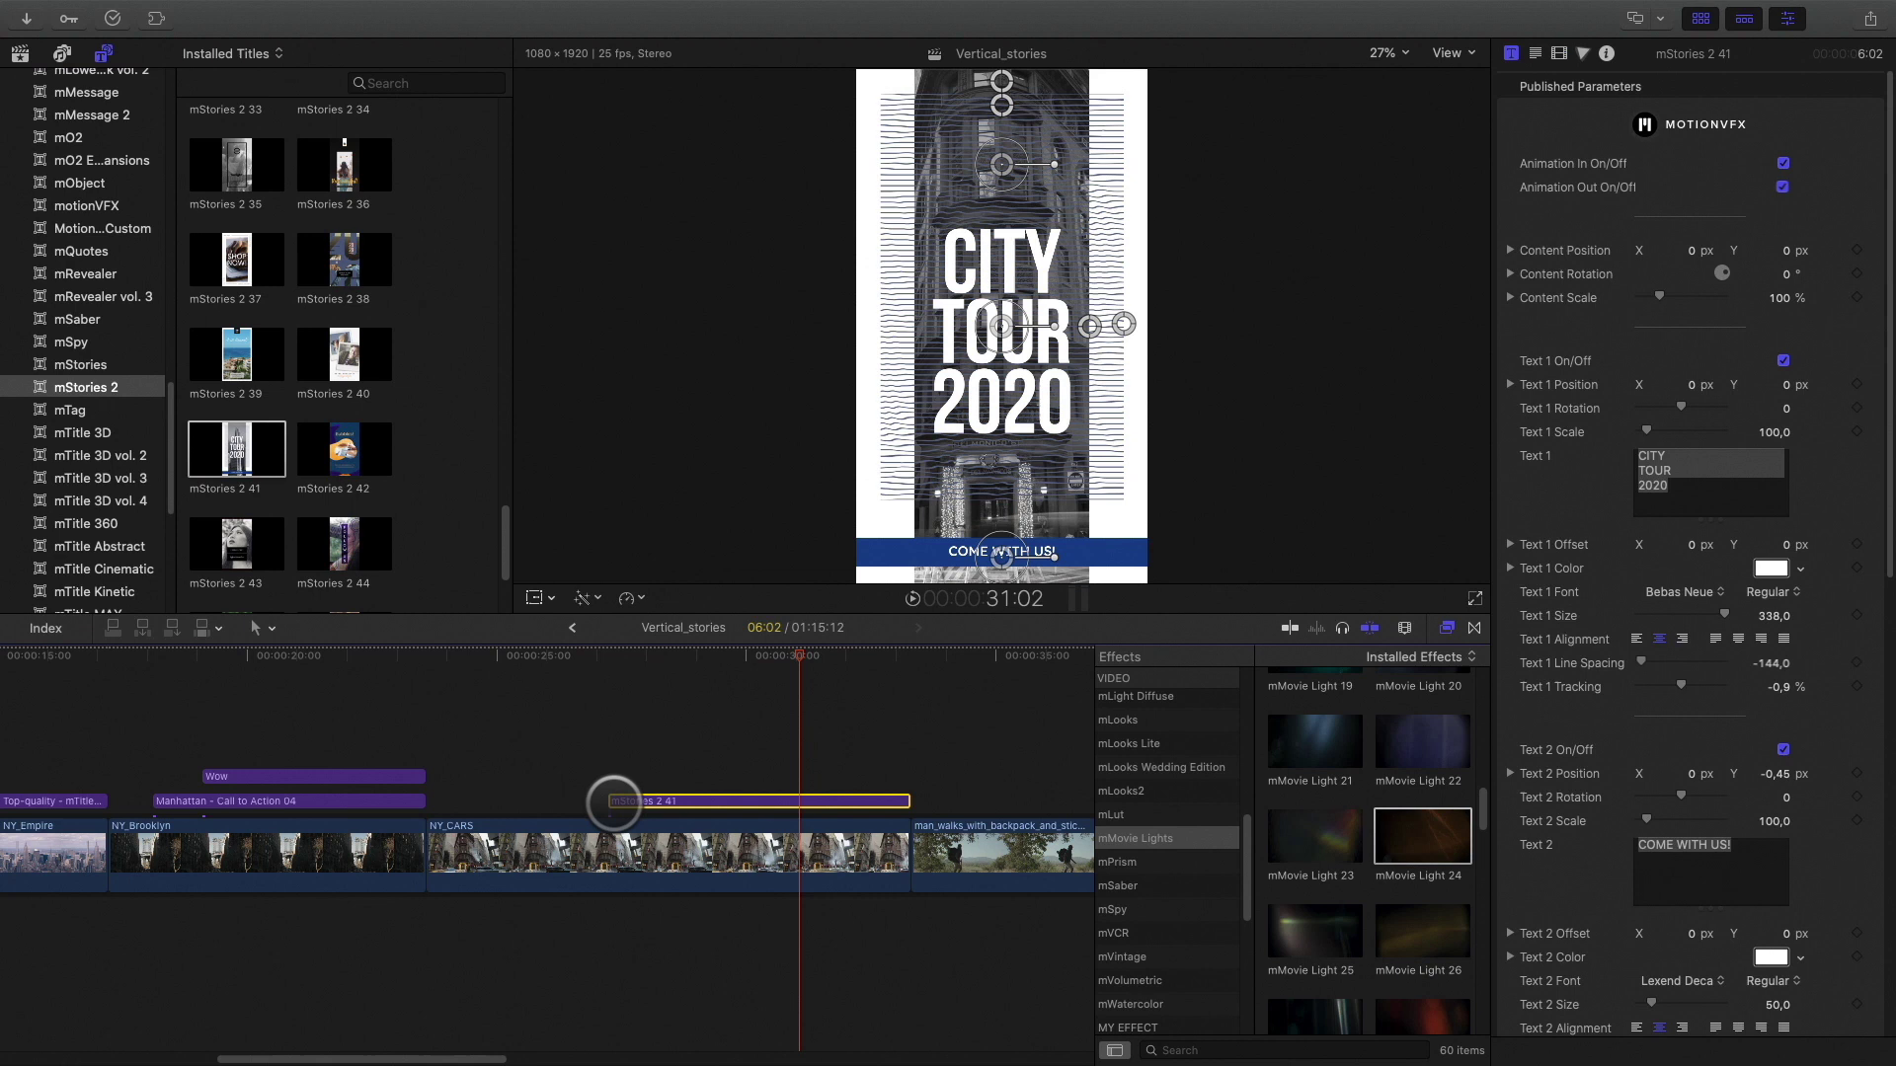
{"action": "left_click", "coordinate": [428, 658]}
{"action": "left_click", "coordinate": [592, 800]}
Set both the Text 1 color and the Bar color of the CITY TOUR 2020 title to orange.
{"action": "left_click", "coordinate": [1771, 569]}
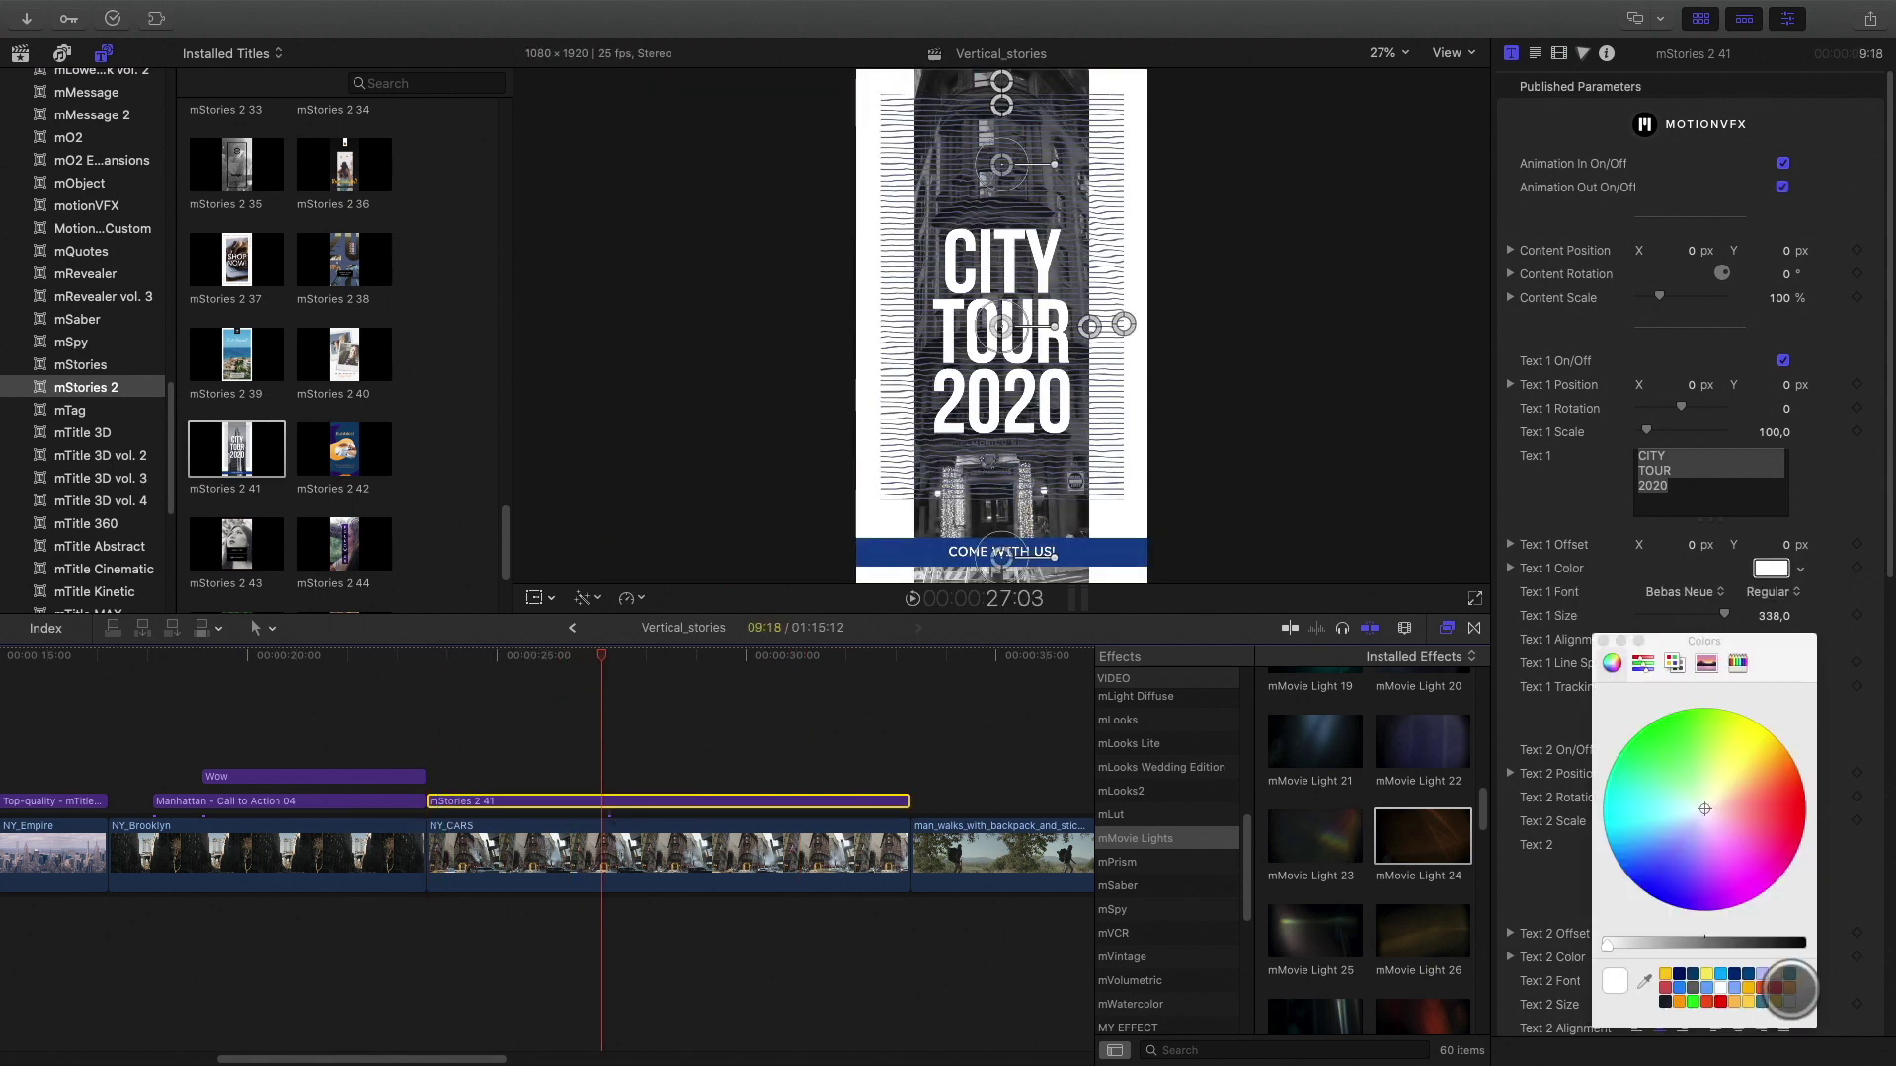
{"action": "left_click", "coordinate": [1777, 987]}
{"action": "left_click", "coordinate": [1602, 641]}
{"action": "scroll", "coordinate": [1734, 868], "scroll_direction": "down", "scroll_amount": 5}
{"action": "left_click", "coordinate": [1770, 890]}
{"action": "left_click", "coordinate": [1788, 985]}
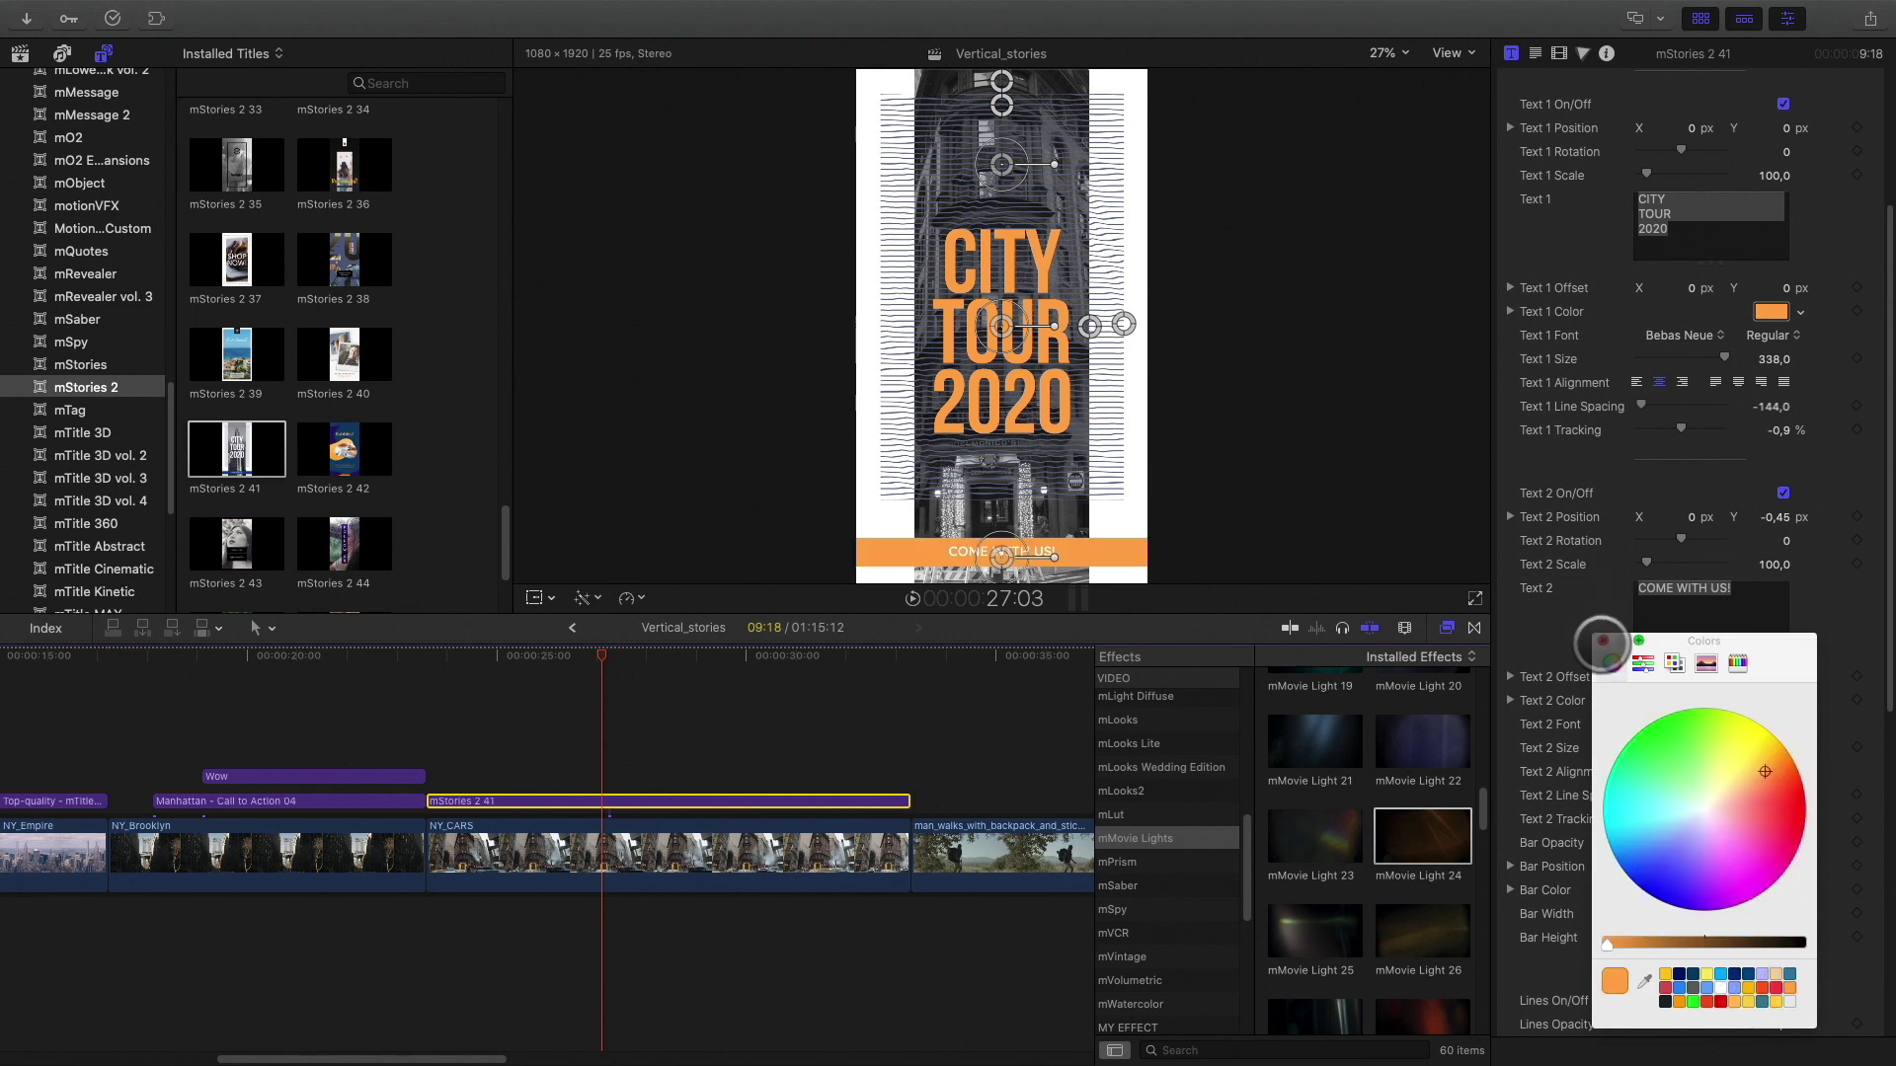
{"action": "left_click", "coordinate": [1602, 641]}
Play the CITY TOUR 2020 title from the start of NY_CARS and look back through the mStories 2 designs.
{"action": "left_click", "coordinate": [436, 656]}
{"action": "key", "text": "space"}
{"action": "mouse_move", "coordinate": [906, 801]}
{"action": "left_mouse_down"}
{"action": "mouse_move", "coordinate": [771, 800]}
{"action": "mouse_move", "coordinate": [905, 801]}
{"action": "left_mouse_up"}
{"action": "left_click_drag", "start_coordinate": [550, 660], "coordinate": [720, 661]}
{"action": "scroll", "coordinate": [441, 469], "scroll_direction": "up", "scroll_amount": 10}
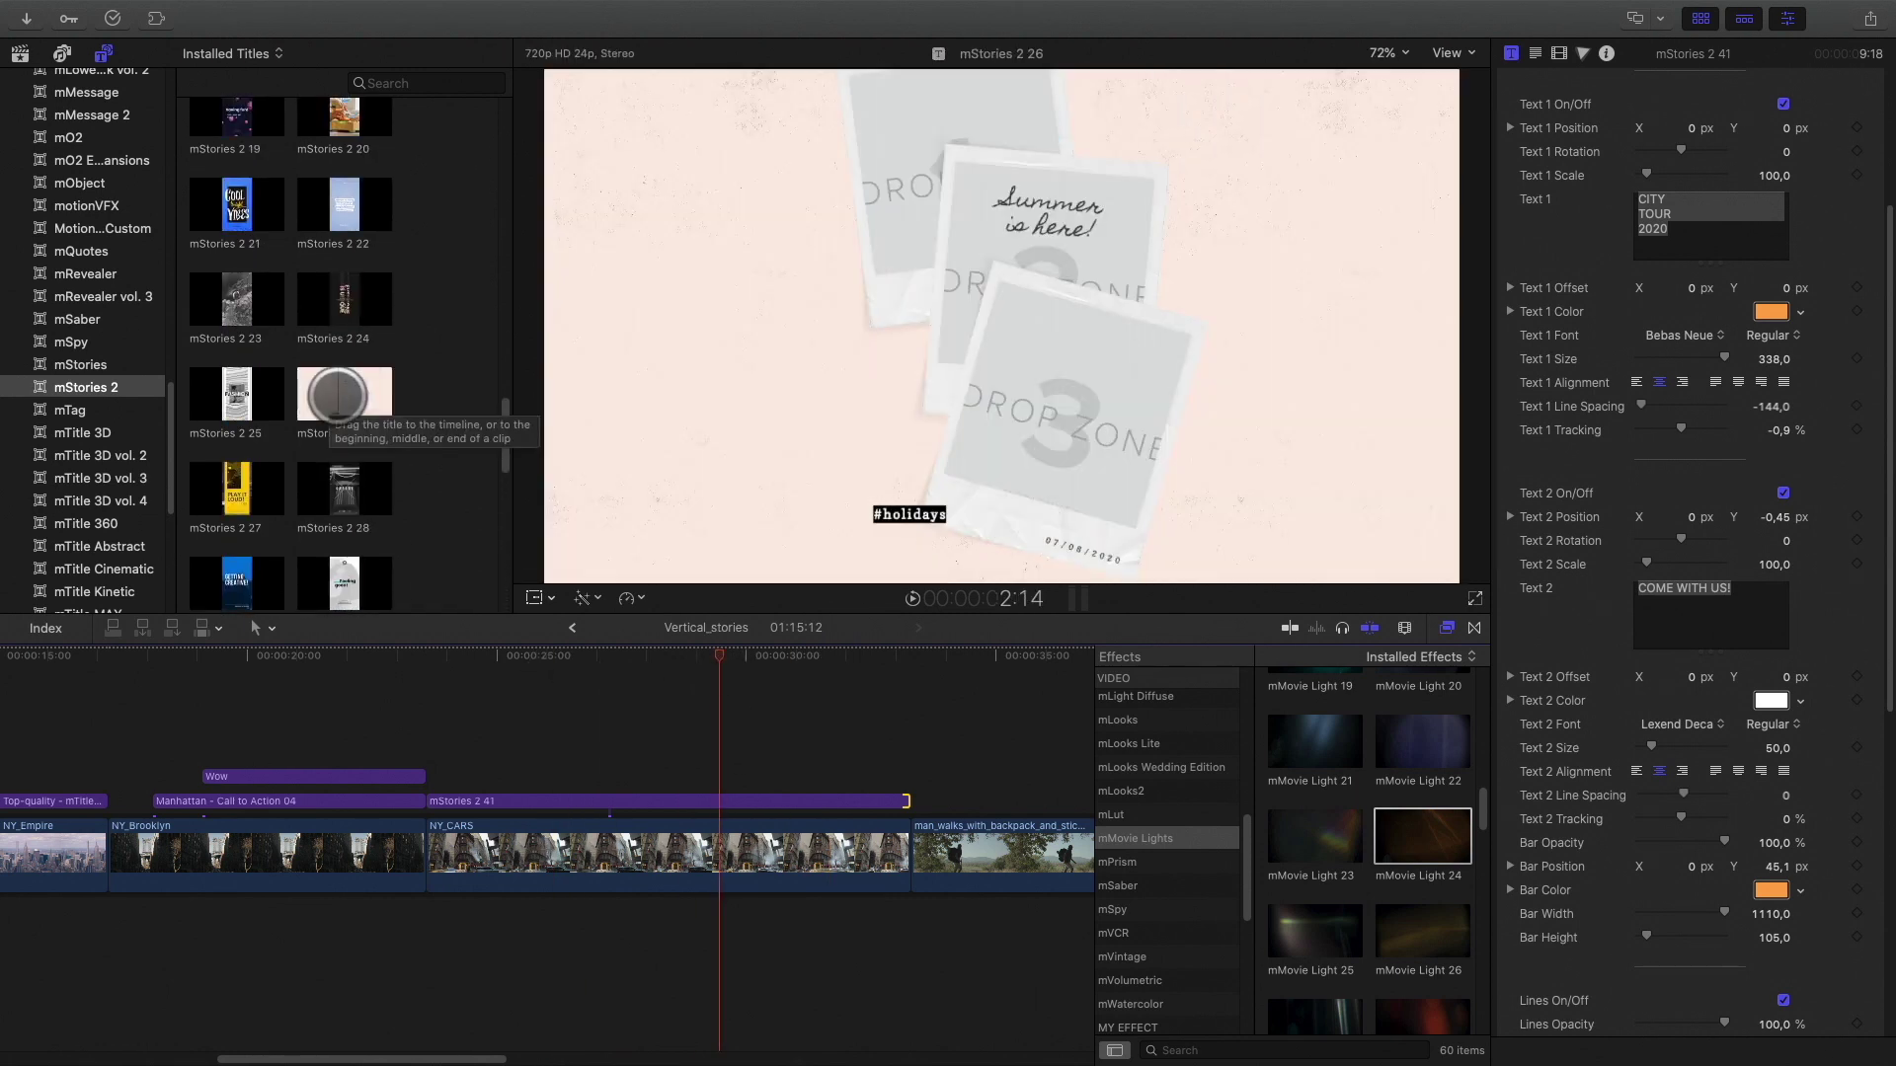
Insert the mStories 2 26 title into the storyline between NY_CARS and the man_walks_with_backpack clip.
{"action": "left_click_drag", "start_coordinate": [370, 404], "coordinate": [909, 850]}
{"action": "scroll", "coordinate": [927, 876], "scroll_direction": "right", "scroll_amount": 5}
{"action": "left_click", "coordinate": [659, 676]}
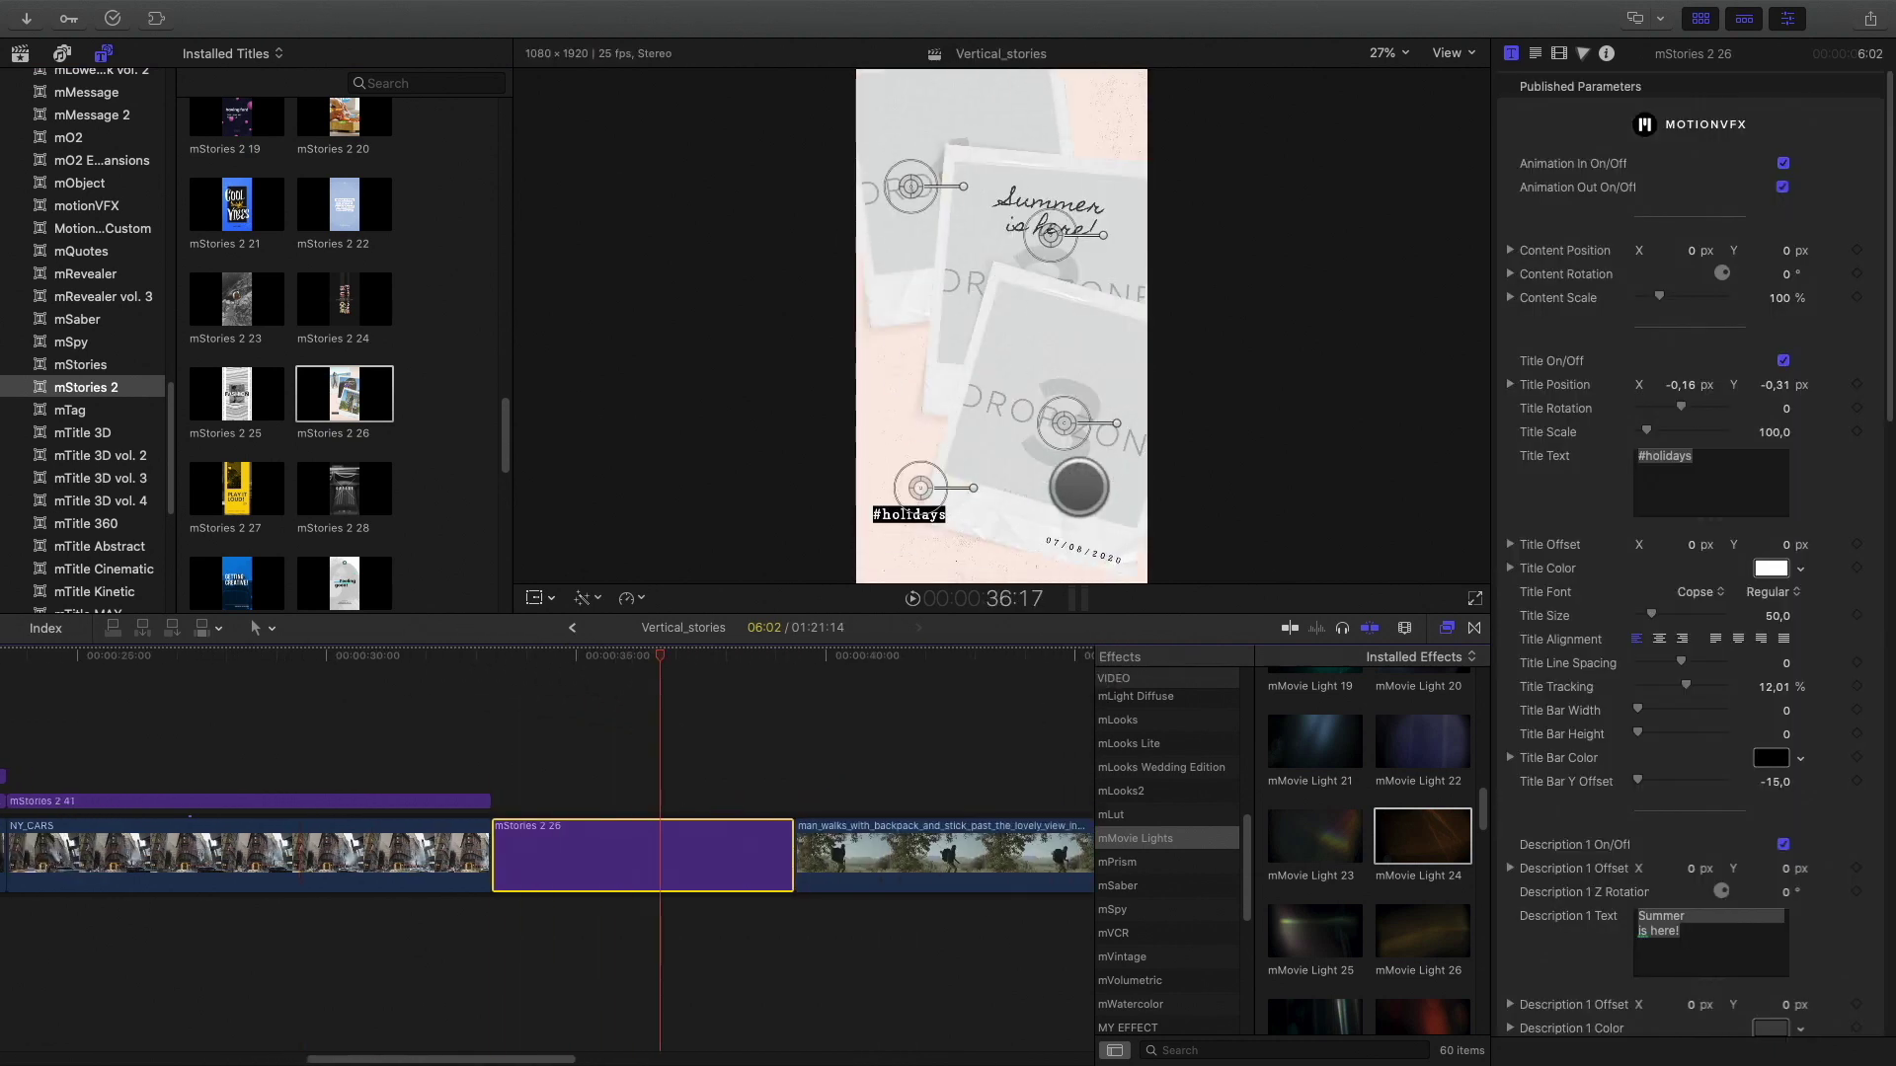
Fill Drop Zone 1 of the mStories 2 26 title with the NY_Group2 clip from MEDIAS.
{"action": "left_click", "coordinate": [20, 53]}
{"action": "left_click", "coordinate": [637, 844]}
{"action": "scroll", "coordinate": [1583, 491], "scroll_direction": "down", "scroll_amount": 8}
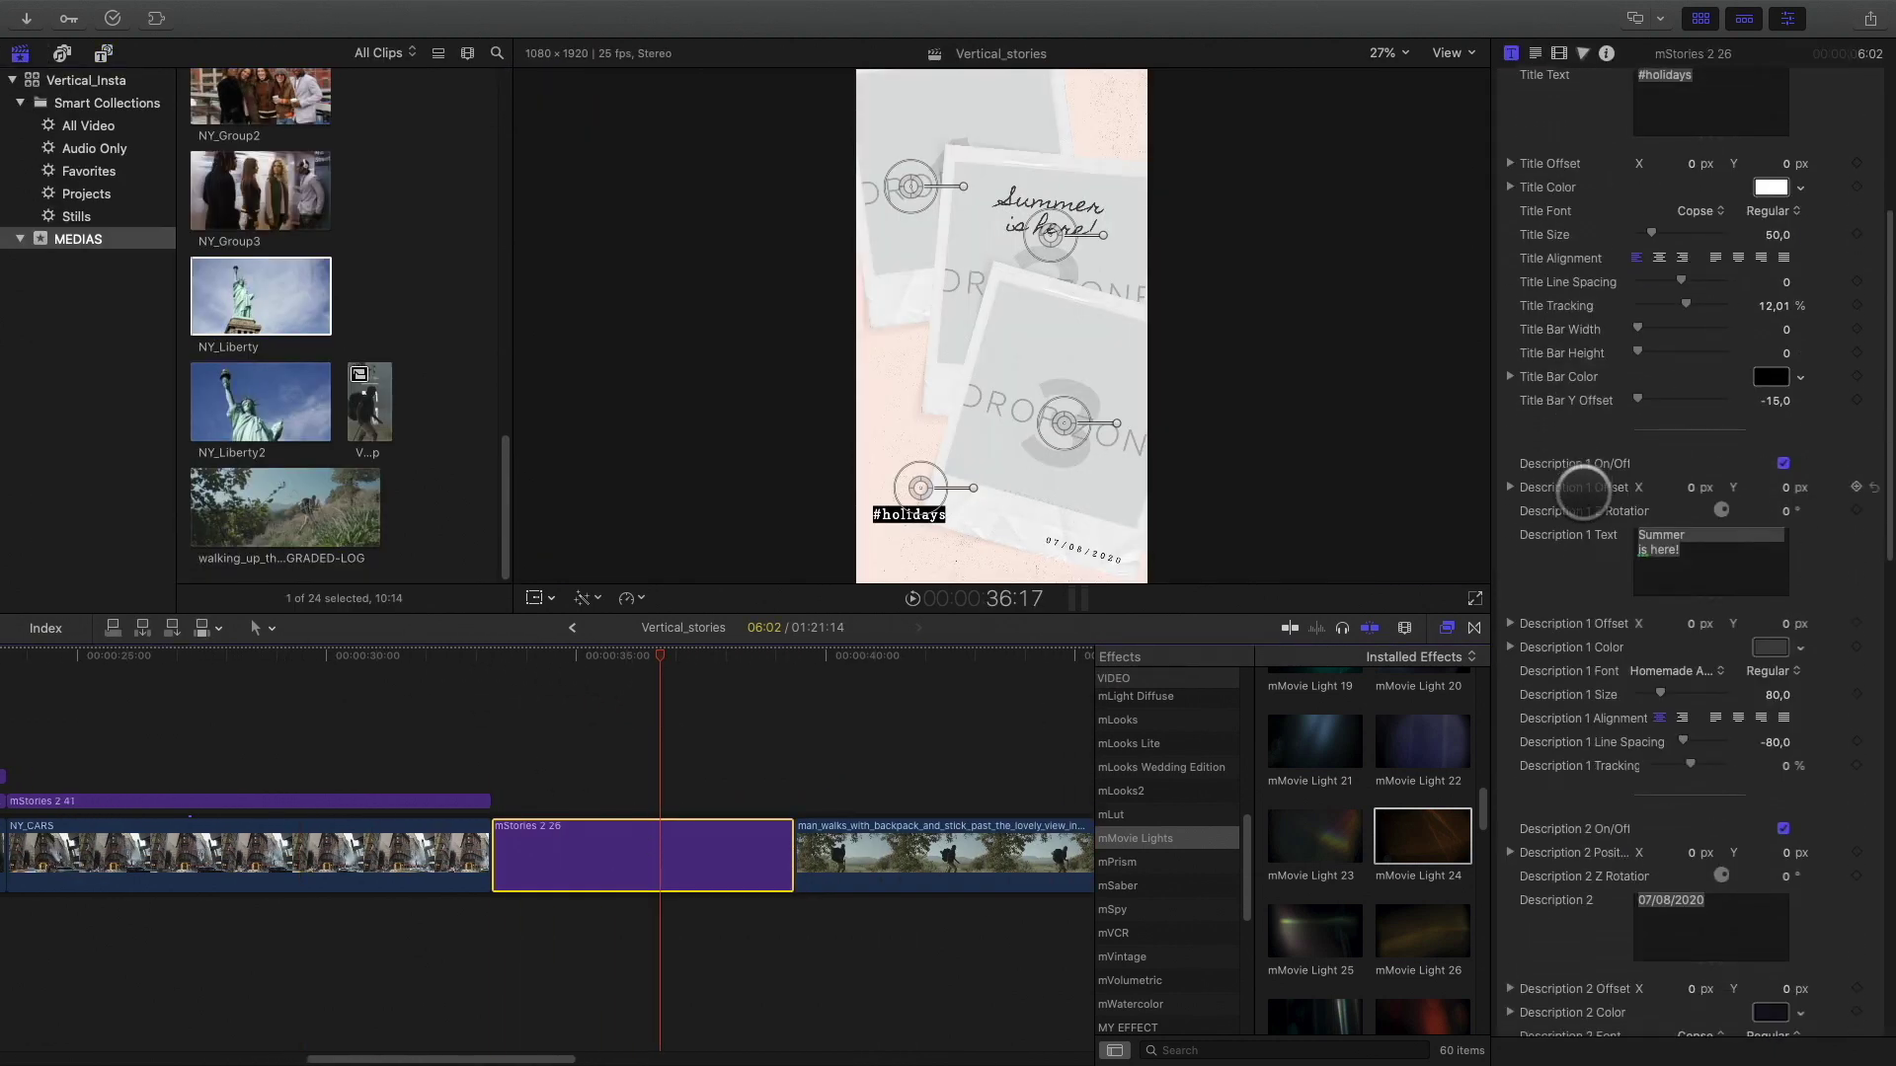
{"action": "scroll", "coordinate": [1583, 491], "scroll_direction": "down", "scroll_amount": 15}
{"action": "left_click", "coordinate": [1746, 591]}
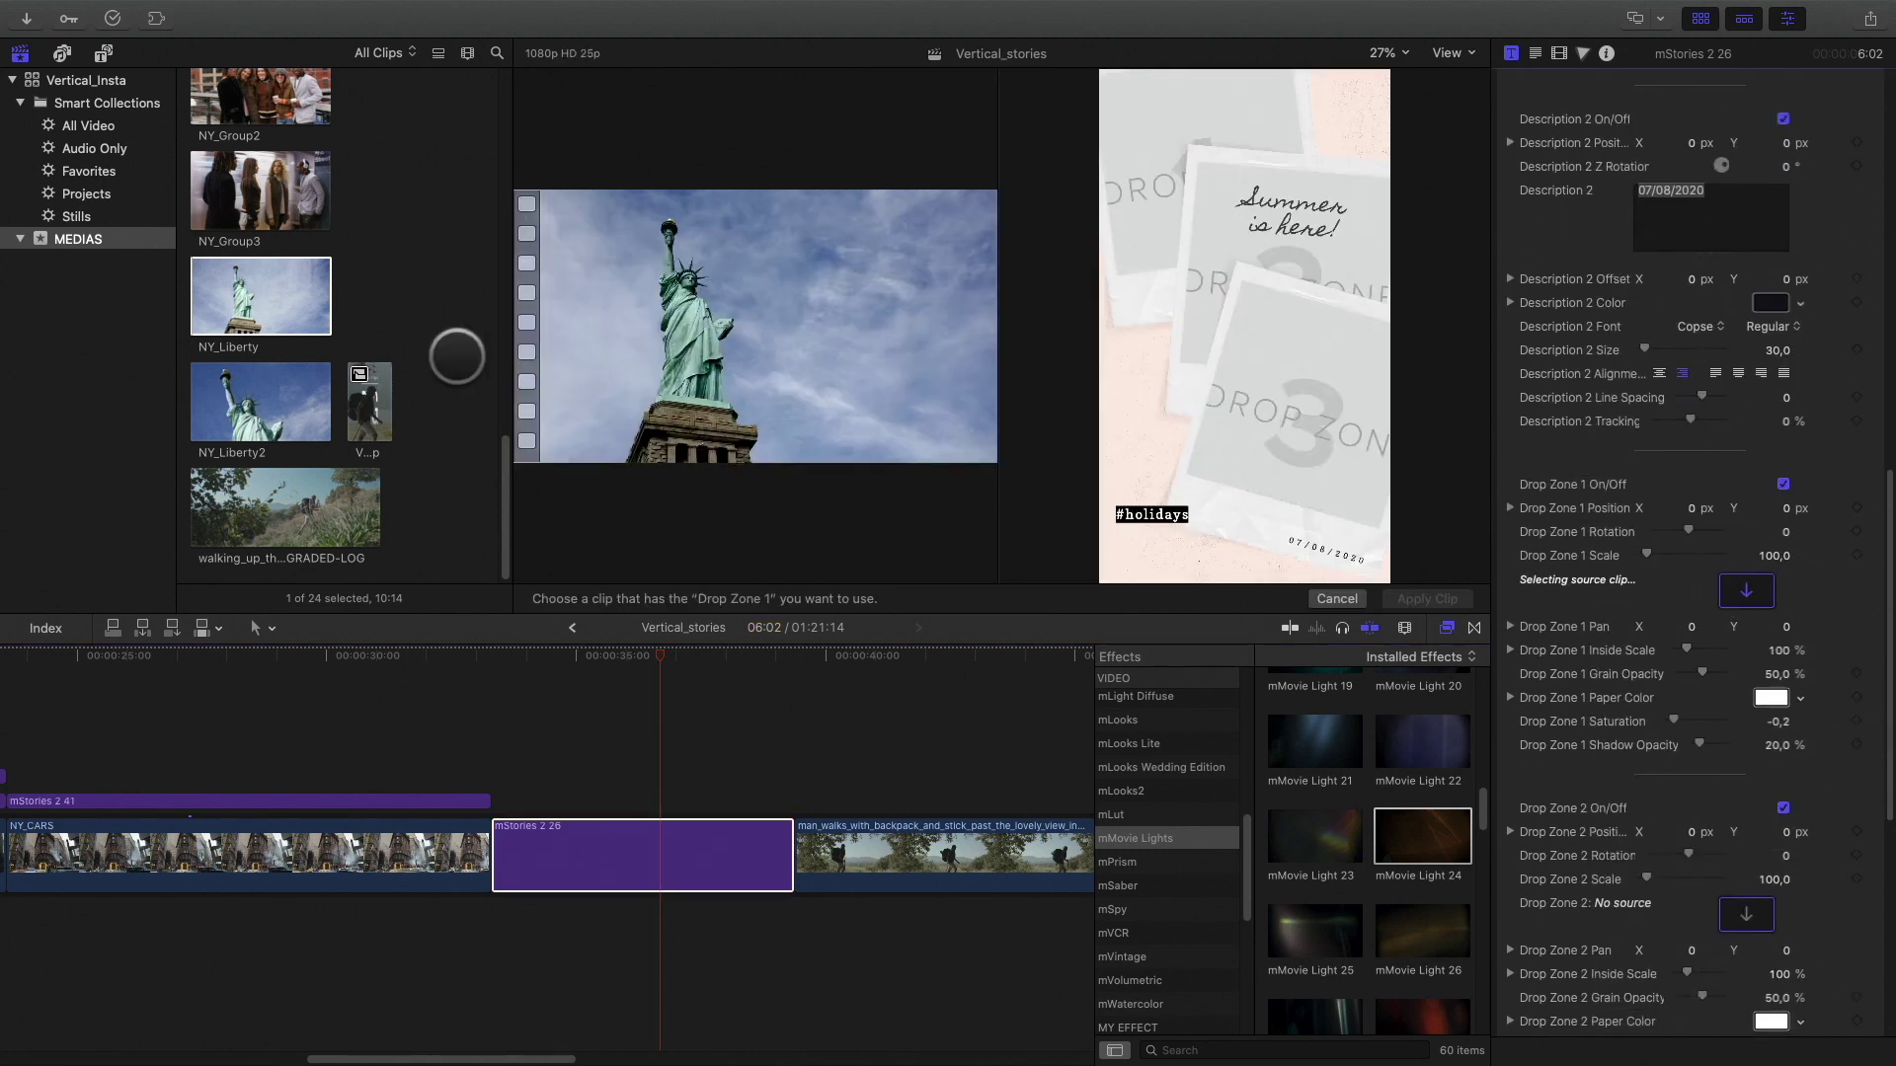
{"action": "scroll", "coordinate": [456, 357], "scroll_direction": "up", "scroll_amount": 4}
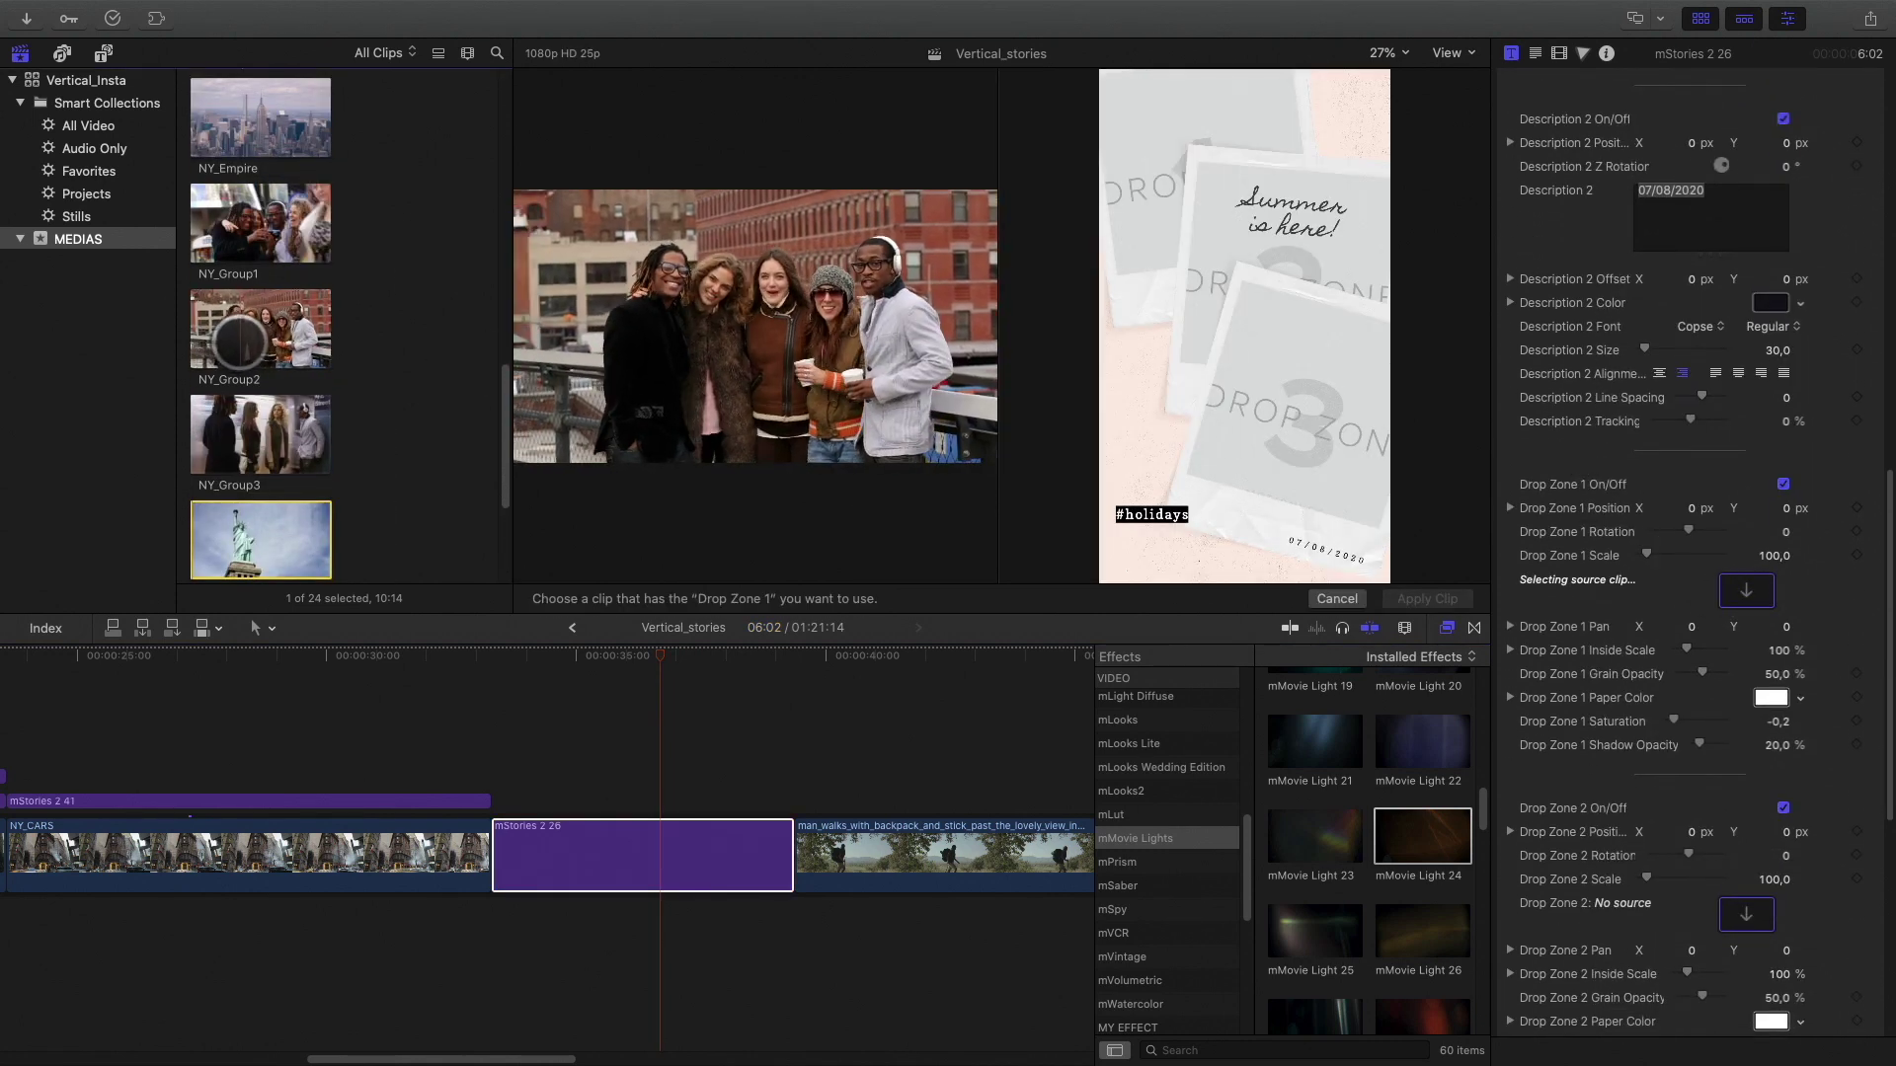
{"action": "left_click", "coordinate": [237, 340]}
{"action": "left_click", "coordinate": [1426, 598]}
{"action": "left_click", "coordinate": [774, 830]}
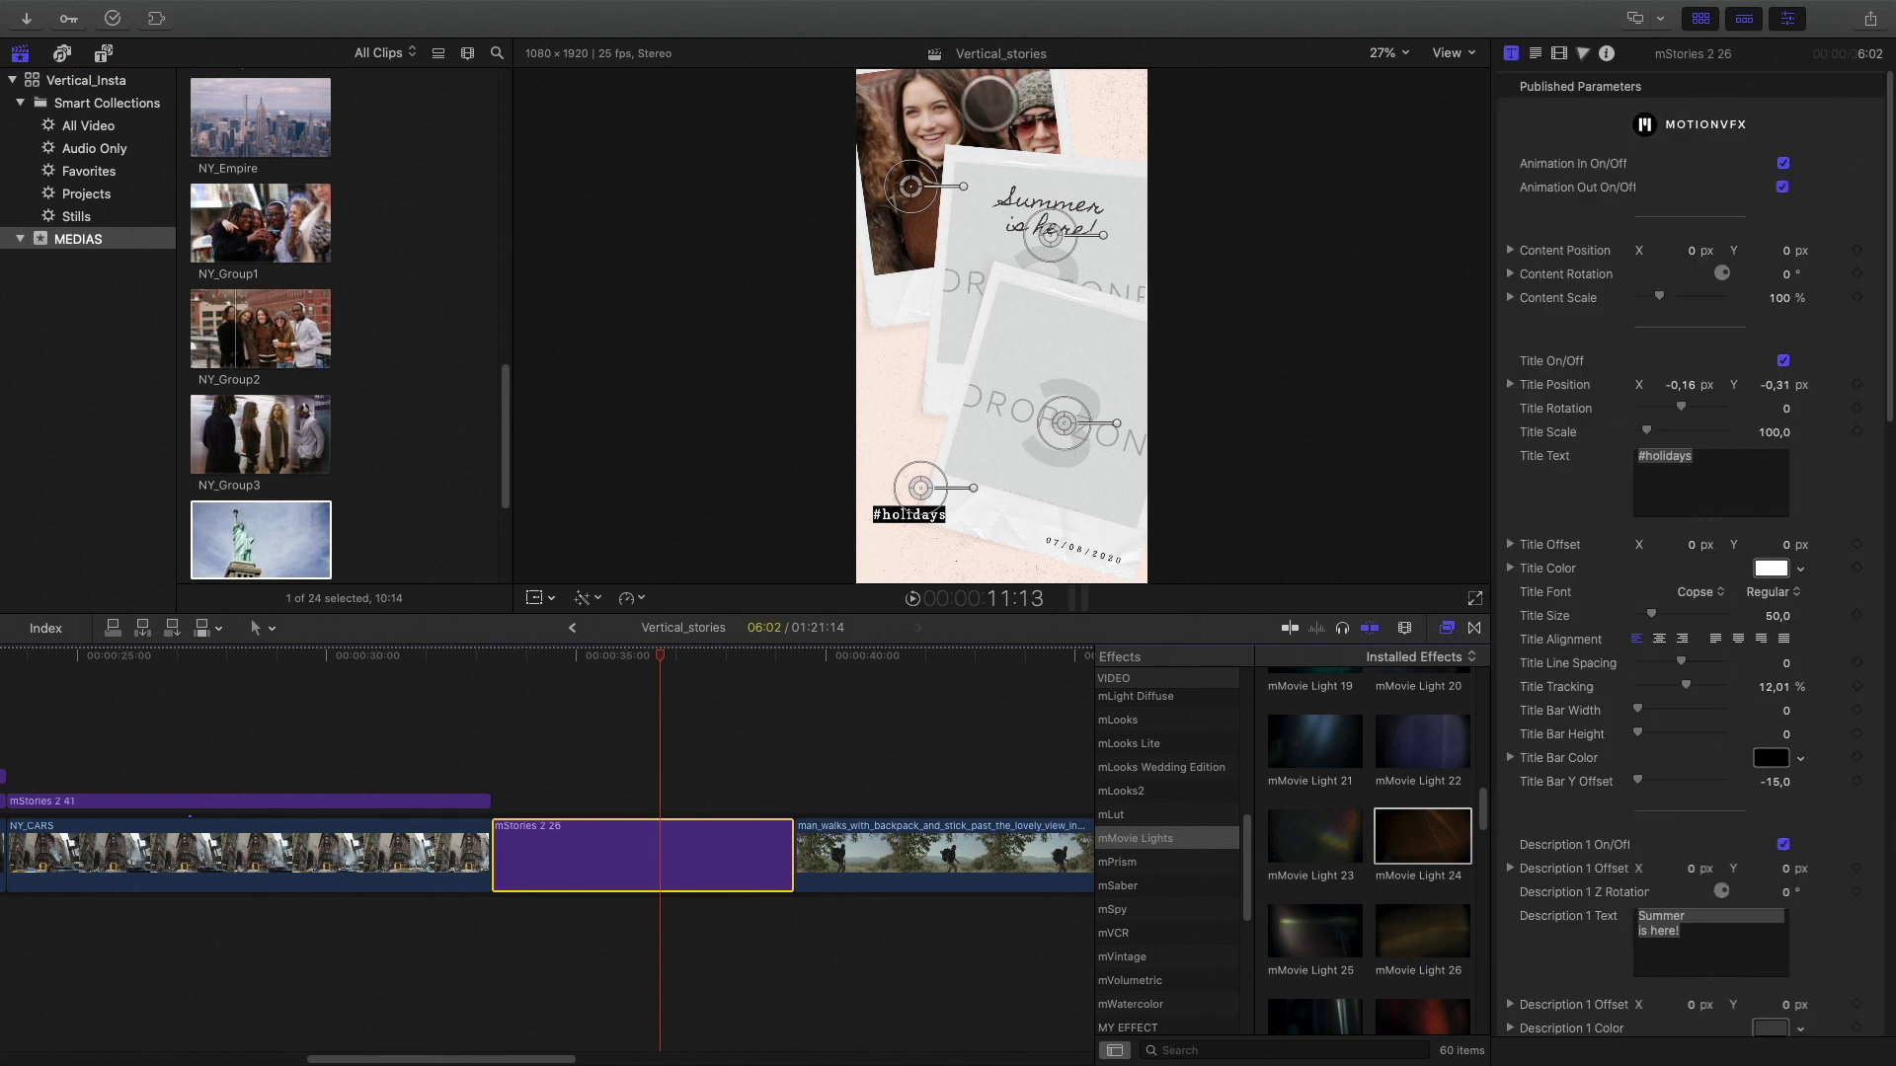
Set the Drop Zone 1 Inside Scale to 42 % and its Pan to X 1,9 and Y 7,5.
{"action": "scroll", "coordinate": [1554, 796], "scroll_direction": "down", "scroll_amount": 10}
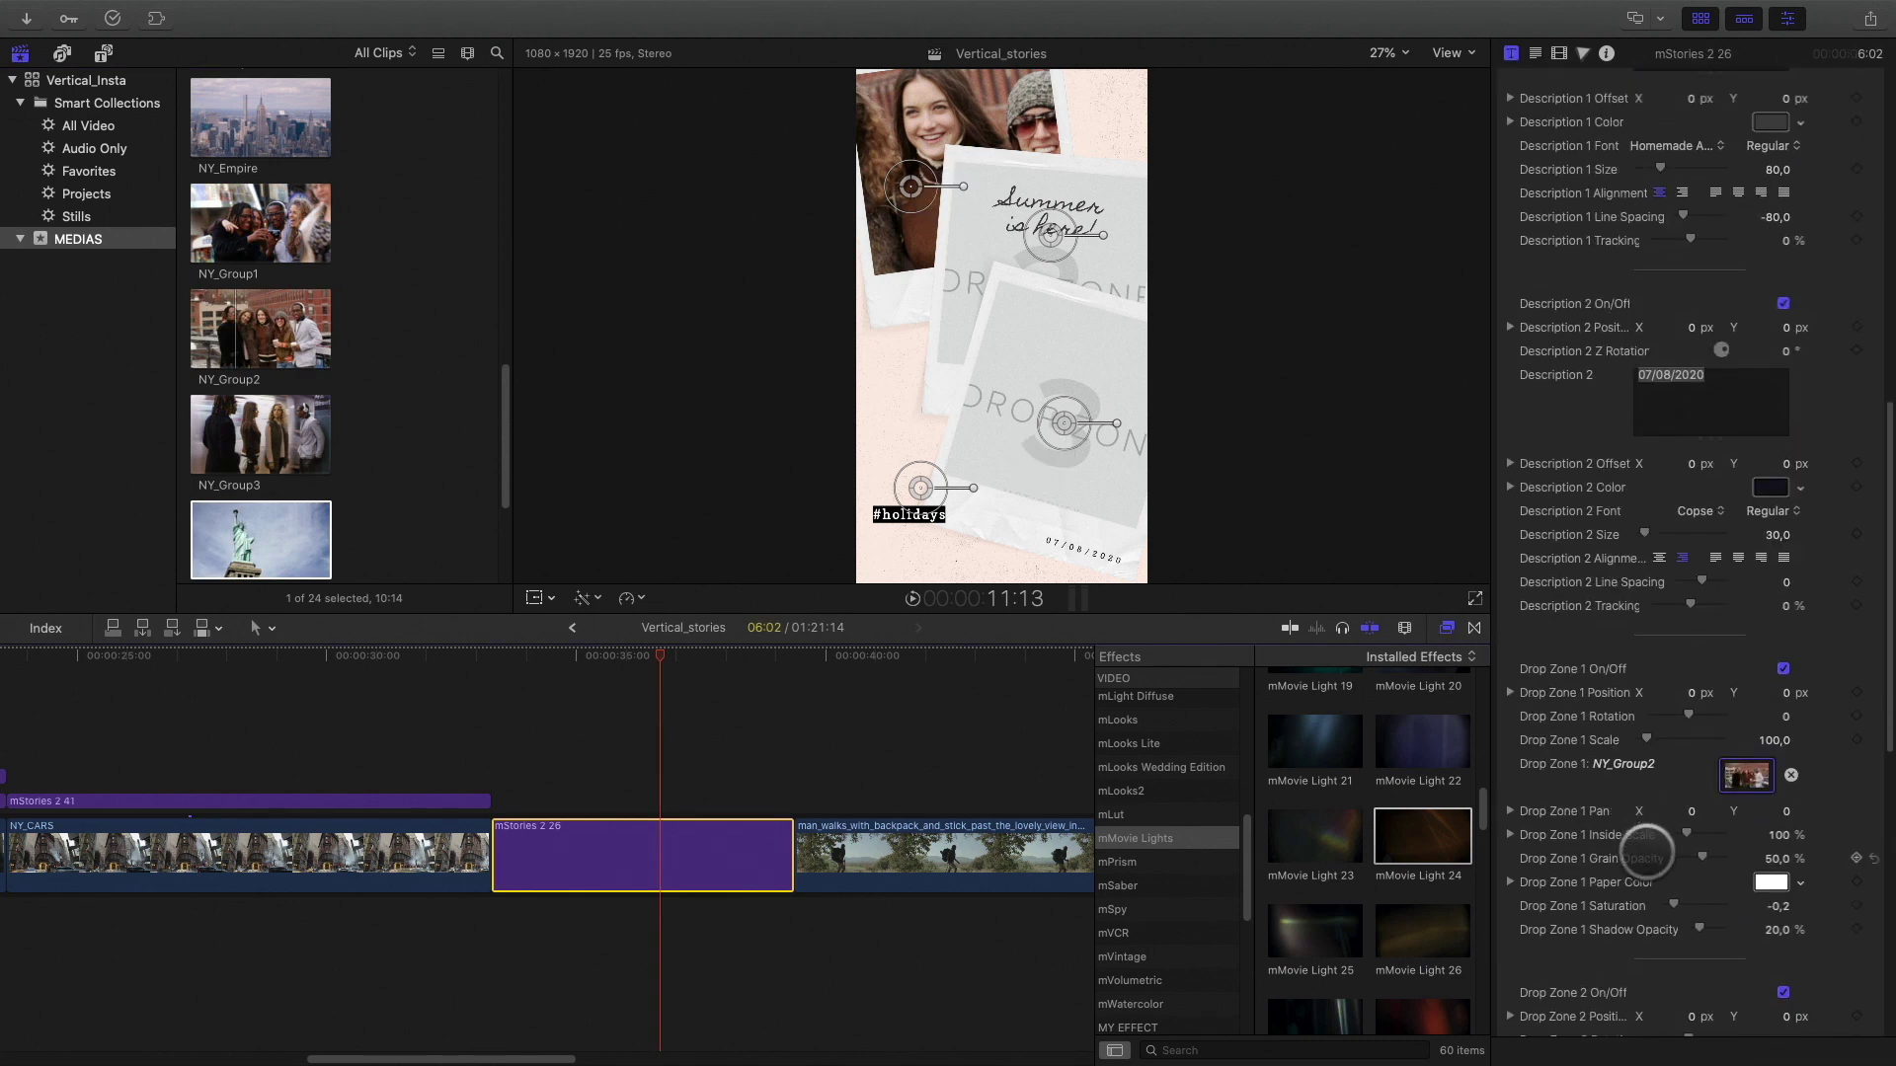
{"action": "scroll", "coordinate": [1647, 851], "scroll_direction": "up", "scroll_amount": 3}
{"action": "left_click_drag", "start_coordinate": [1686, 721], "coordinate": [1783, 694]}
{"action": "mouse_move", "coordinate": [1683, 721]}
{"action": "left_mouse_down"}
{"action": "mouse_move", "coordinate": [1701, 750]}
{"action": "mouse_move", "coordinate": [1688, 698]}
{"action": "left_mouse_up"}
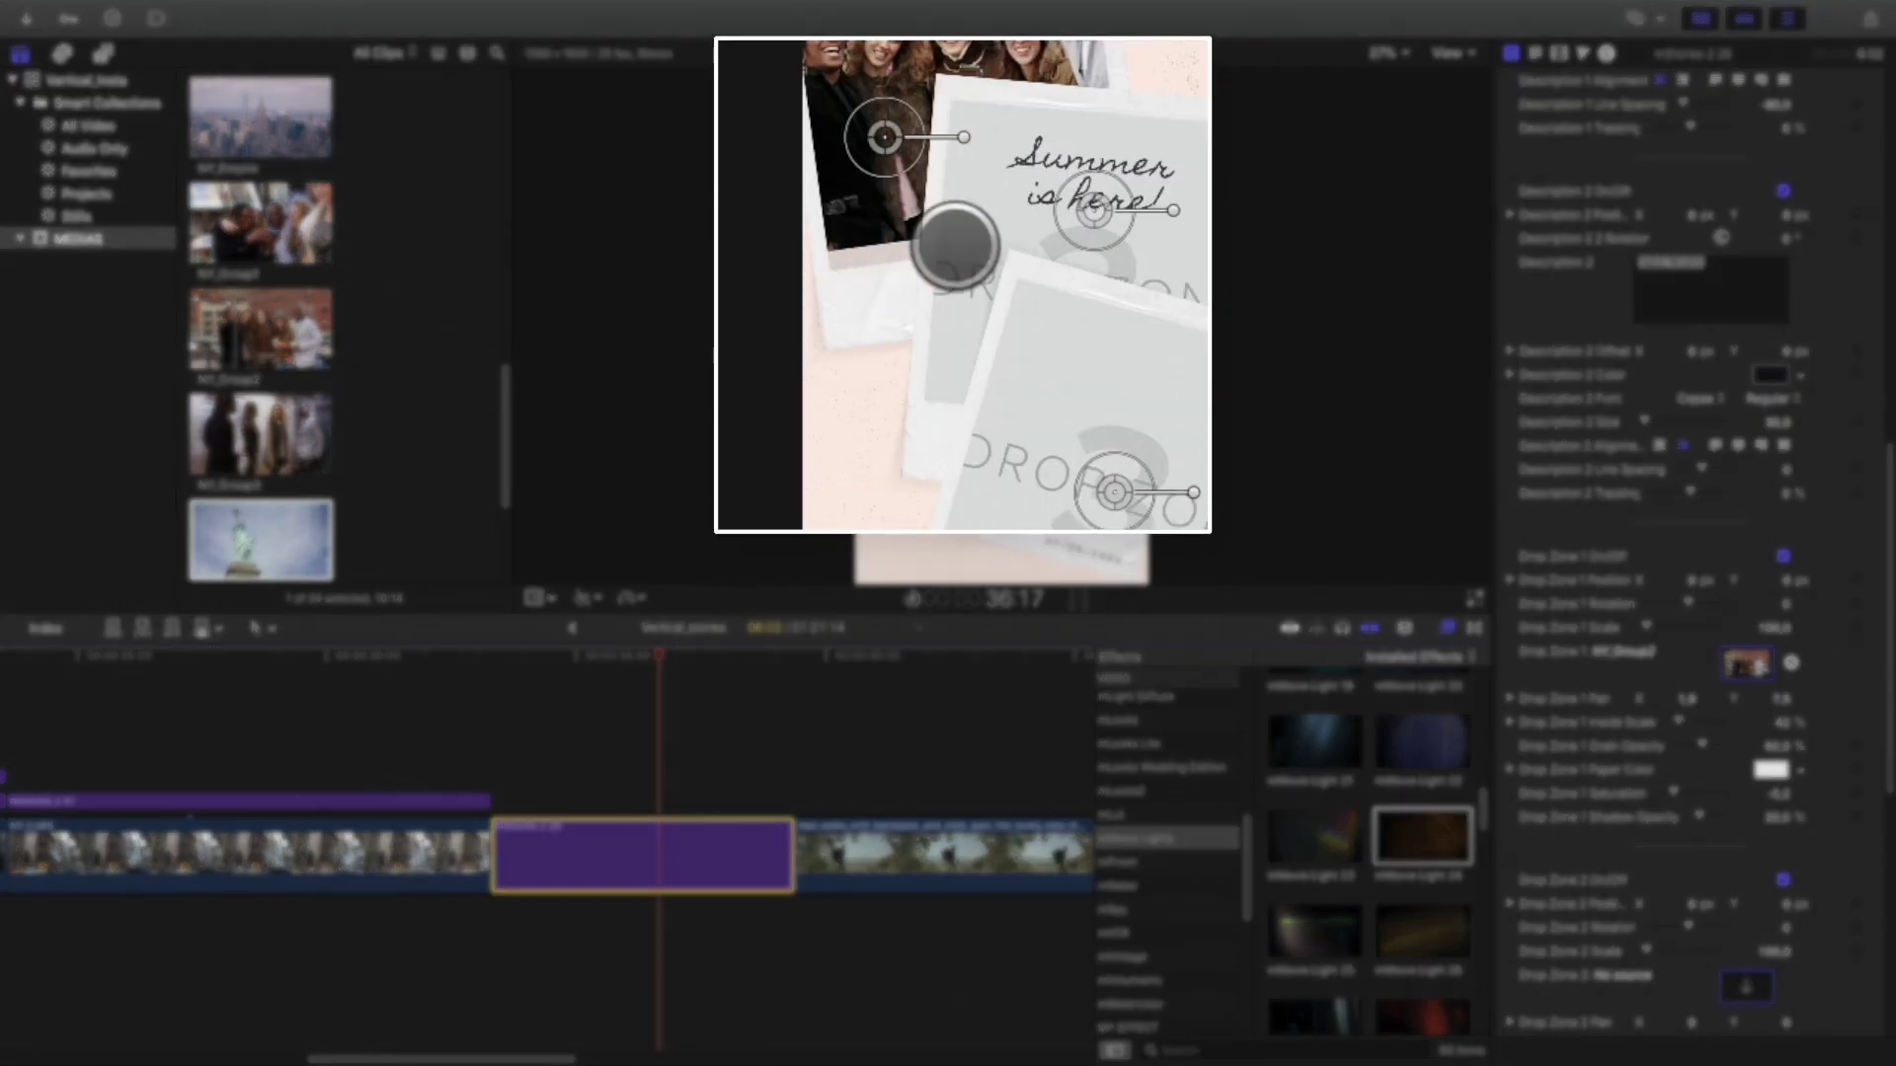
Fill Drop Zone 2 with NY_Group3, setting its Inside Scale to 30 % and its Pan Y to 9,0.
{"action": "left_click", "coordinate": [1745, 986]}
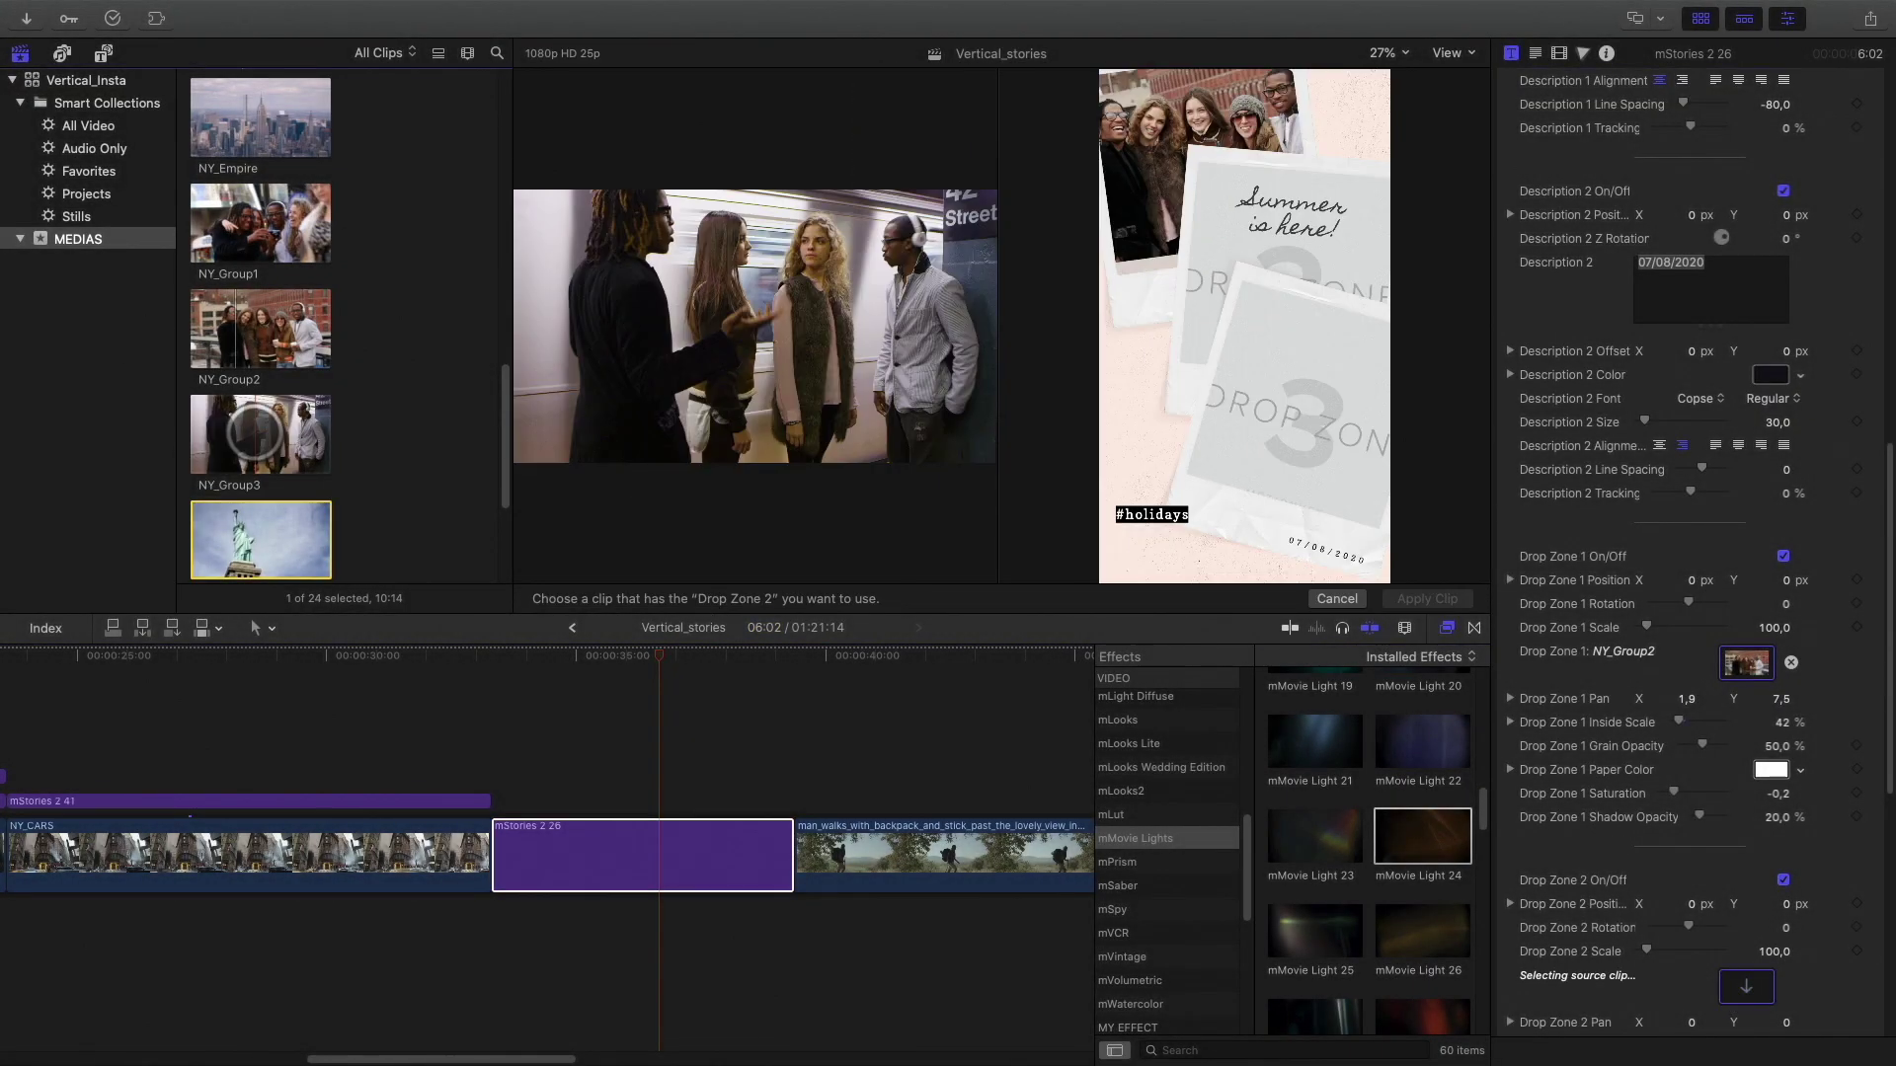
{"action": "left_click", "coordinate": [1427, 598]}
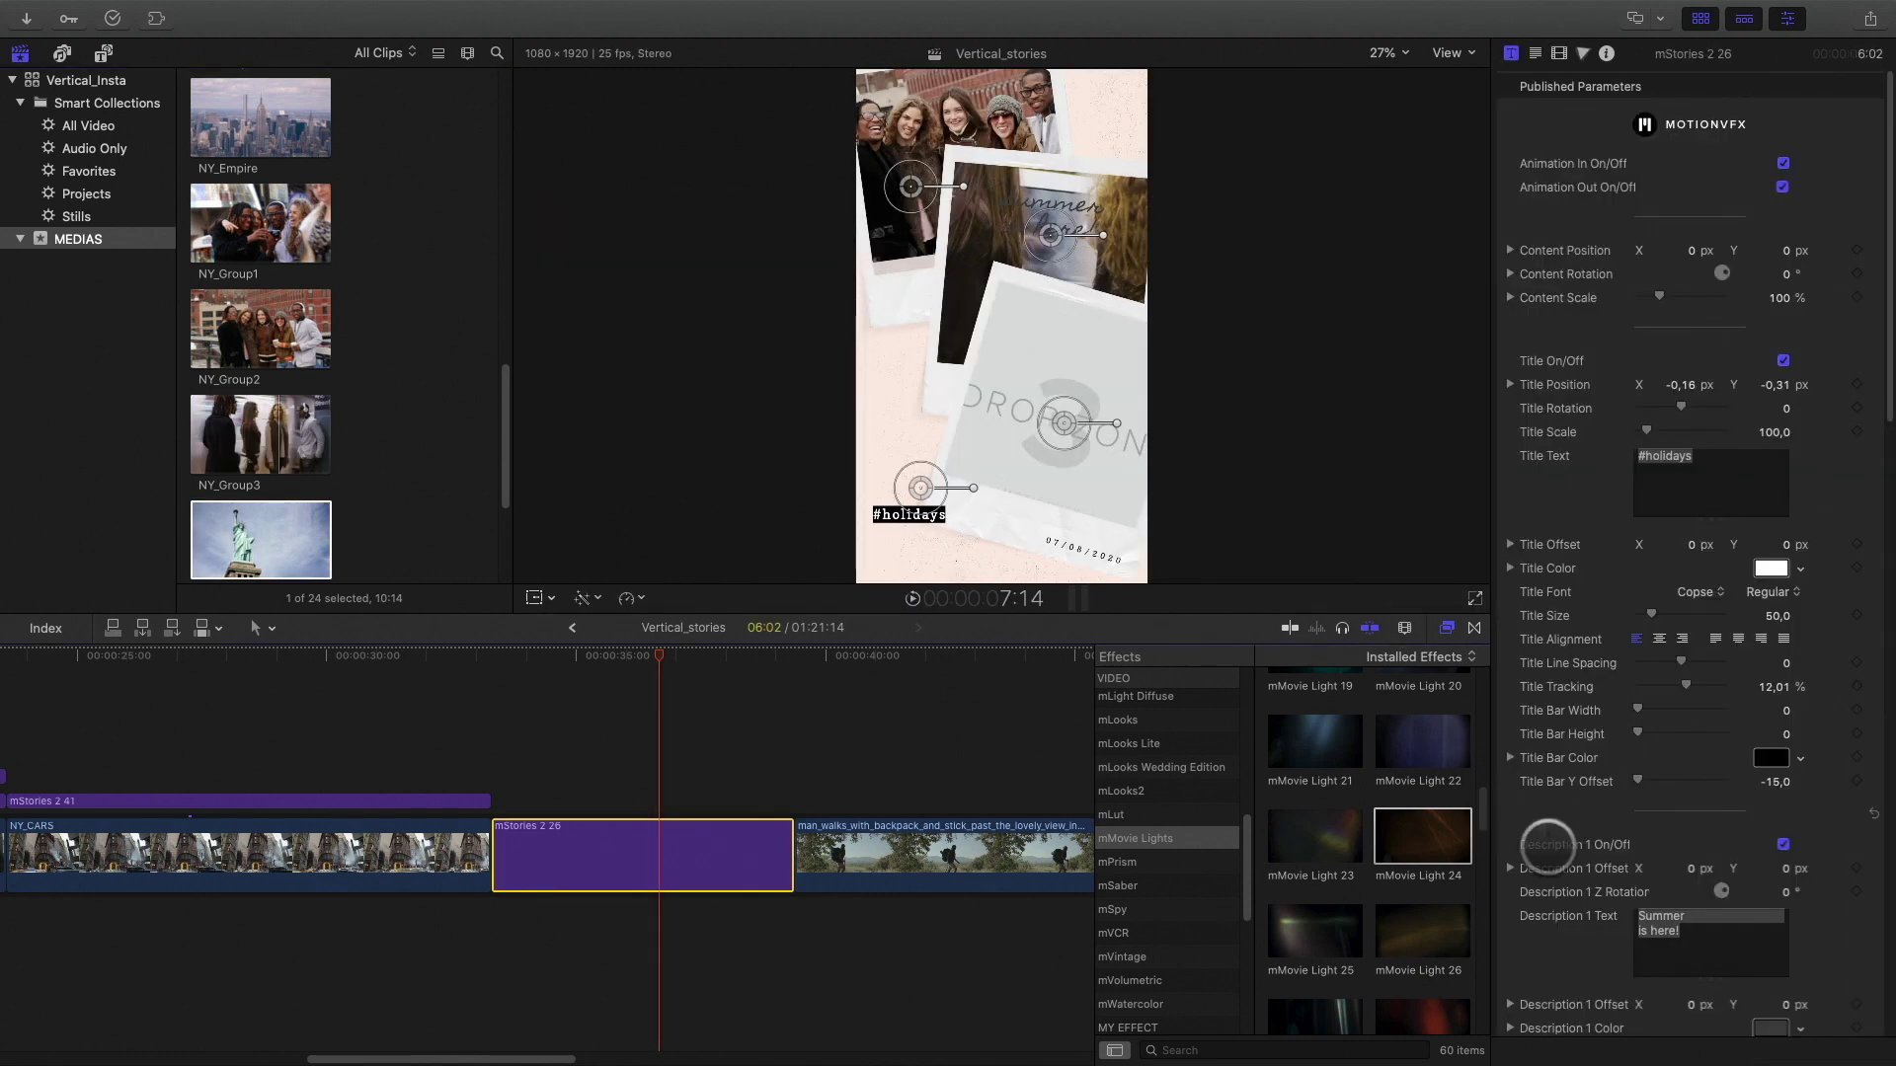
{"action": "scroll", "coordinate": [1578, 888], "scroll_direction": "down", "scroll_amount": 10}
{"action": "scroll", "coordinate": [1577, 889], "scroll_direction": "down", "scroll_amount": 4}
{"action": "left_click_drag", "start_coordinate": [1686, 729], "coordinate": [1678, 729]}
{"action": "left_click_drag", "start_coordinate": [1785, 705], "coordinate": [1785, 691]}
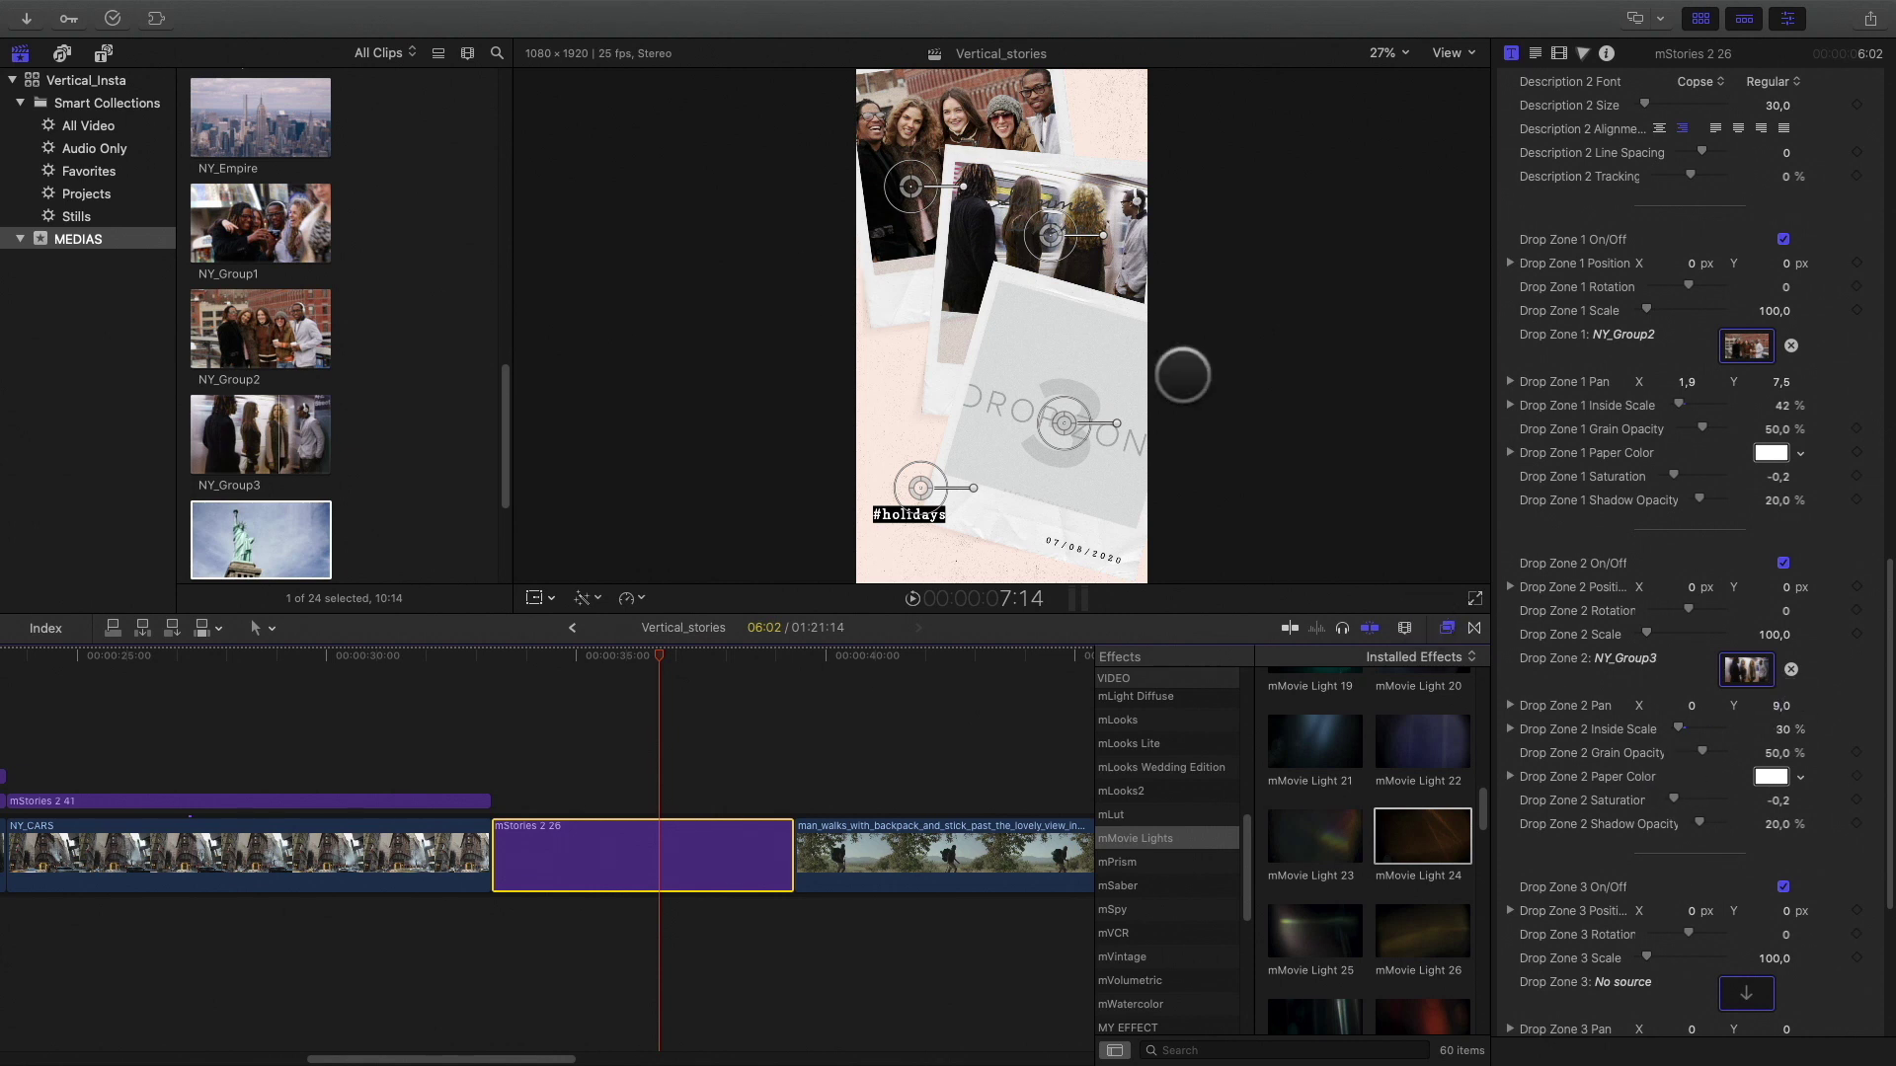
Fill Drop Zone 3 with NY_Group1, setting its Inside Scale to 42 % and its Pan to X -3,3 and Y 2,7.
{"action": "scroll", "coordinate": [1635, 771], "scroll_direction": "down", "scroll_amount": 3}
{"action": "left_click", "coordinate": [1745, 855]}
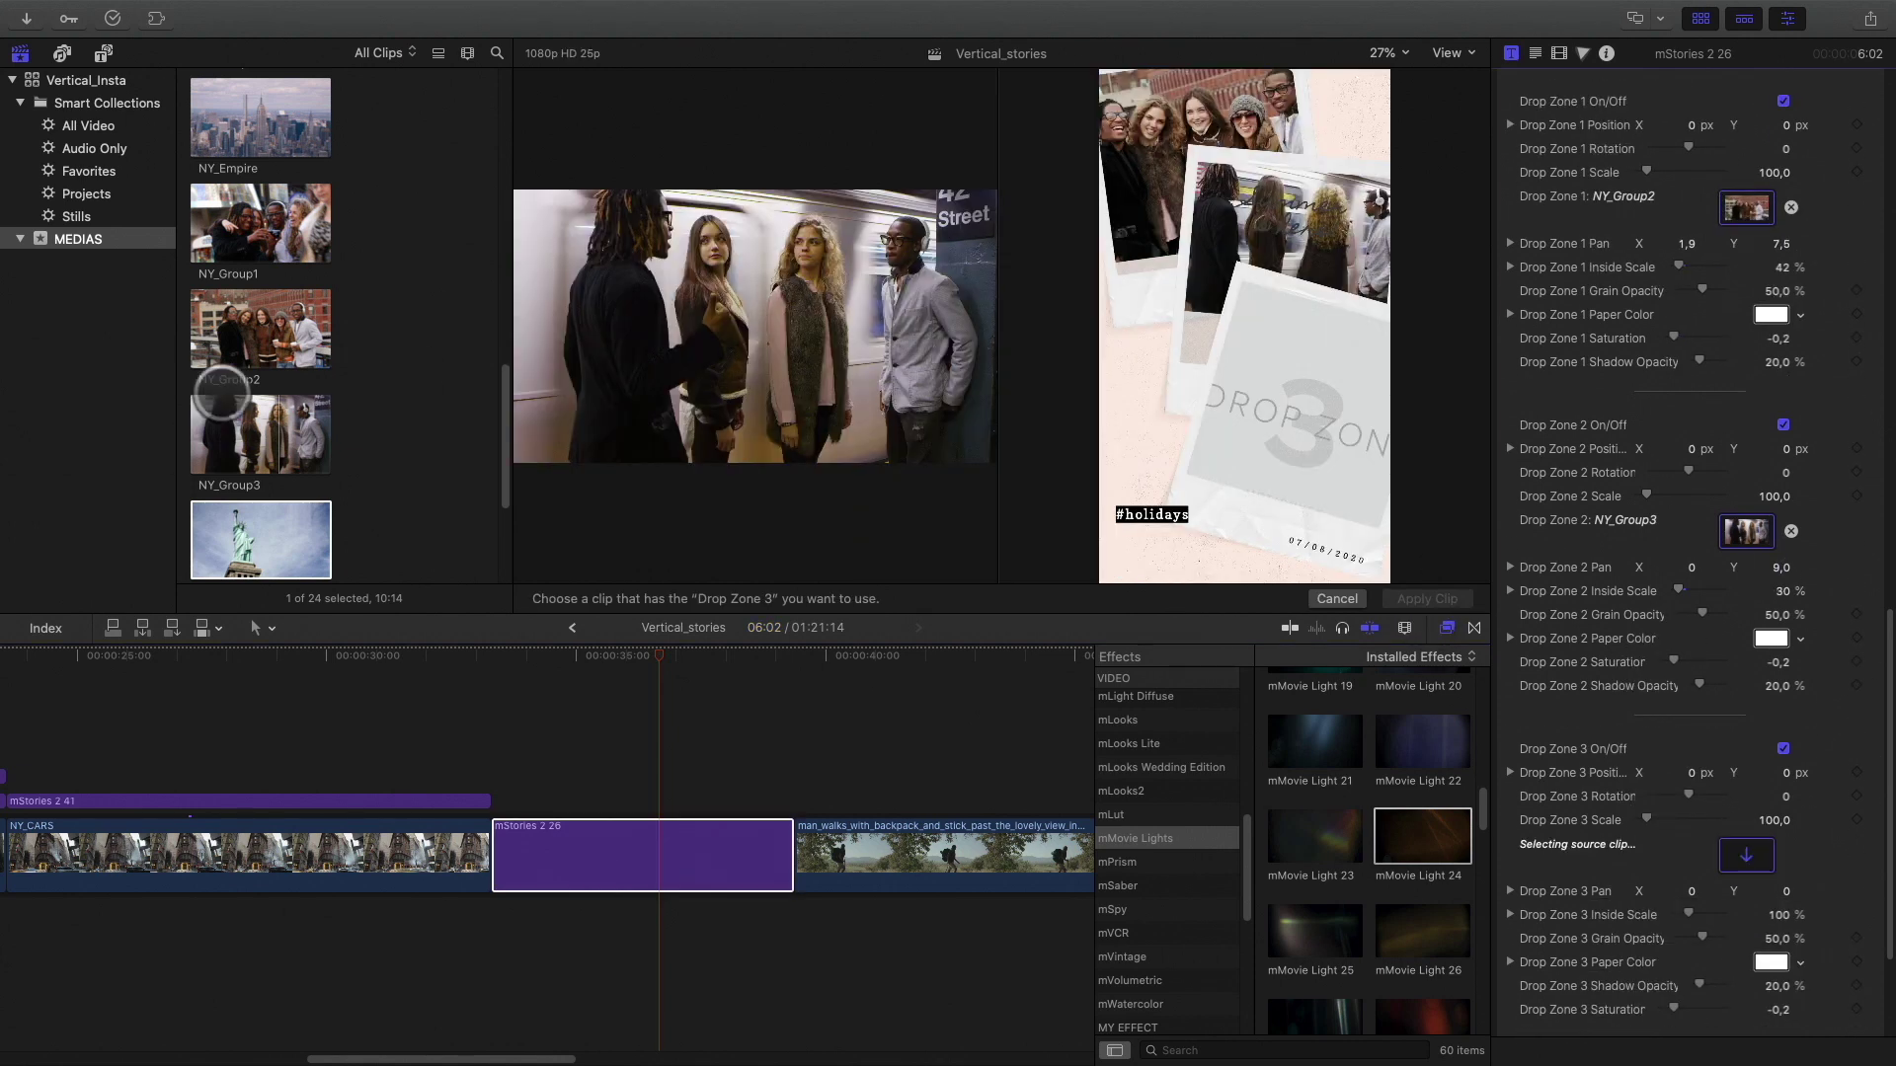
{"action": "left_click", "coordinate": [312, 235]}
{"action": "left_click", "coordinate": [1427, 599]}
{"action": "left_click", "coordinate": [665, 846]}
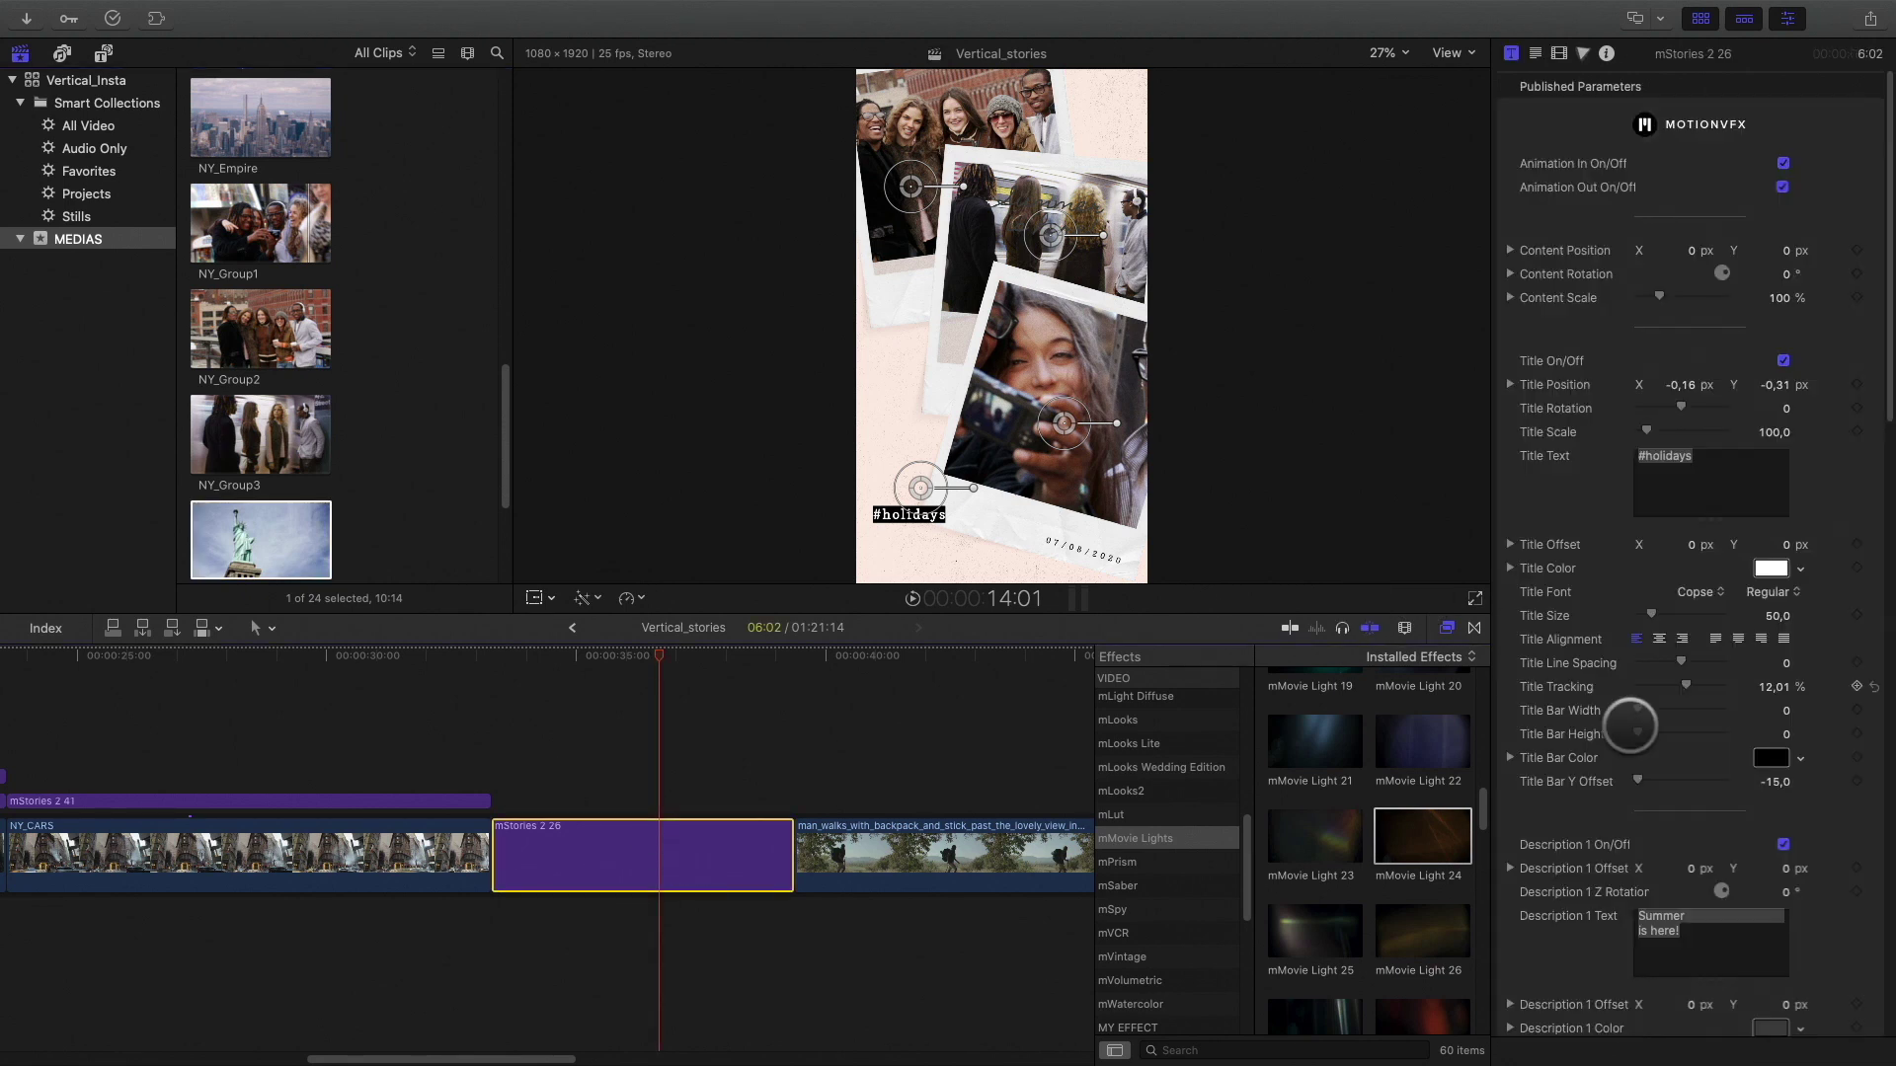
{"action": "scroll", "coordinate": [1629, 725], "scroll_direction": "down", "scroll_amount": 15}
{"action": "mouse_move", "coordinate": [1679, 847]}
{"action": "left_mouse_down"}
{"action": "mouse_move", "coordinate": [1690, 818]}
{"action": "mouse_move", "coordinate": [1785, 818]}
{"action": "mouse_move", "coordinate": [1682, 848]}
{"action": "left_mouse_up"}
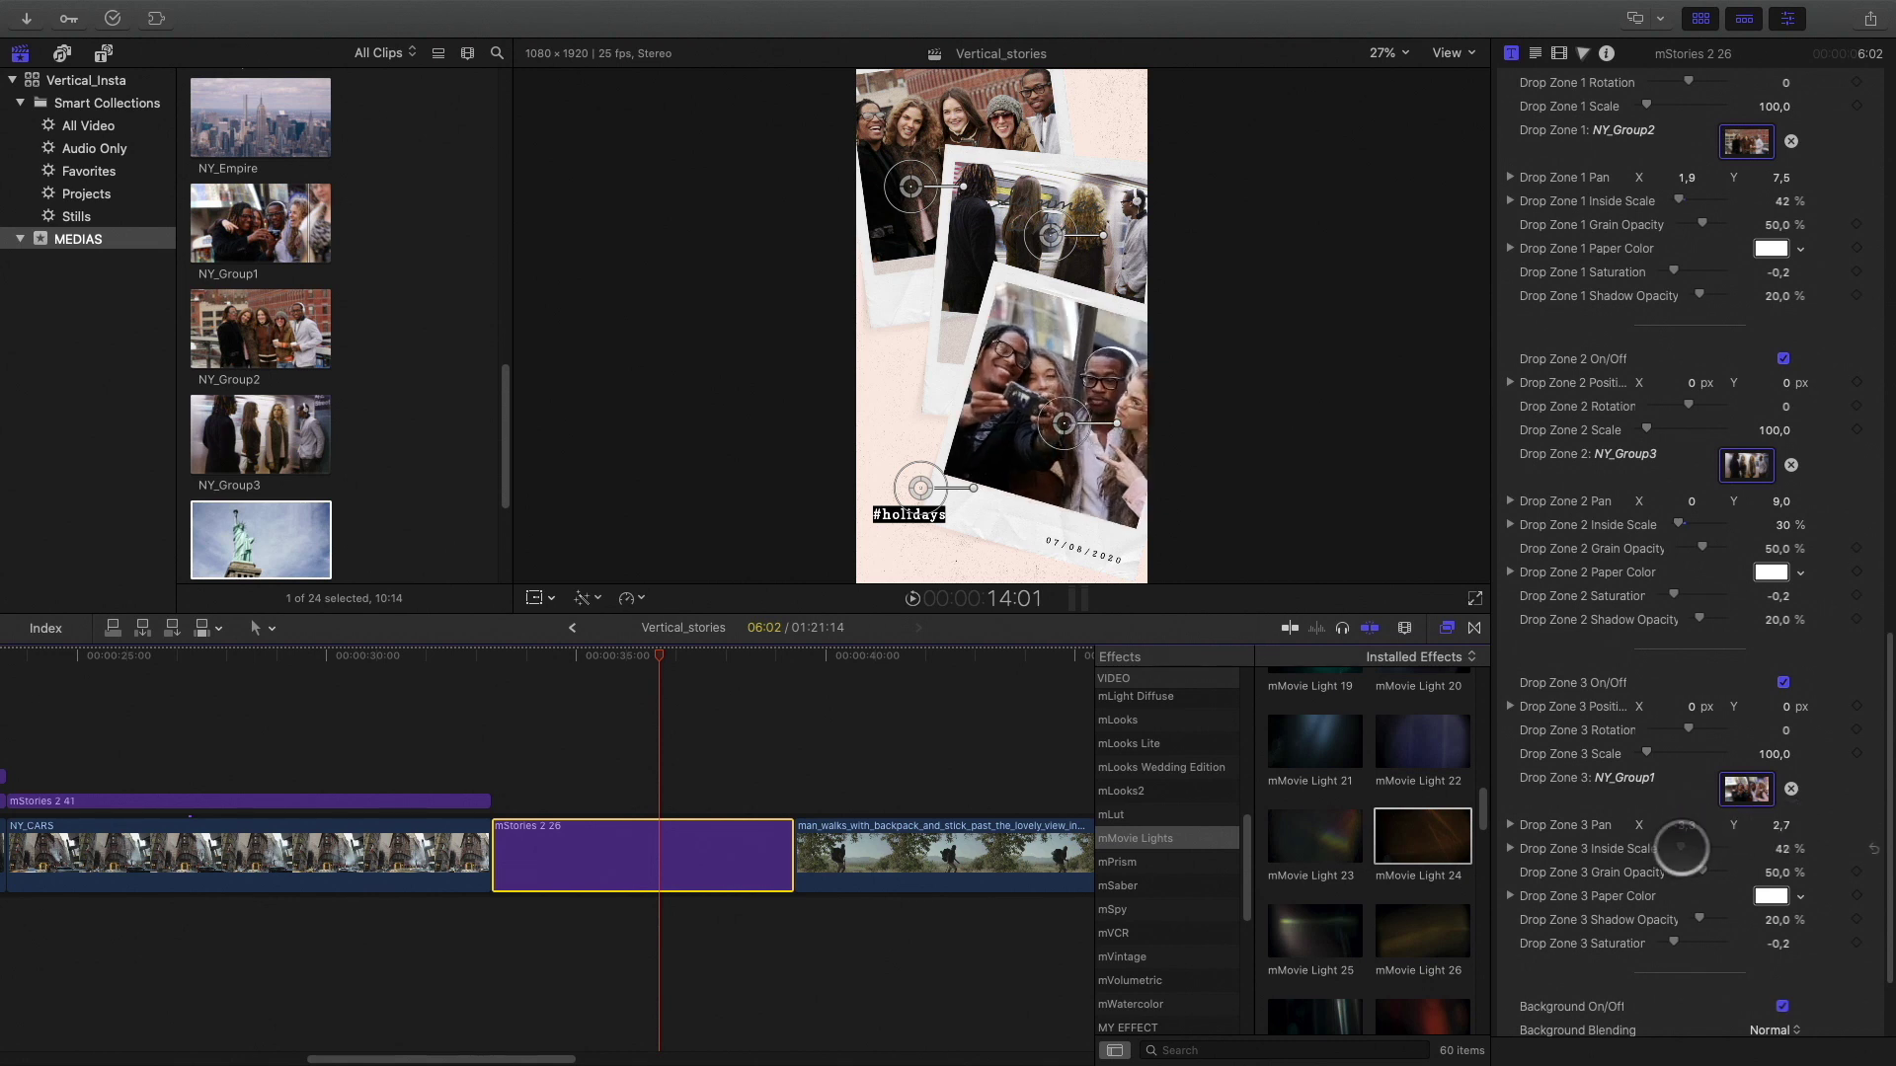
Reposition and tilt the three Polaroids with rotations of -0,4, 0,1 and 0,5, and move #holidays toward the frame's lower-left corner.
{"action": "left_click_drag", "start_coordinate": [1050, 235], "coordinate": [982, 274]}
{"action": "left_click_drag", "start_coordinate": [1117, 423], "coordinate": [1008, 439]}
{"action": "left_click_drag", "start_coordinate": [910, 185], "coordinate": [1012, 207]}
{"action": "left_click_drag", "start_coordinate": [975, 278], "coordinate": [972, 260]}
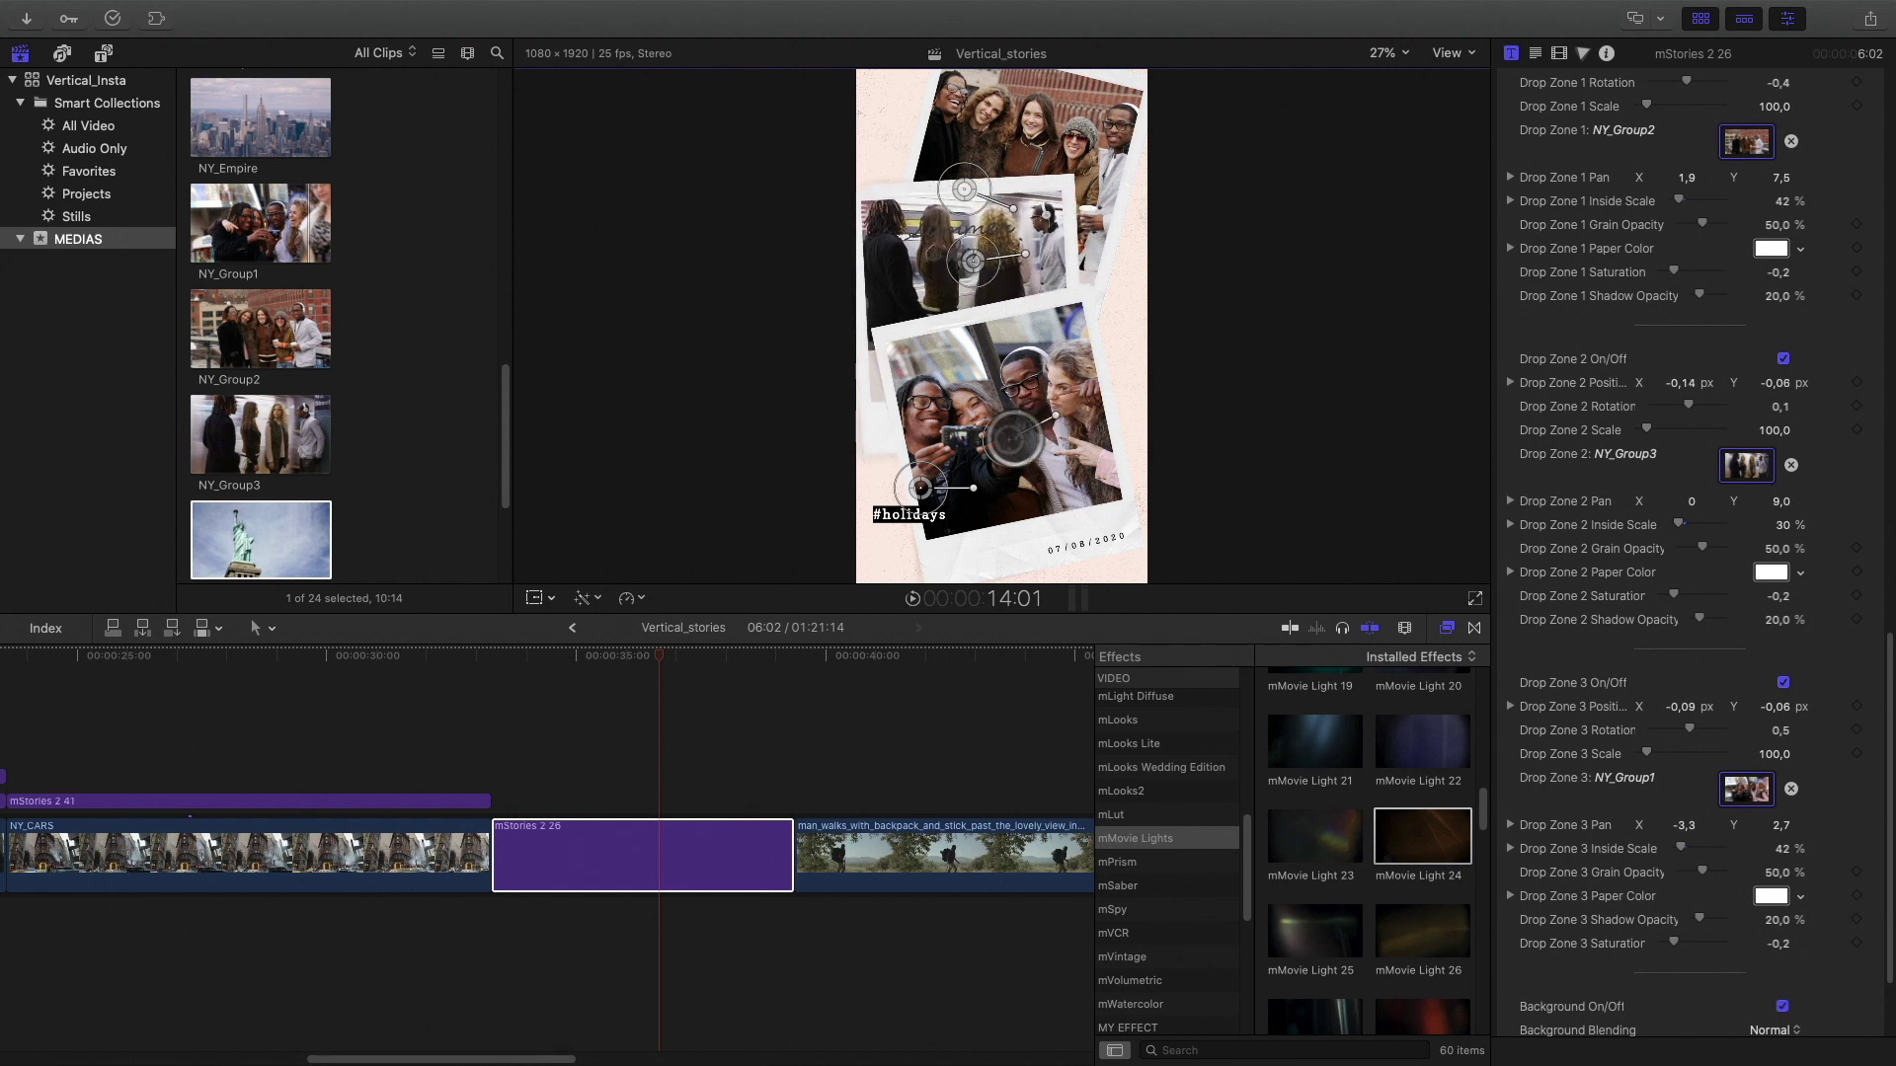
{"action": "left_click_drag", "start_coordinate": [1008, 438], "coordinate": [997, 444]}
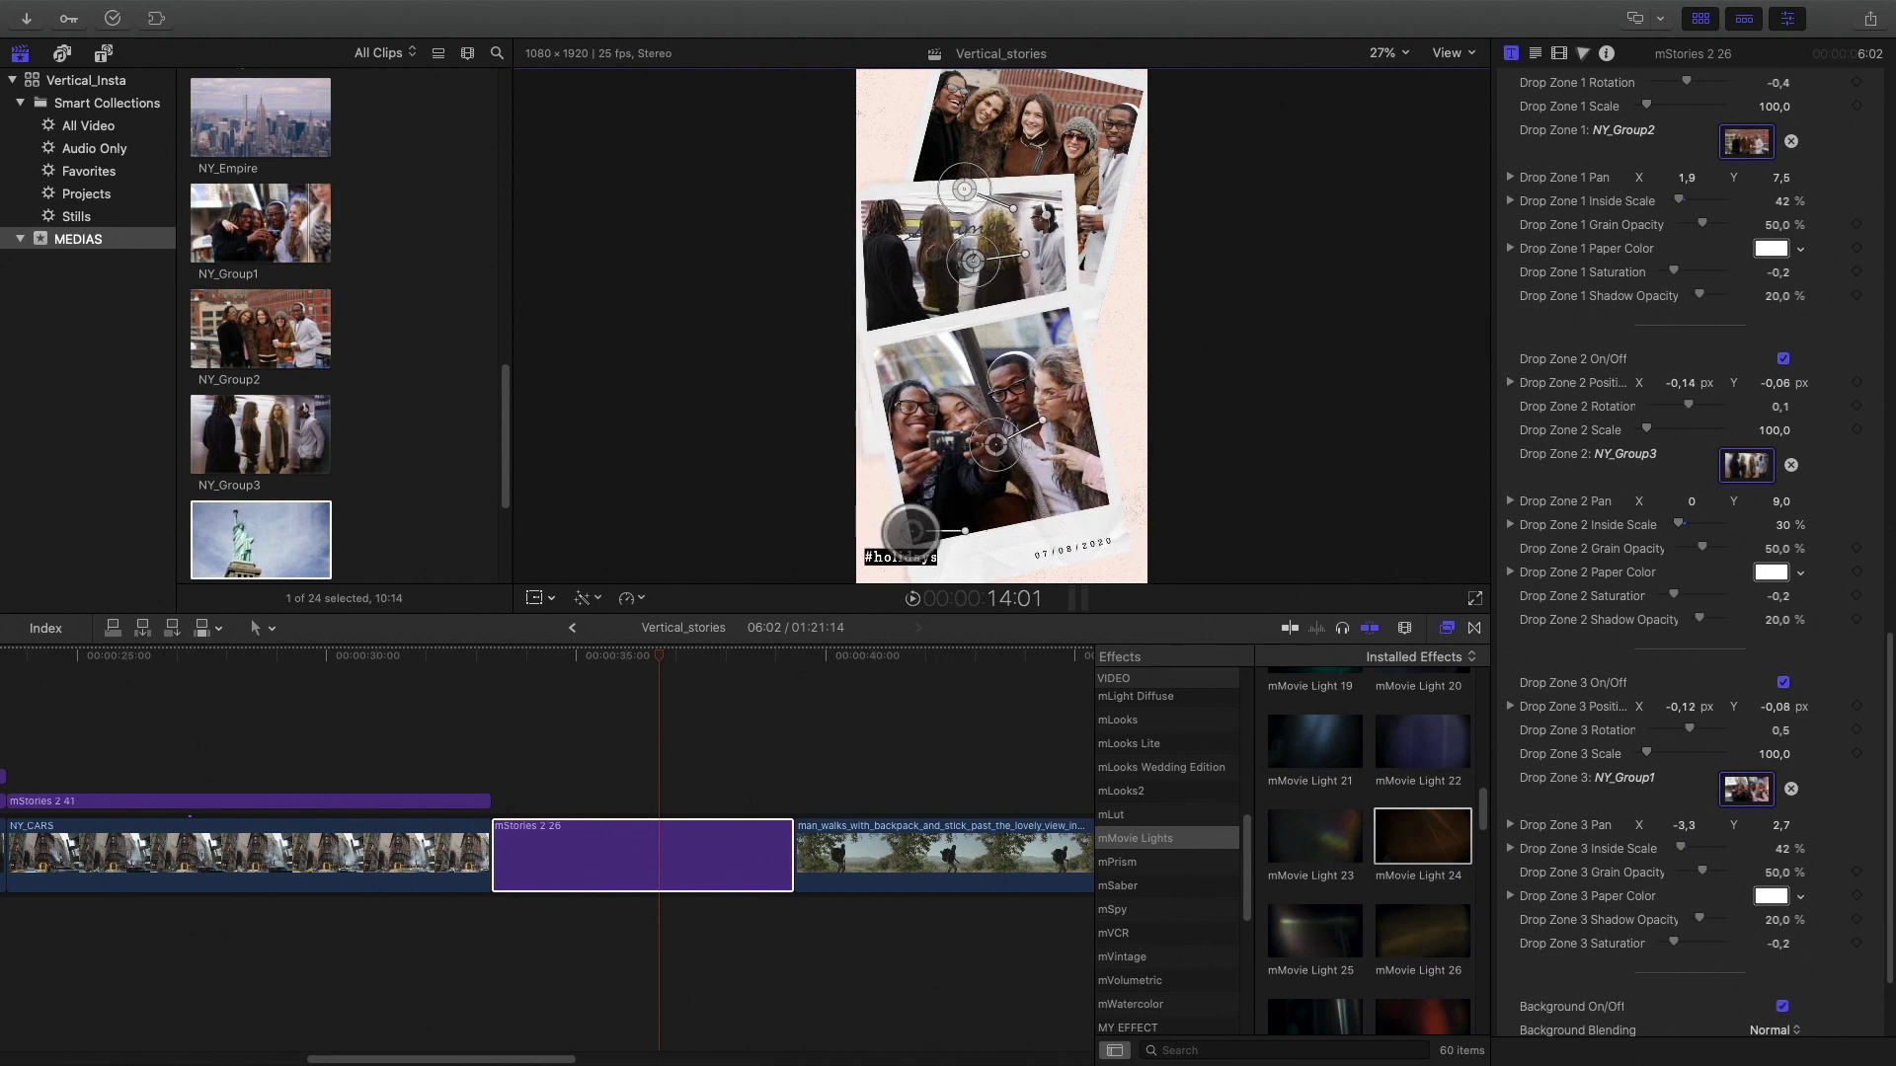
Change the Description 1 text to "Best Friends" in red and set its offset to X 24,0 and Y -4,9.
{"action": "scroll", "coordinate": [1691, 431], "scroll_direction": "up", "scroll_amount": 10}
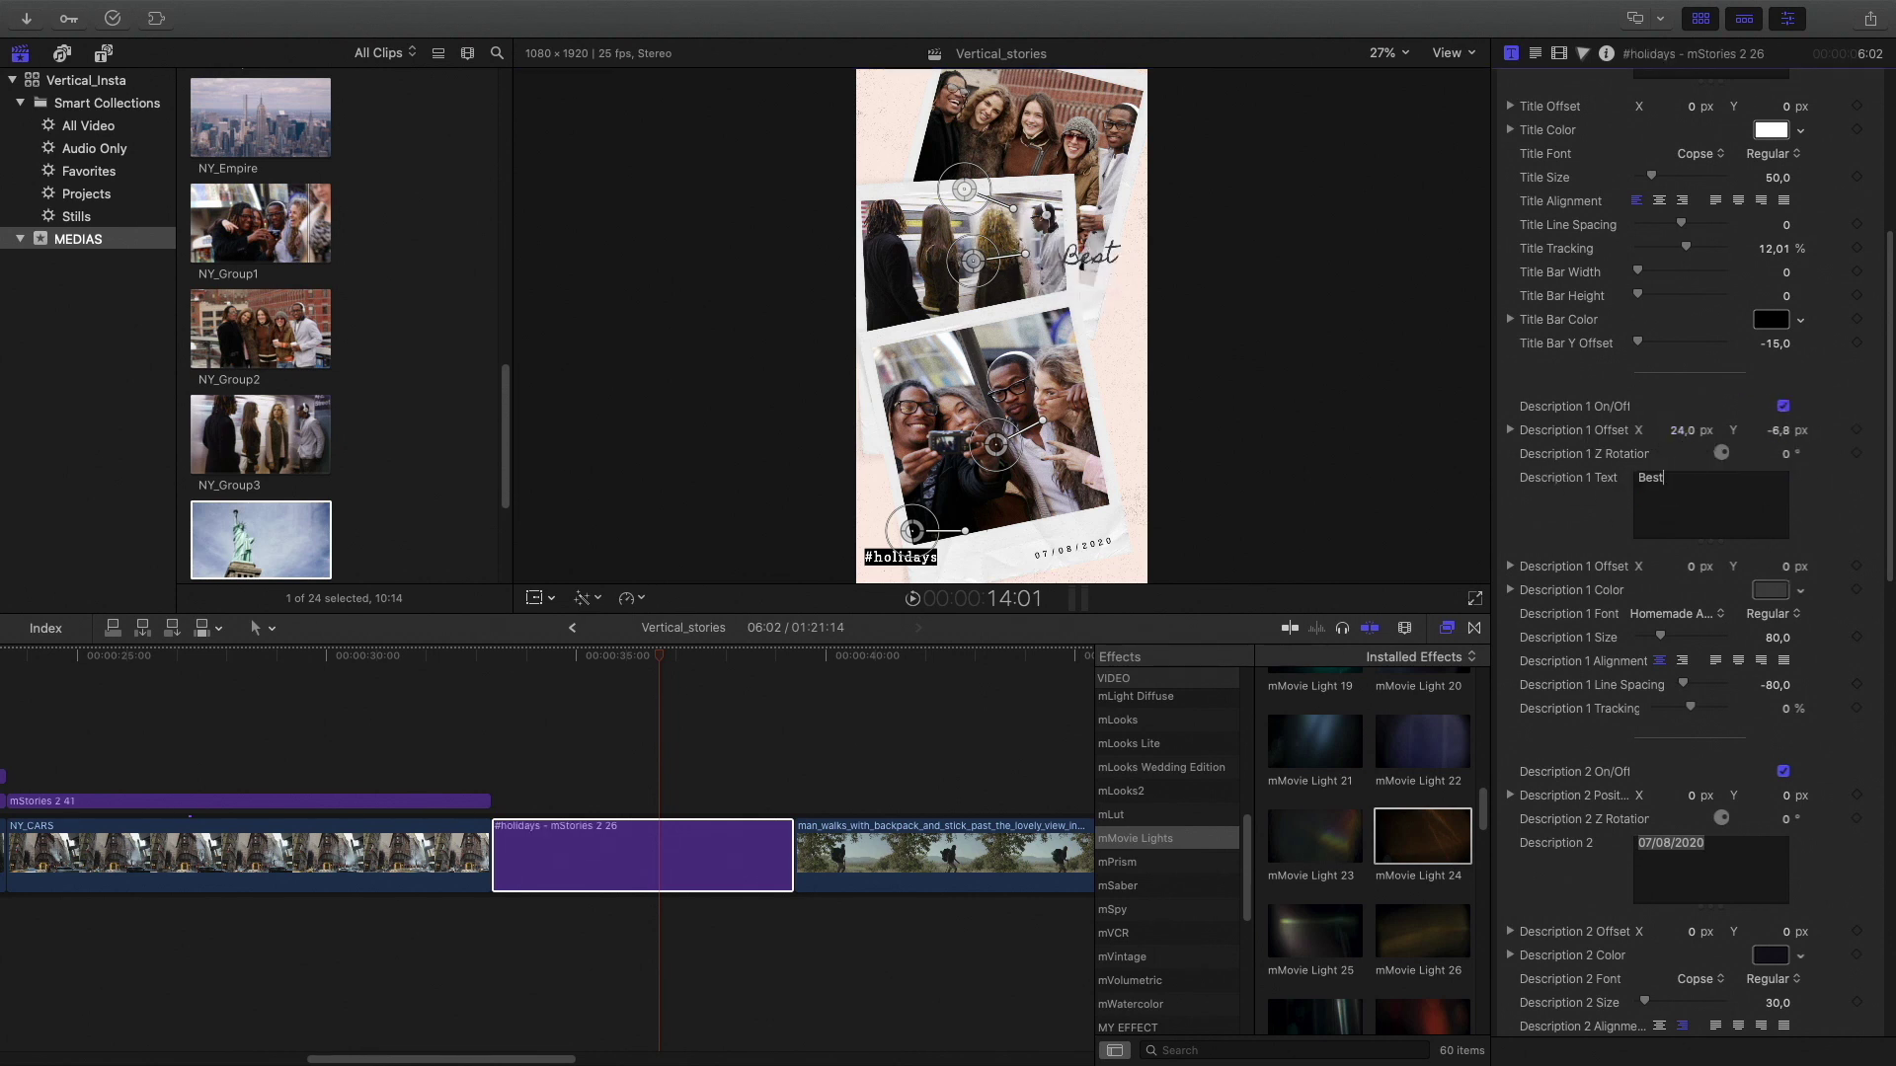
{"action": "left_click", "coordinate": [1767, 590]}
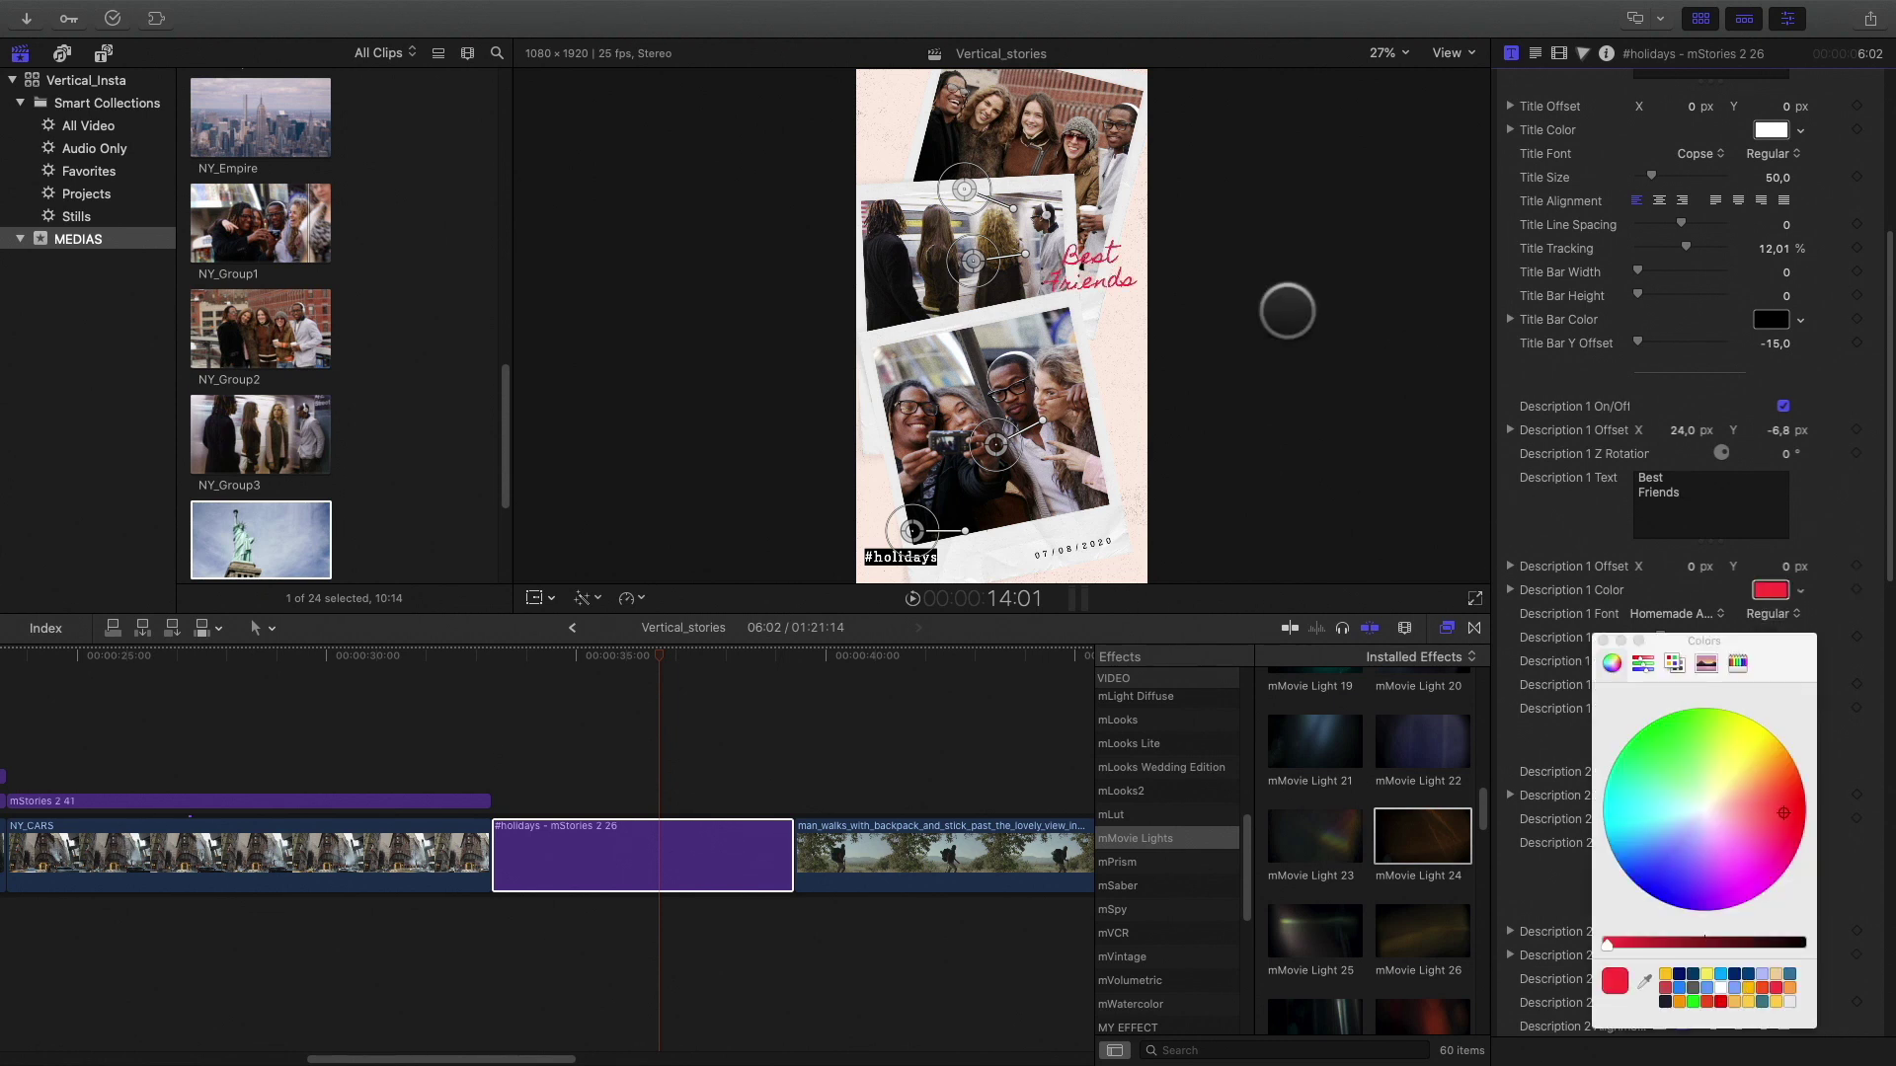
{"action": "left_click", "coordinate": [1779, 429]}
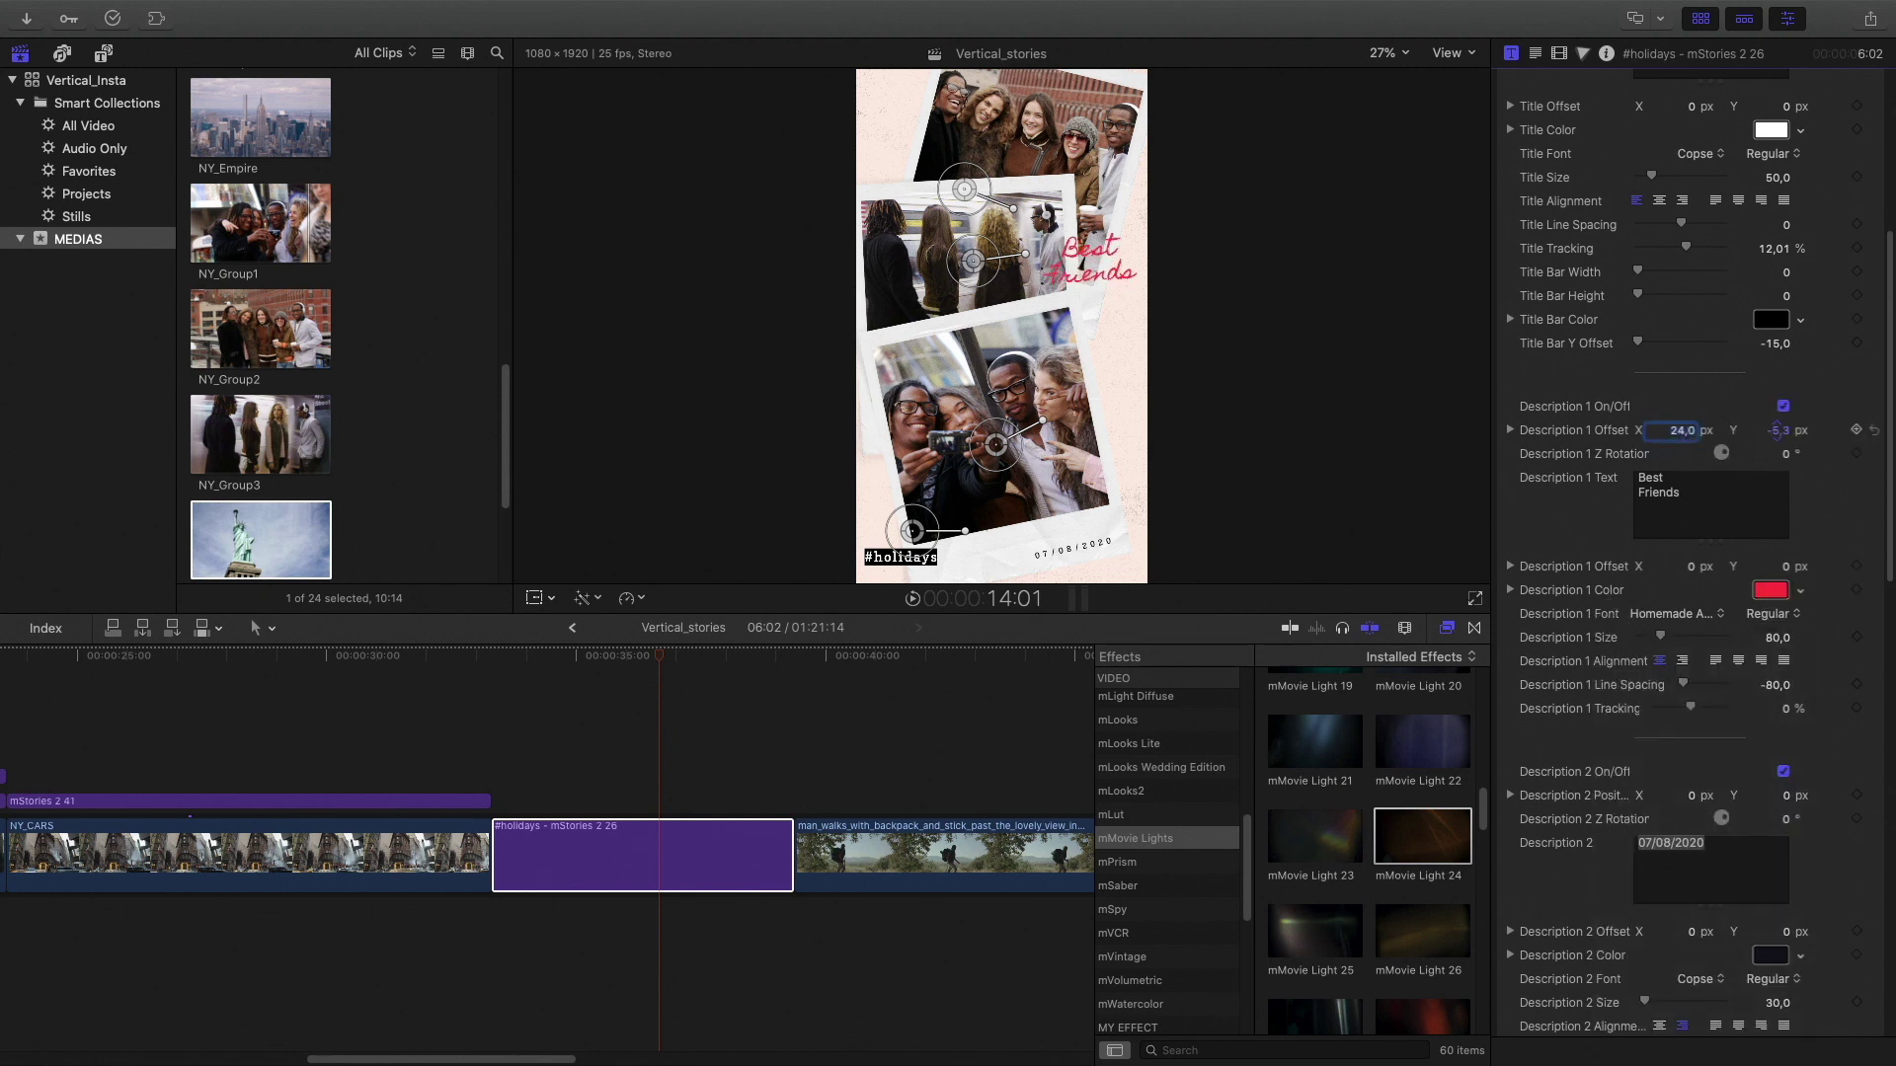
Change the background color of the Polaroid title to a greyish blue.
{"action": "scroll", "coordinate": [1688, 493], "scroll_direction": "down", "scroll_amount": 10}
{"action": "left_click", "coordinate": [1770, 943]}
{"action": "left_click_drag", "start_coordinate": [1688, 943], "coordinate": [1734, 943]}
{"action": "left_click", "coordinate": [1686, 821]}
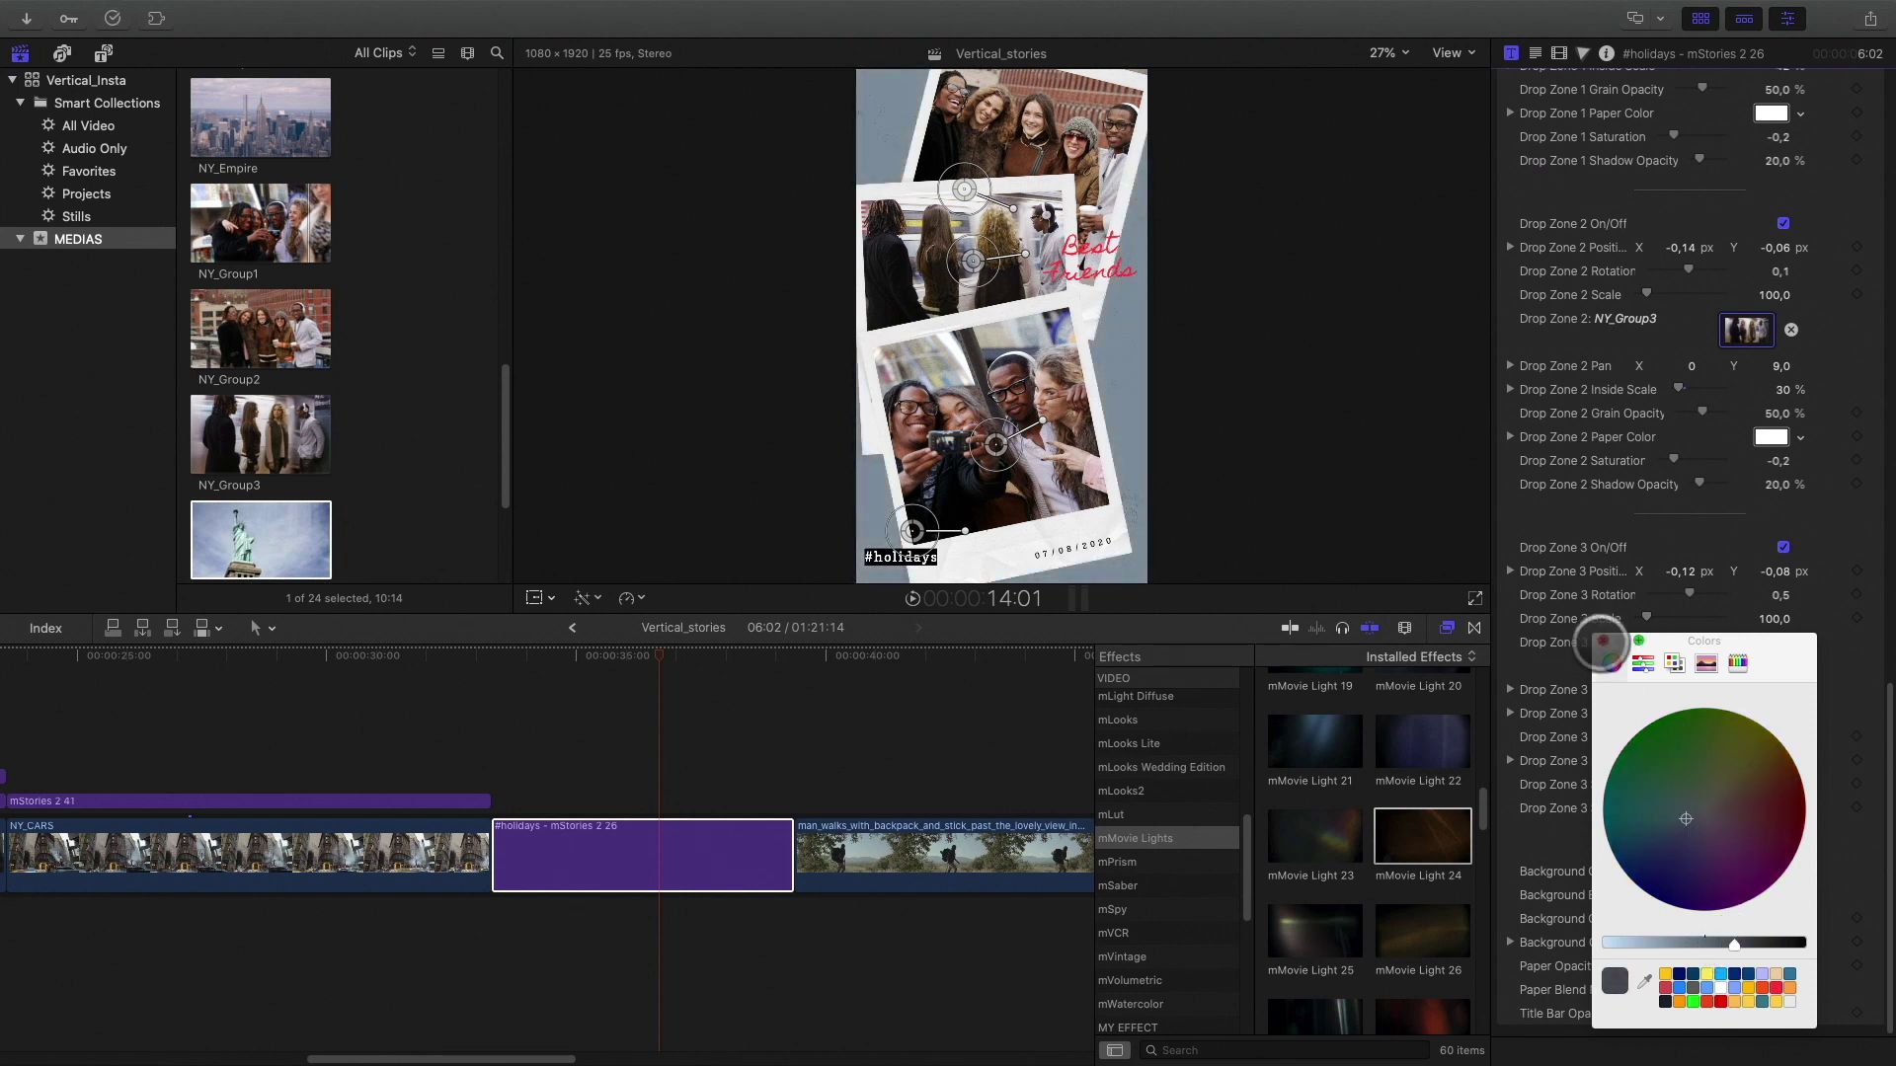
{"action": "left_click", "coordinate": [1603, 641]}
Trim the end of the #holidays title back so it lasts 2:19.
{"action": "left_click", "coordinate": [629, 659]}
{"action": "left_click_drag", "start_coordinate": [791, 859], "coordinate": [628, 857]}
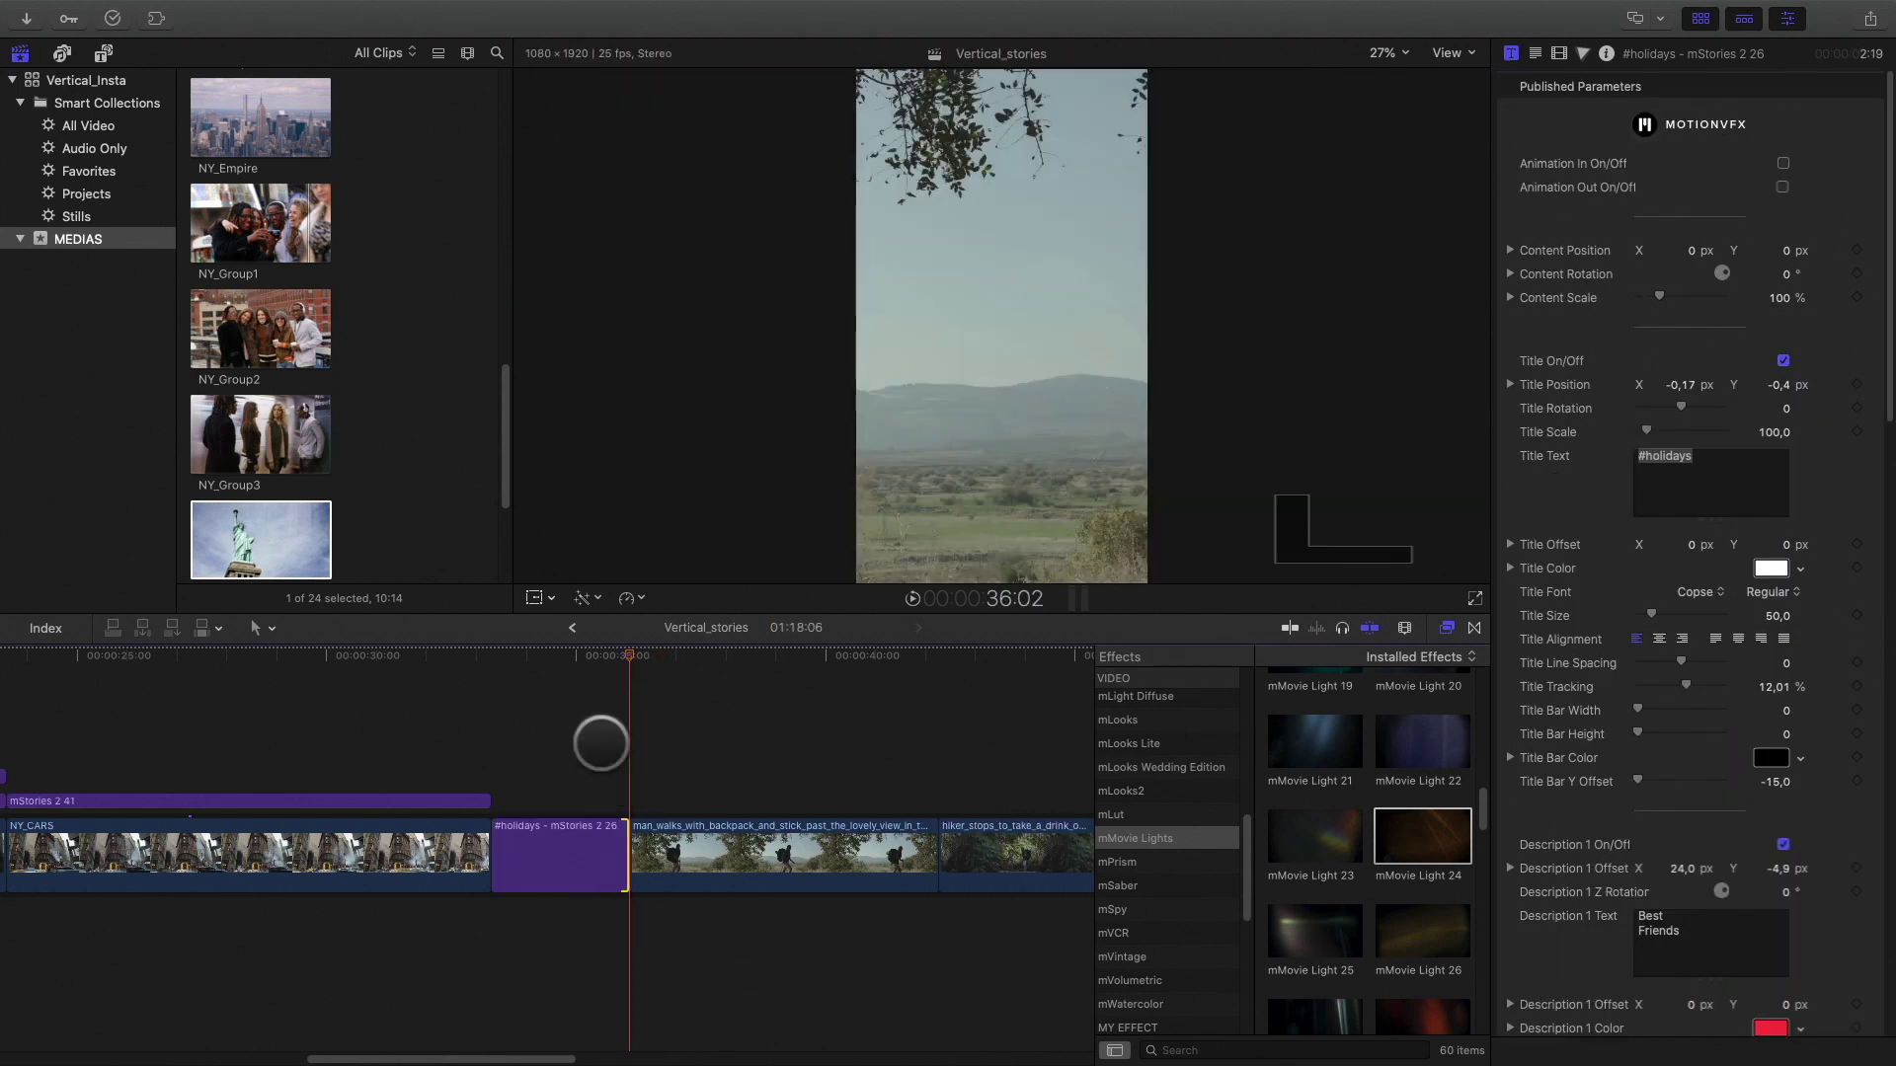
Apply the Seaside effect from mFilmLook to the #holidays title.
{"action": "left_click", "coordinate": [594, 854]}
{"action": "scroll", "coordinate": [1125, 770], "scroll_direction": "up", "scroll_amount": 3}
{"action": "left_click", "coordinate": [1127, 762]}
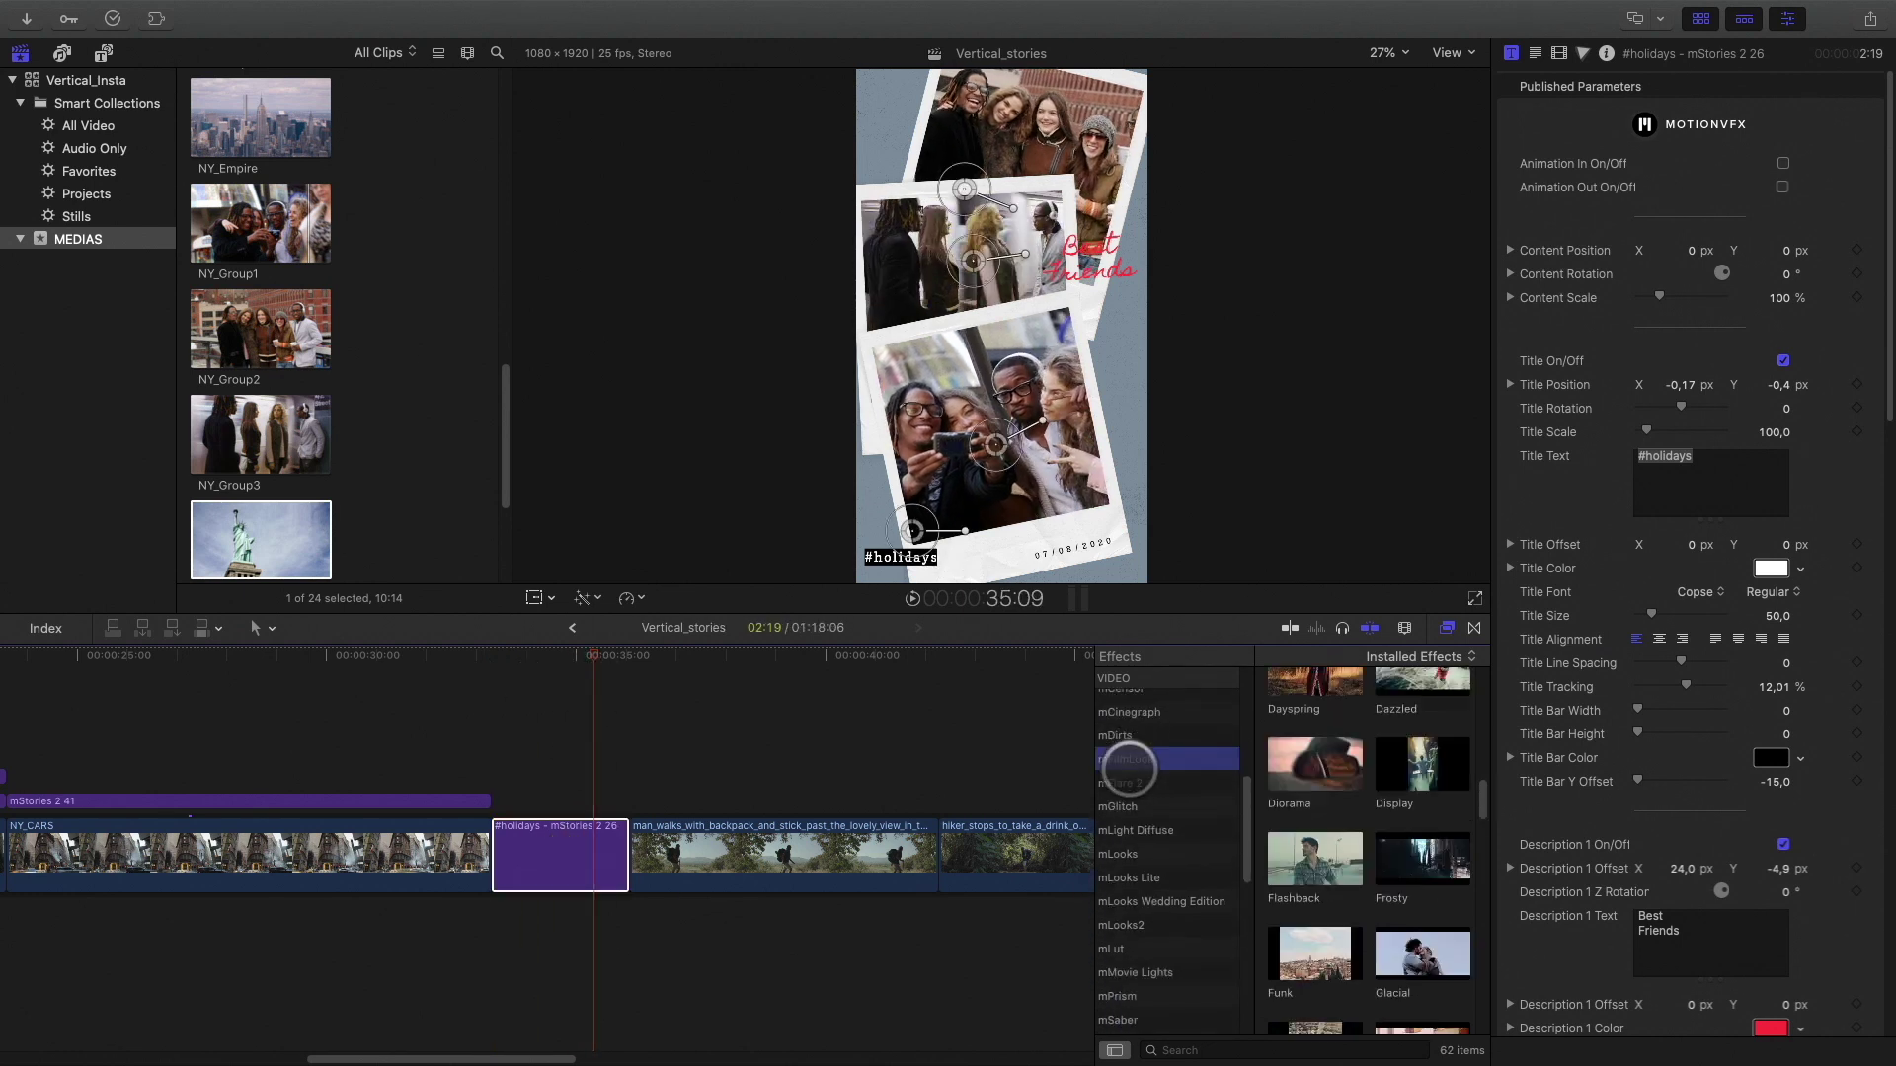
{"action": "scroll", "coordinate": [1313, 839], "scroll_direction": "down", "scroll_amount": 10}
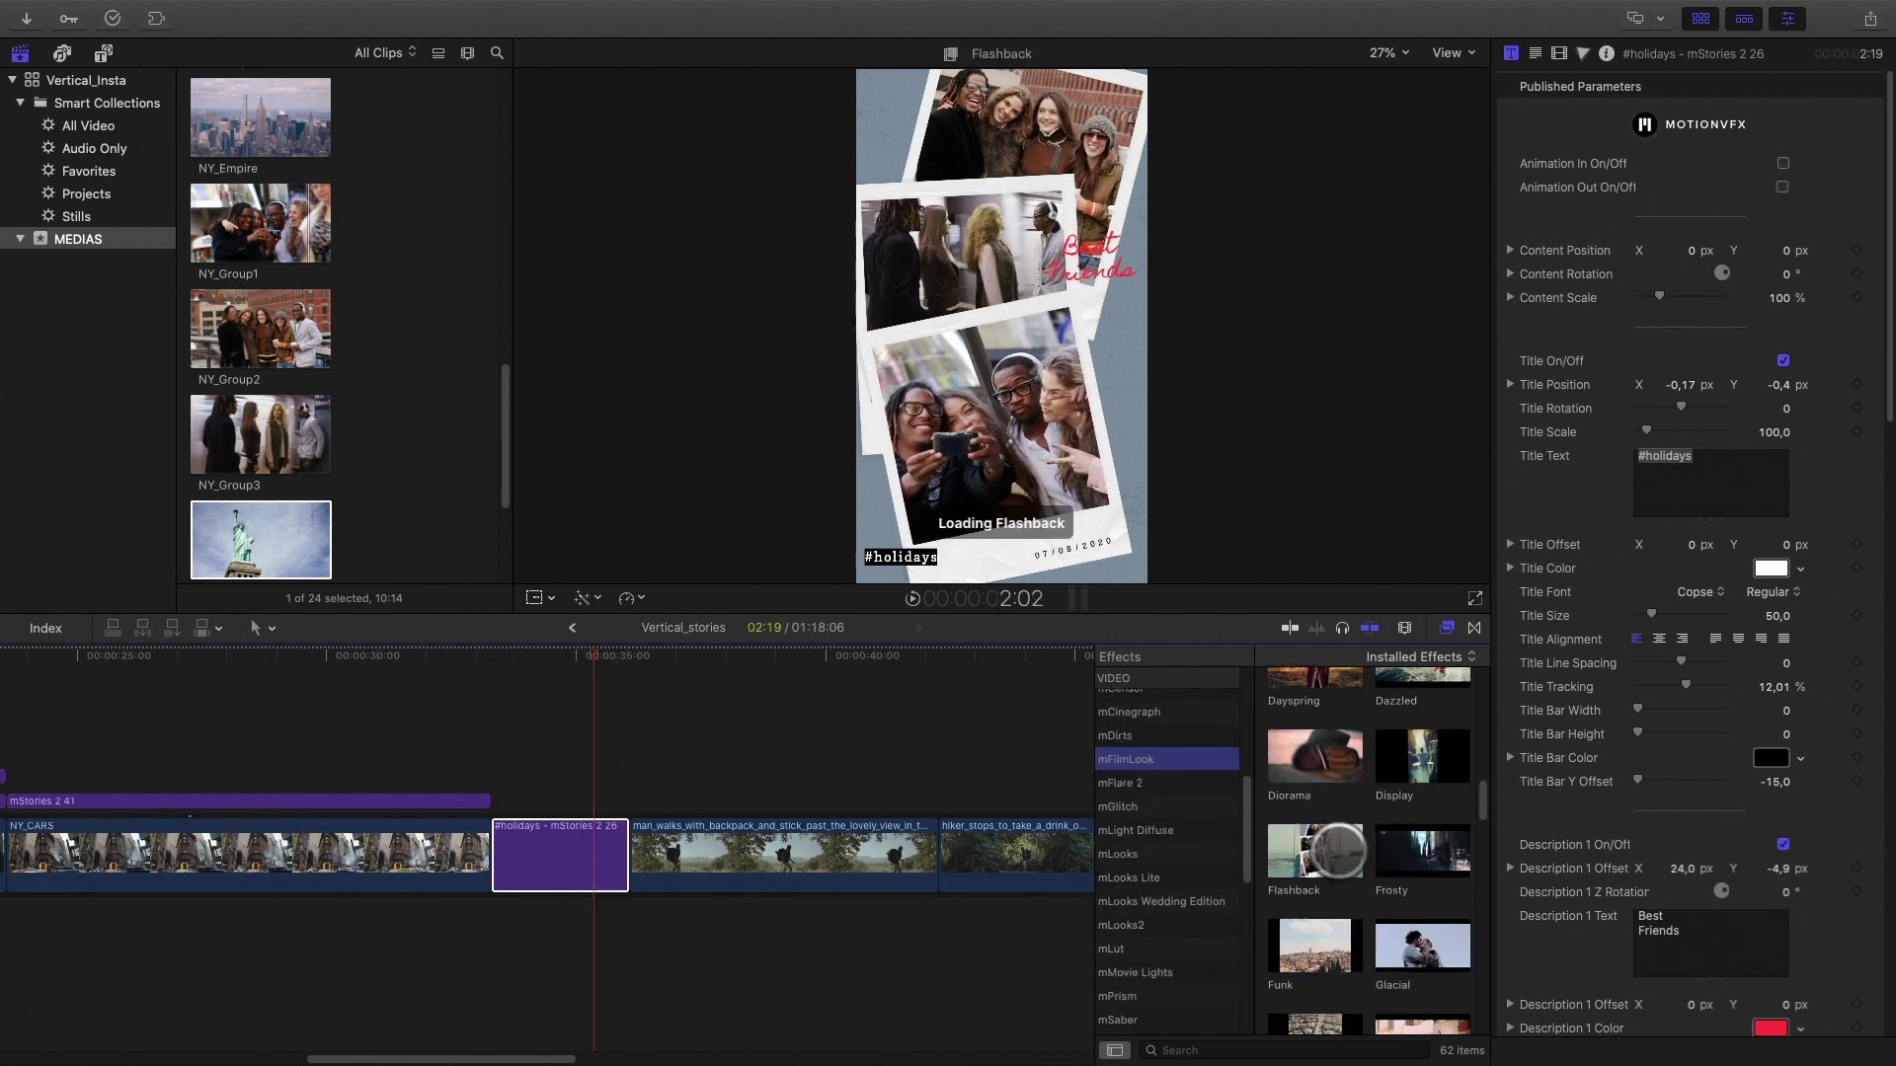
{"action": "double_click", "coordinate": [1298, 918]}
Adjust the Seaside look with its on-screen circular control at 34:06 and switch the viewer to the Transform controls.
{"action": "left_click", "coordinate": [570, 656]}
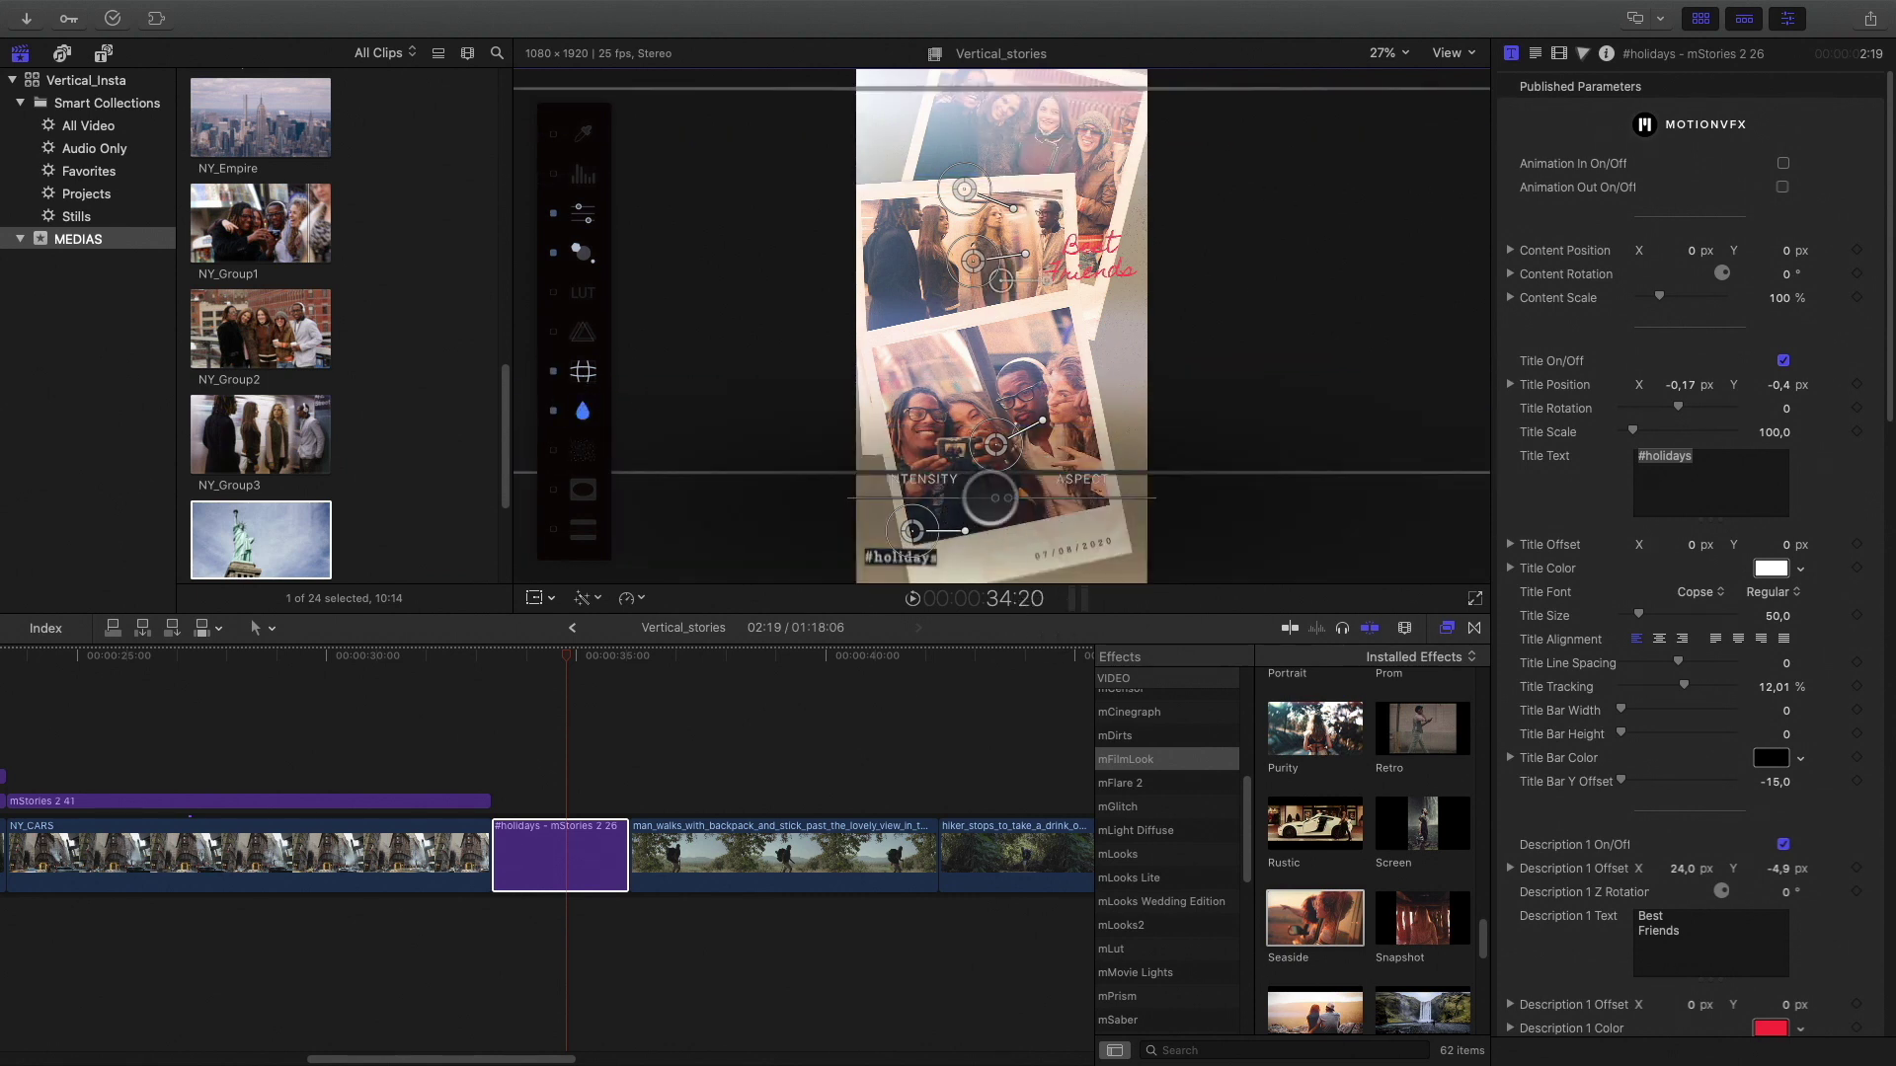
{"action": "left_click_drag", "start_coordinate": [592, 651], "coordinate": [538, 654]}
{"action": "left_click", "coordinate": [576, 253]}
{"action": "mouse_move", "coordinate": [834, 107]}
{"action": "left_mouse_down"}
{"action": "mouse_move", "coordinate": [1314, 94]}
{"action": "mouse_move", "coordinate": [820, 120]}
{"action": "left_mouse_up"}
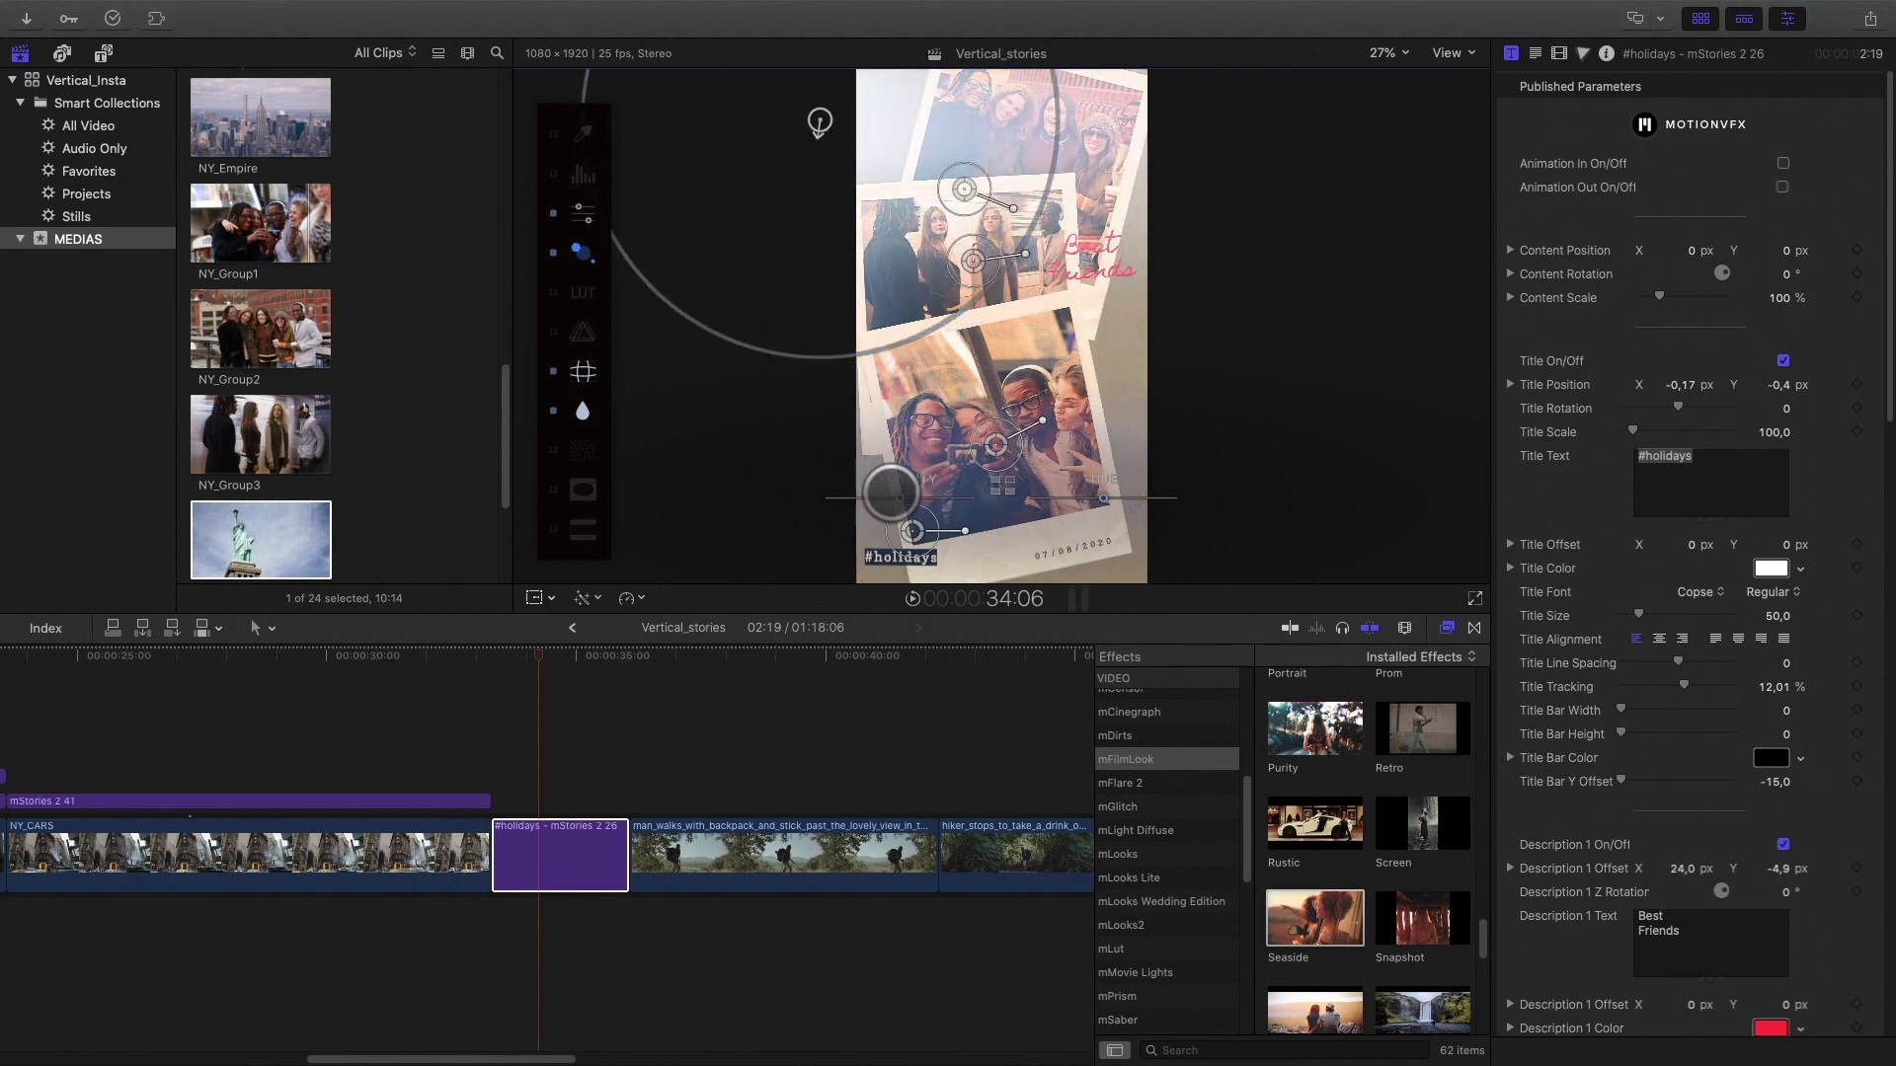
{"action": "left_click", "coordinate": [542, 791]}
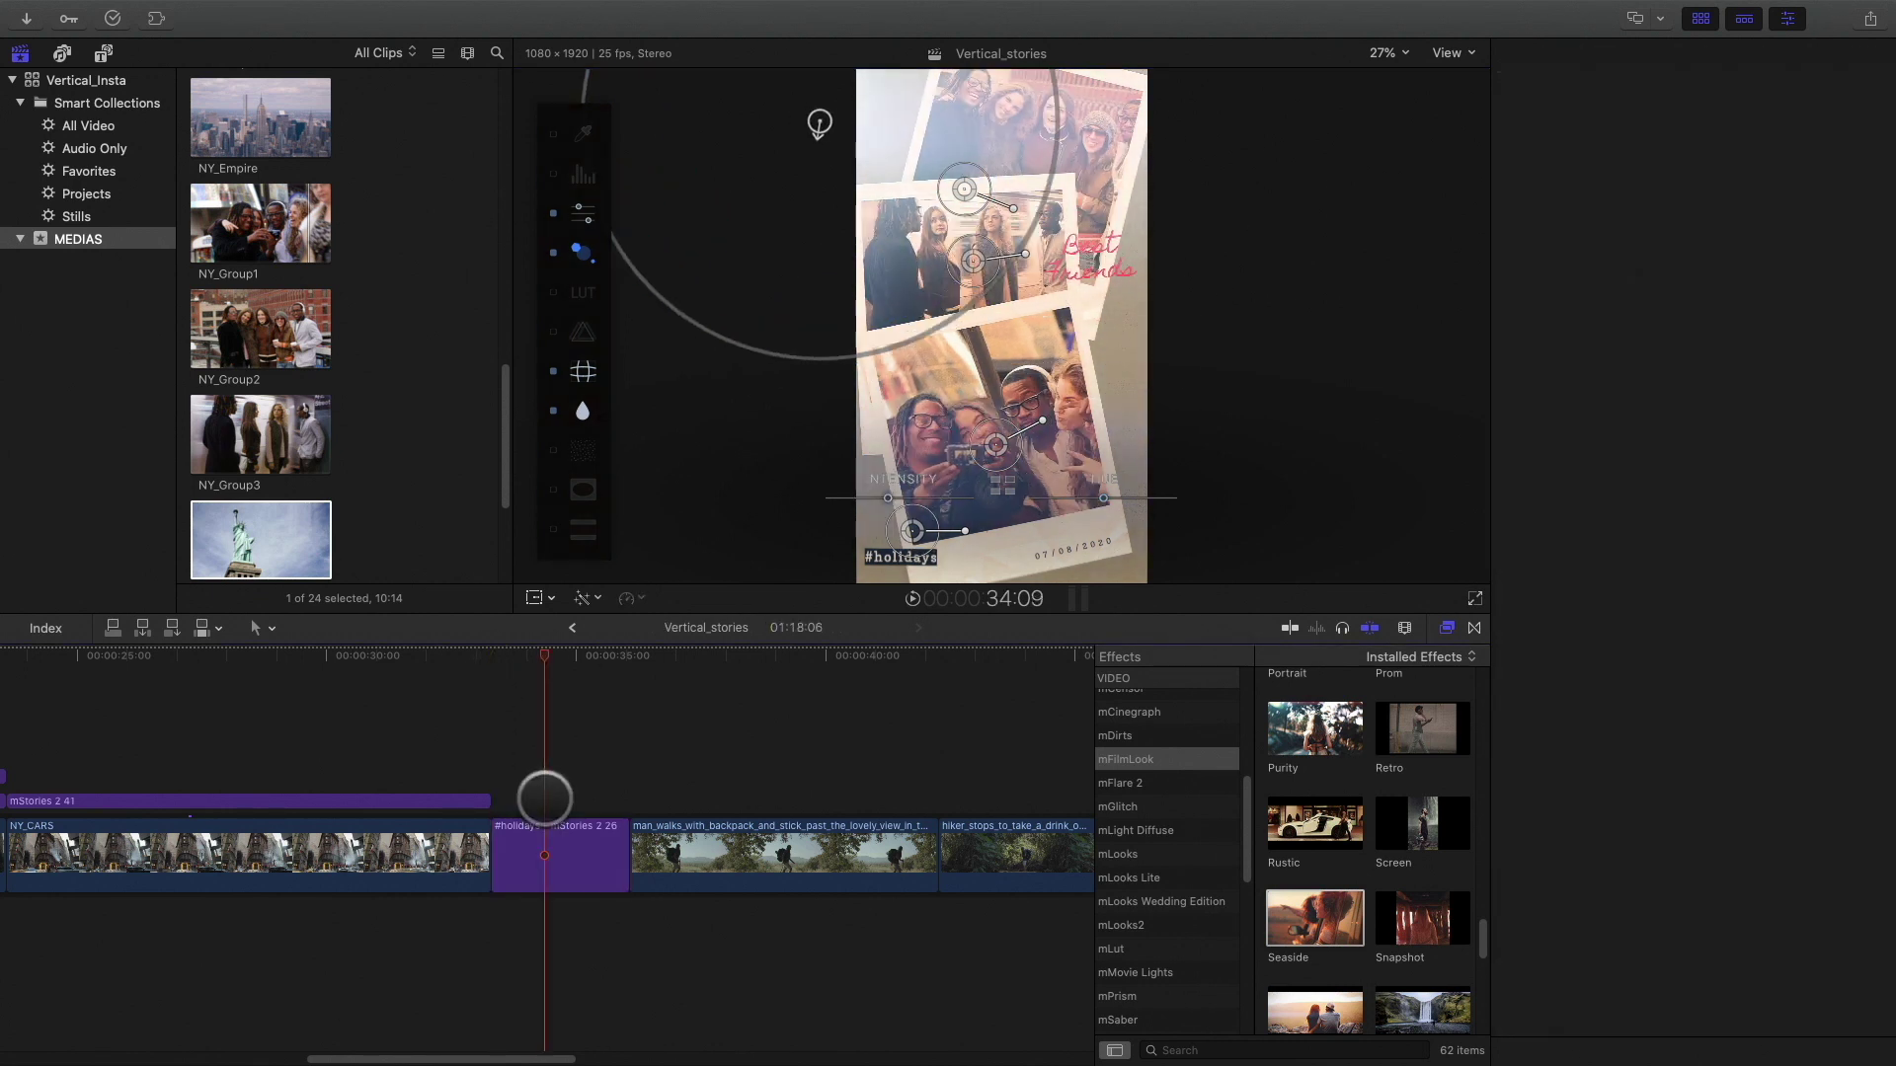
{"action": "left_click", "coordinate": [553, 854]}
{"action": "left_click", "coordinate": [534, 597]}
Add the mTitle MAX 20 title above the man_walks_with_backpack clip.
{"action": "left_click_drag", "start_coordinate": [540, 654], "coordinate": [628, 654]}
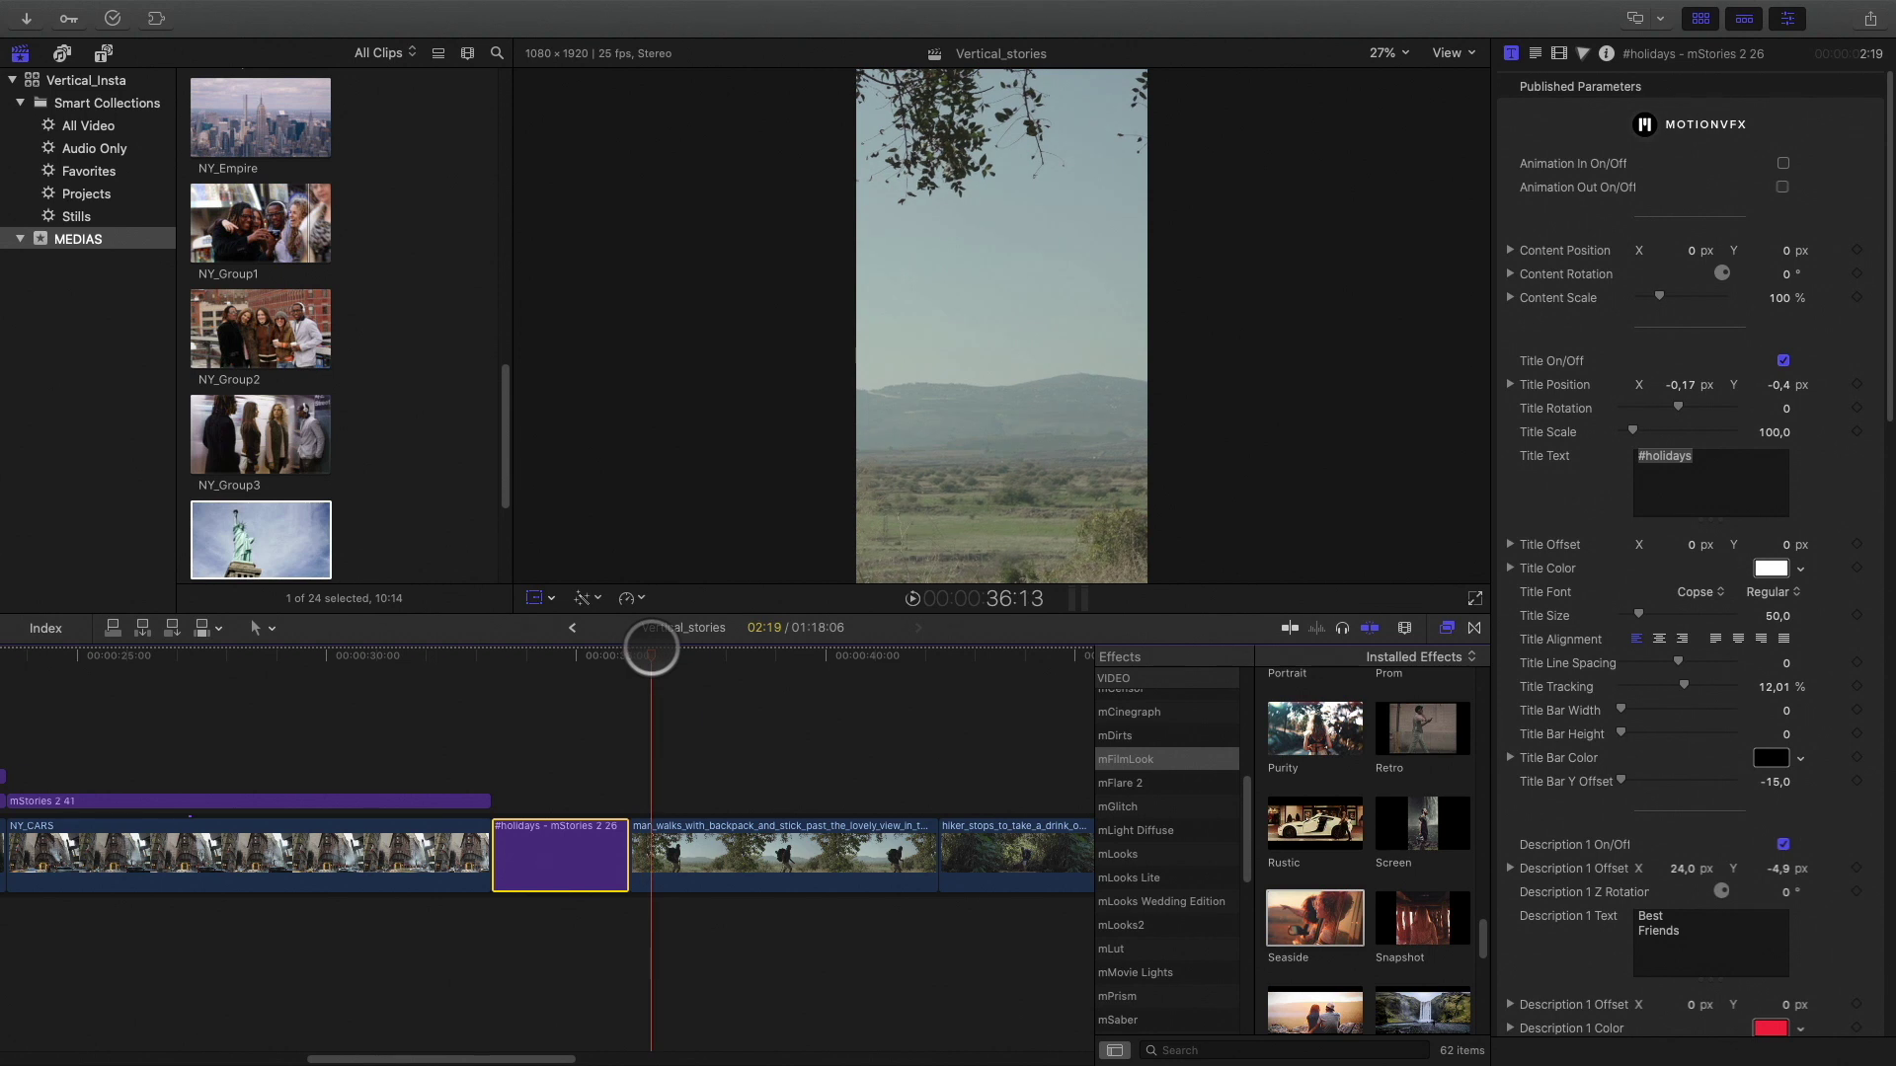
{"action": "mouse_move", "coordinate": [809, 670]}
{"action": "left_mouse_down"}
{"action": "mouse_move", "coordinate": [849, 698]}
{"action": "mouse_move", "coordinate": [721, 707]}
{"action": "mouse_move", "coordinate": [761, 647]}
{"action": "mouse_move", "coordinate": [804, 656]}
{"action": "left_mouse_up"}
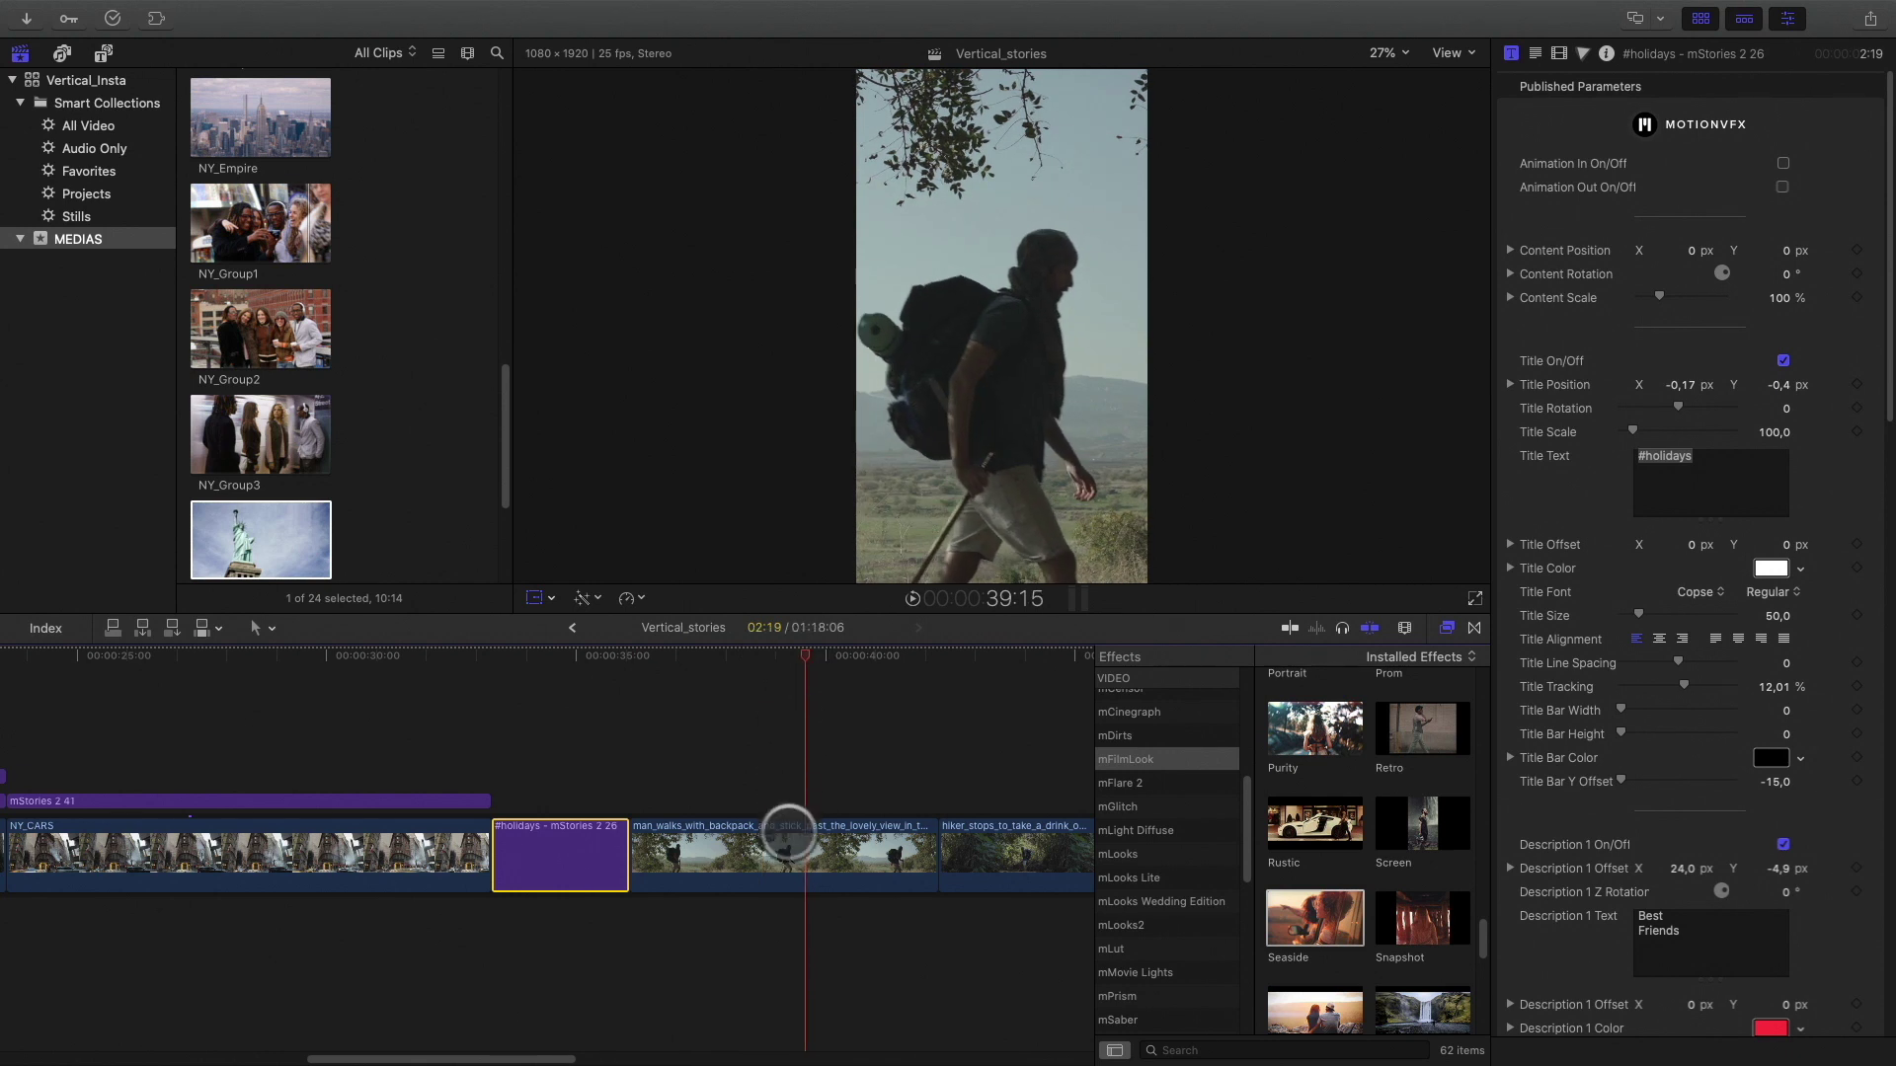
{"action": "left_click", "coordinate": [788, 832]}
{"action": "left_click", "coordinate": [102, 51]}
{"action": "left_click", "coordinate": [93, 364]}
{"action": "scroll", "coordinate": [263, 457], "scroll_direction": "down", "scroll_amount": 1}
{"action": "scroll", "coordinate": [264, 459], "scroll_direction": "up", "scroll_amount": 2}
{"action": "scroll", "coordinate": [264, 457], "scroll_direction": "up", "scroll_amount": 1}
{"action": "left_click", "coordinate": [345, 314]}
{"action": "left_click_drag", "start_coordinate": [492, 430], "coordinate": [636, 796]}
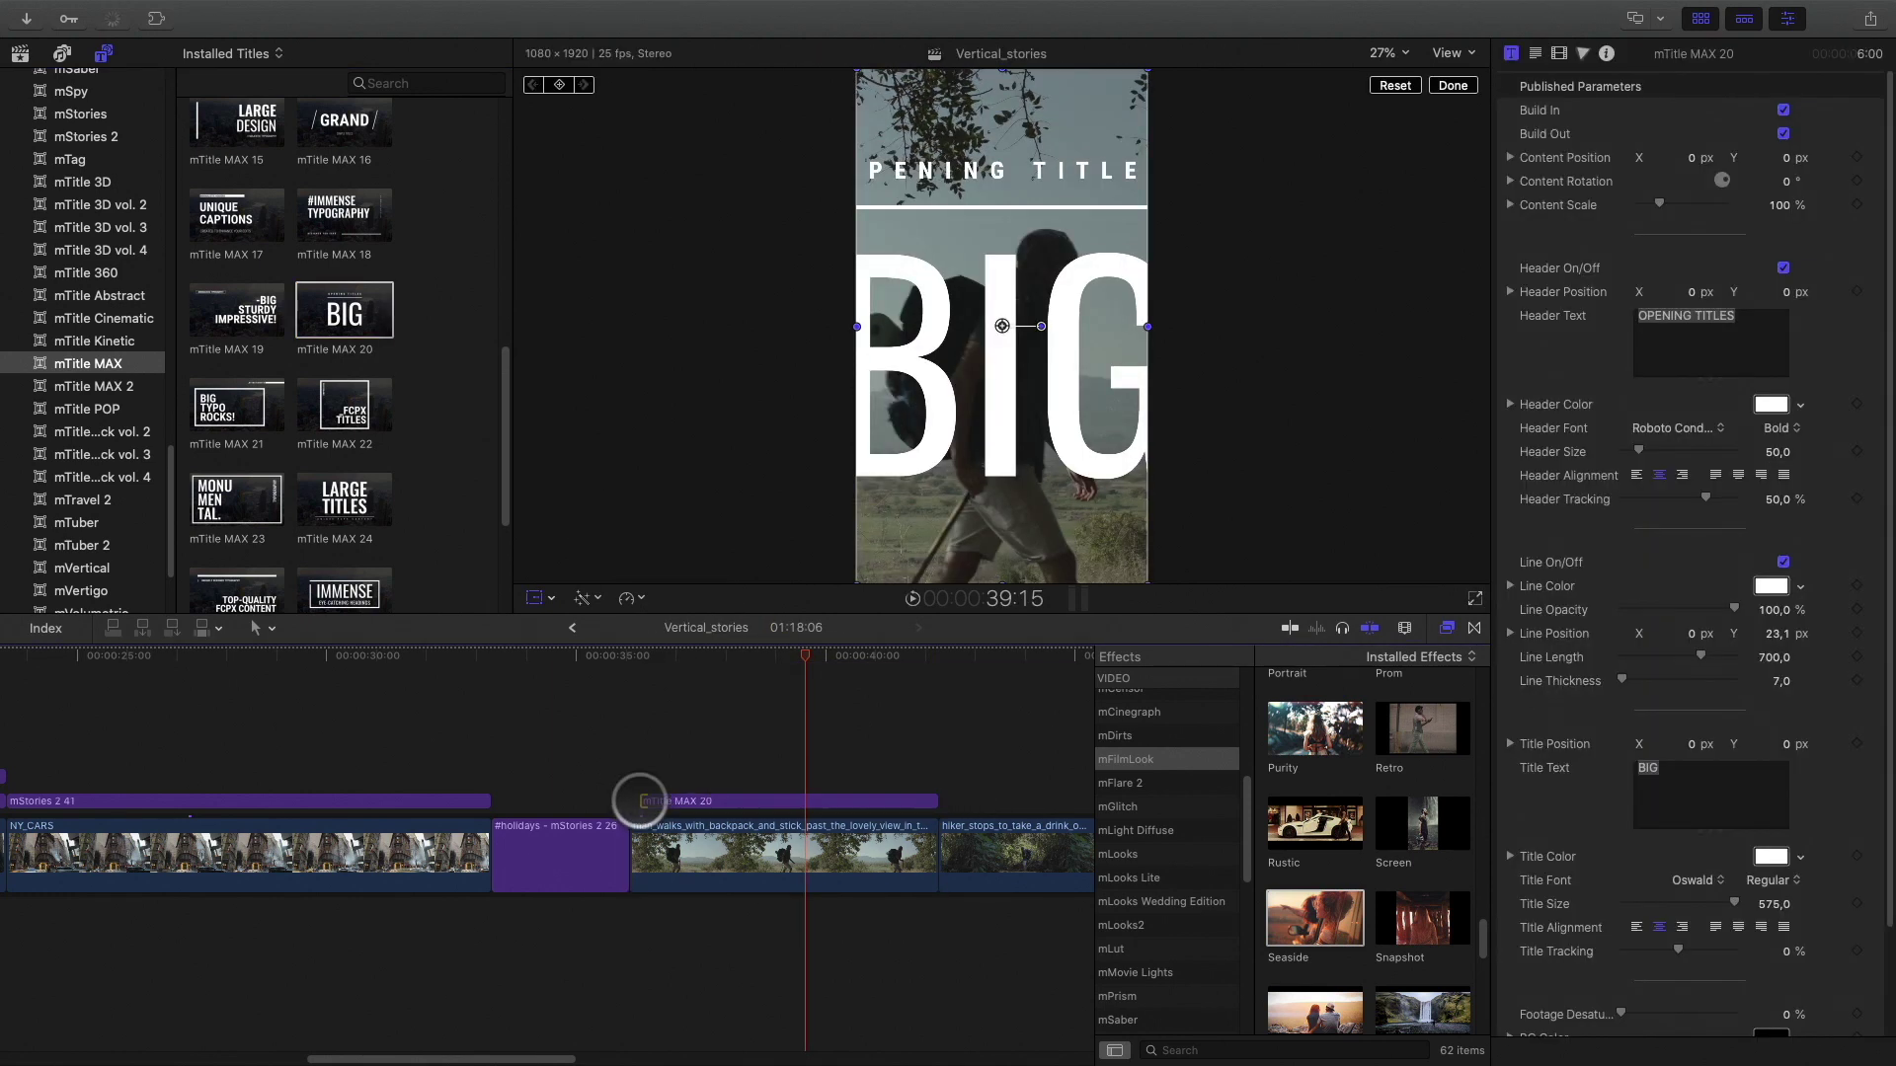
Trim the start of the mTitle MAX 20 title so it lasts 5:14.
{"action": "left_click", "coordinate": [635, 654]}
{"action": "left_click", "coordinate": [753, 647]}
{"action": "left_click", "coordinate": [660, 655]}
{"action": "left_click", "coordinate": [785, 655]}
{"action": "left_click", "coordinate": [899, 525]}
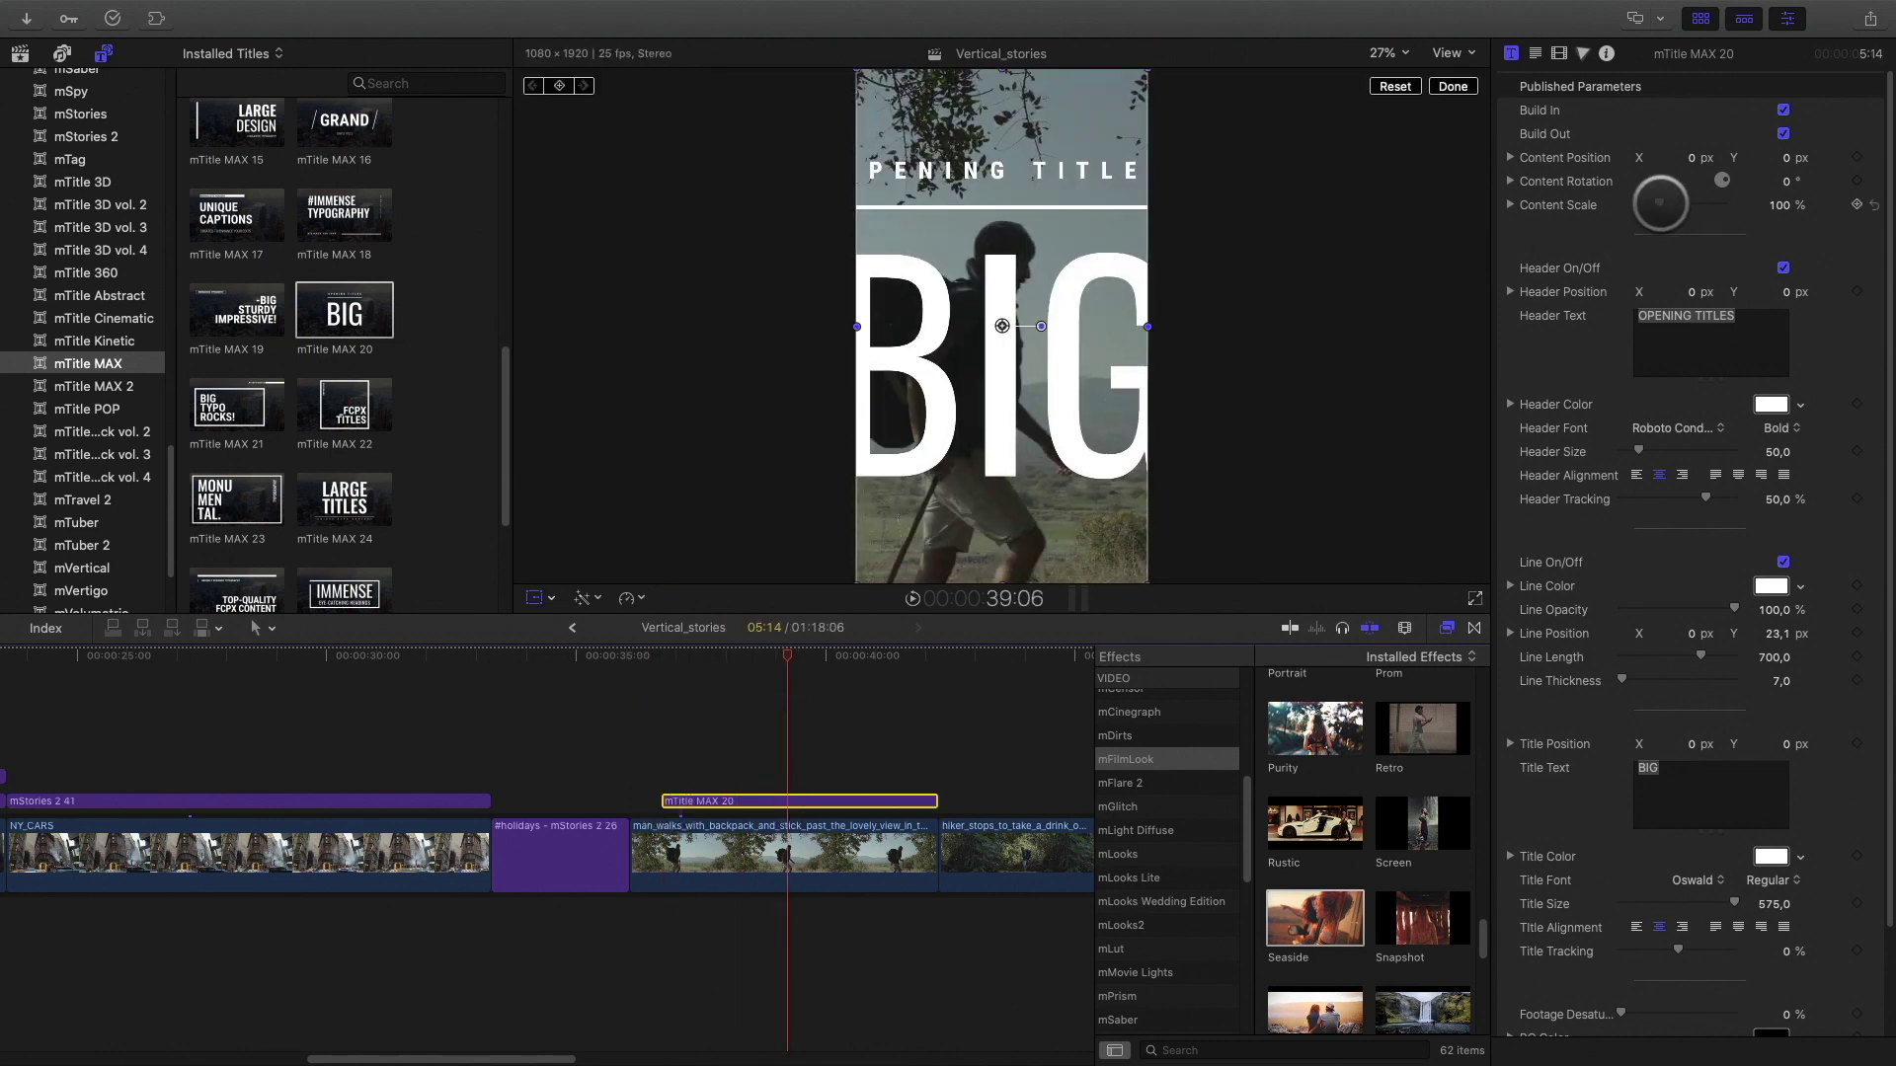
Set the title's header to "SUMMER TRIP" and main text to "USA" with Content Scale 68 % and Position Y 0,04, and play it.
{"action": "left_click_drag", "start_coordinate": [1779, 204], "coordinate": [1758, 205]}
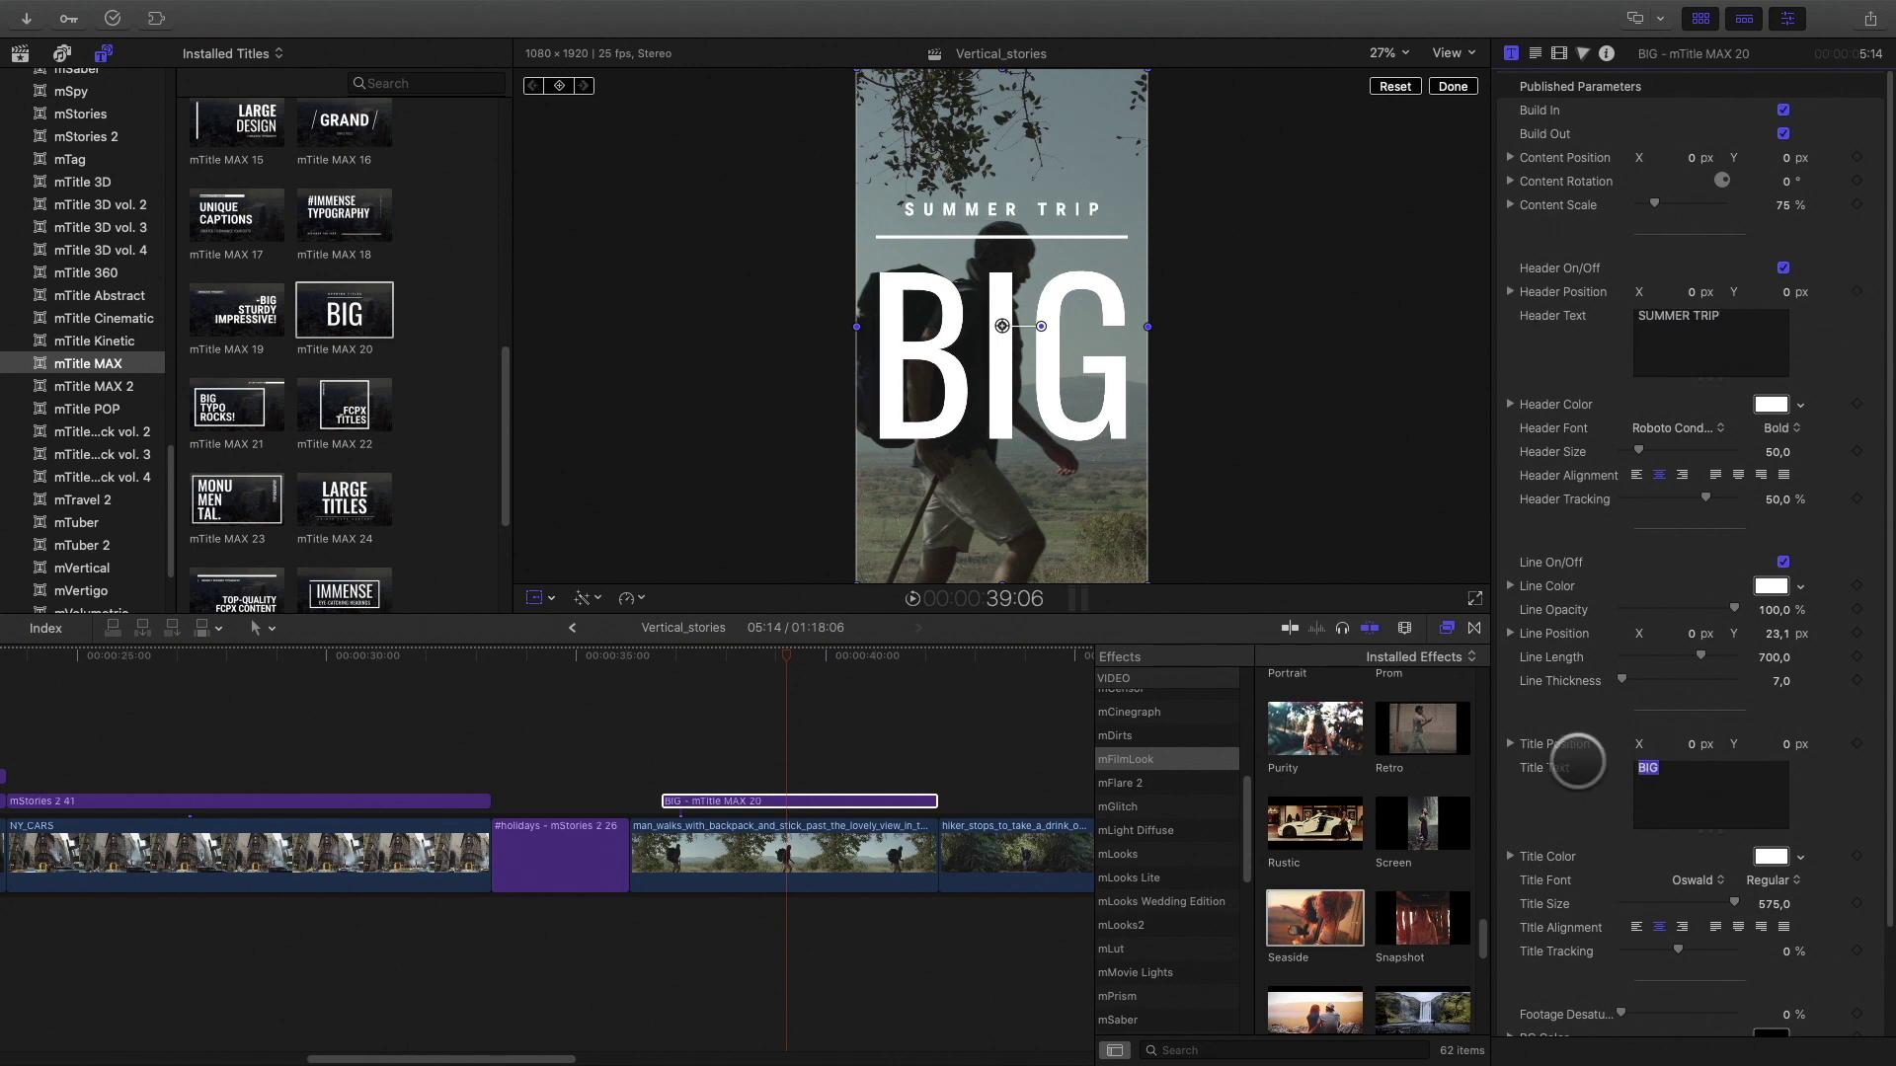
{"action": "type", "text": "USA"}
{"action": "left_click_drag", "start_coordinate": [1652, 202], "coordinate": [1651, 202]}
{"action": "left_click", "coordinate": [633, 669]}
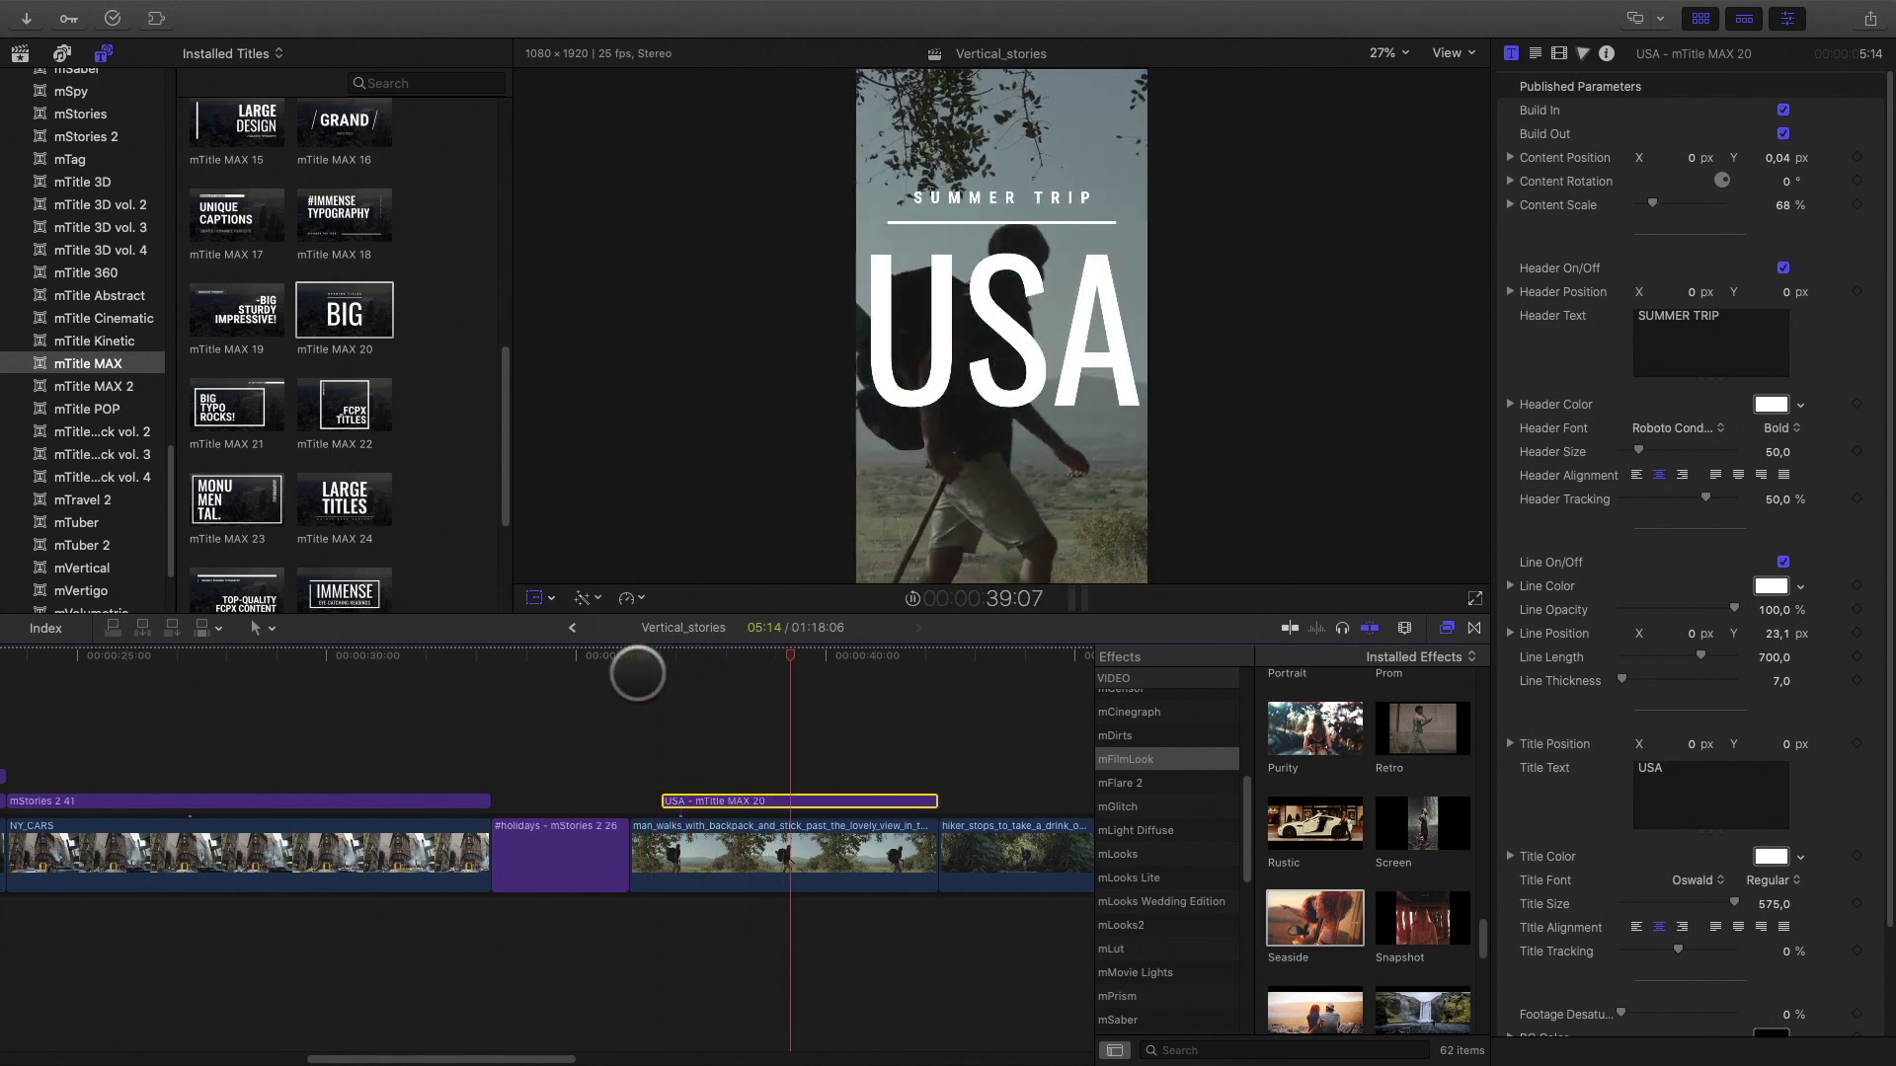
{"action": "key", "text": "space"}
Duplicate the man_walks_with_backpack clip onto the track above the USA title, aligned with the original.
{"action": "left_click_drag", "start_coordinate": [828, 659], "coordinate": [780, 661]}
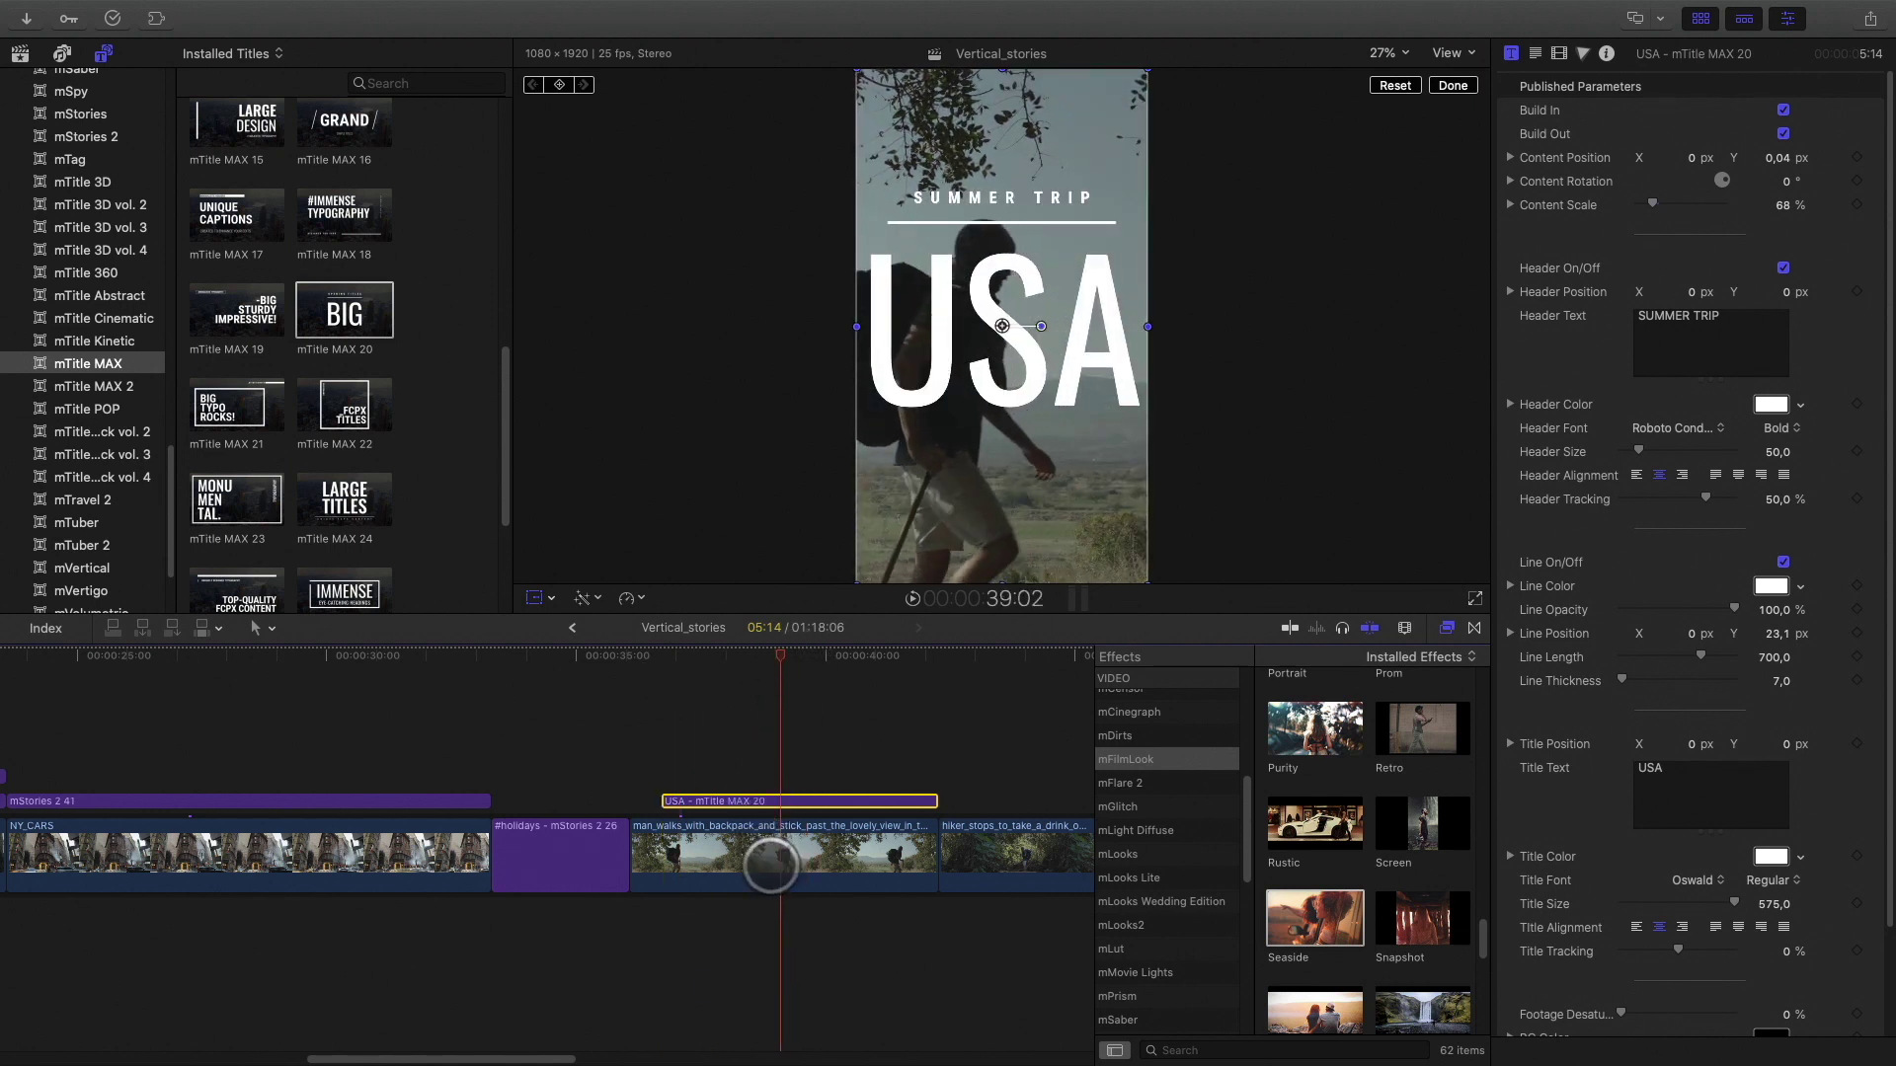
{"action": "left_click", "coordinate": [771, 861]}
{"action": "left_click_drag", "start_coordinate": [770, 862], "coordinate": [774, 727]}
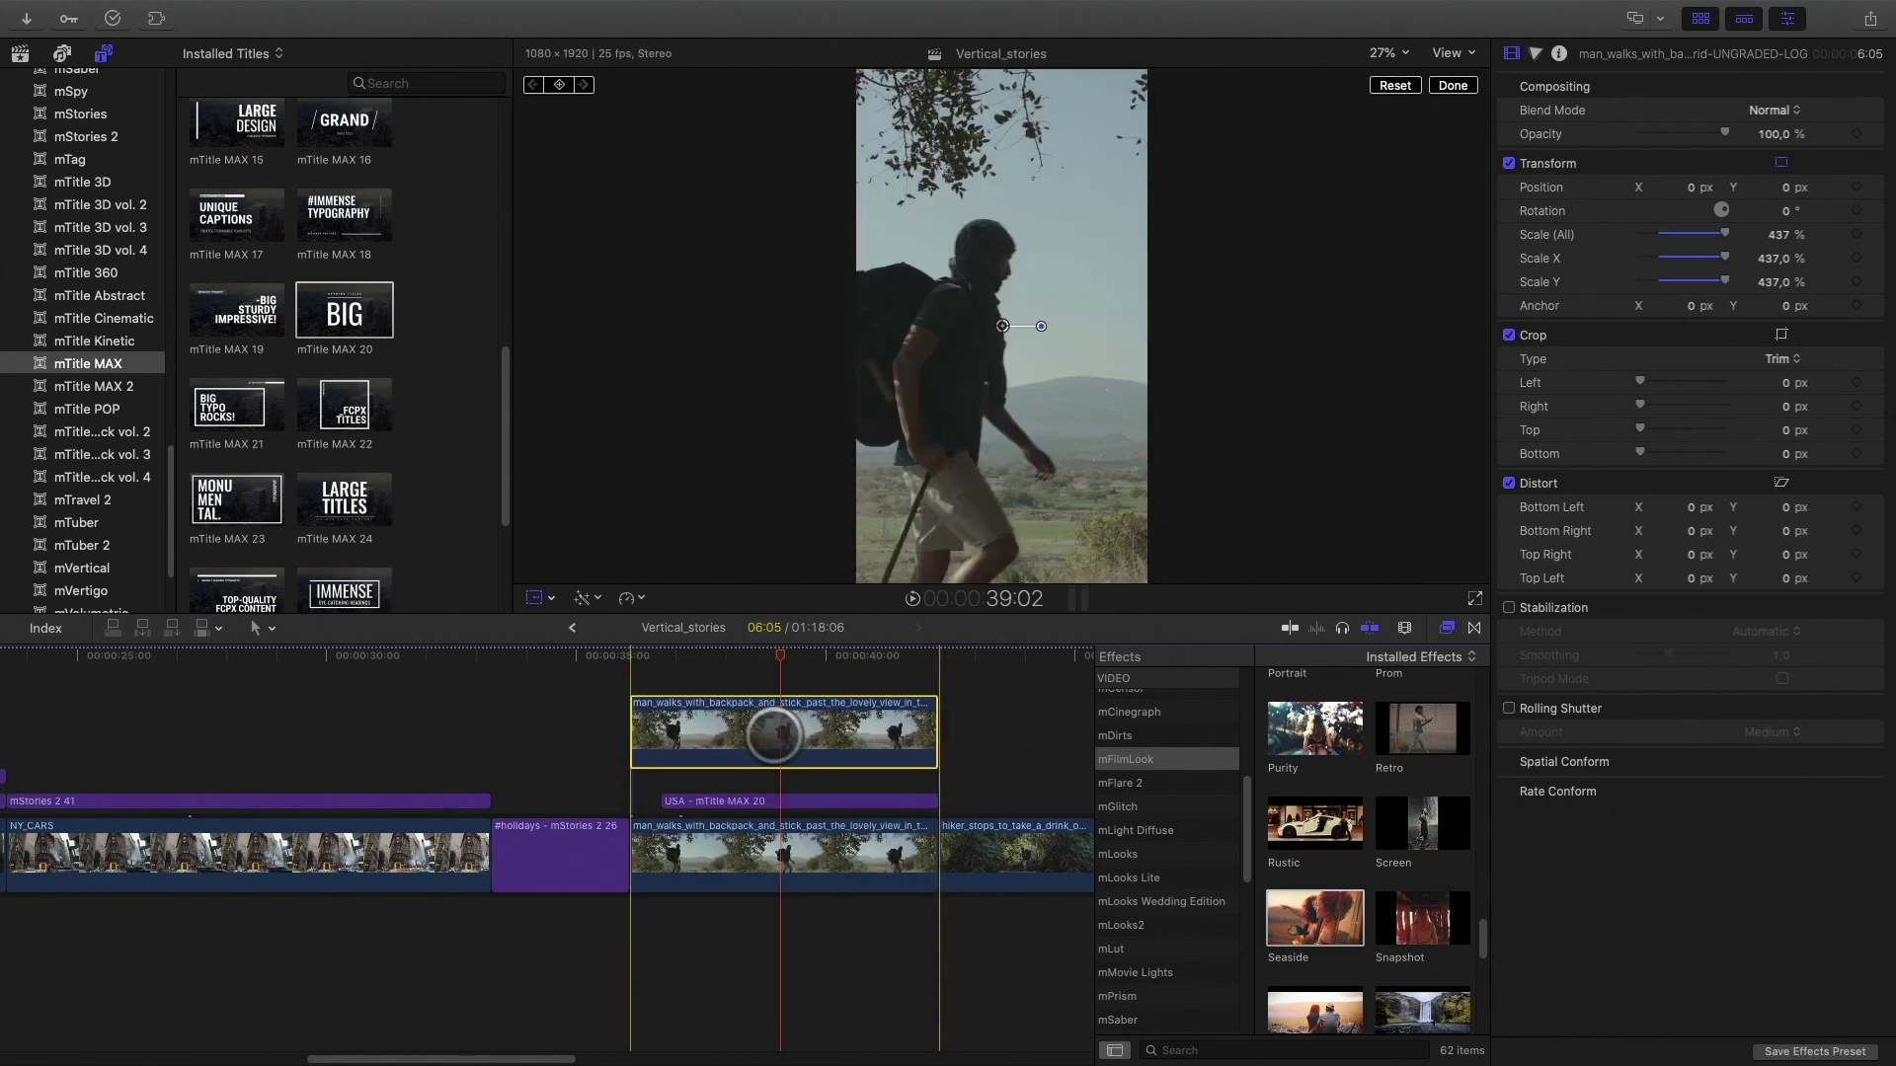
Apply the Luma Keyer effect from the Keying category to the duplicated man_walks_with_backpack clip above the USA title.
{"action": "mouse_move", "coordinate": [770, 656]}
{"action": "left_mouse_down"}
{"action": "mouse_move", "coordinate": [709, 662]}
{"action": "mouse_move", "coordinate": [786, 648]}
{"action": "left_mouse_up"}
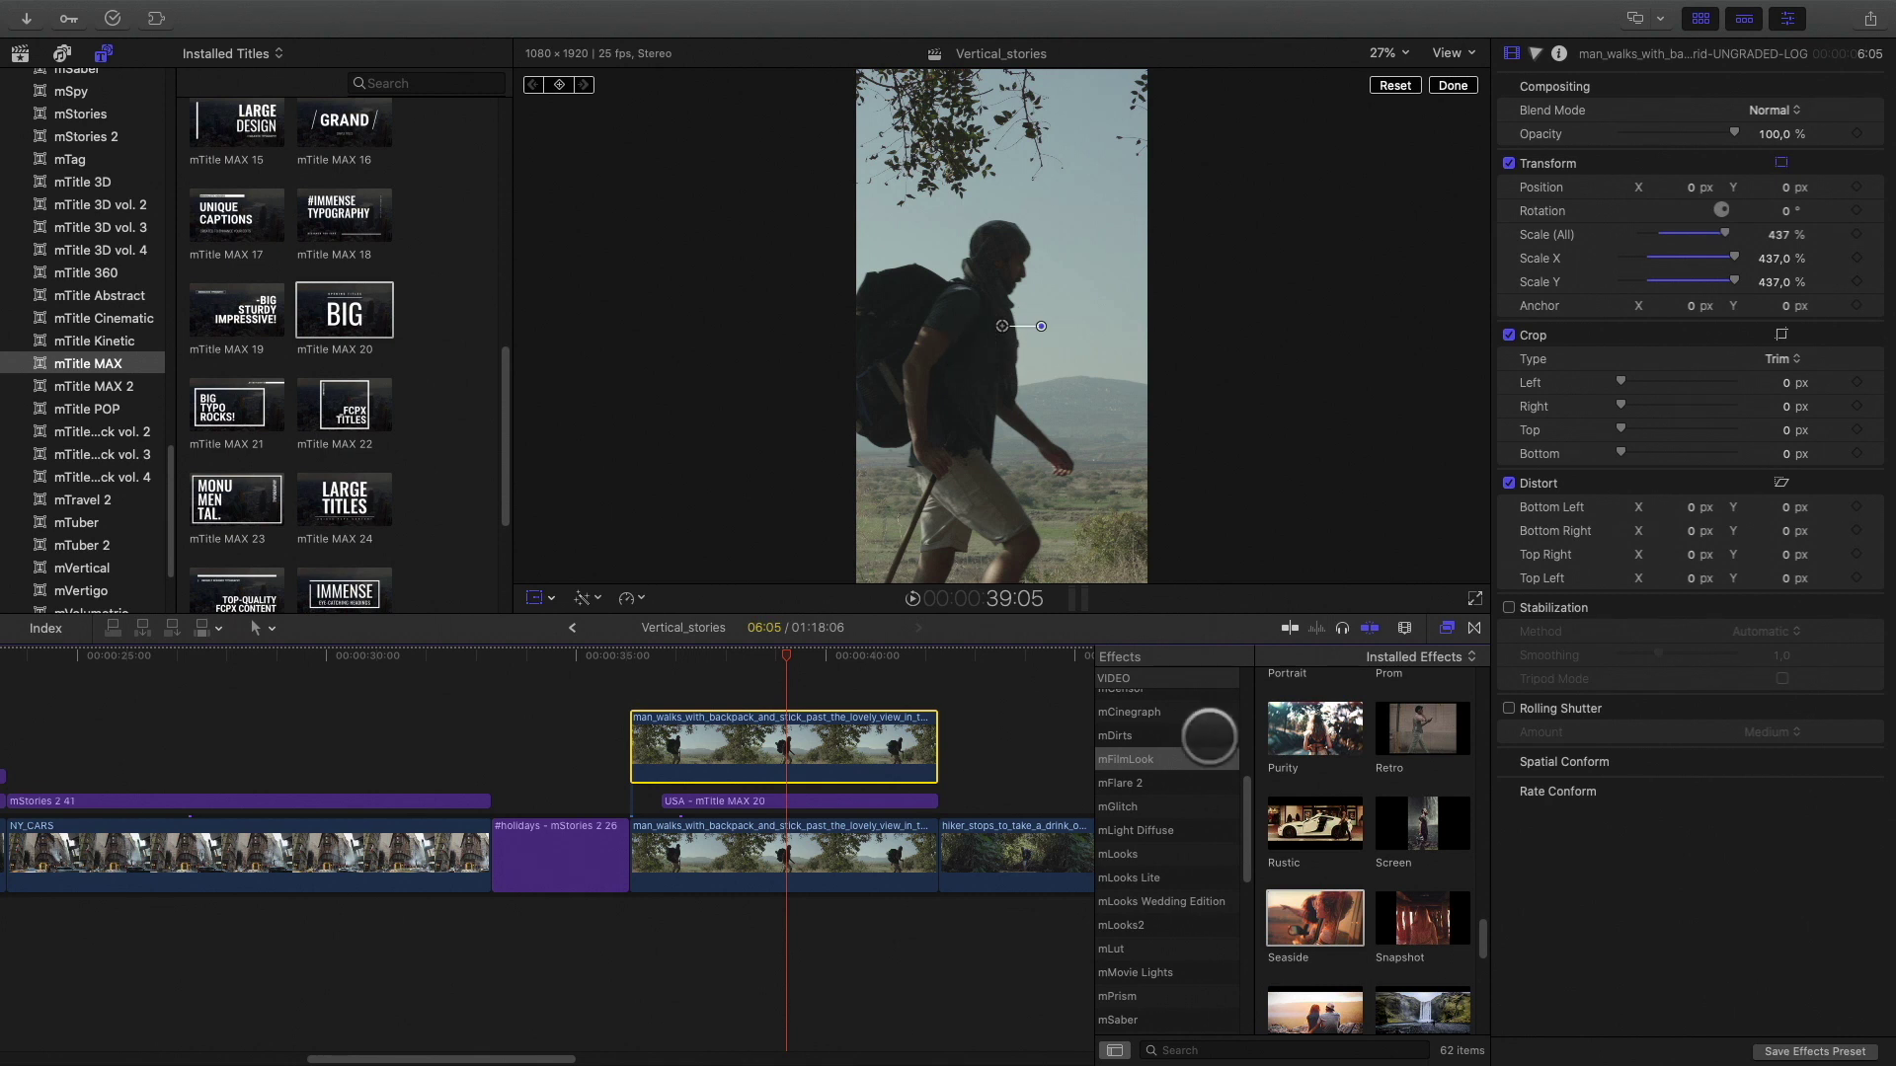
{"action": "scroll", "coordinate": [1182, 834], "scroll_direction": "up", "scroll_amount": 8}
{"action": "scroll", "coordinate": [1182, 837], "scroll_direction": "down", "scroll_amount": 3}
{"action": "left_click", "coordinate": [1119, 800]}
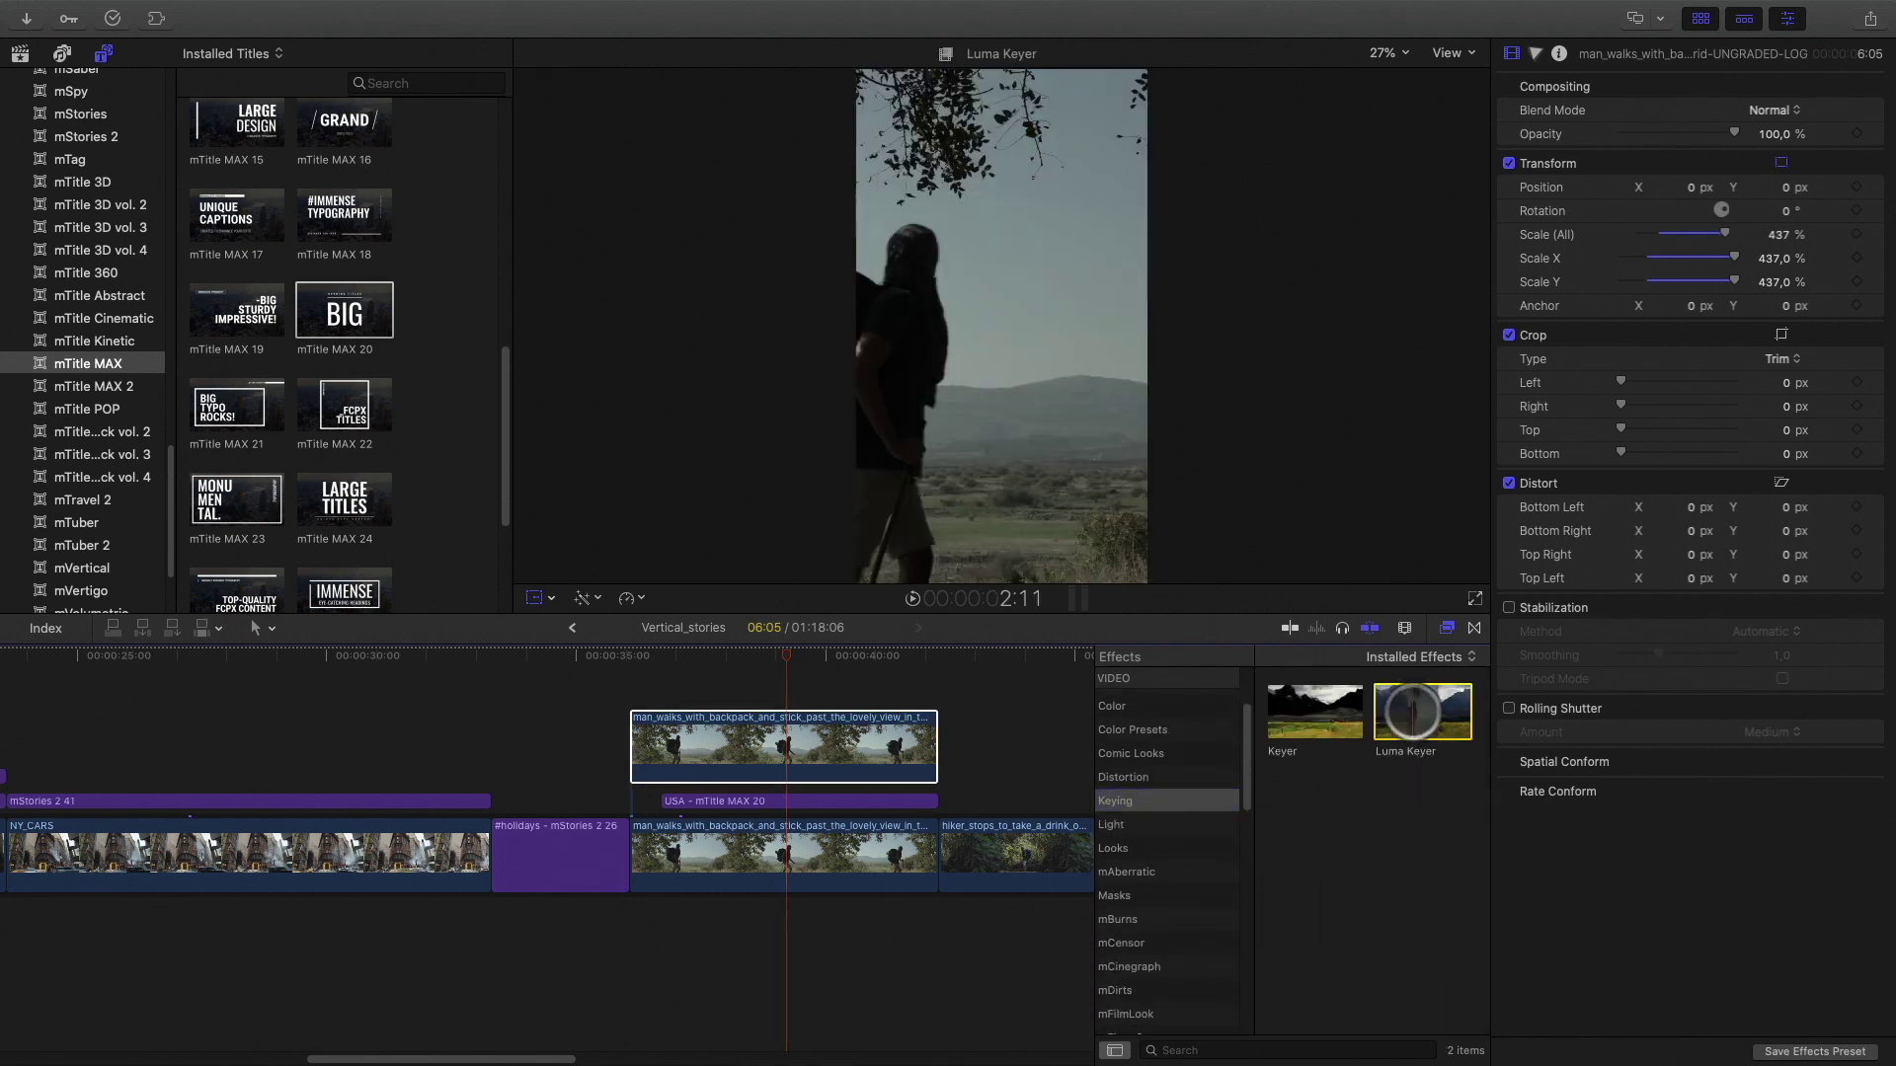
{"action": "left_click_drag", "start_coordinate": [1410, 713], "coordinate": [847, 742]}
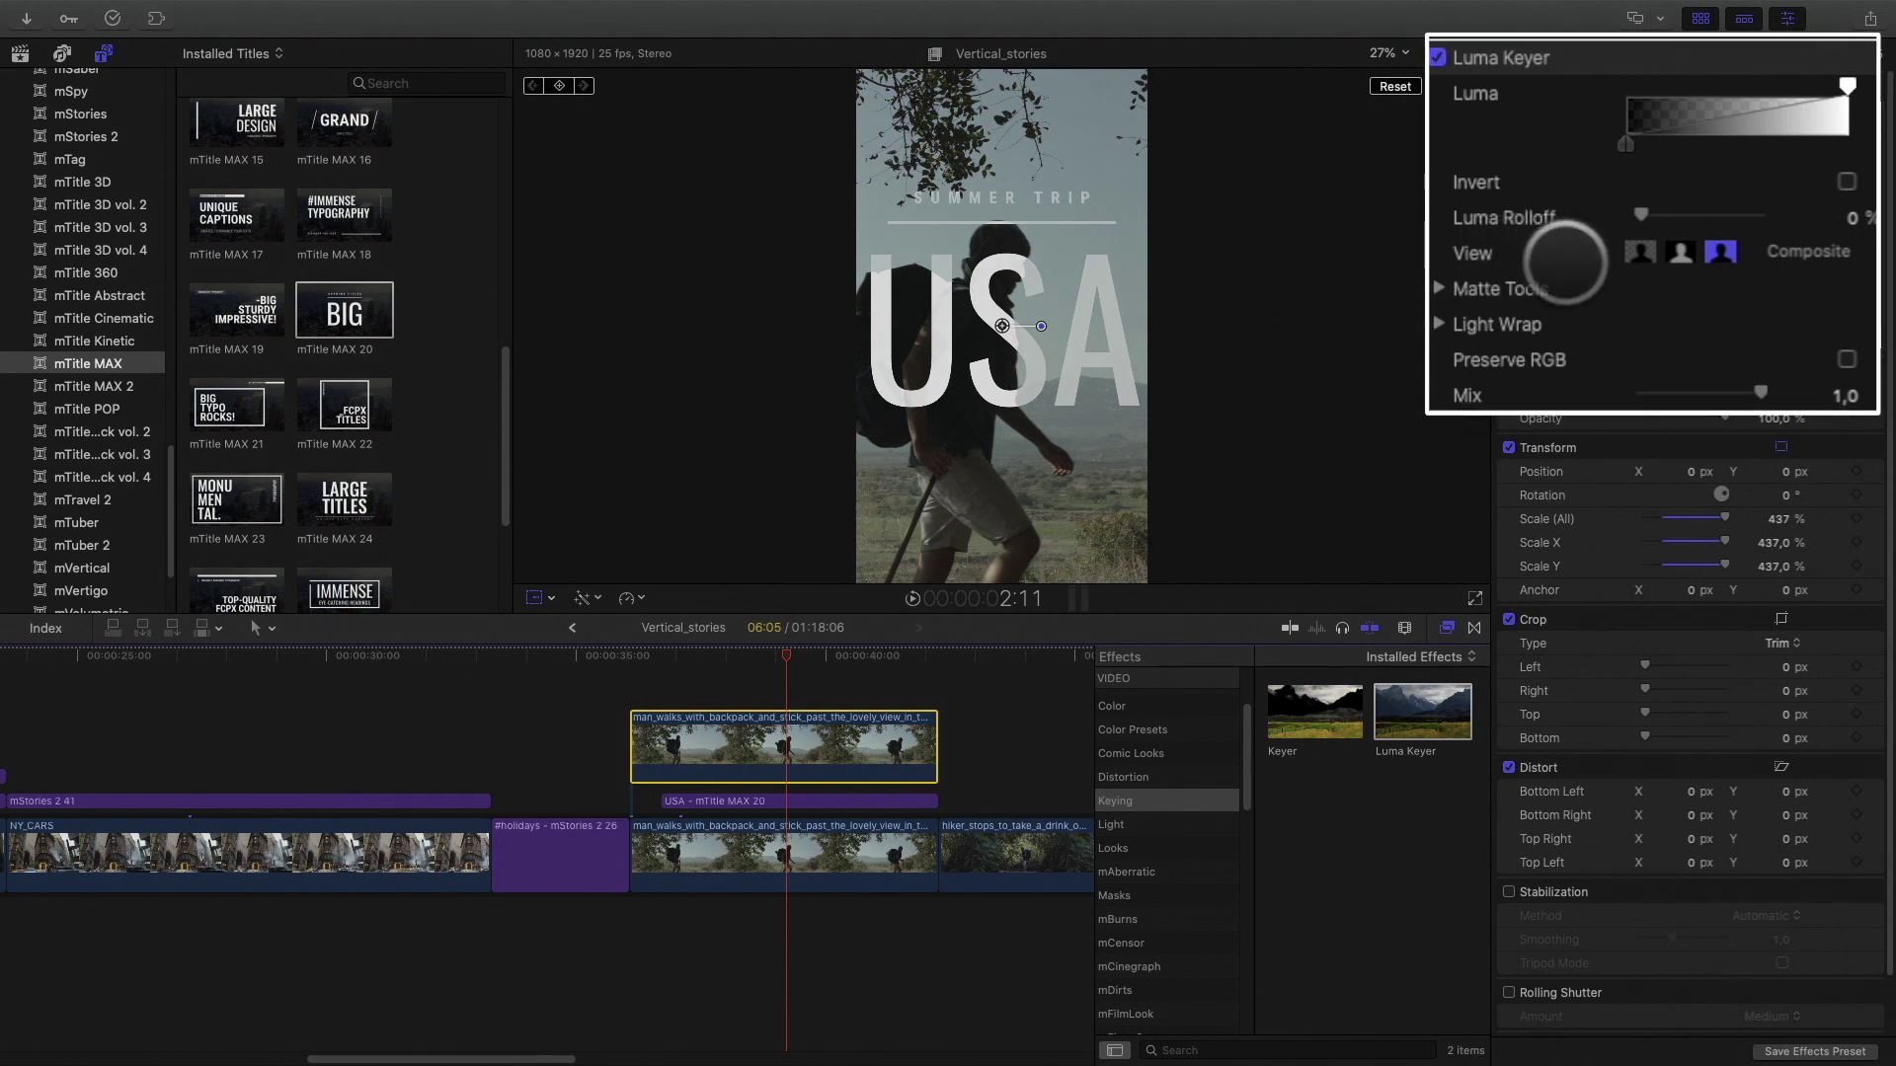
Invert the Luma Keyer, narrow its luma range using the matte view to isolate the hiker, and check the composite across the clip.
{"action": "left_click", "coordinate": [1680, 254]}
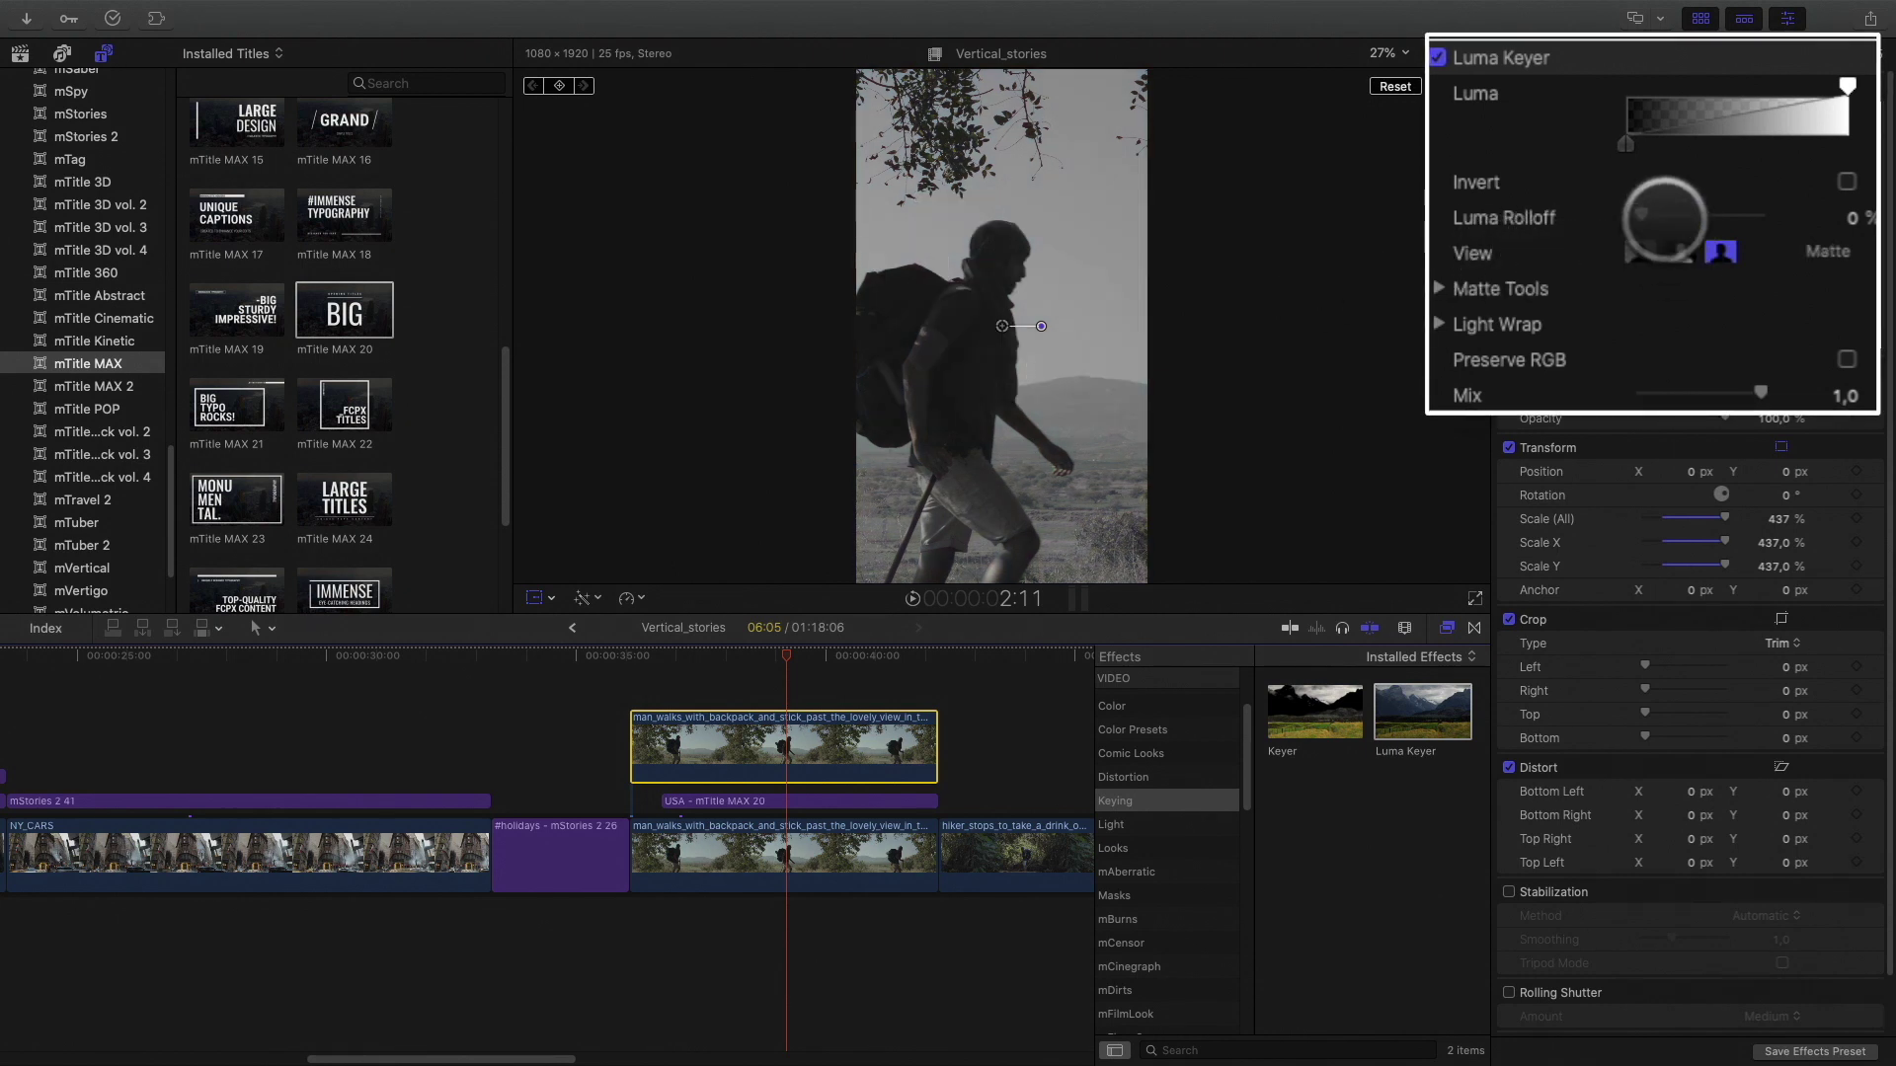
{"action": "mouse_move", "coordinate": [1644, 143]}
{"action": "left_mouse_down"}
{"action": "mouse_move", "coordinate": [1705, 141]}
{"action": "mouse_move", "coordinate": [1627, 144]}
{"action": "mouse_move", "coordinate": [1681, 144]}
{"action": "left_mouse_up"}
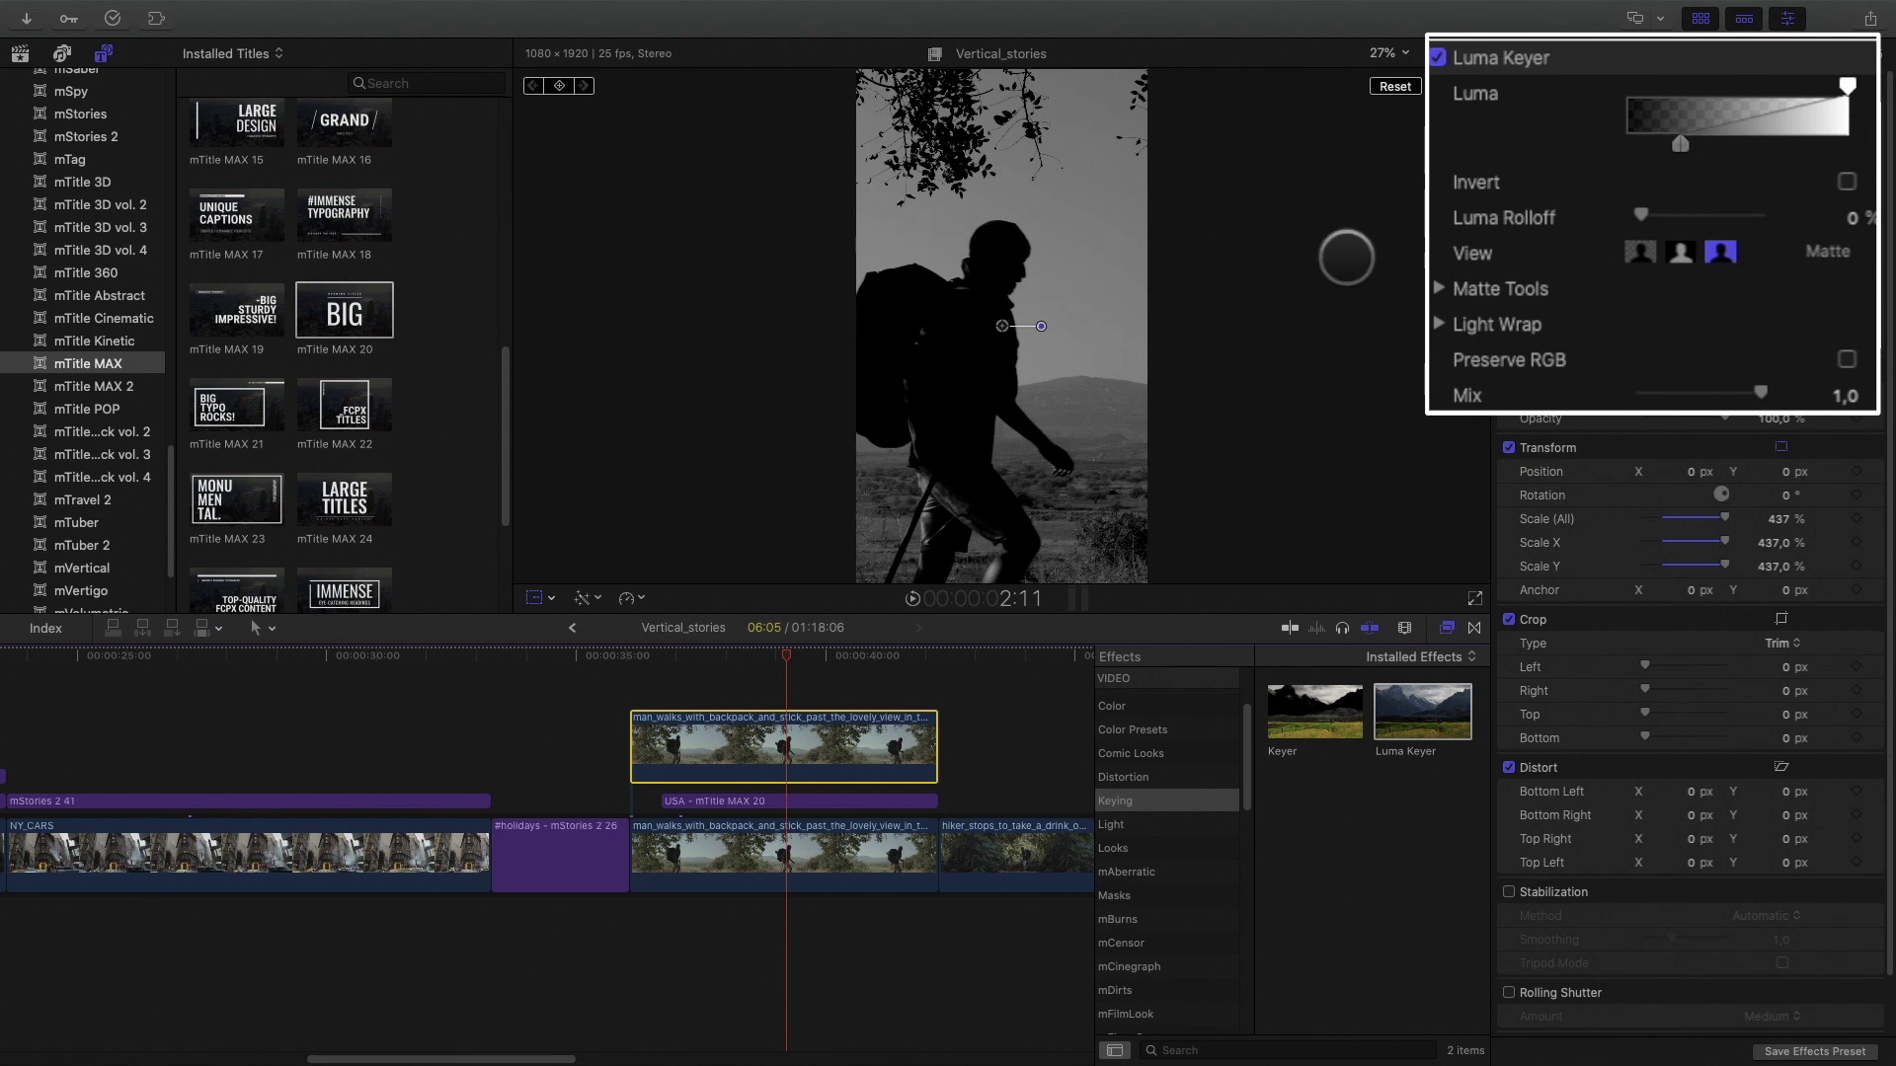
{"action": "left_click", "coordinate": [1846, 181]}
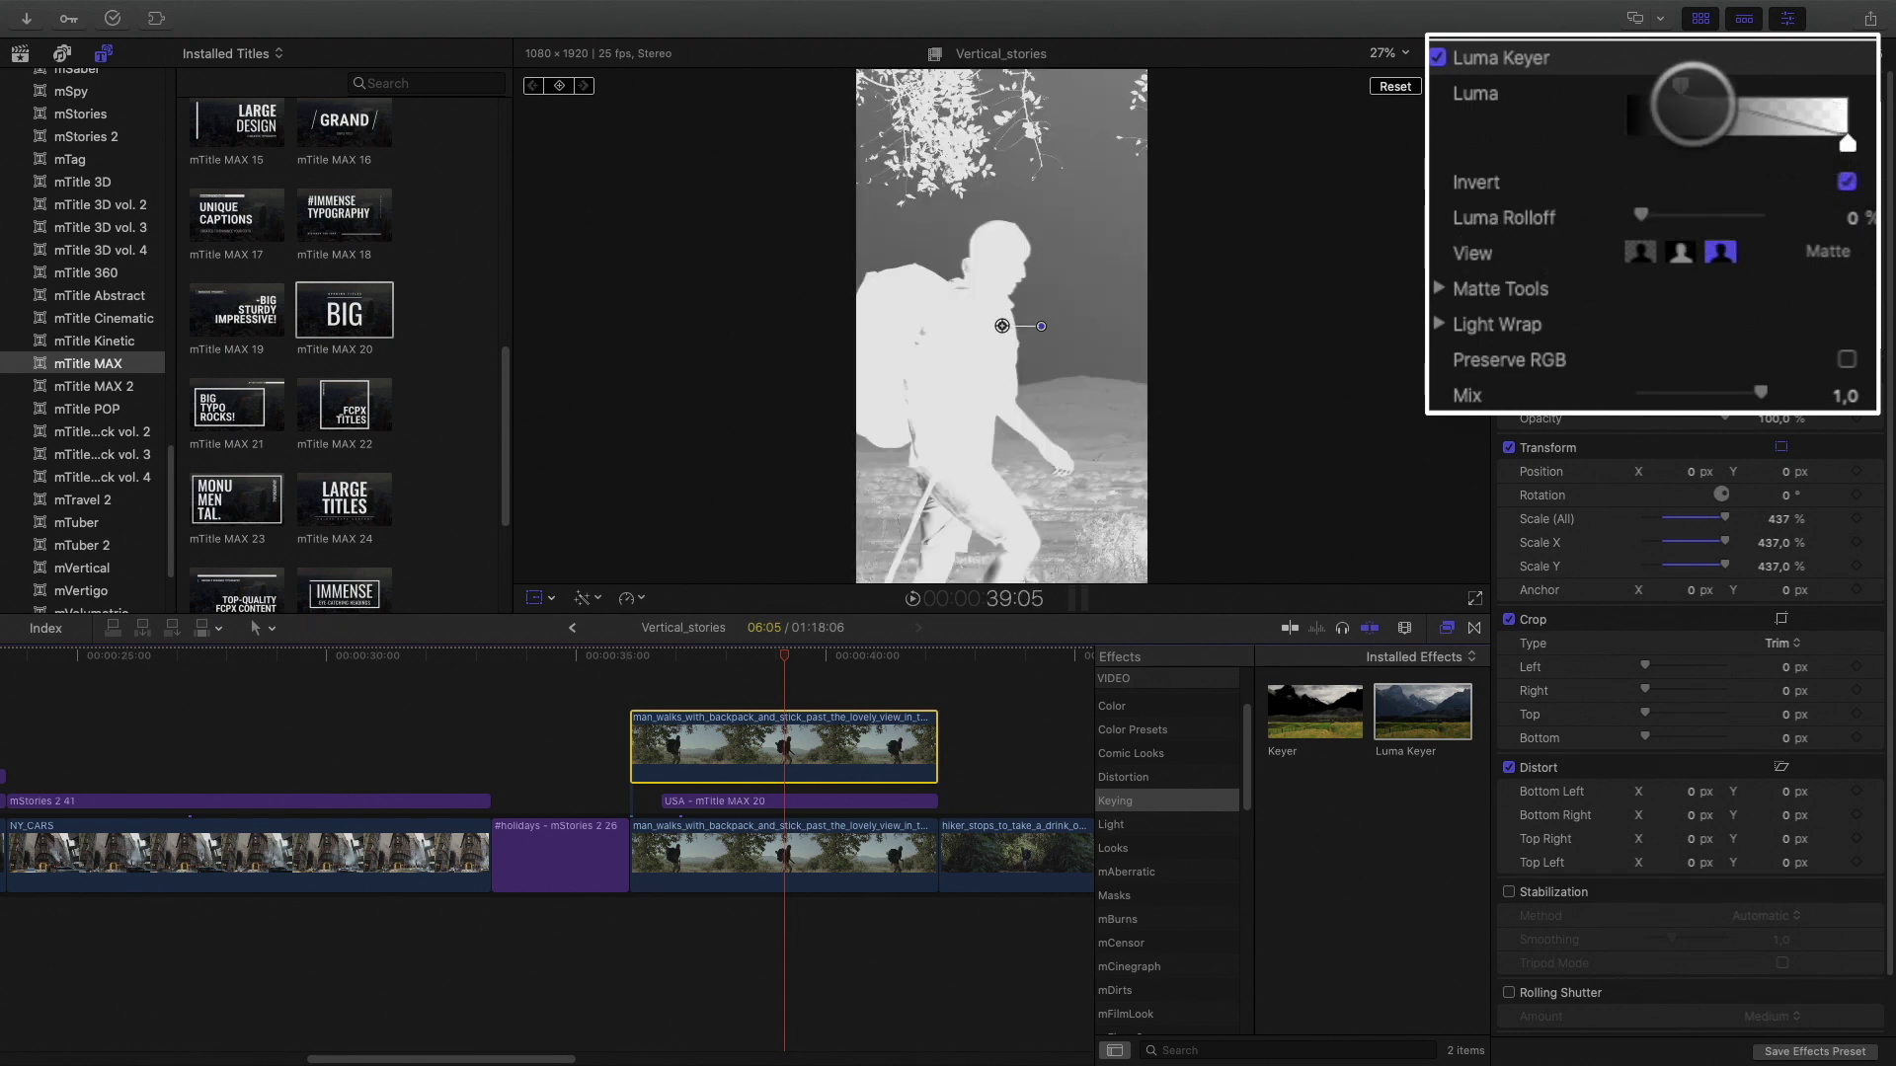
{"action": "left_click_drag", "start_coordinate": [1680, 86], "coordinate": [1736, 86]}
{"action": "left_click_drag", "start_coordinate": [1842, 146], "coordinate": [1755, 158]}
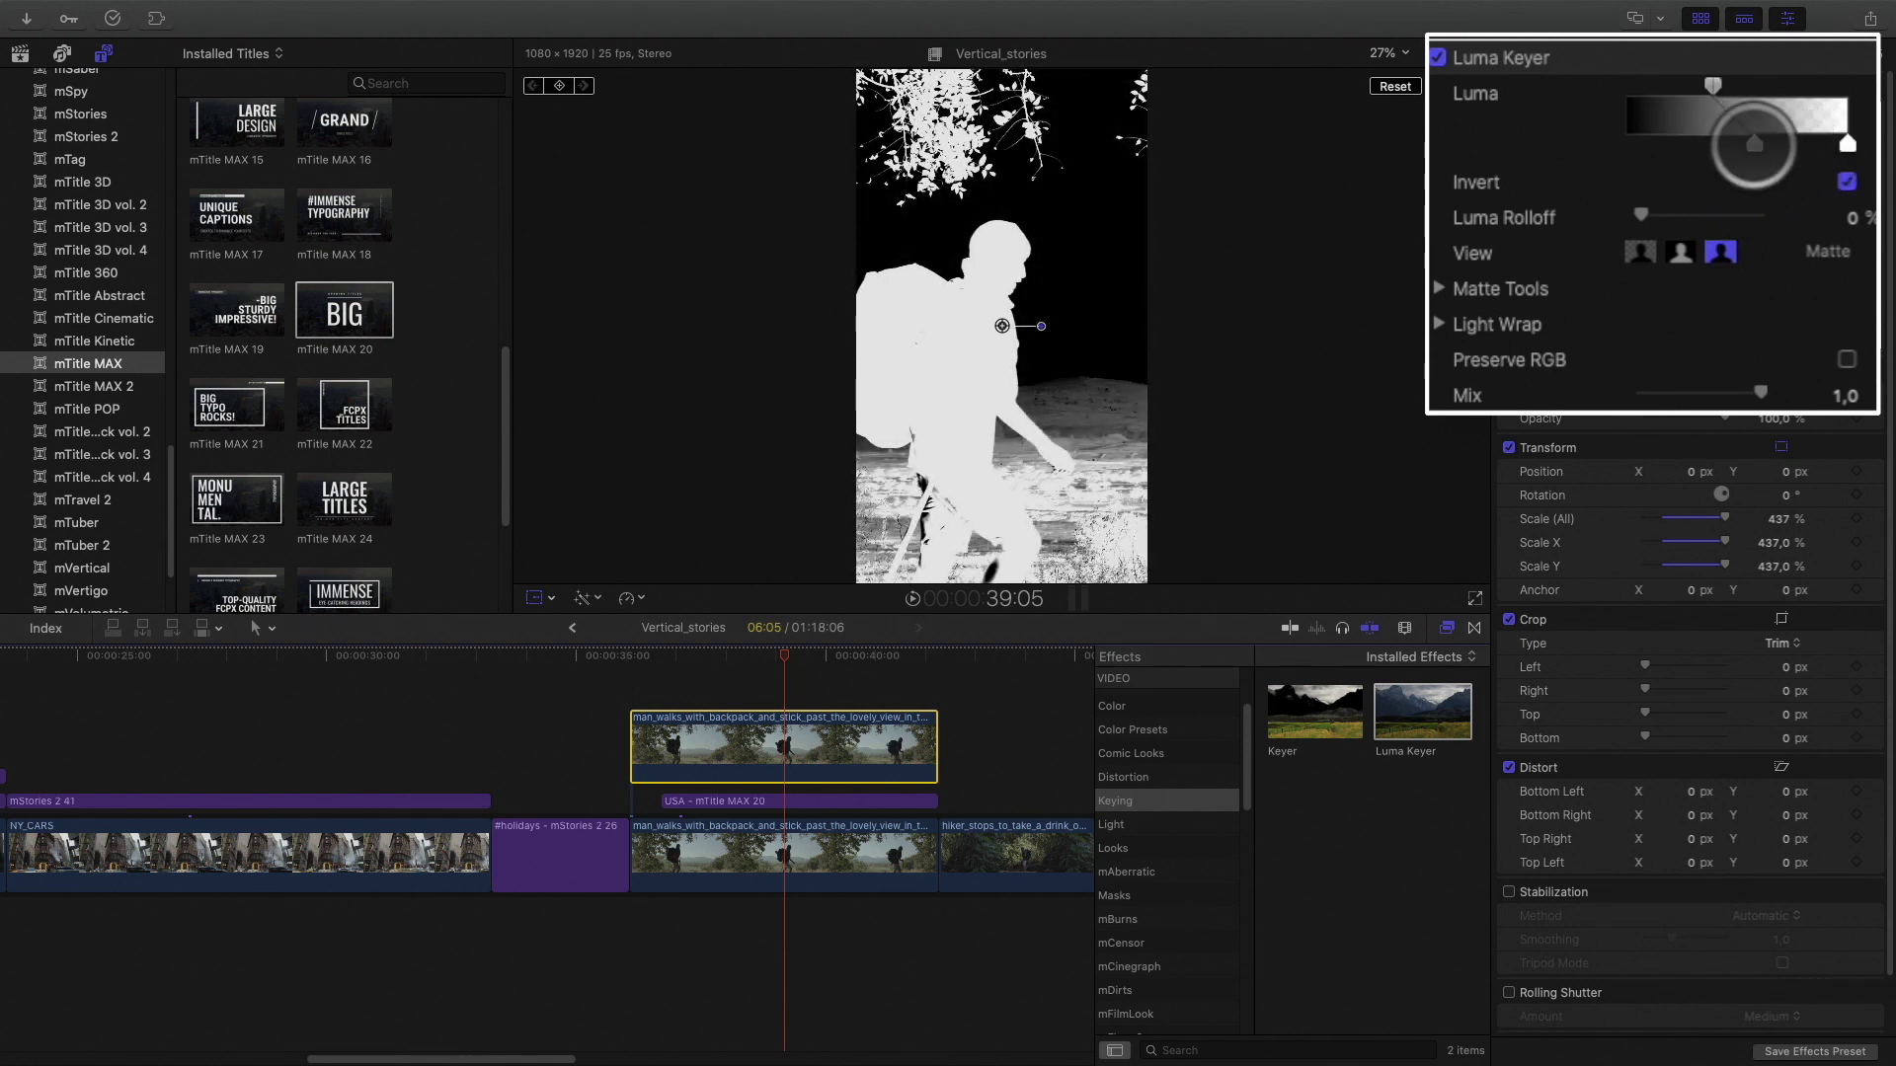
{"action": "left_click", "coordinate": [1637, 252]}
{"action": "left_click_drag", "start_coordinate": [1753, 145], "coordinate": [1711, 146]}
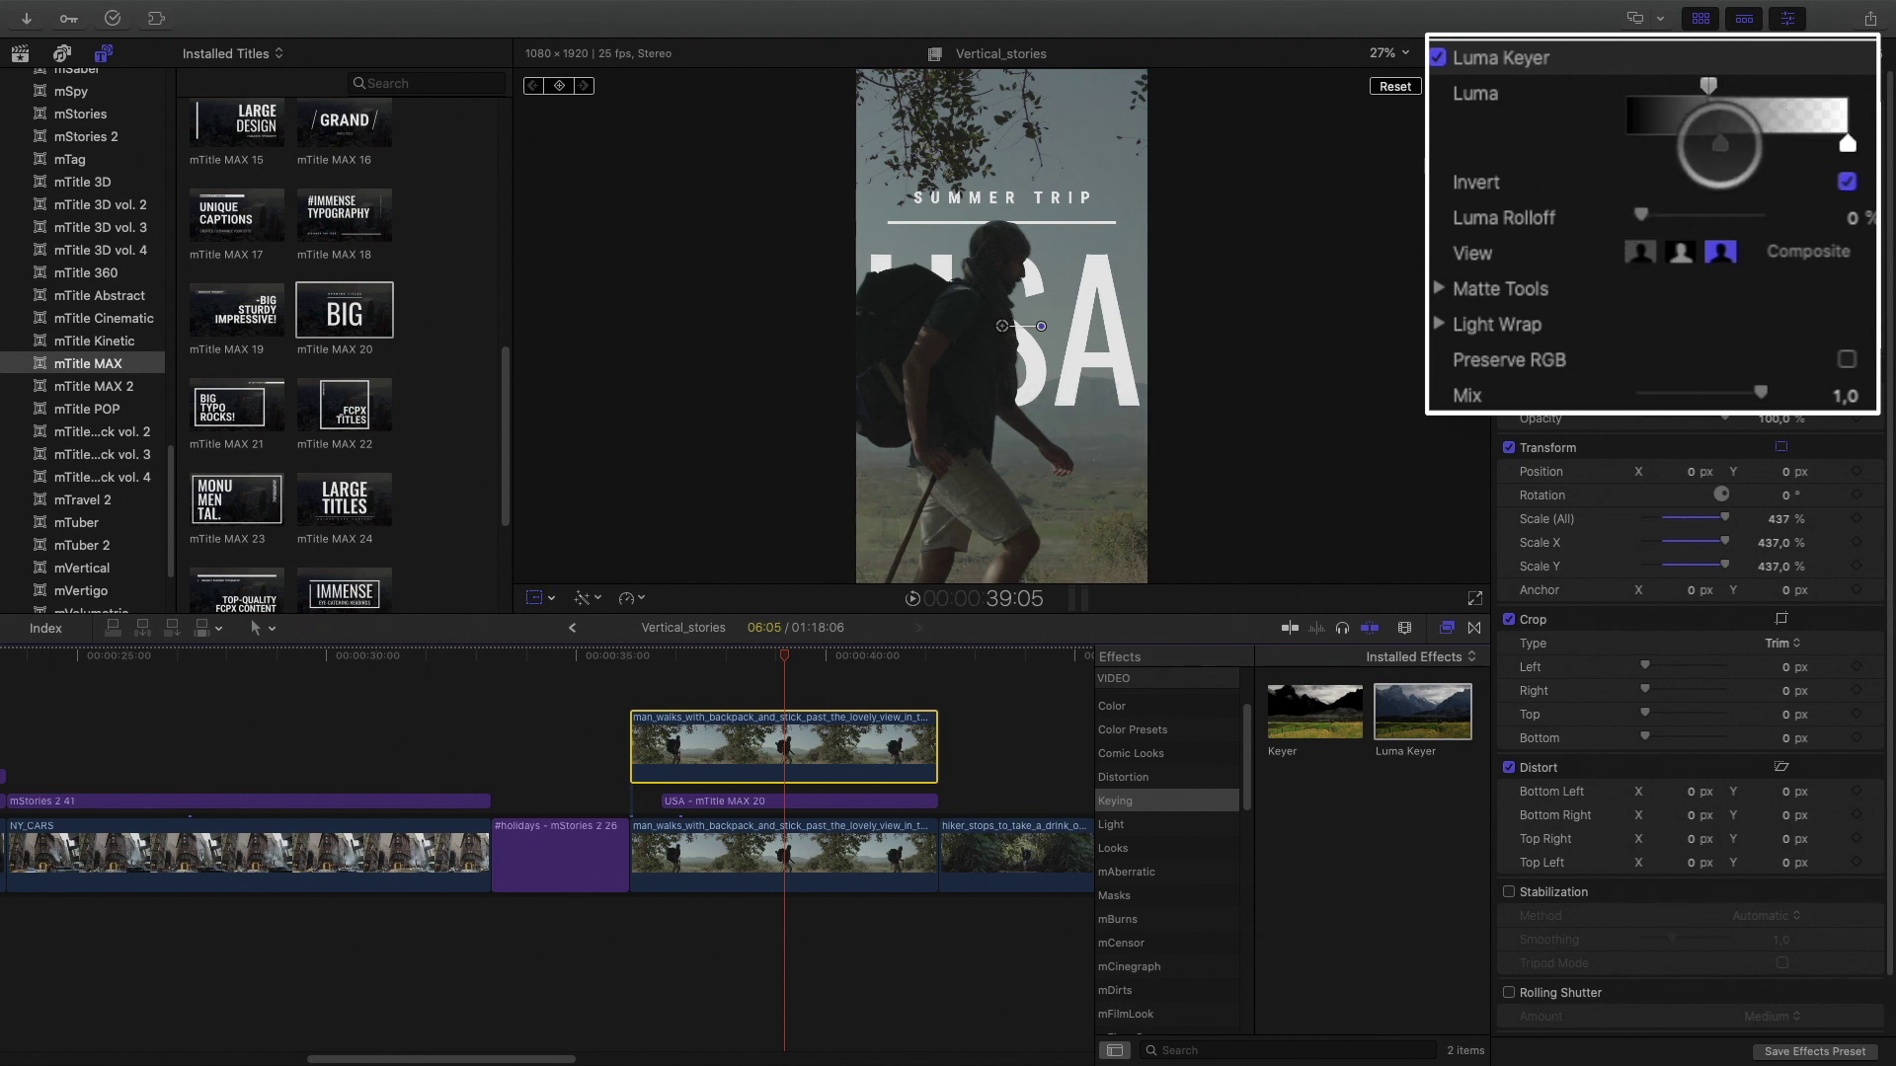
{"action": "left_click", "coordinate": [637, 672]}
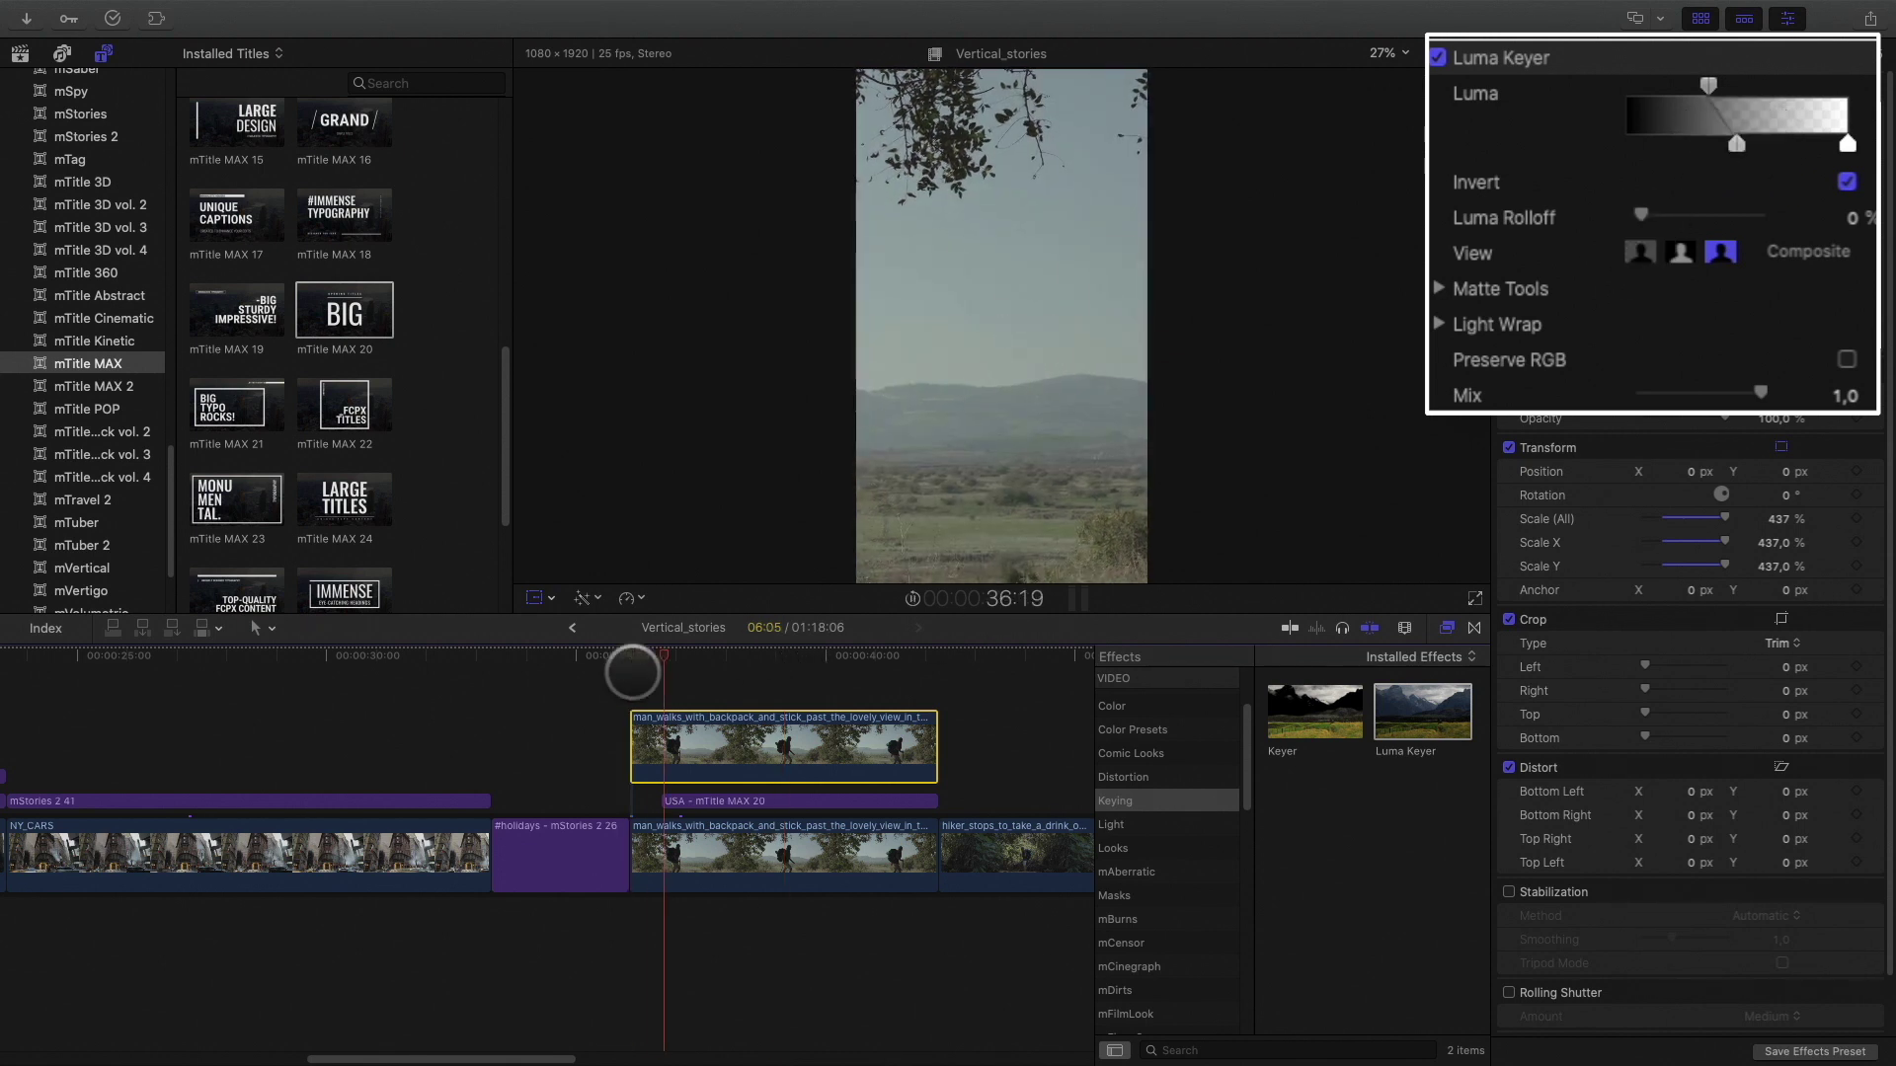
{"action": "left_click", "coordinate": [879, 654]}
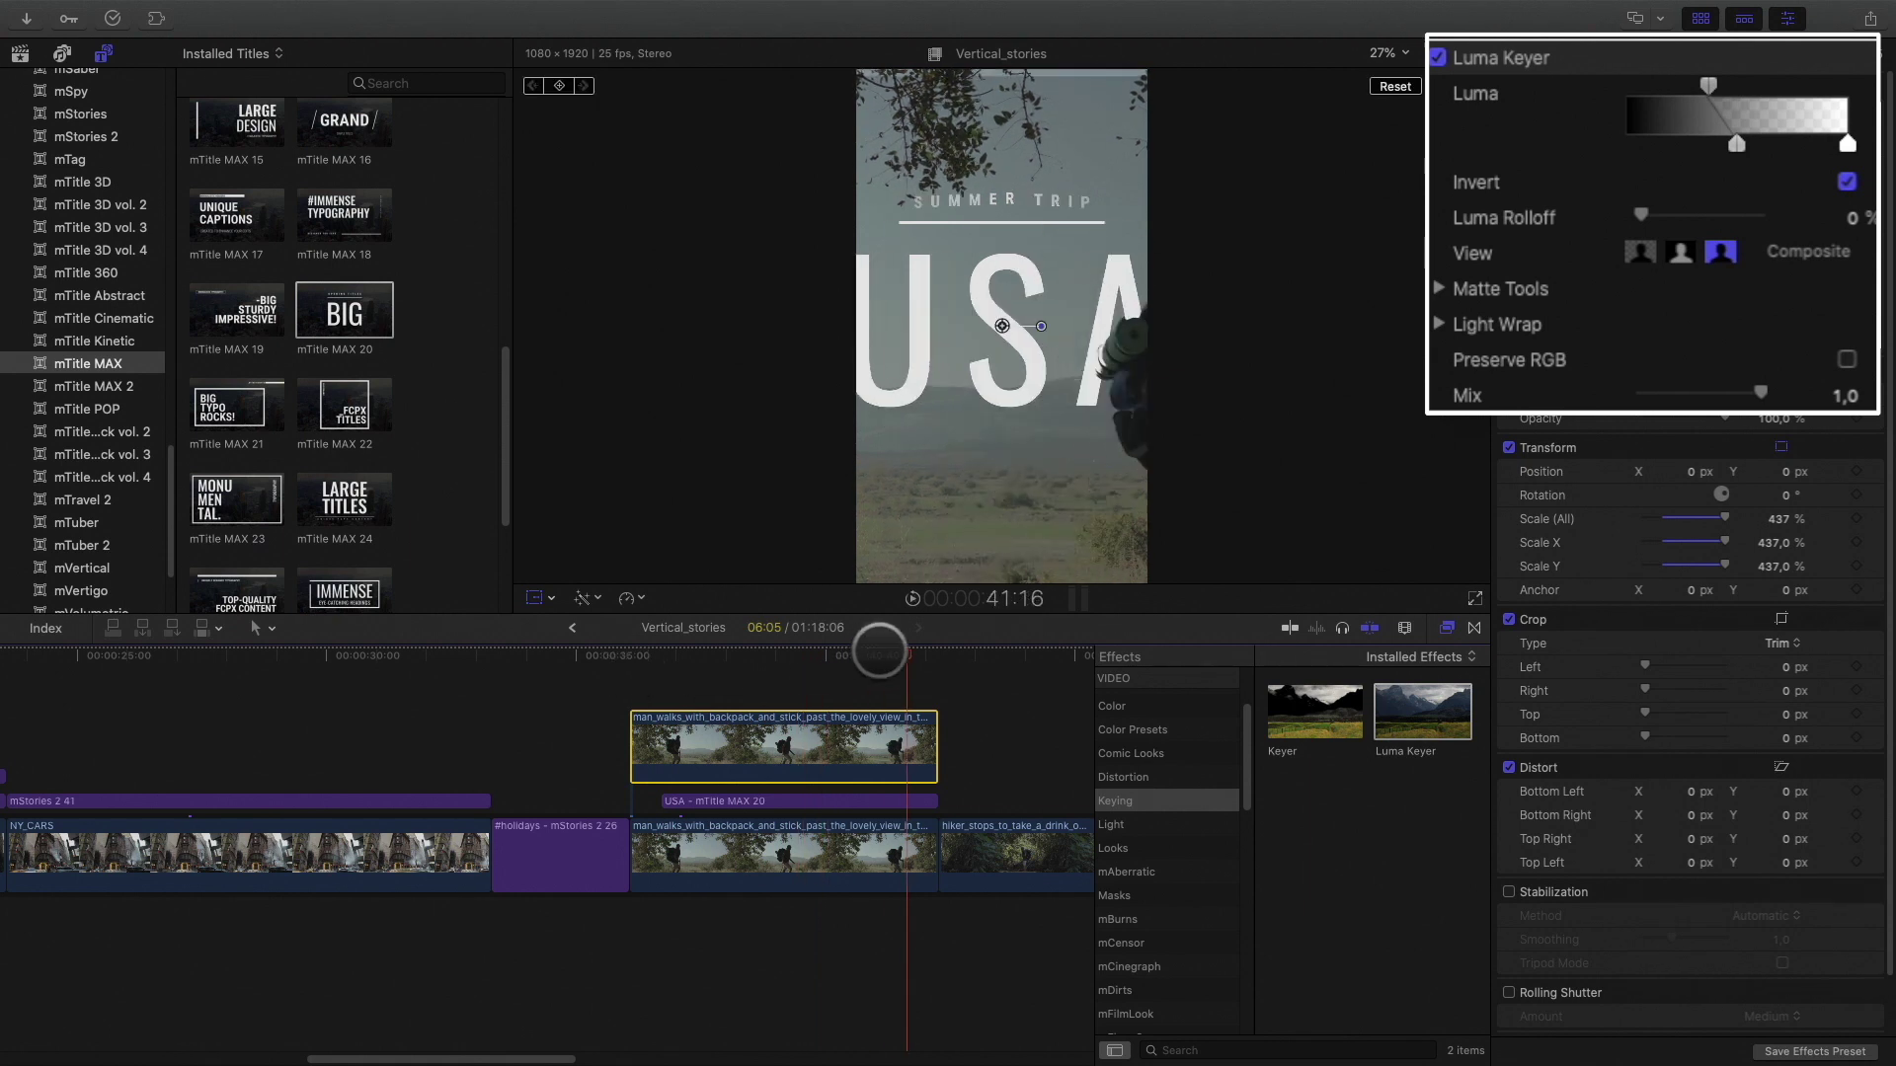
Trim the end of the USA title so it lasts 3:17, and play the section from its start.
{"action": "left_click", "coordinate": [828, 699]}
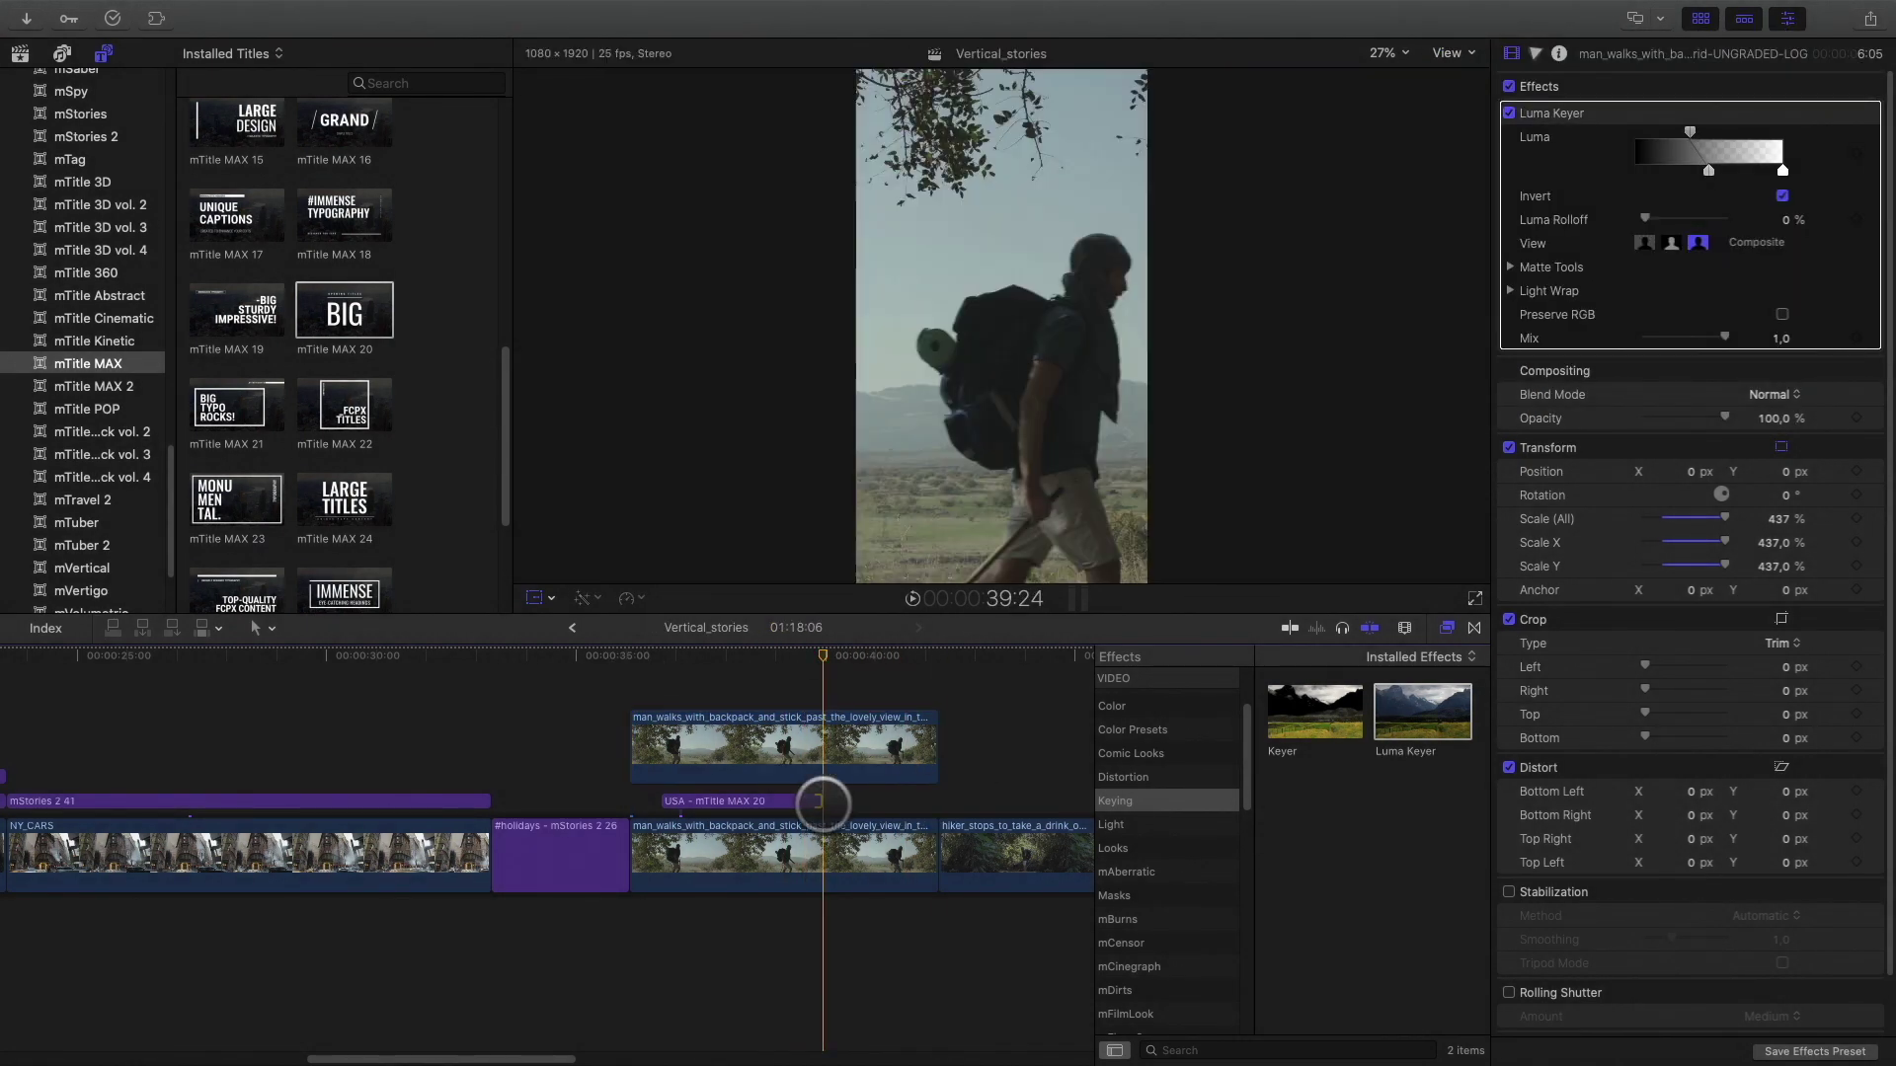
{"action": "left_click", "coordinate": [823, 801]}
{"action": "left_click_drag", "start_coordinate": [817, 801], "coordinate": [840, 800]}
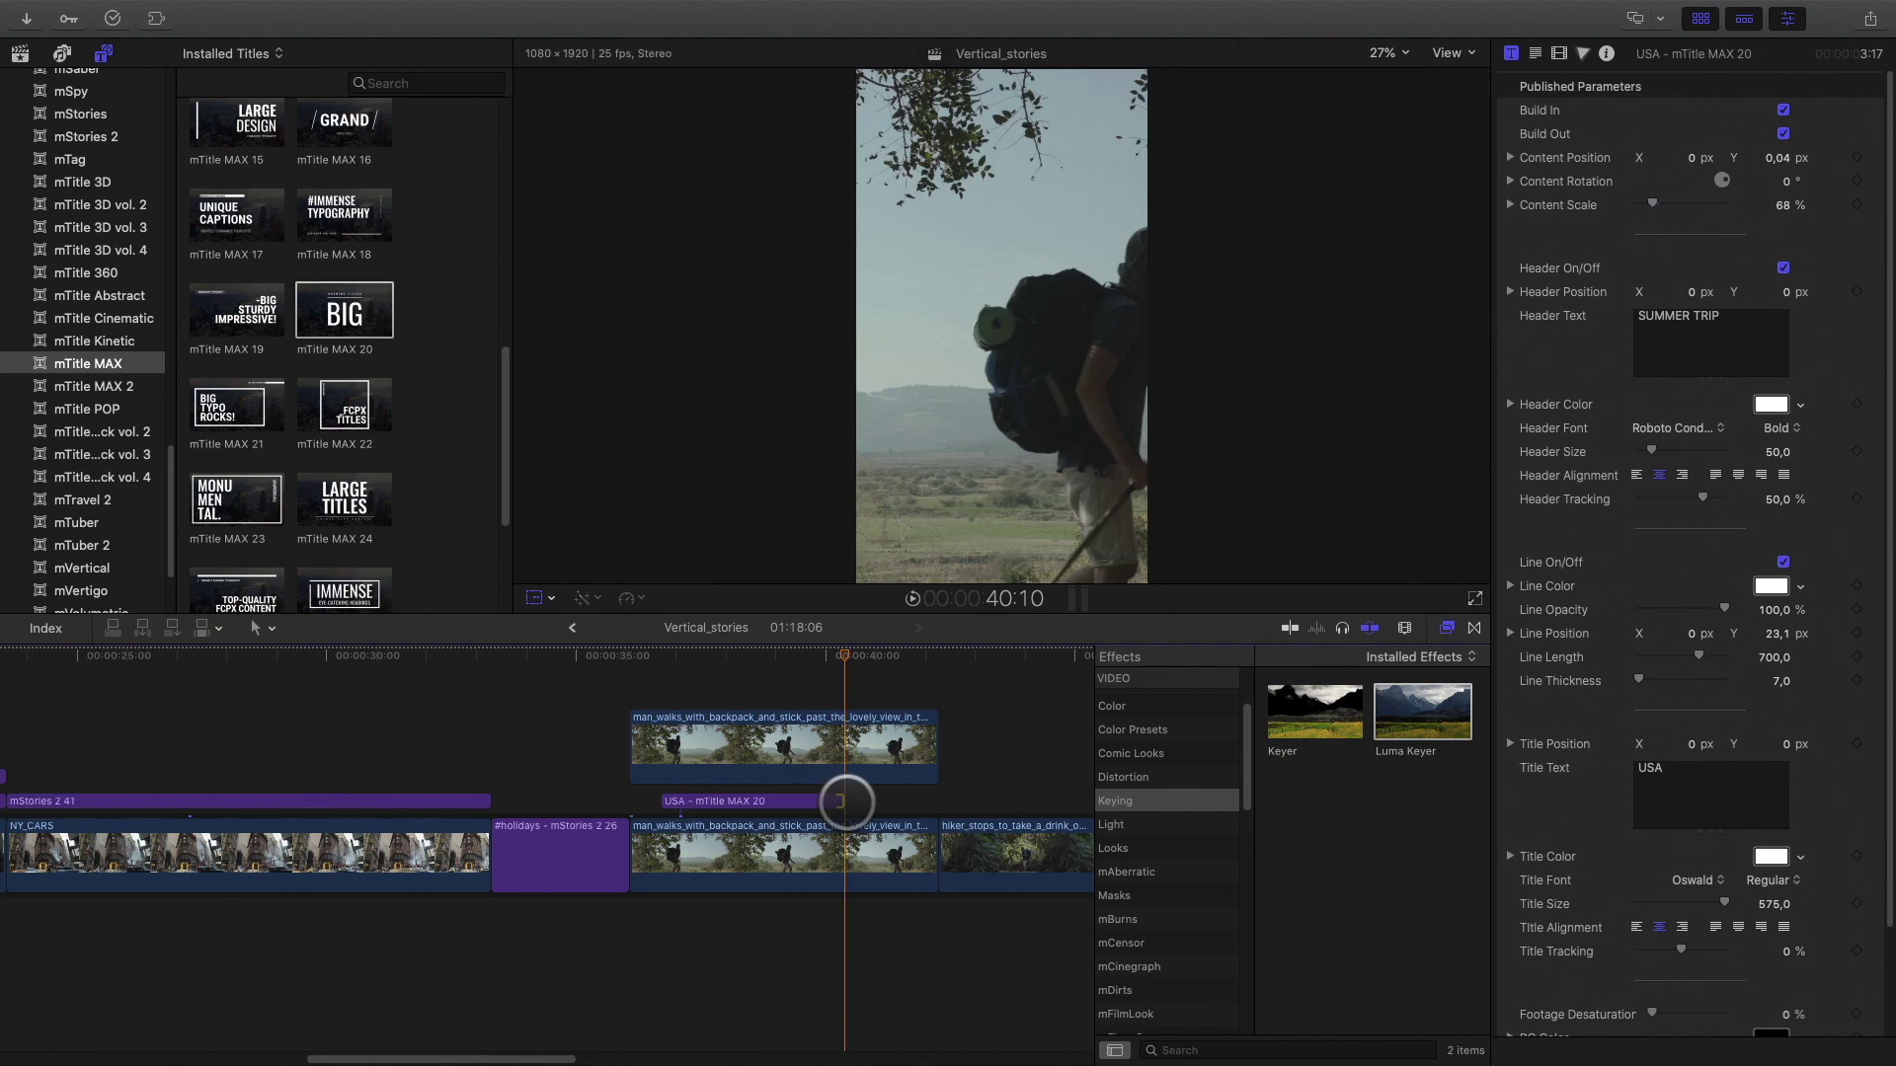
{"action": "left_click", "coordinate": [648, 671]}
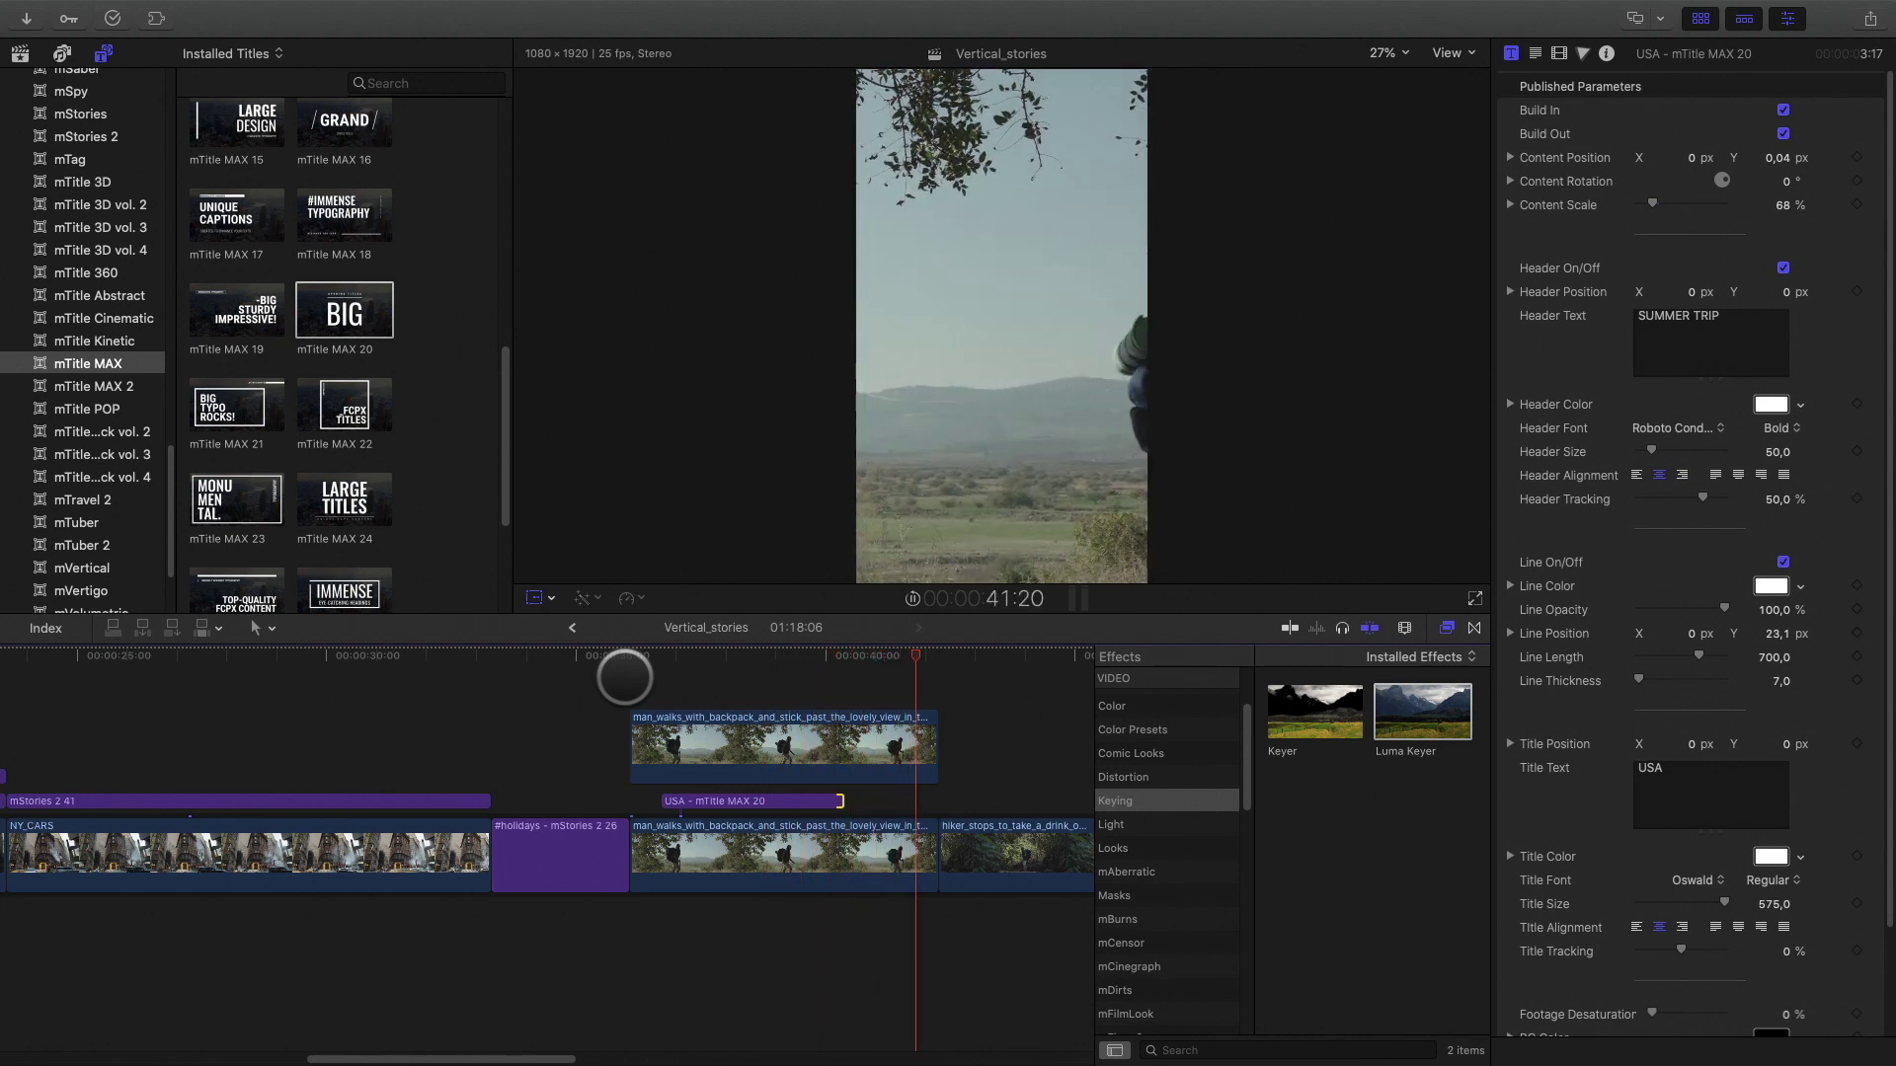
Set the USA title's BG Opacity to 0 % and play the result.
{"action": "left_click_drag", "start_coordinate": [844, 655], "coordinate": [795, 643]}
{"action": "left_click", "coordinate": [756, 800]}
{"action": "scroll", "coordinate": [1634, 937], "scroll_direction": "down", "scroll_amount": 3}
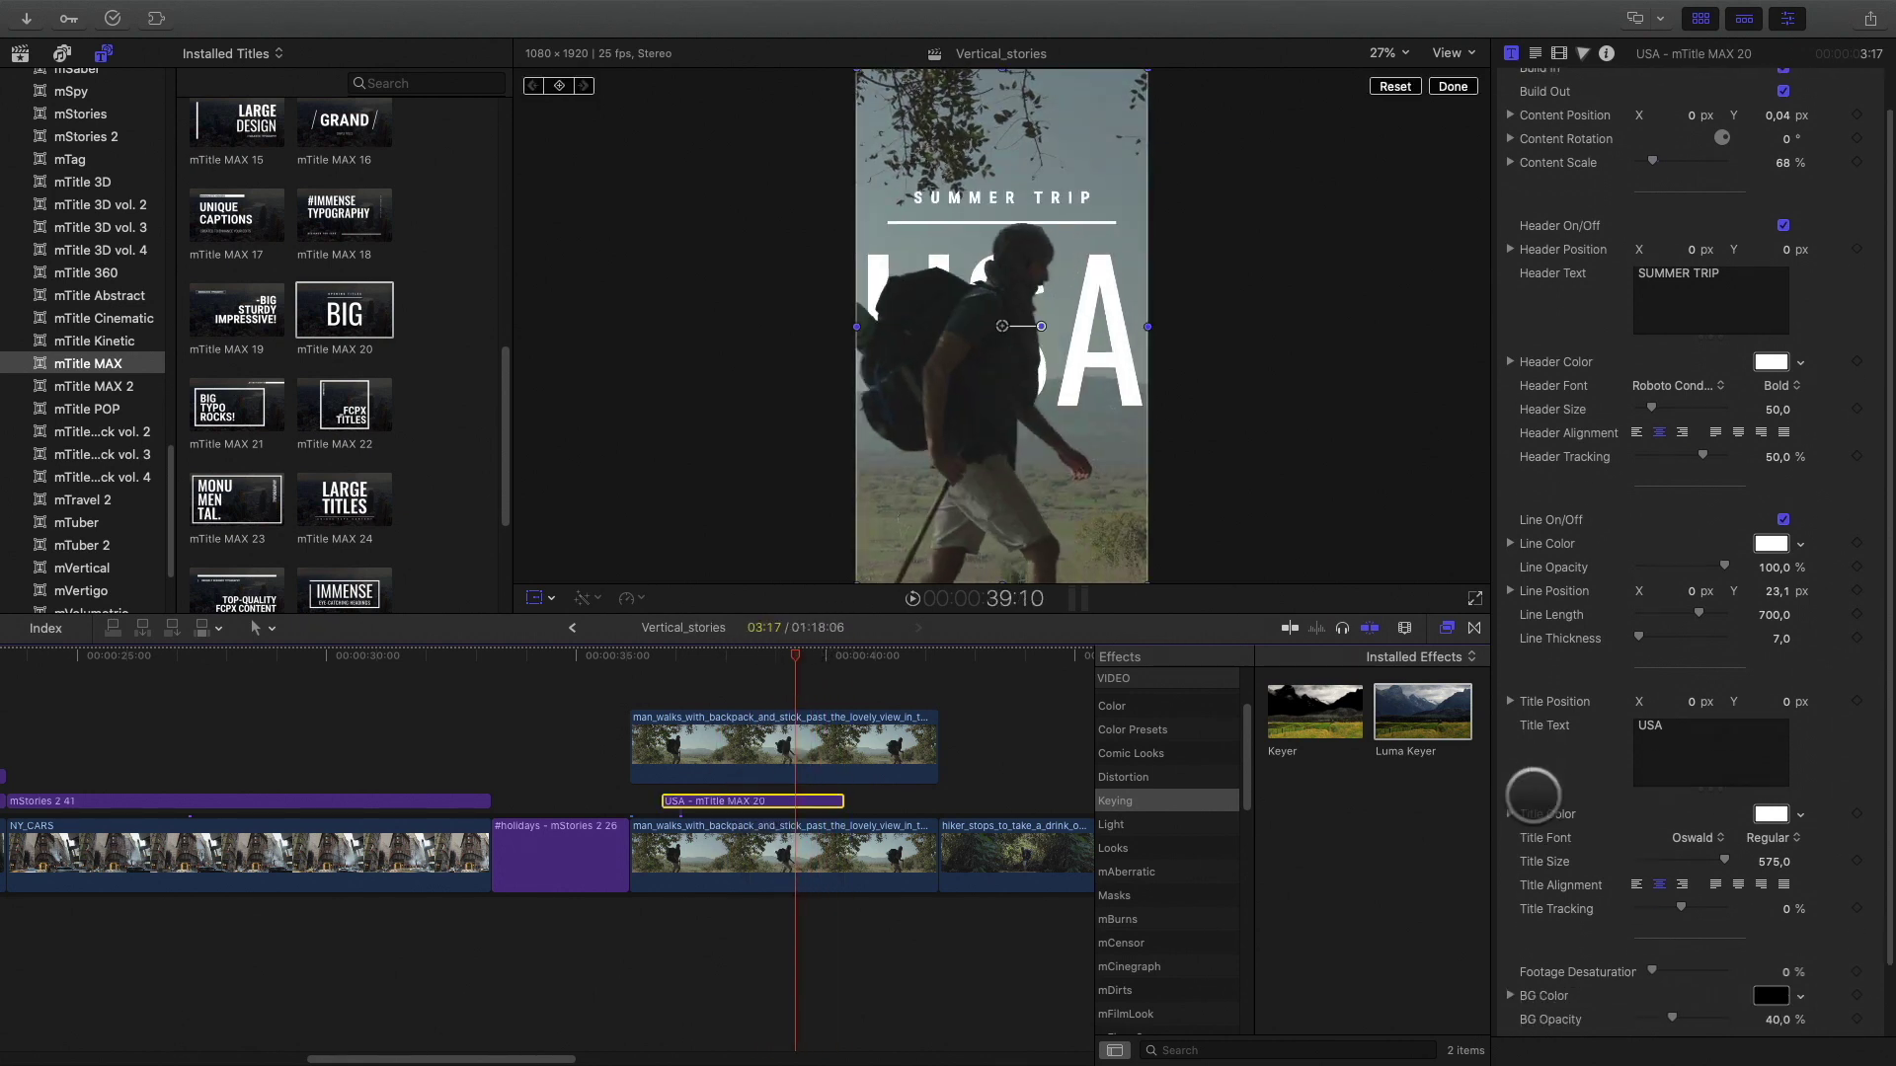
{"action": "key", "text": "space"}
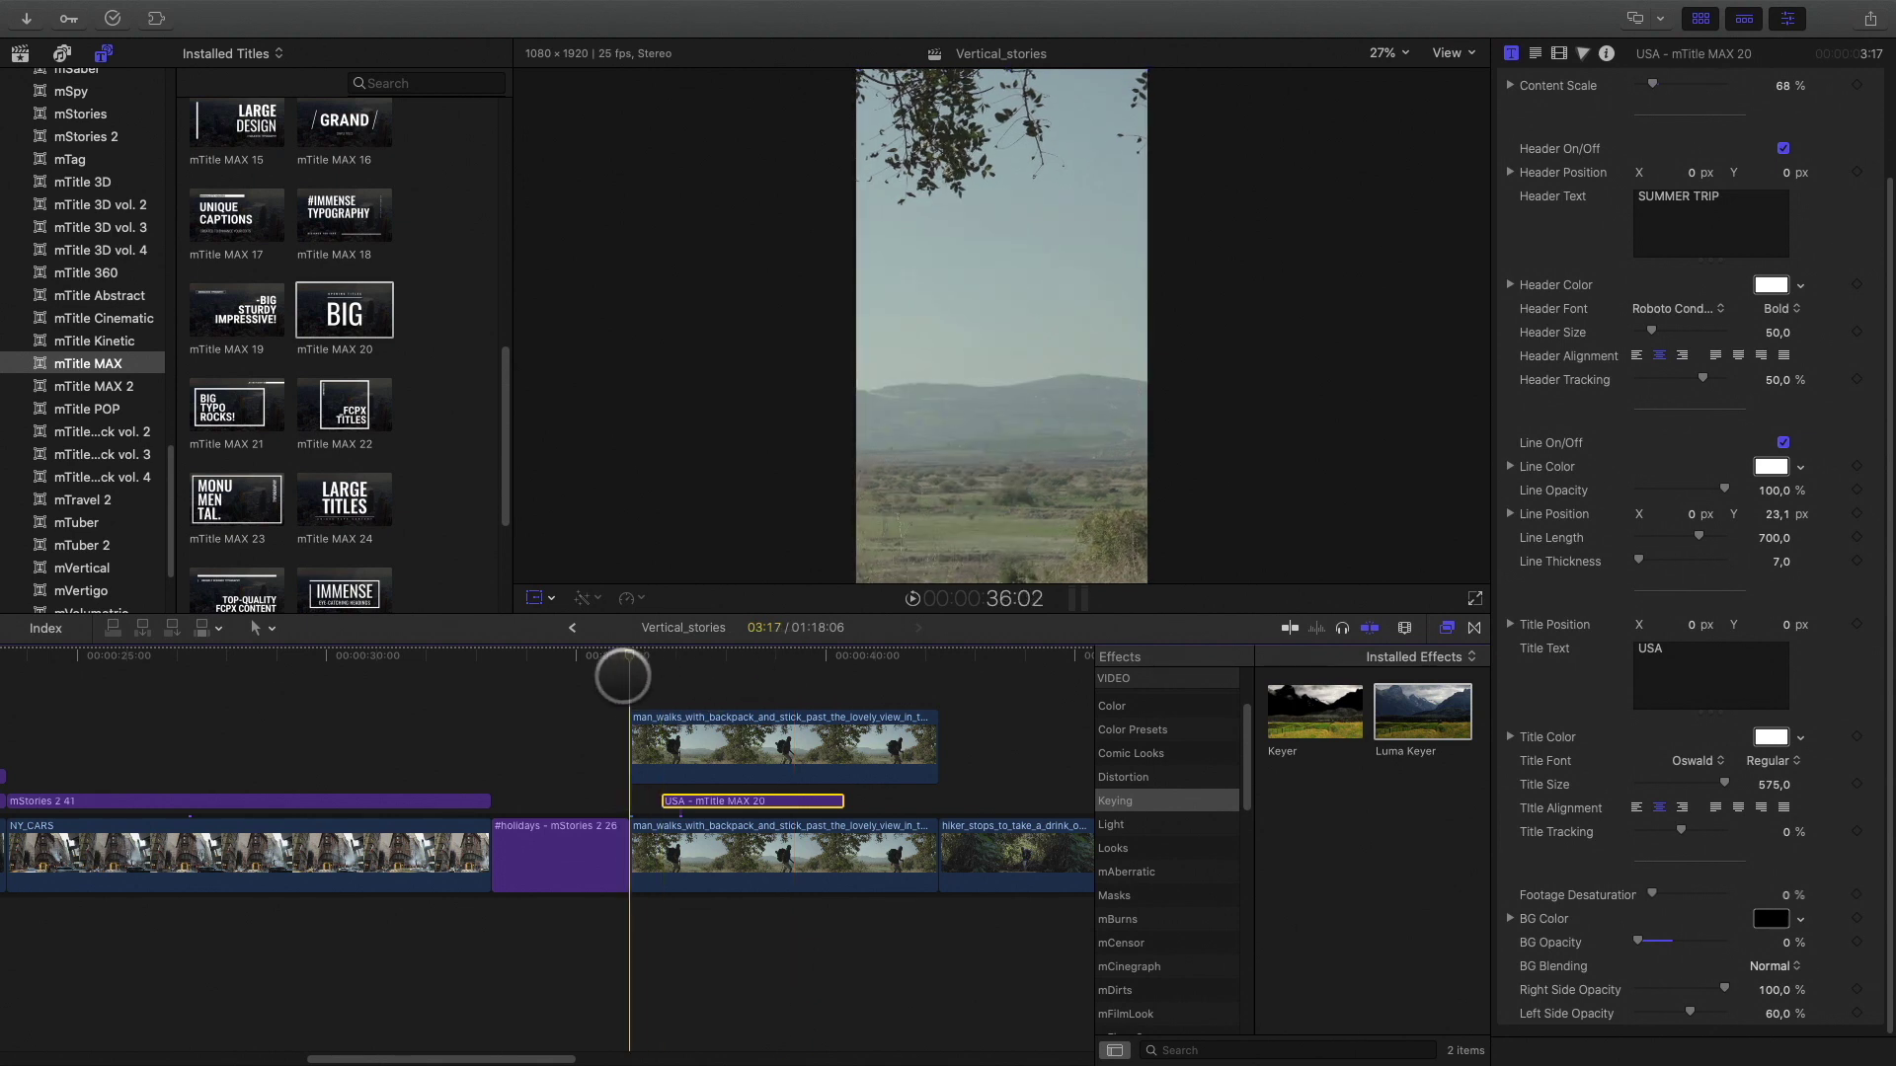
Extend the end of the USA title so it lasts 4:06, and play it from the clip's start.
{"action": "left_click", "coordinate": [868, 642]}
{"action": "left_click_drag", "start_coordinate": [868, 643], "coordinate": [876, 643]}
{"action": "left_click_drag", "start_coordinate": [844, 801], "coordinate": [868, 799]}
{"action": "left_click", "coordinate": [630, 659]}
{"action": "key", "text": "space"}
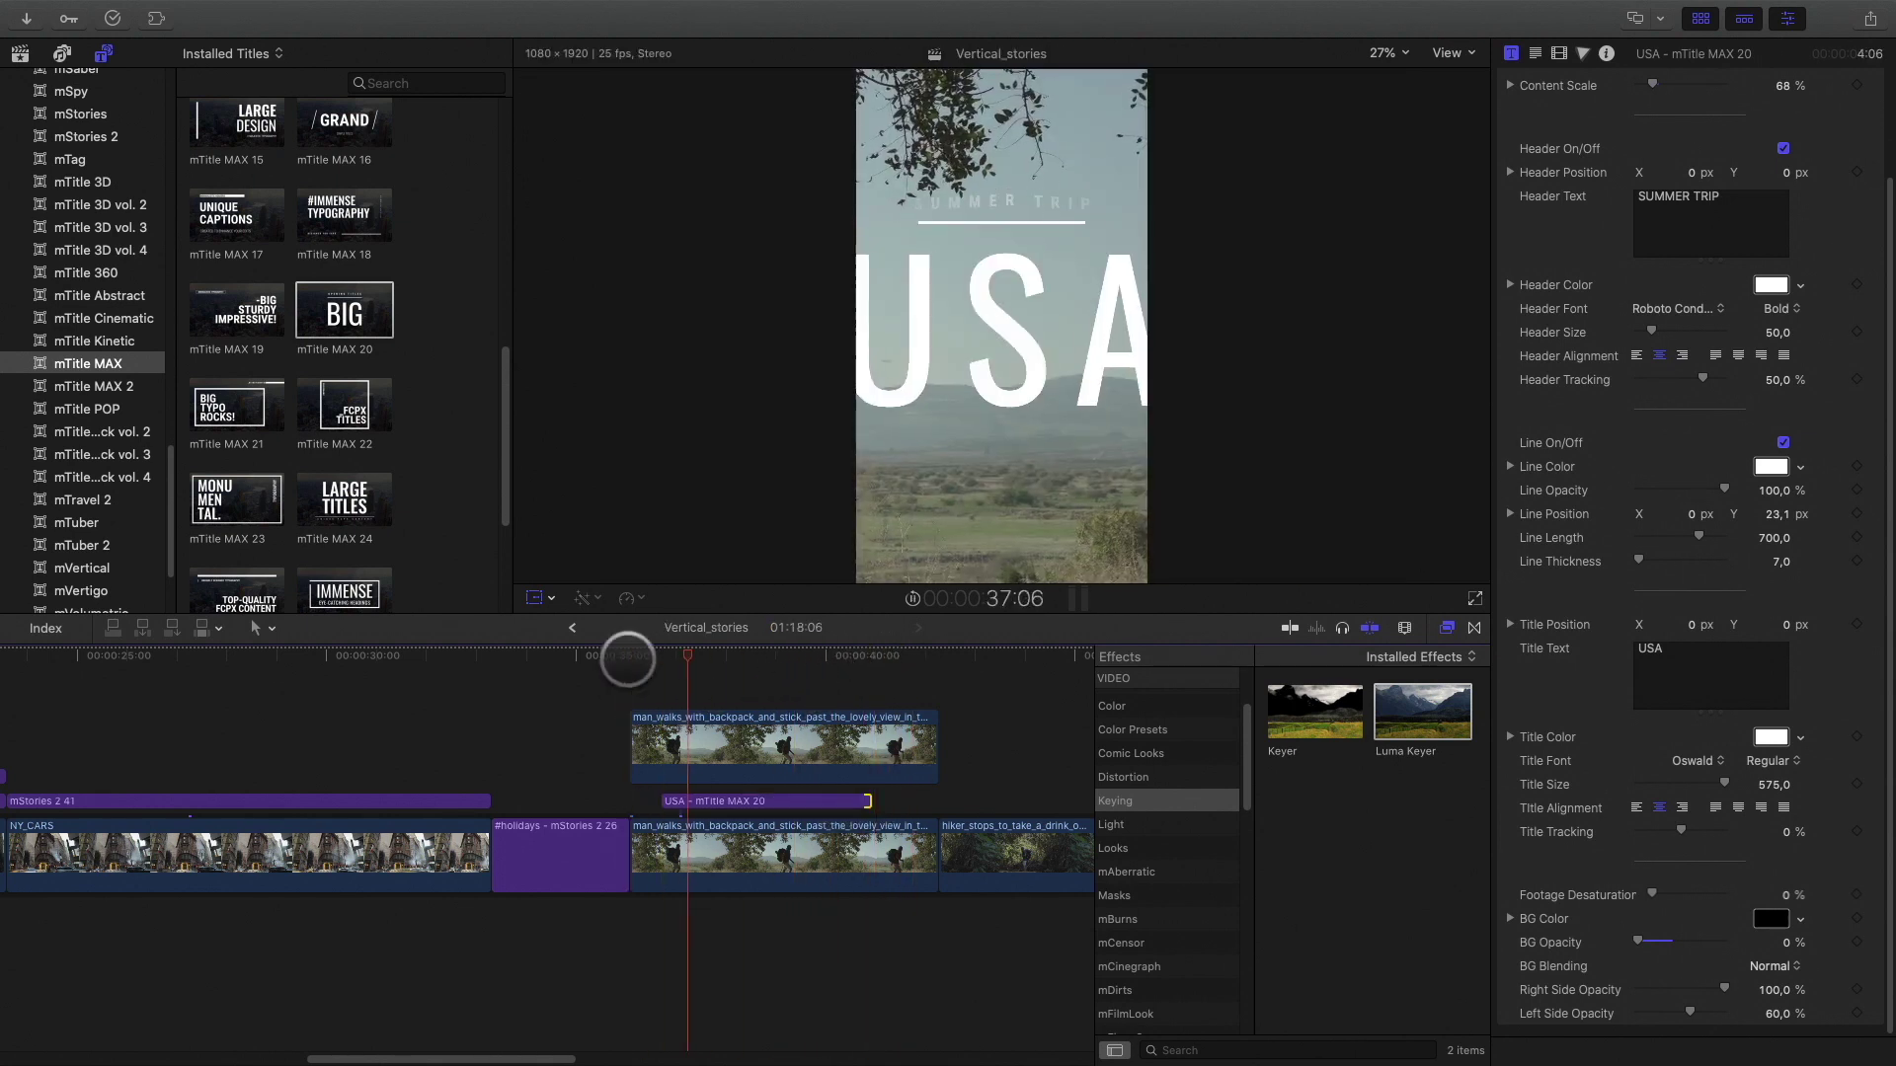
{"action": "key", "text": "space"}
Set the USA title's Content Position Y to 0,05 px and Header Size to 59, and play it full screen.
{"action": "left_click", "coordinate": [772, 656]}
{"action": "left_click", "coordinate": [802, 799]}
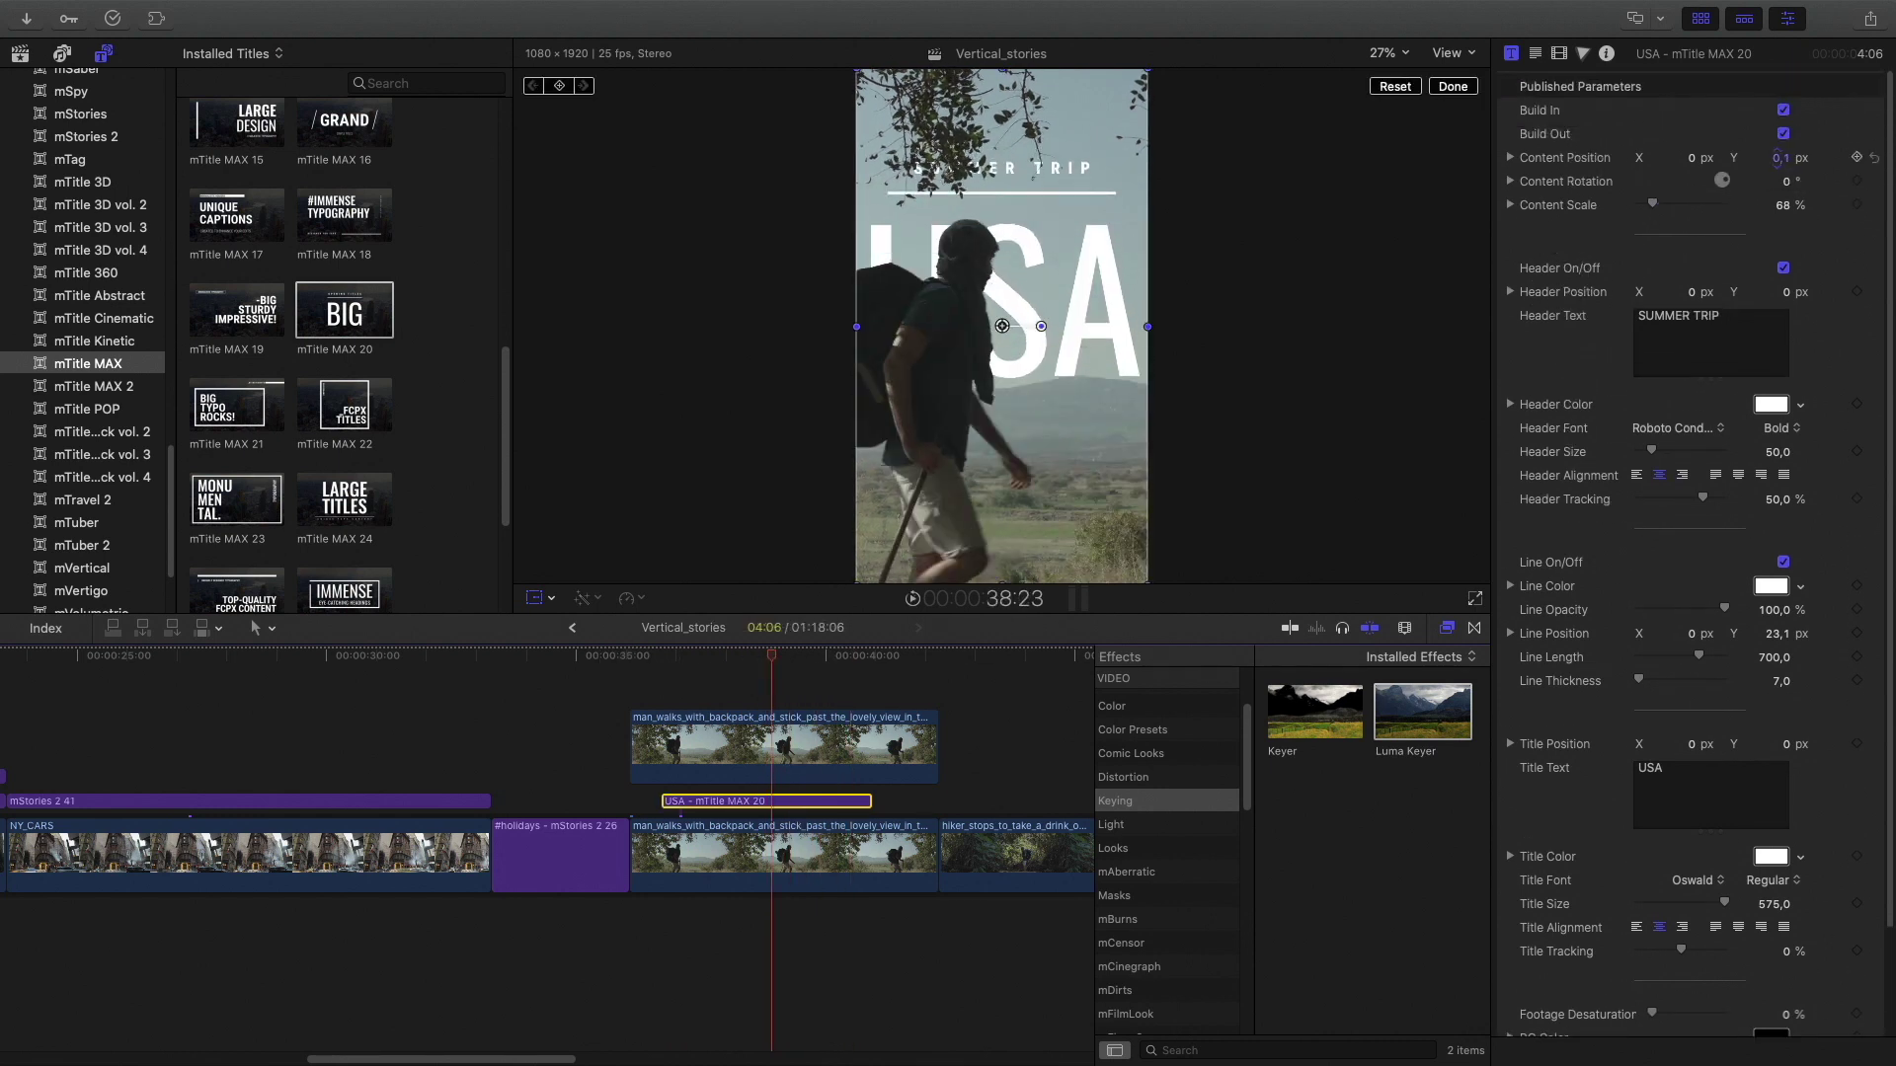
{"action": "left_click_drag", "start_coordinate": [1777, 158], "coordinate": [1777, 157]}
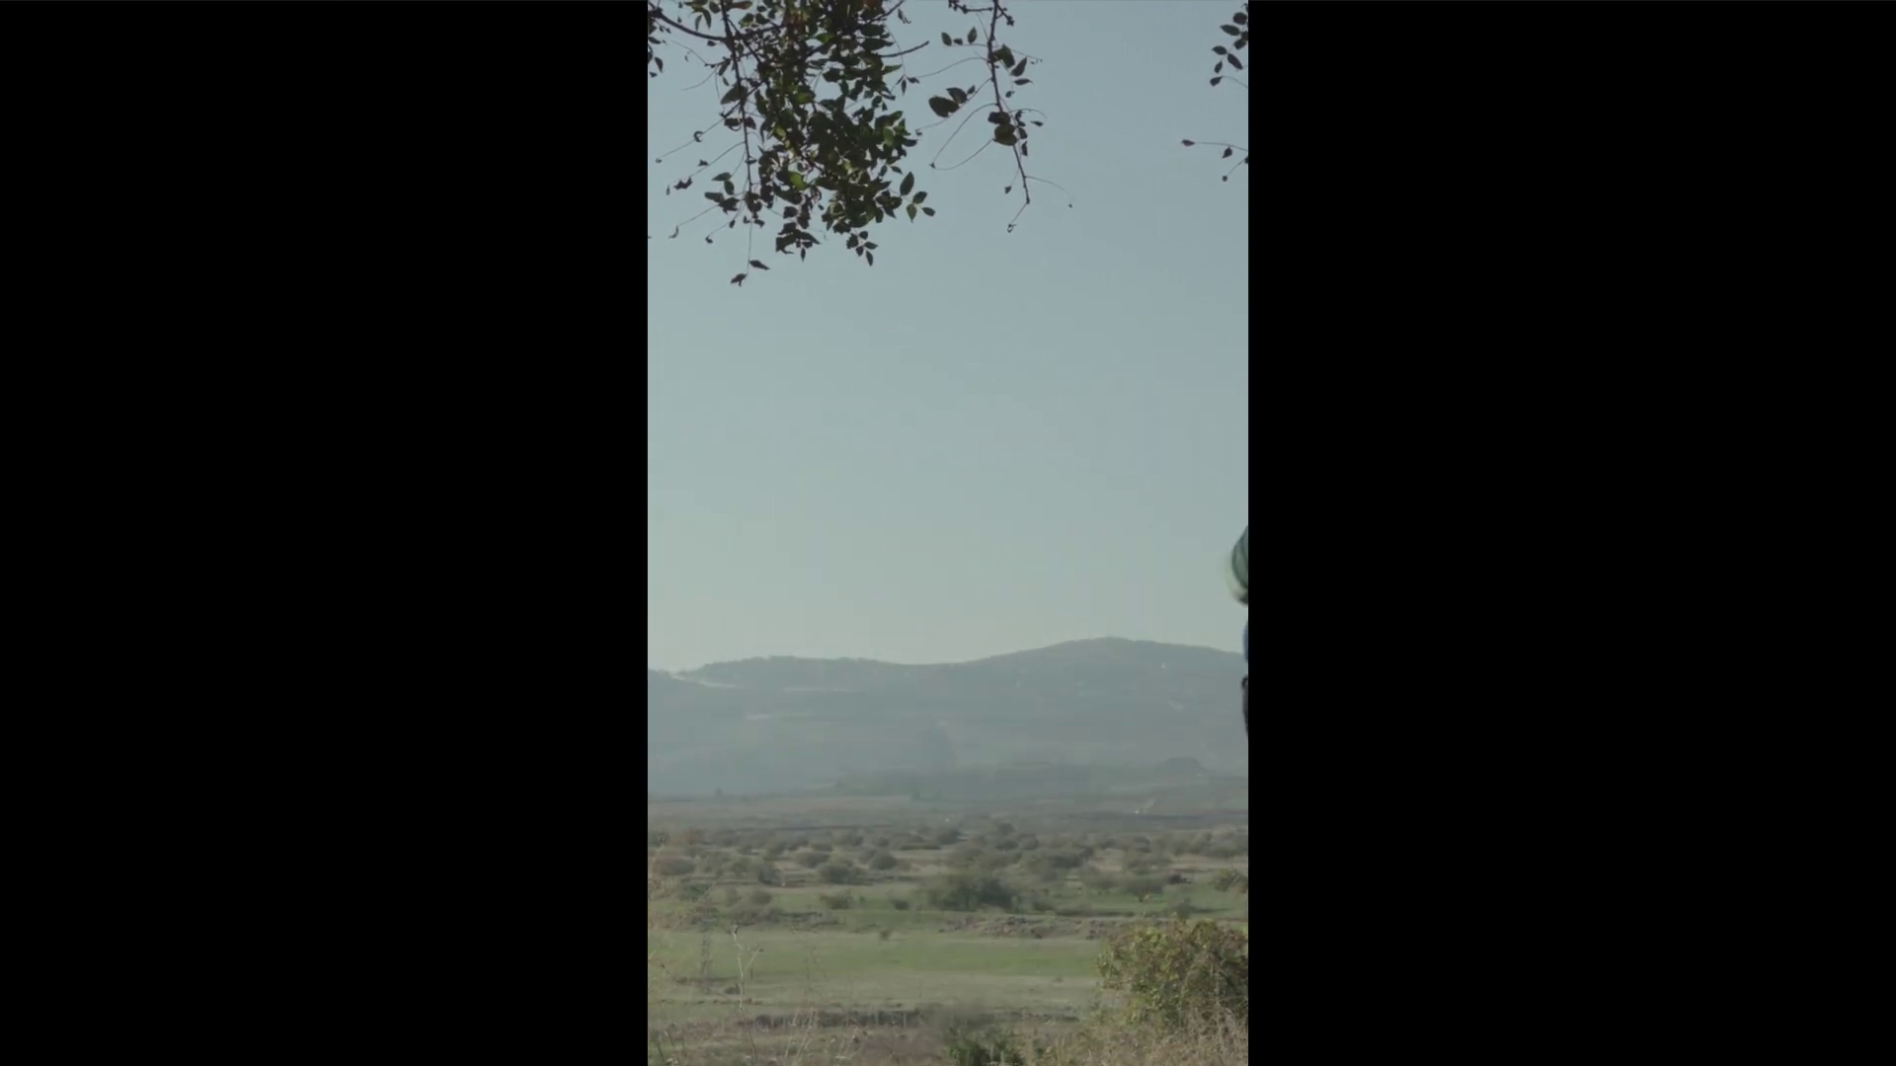
{"action": "key", "text": "Escape"}
Combine both man_walks_with_backpack clips and the USA title into a compound clip named Vertical_stories Clip 1 in the MEDIAS event.
{"action": "left_click_drag", "start_coordinate": [625, 660], "coordinate": [719, 834]}
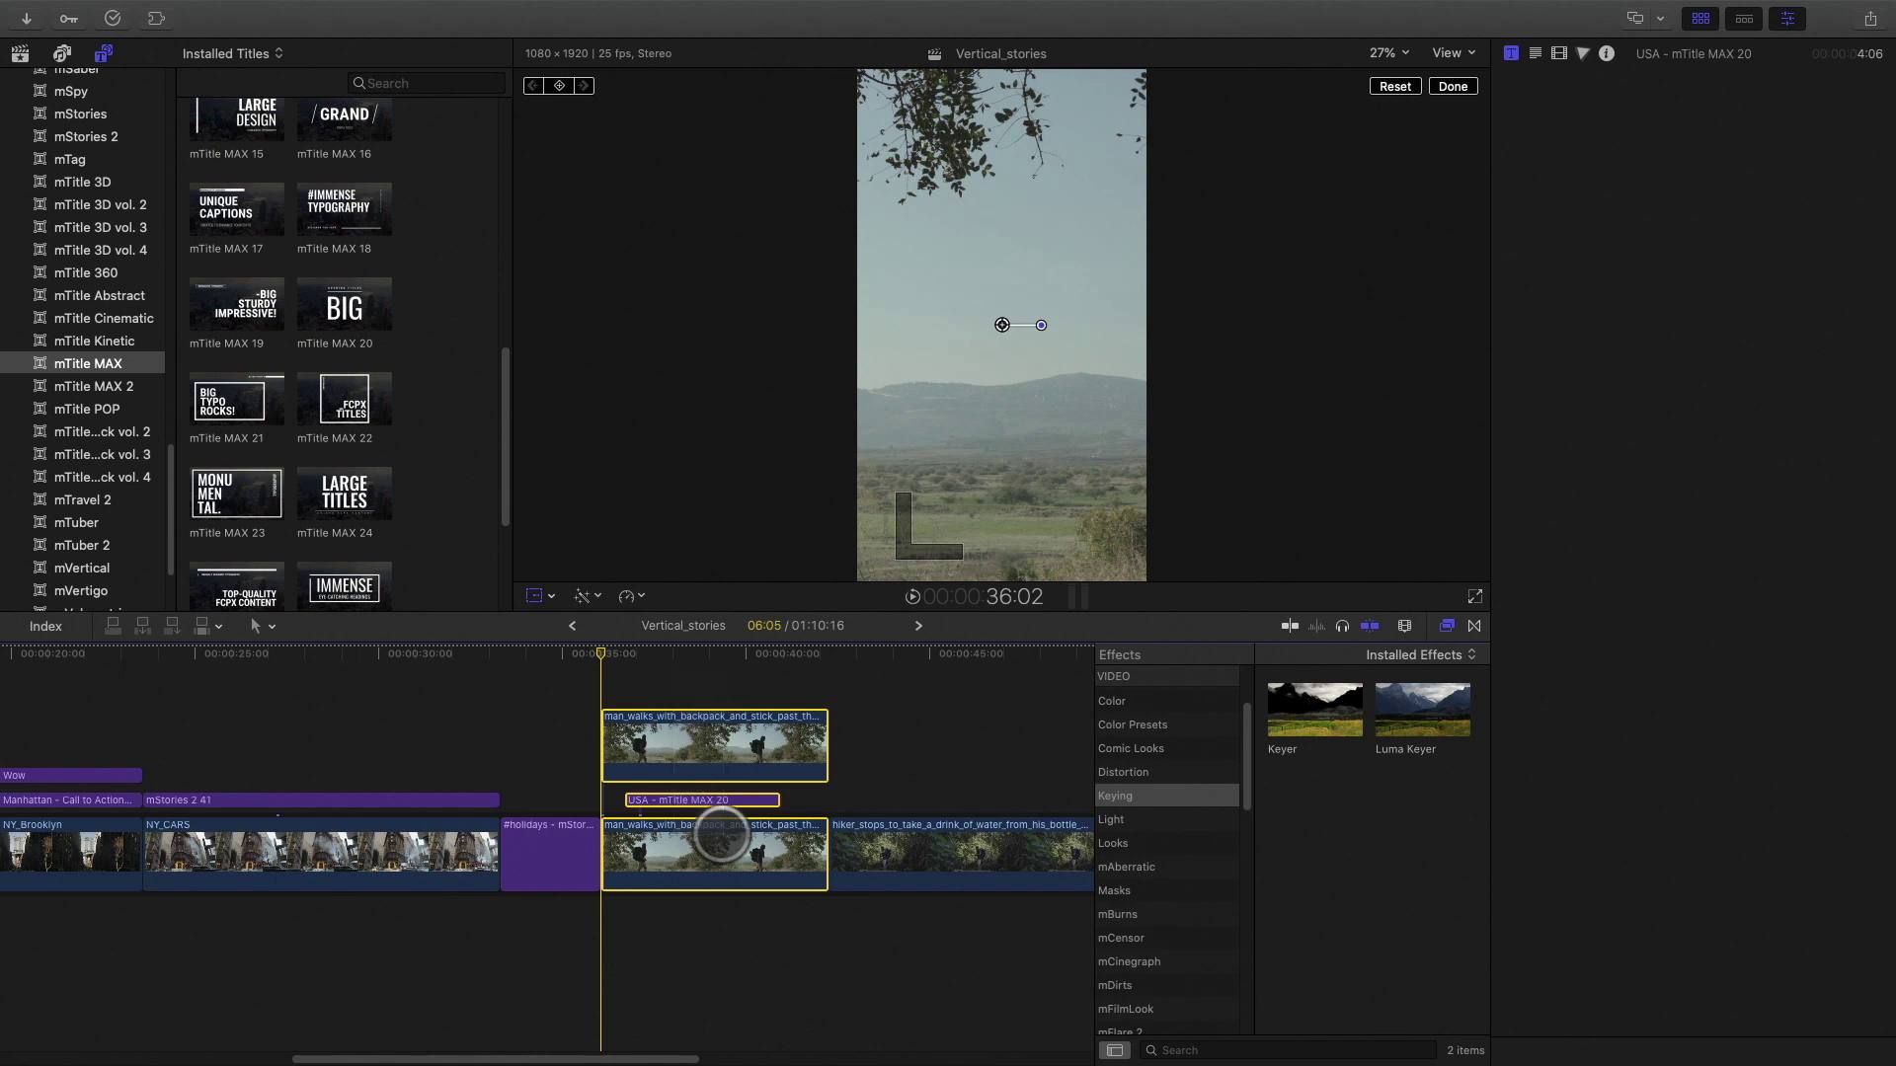
{"action": "right_click", "coordinate": [719, 819]}
{"action": "left_click", "coordinate": [760, 720]}
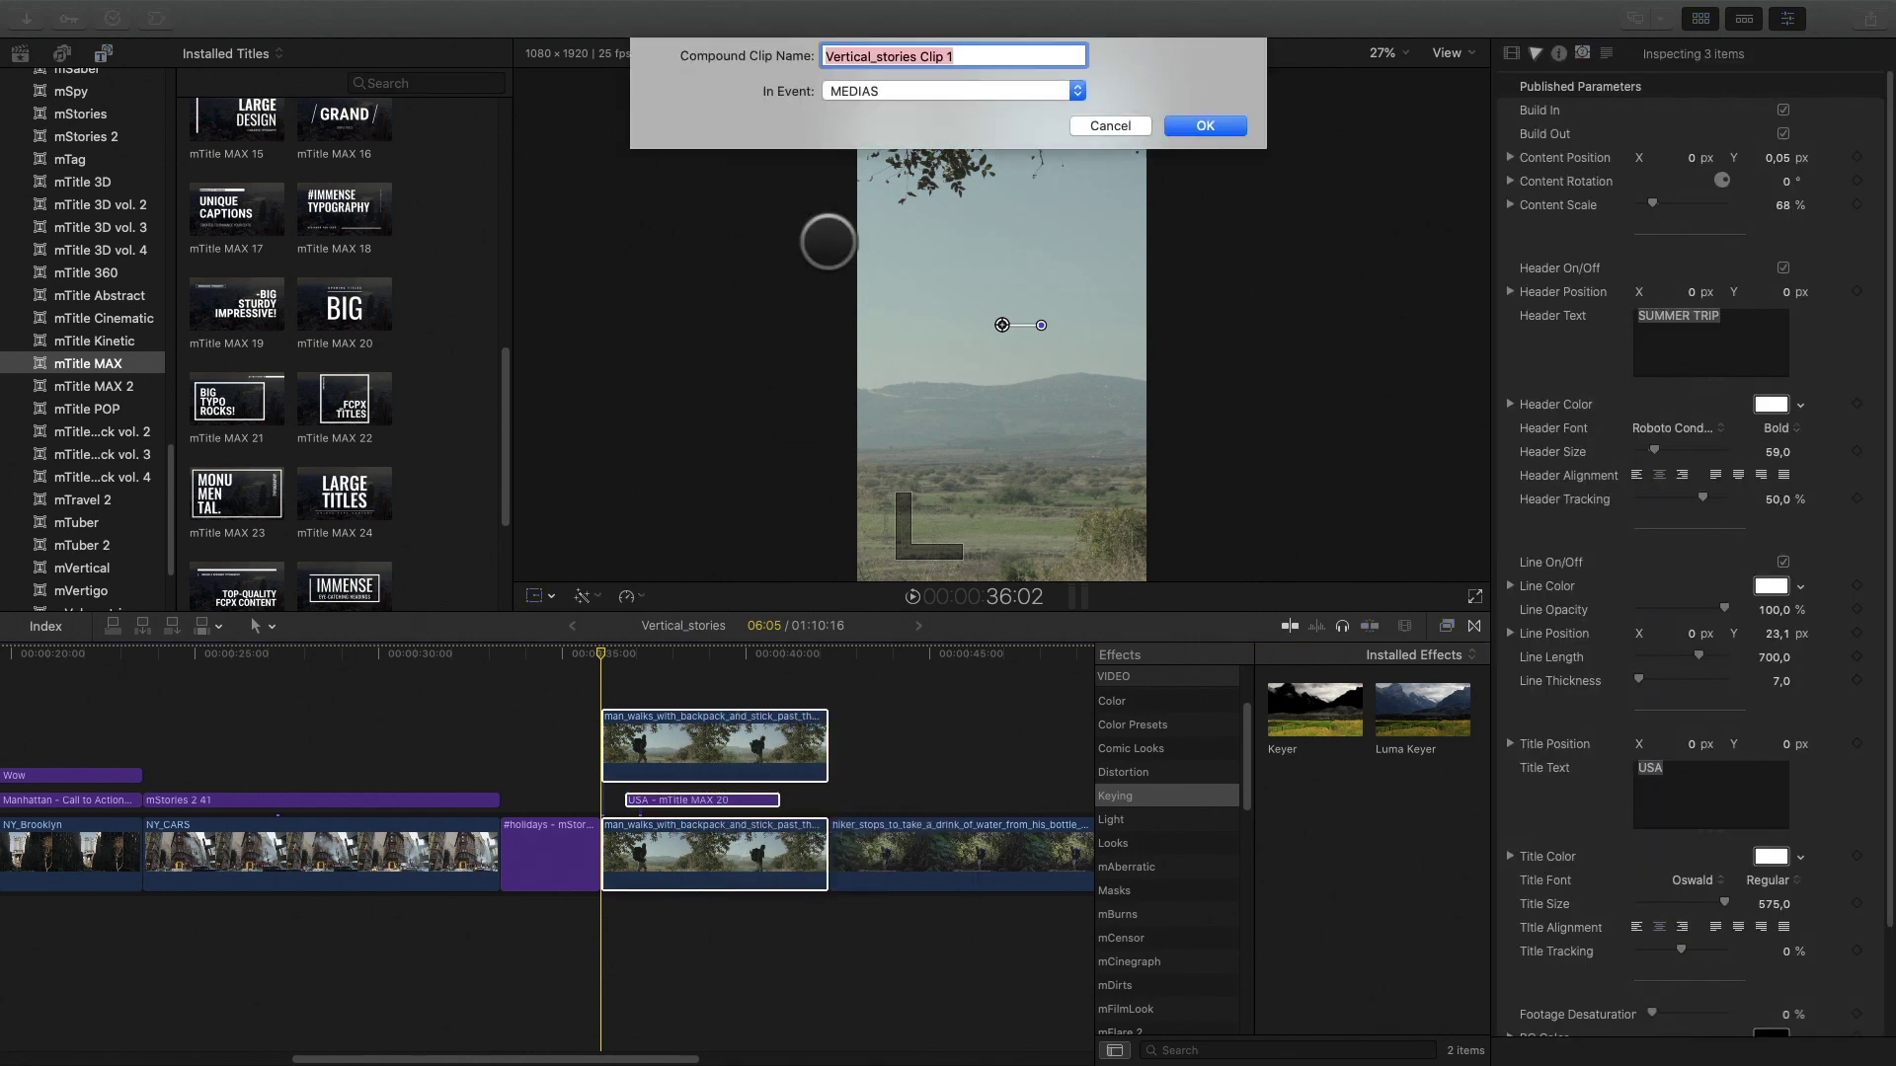
{"action": "left_click", "coordinate": [1203, 125]}
Apply the mFilmLook Picnic preset to the Vertical_stories Clip 1 compound clip.
{"action": "left_click_drag", "start_coordinate": [632, 651], "coordinate": [728, 655]}
{"action": "scroll", "coordinate": [1121, 826], "scroll_direction": "down", "scroll_amount": 5}
{"action": "left_click", "coordinate": [1125, 833]}
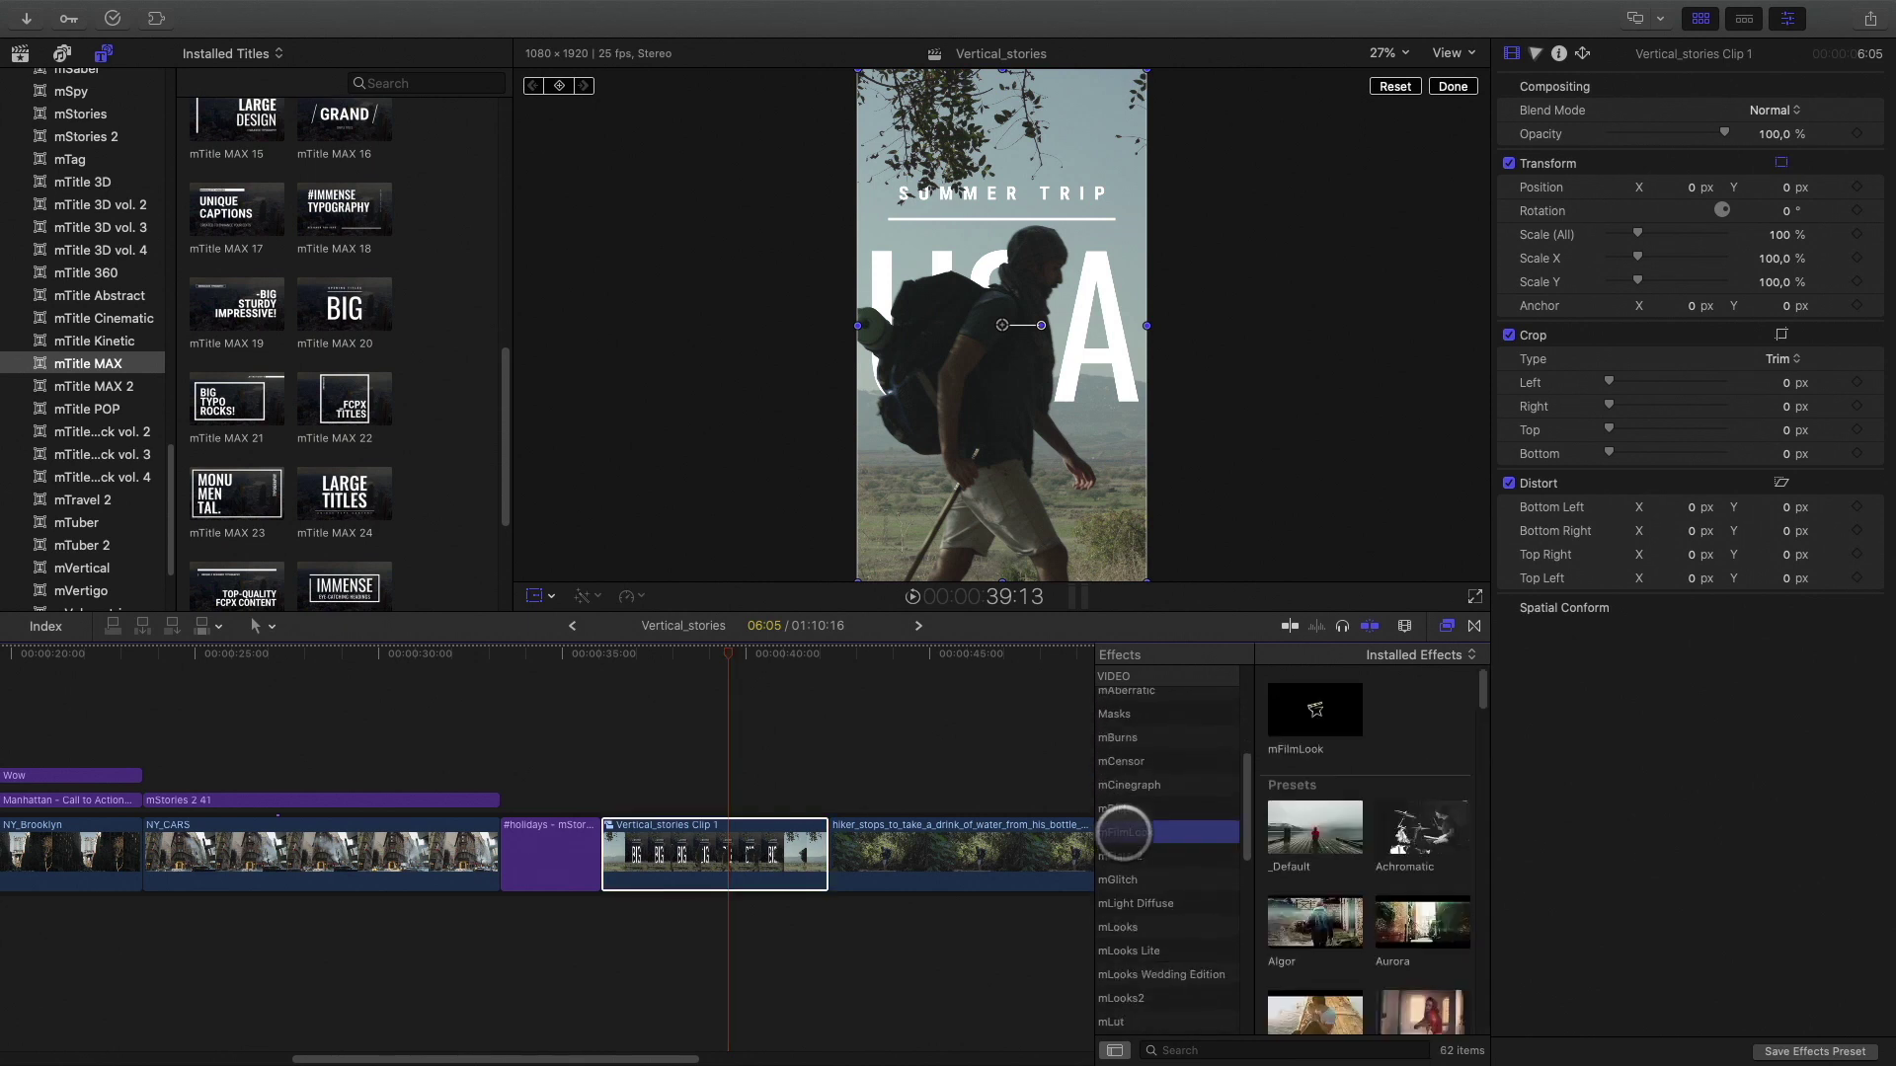
{"action": "scroll", "coordinate": [1294, 984], "scroll_direction": "down", "scroll_amount": 10}
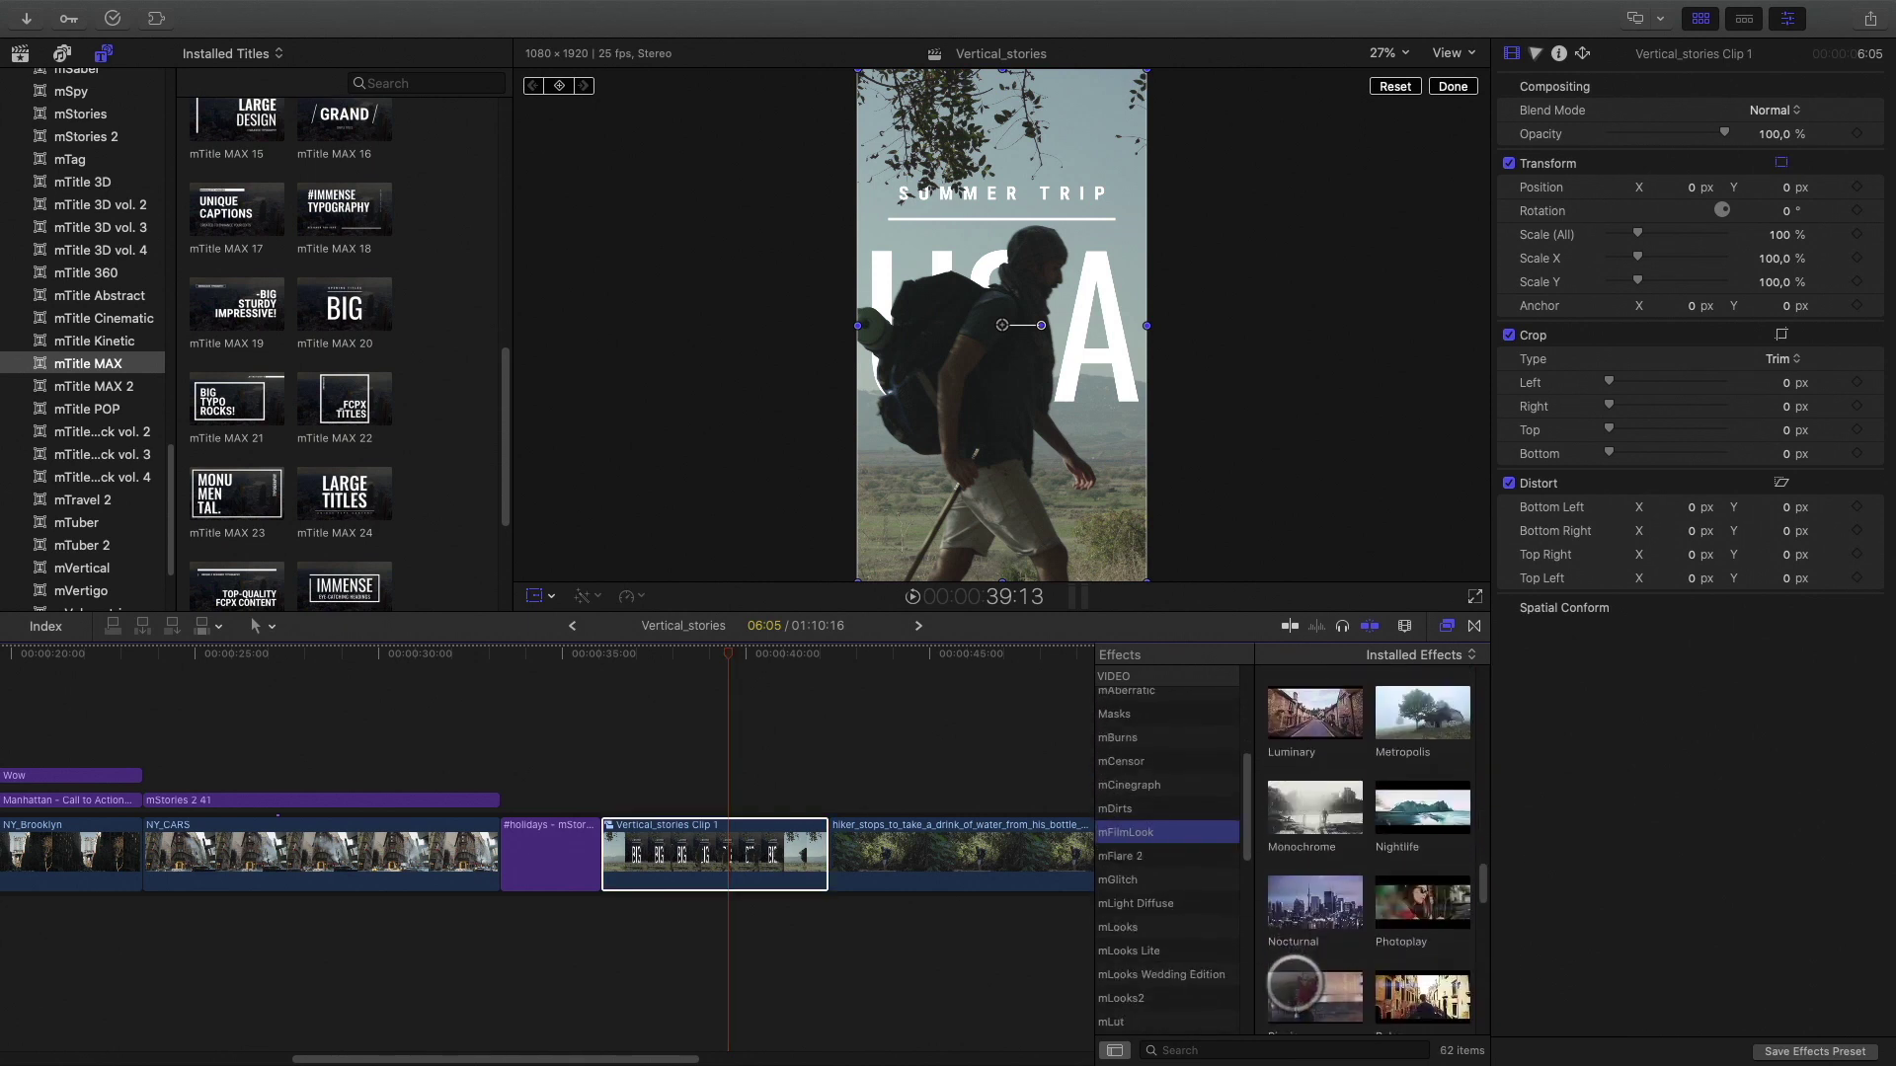
{"action": "left_click_drag", "start_coordinate": [1299, 849], "coordinate": [736, 844]}
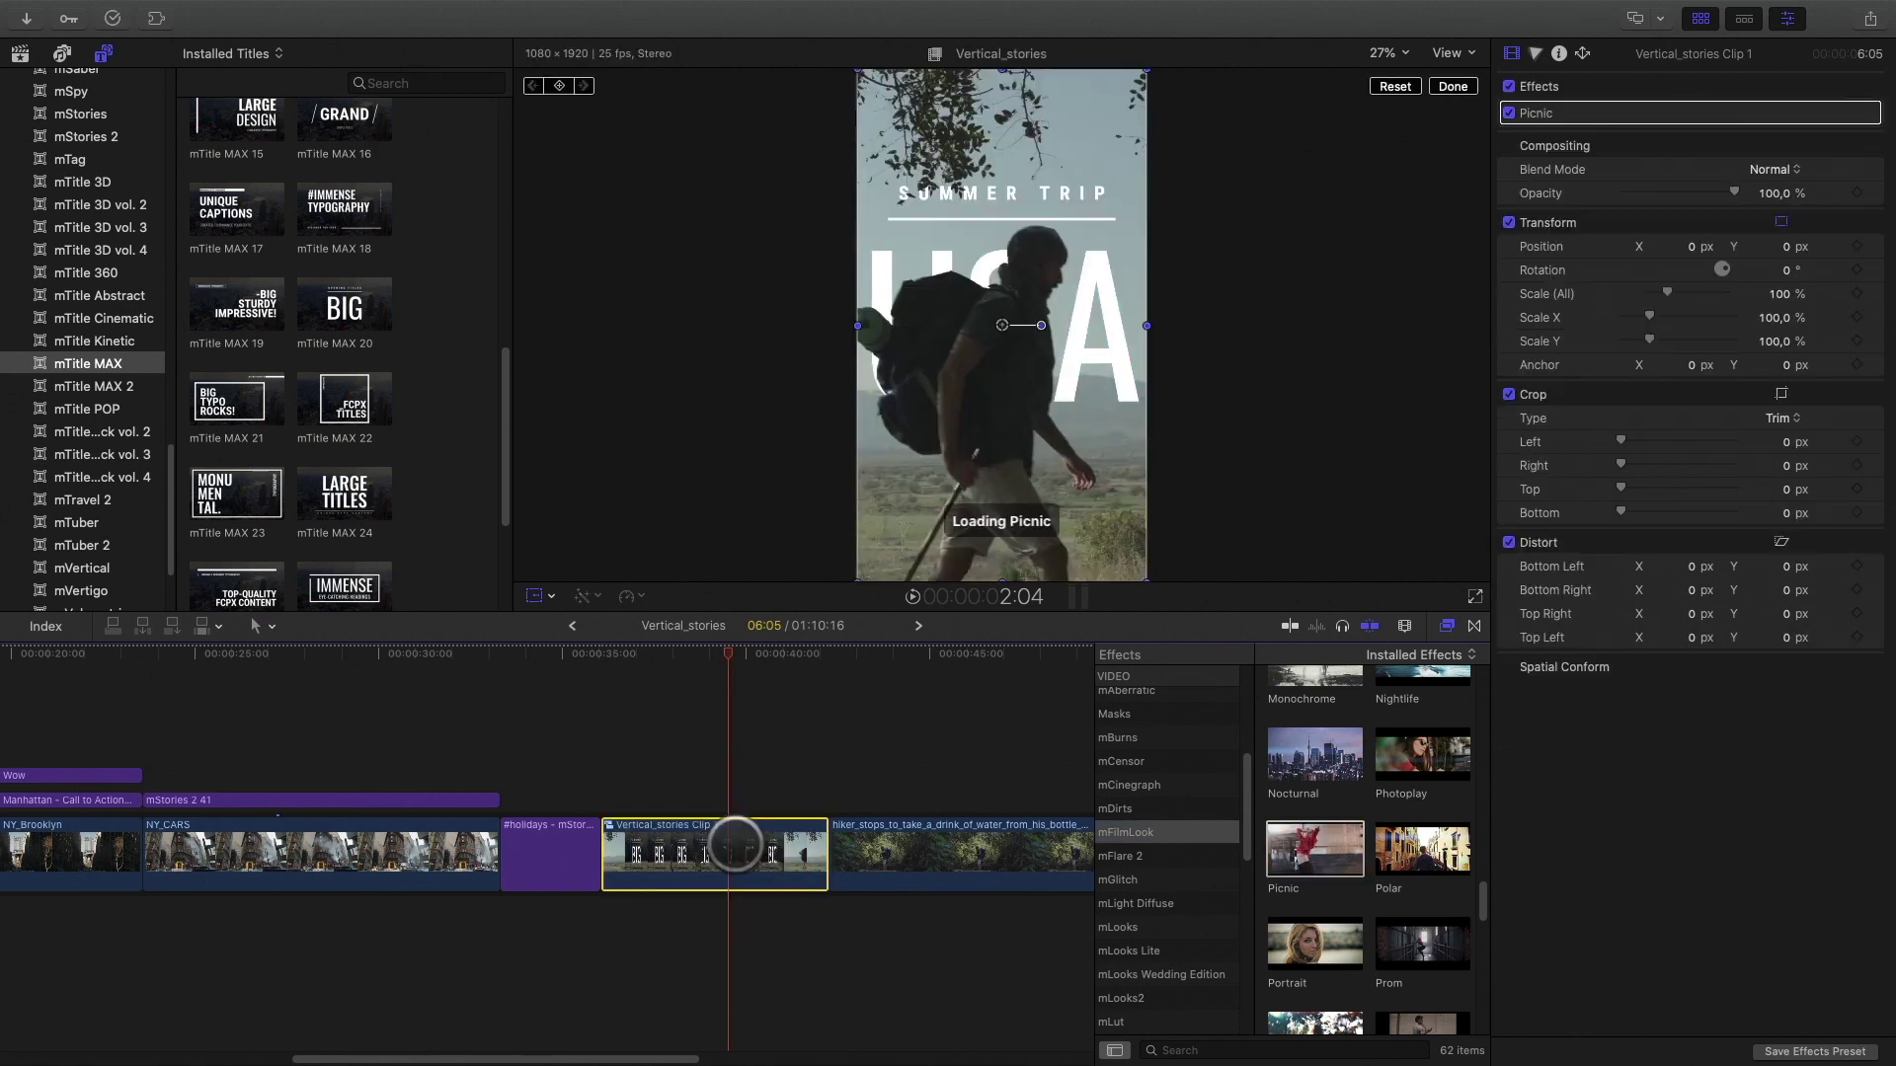
Move the Picnic effect's flare farther outside the frame's upper-left corner and set its intensity to 0,81.
{"action": "left_click", "coordinate": [1402, 53]}
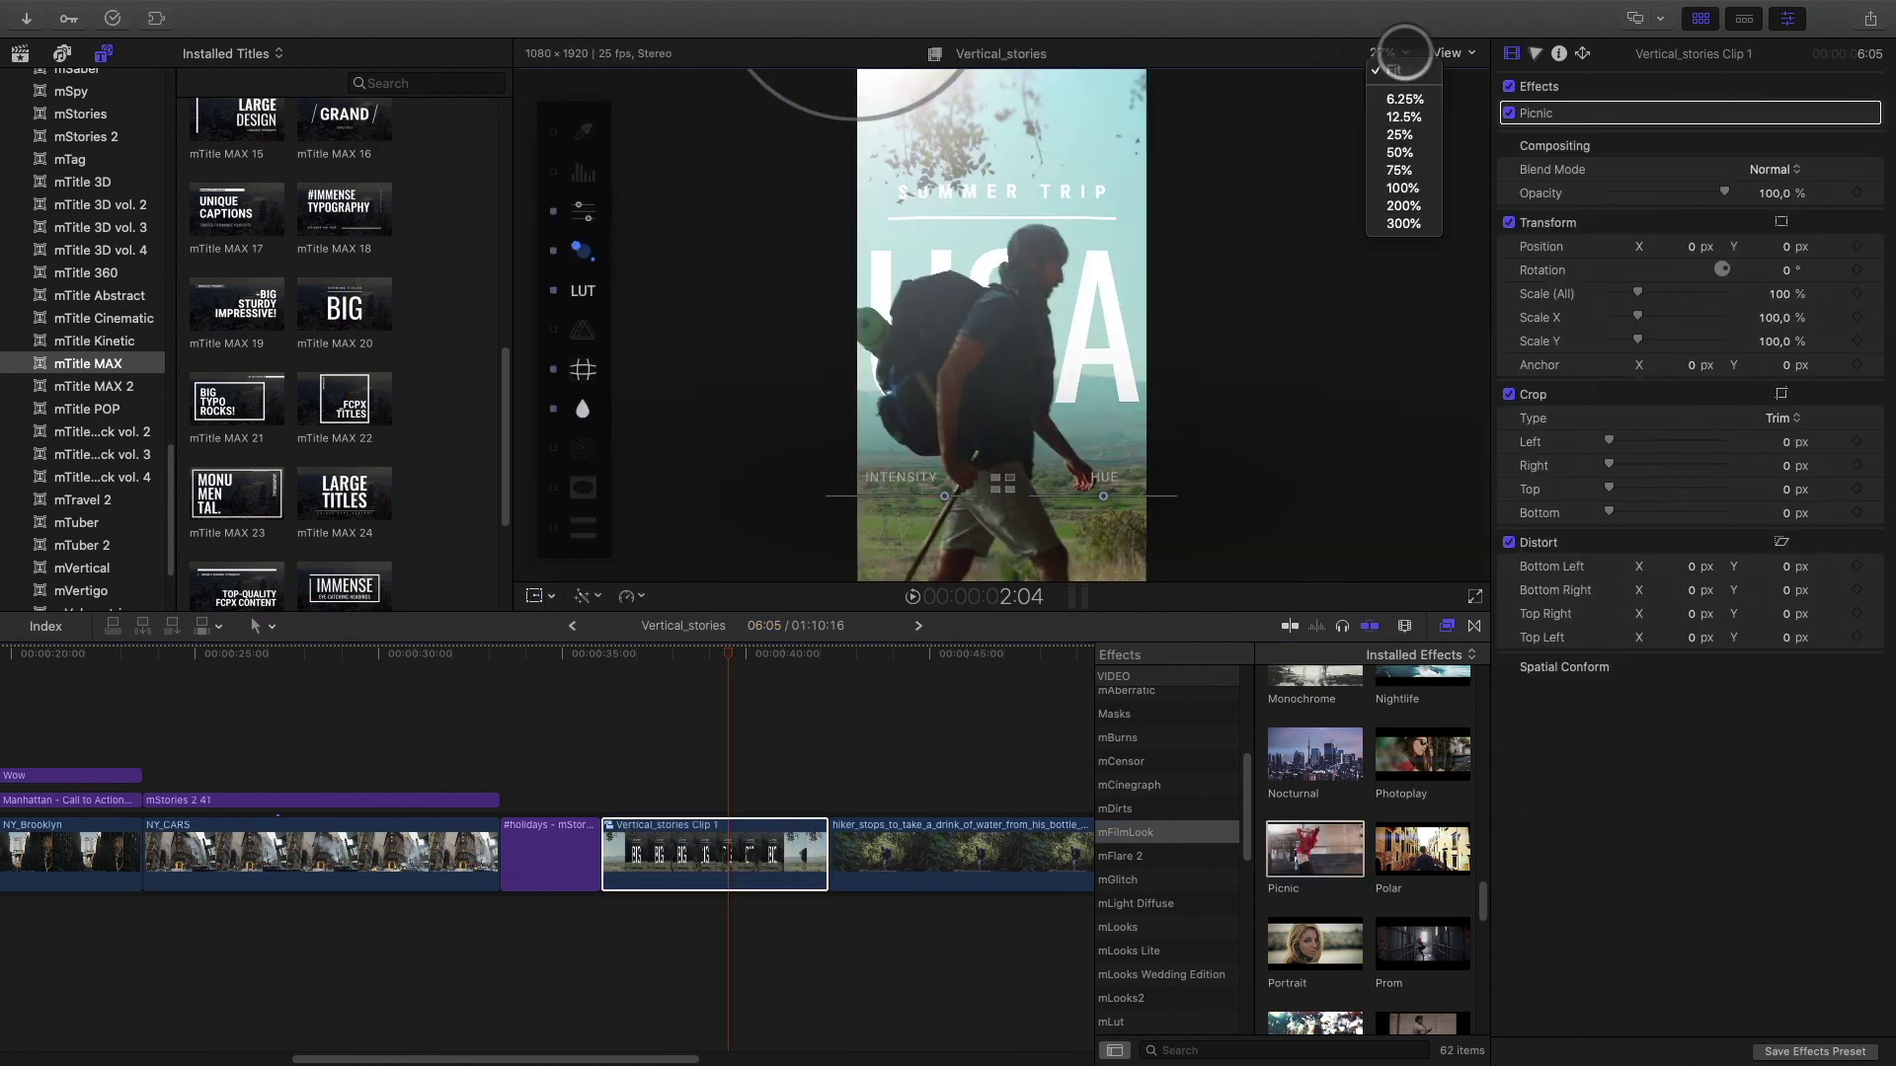
{"action": "left_click", "coordinate": [1312, 114]}
{"action": "left_click", "coordinate": [1402, 52]}
{"action": "left_click", "coordinate": [1403, 117]}
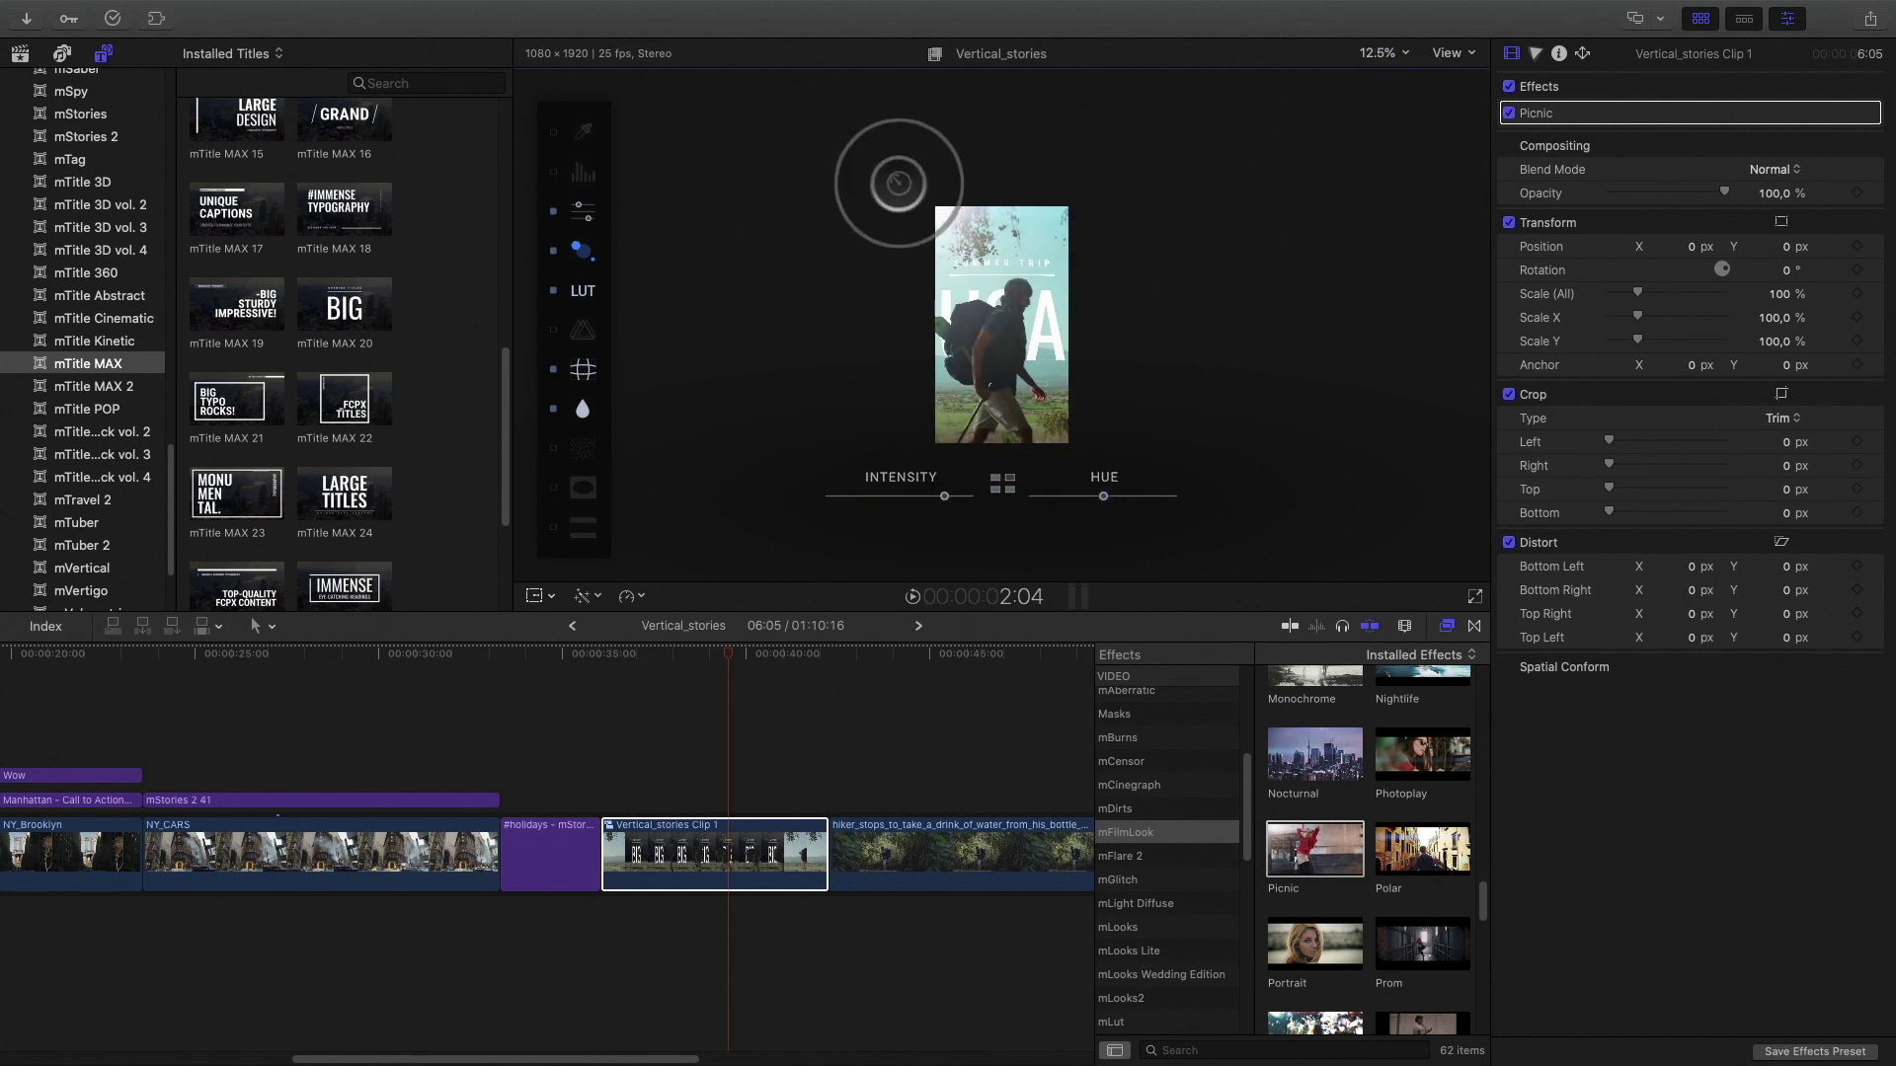
{"action": "key", "text": "shift+z"}
{"action": "left_click_drag", "start_coordinate": [963, 495], "coordinate": [925, 496]}
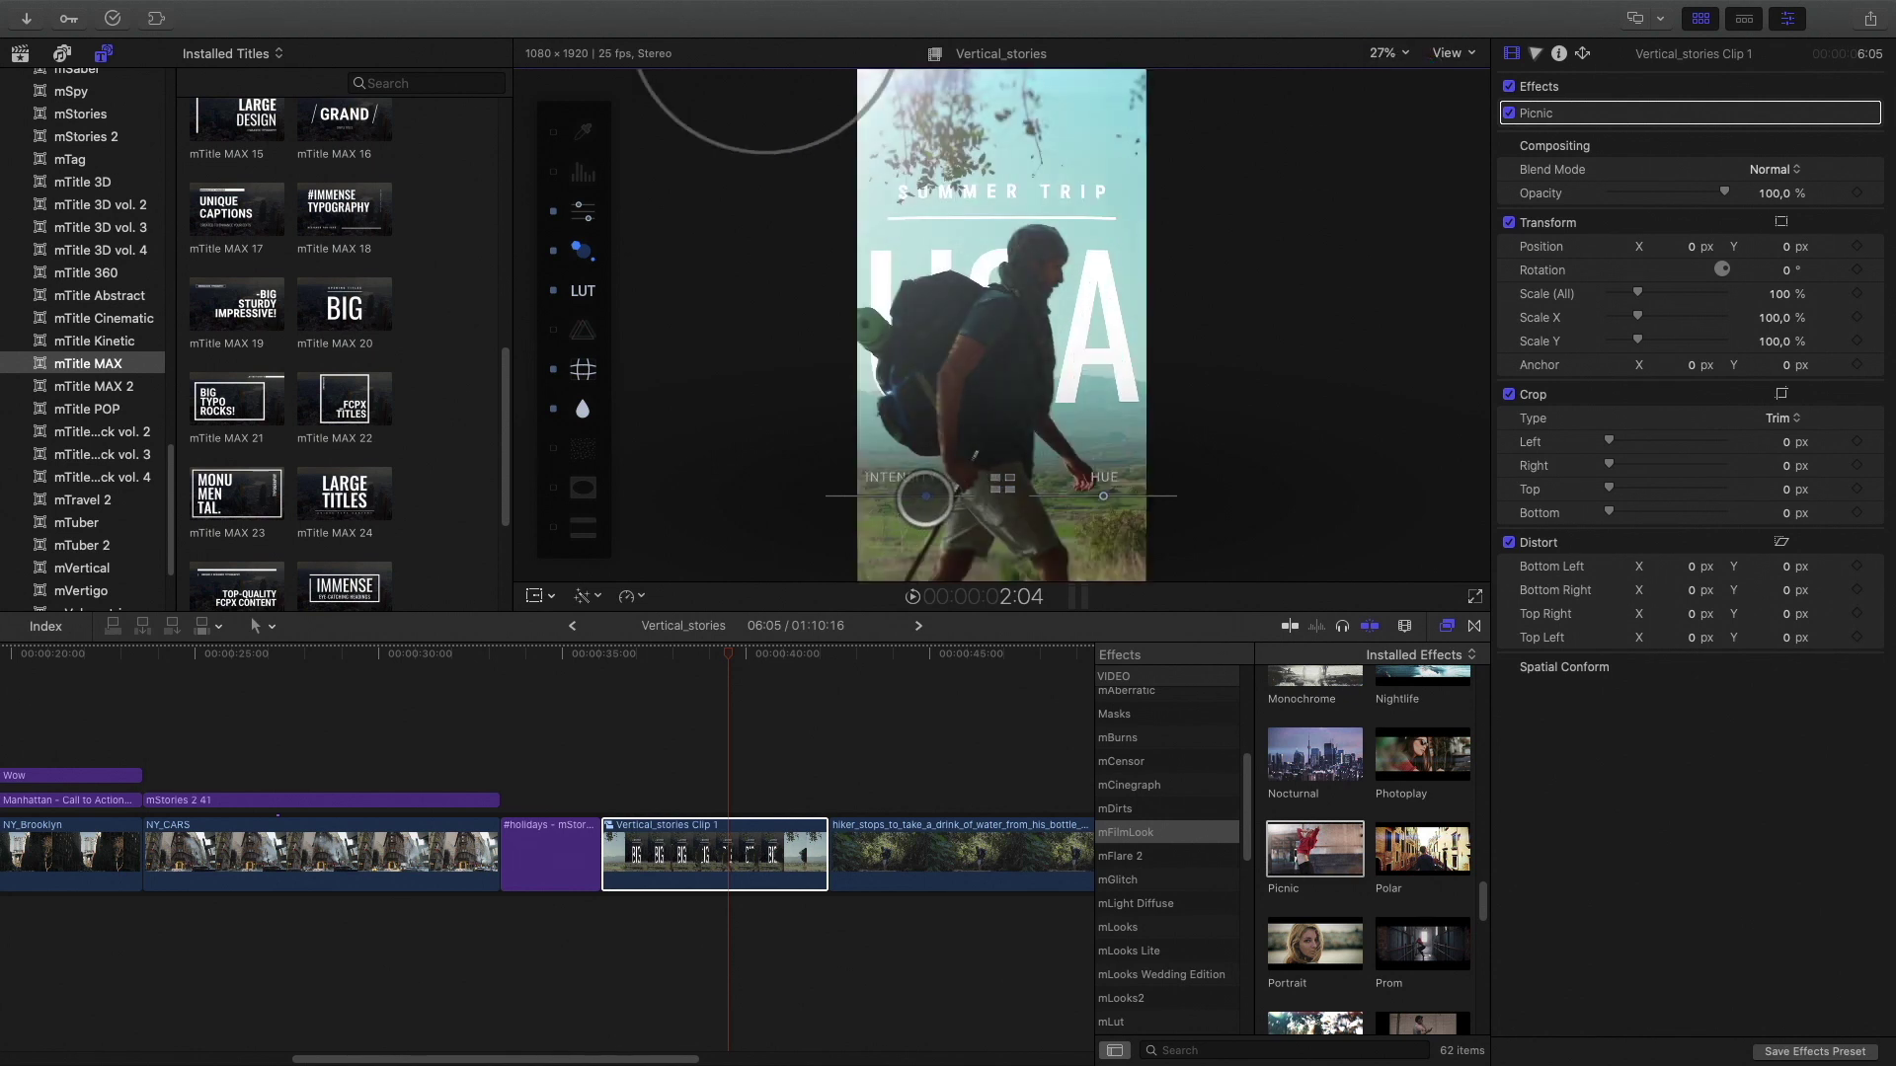
Set the Picnic effect's Basic Adjustments to Color Temp 0,66, Vibrance 1,78 and Saturation 1,24.
{"action": "left_click", "coordinate": [1846, 113]}
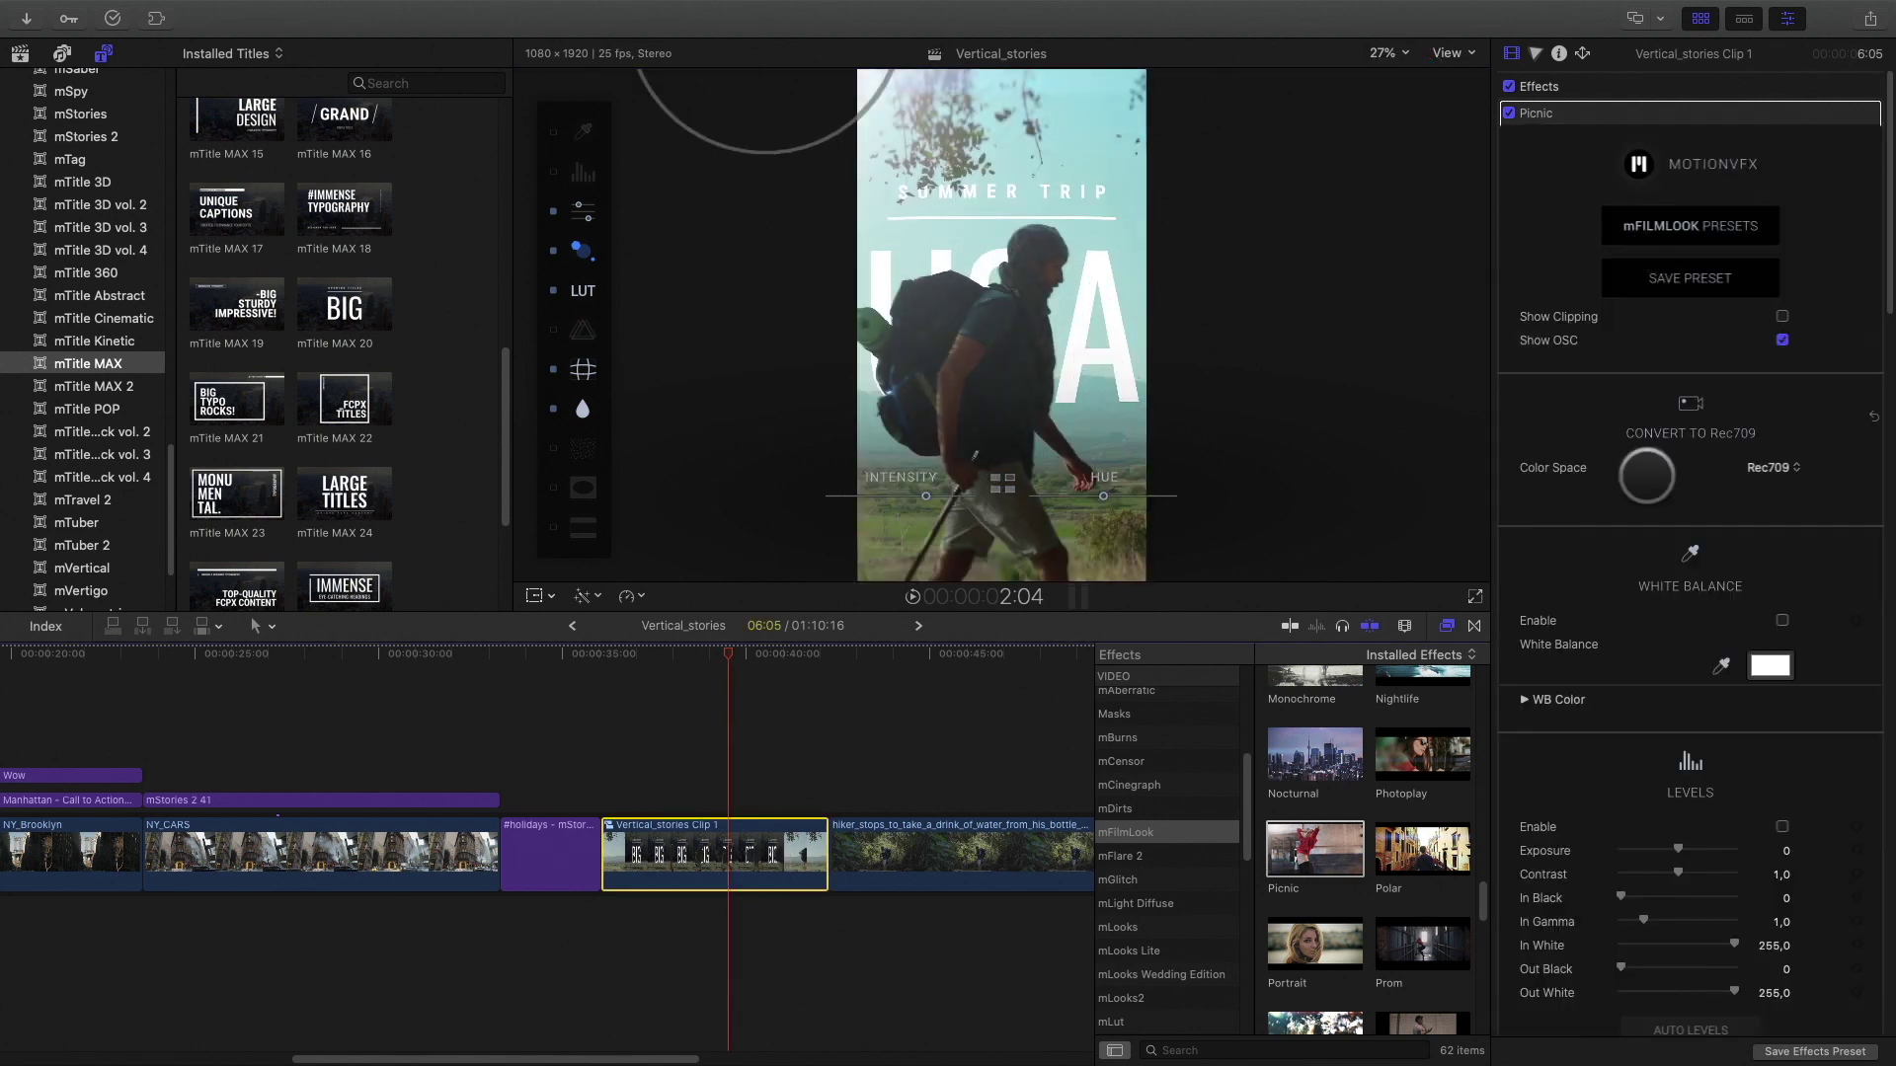
{"action": "scroll", "coordinate": [1647, 473], "scroll_direction": "down", "scroll_amount": 5}
{"action": "left_click", "coordinate": [1783, 565]}
{"action": "left_click_drag", "start_coordinate": [1678, 609], "coordinate": [1688, 609]}
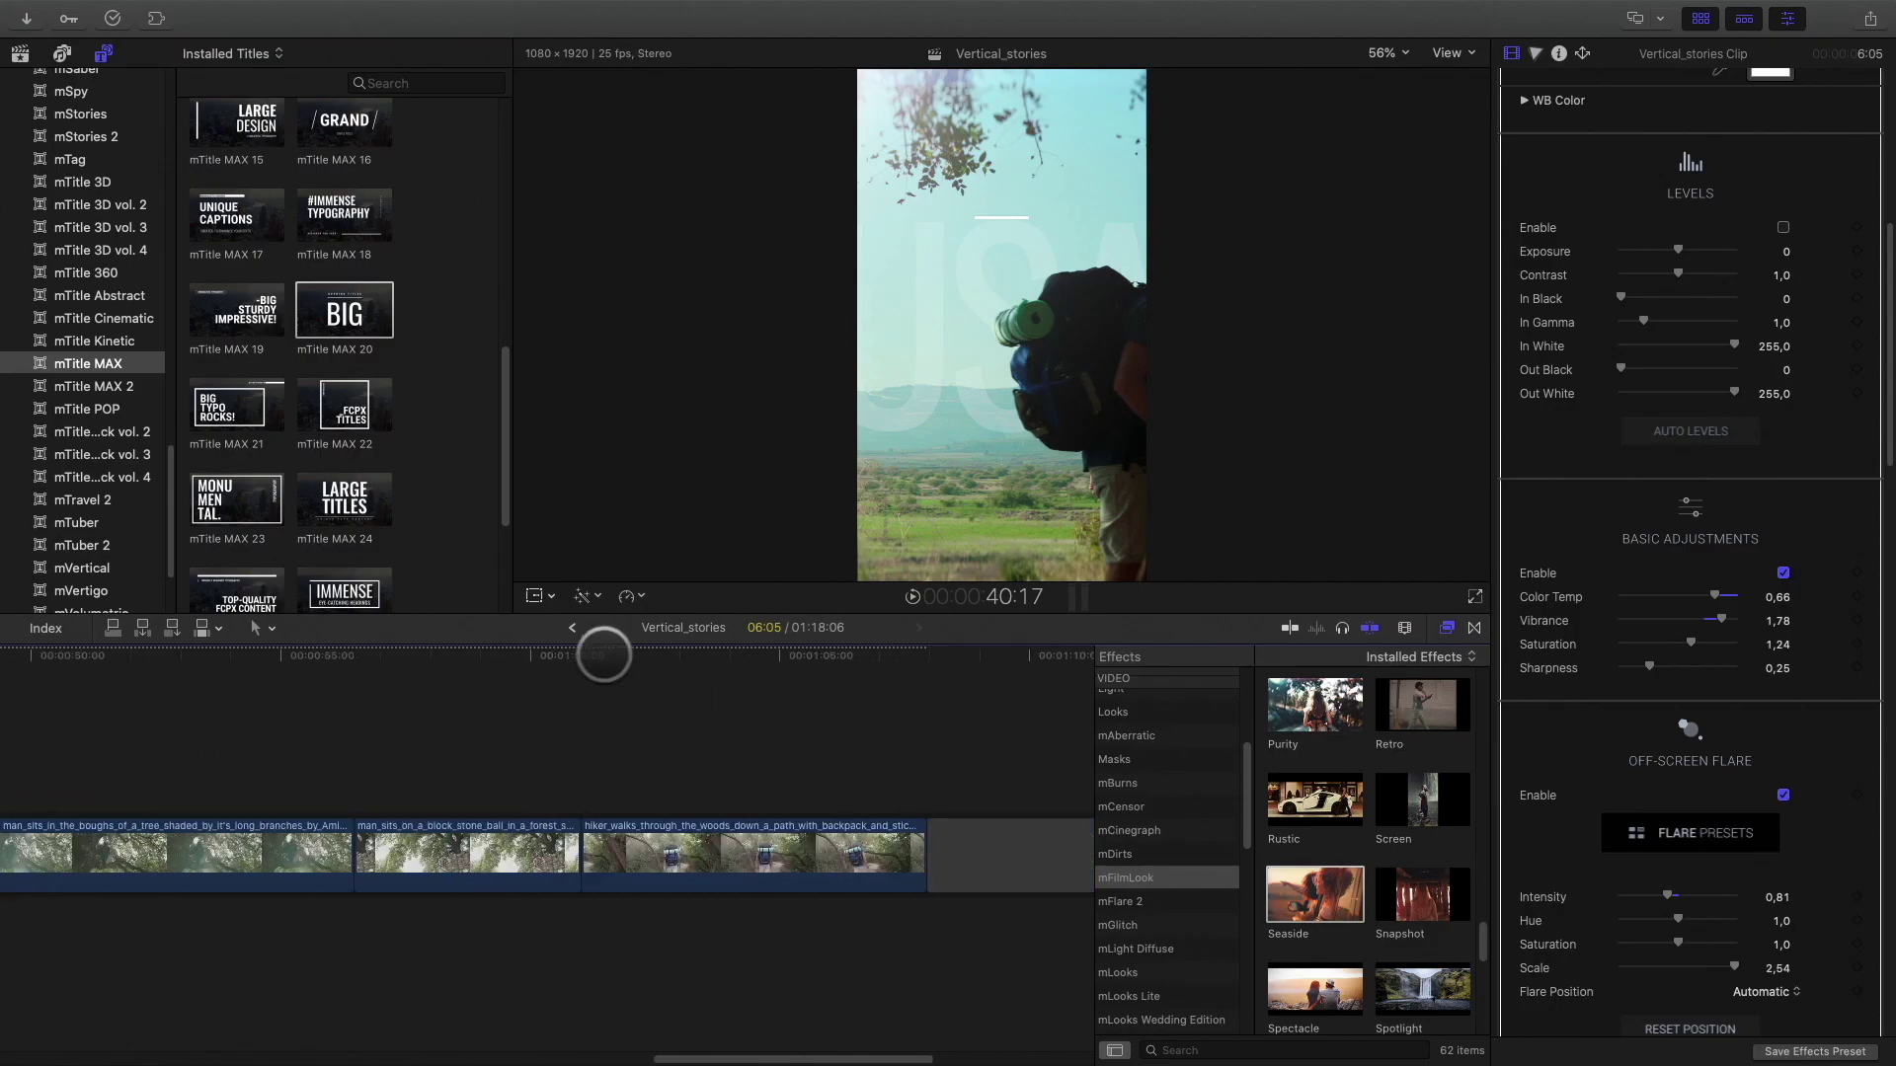
Add the Weight callout title above the hiker_walks_through_the_woods clip and trim its end to match the clip at 6:23.
{"action": "left_click_drag", "start_coordinate": [605, 643], "coordinate": [728, 648]}
{"action": "left_click", "coordinate": [727, 847]}
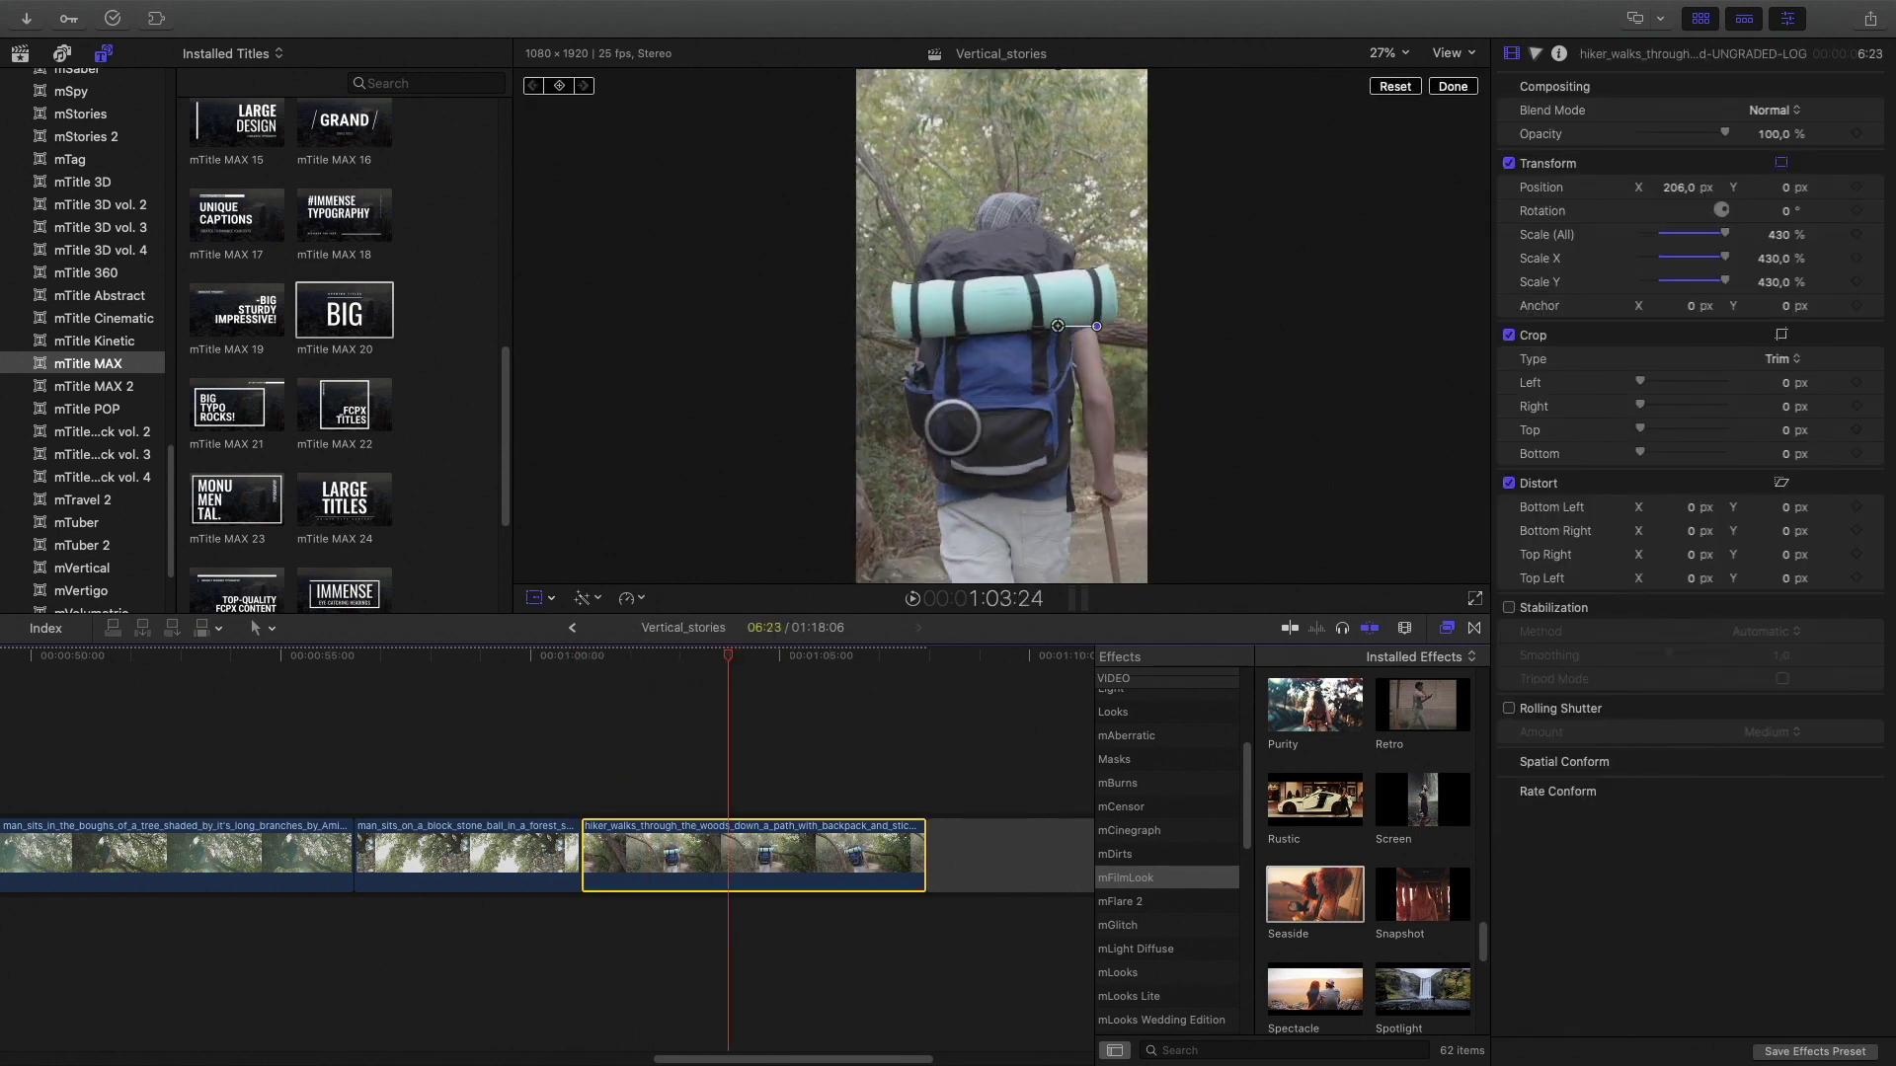
{"action": "scroll", "coordinate": [119, 296], "scroll_direction": "up", "scroll_amount": 15}
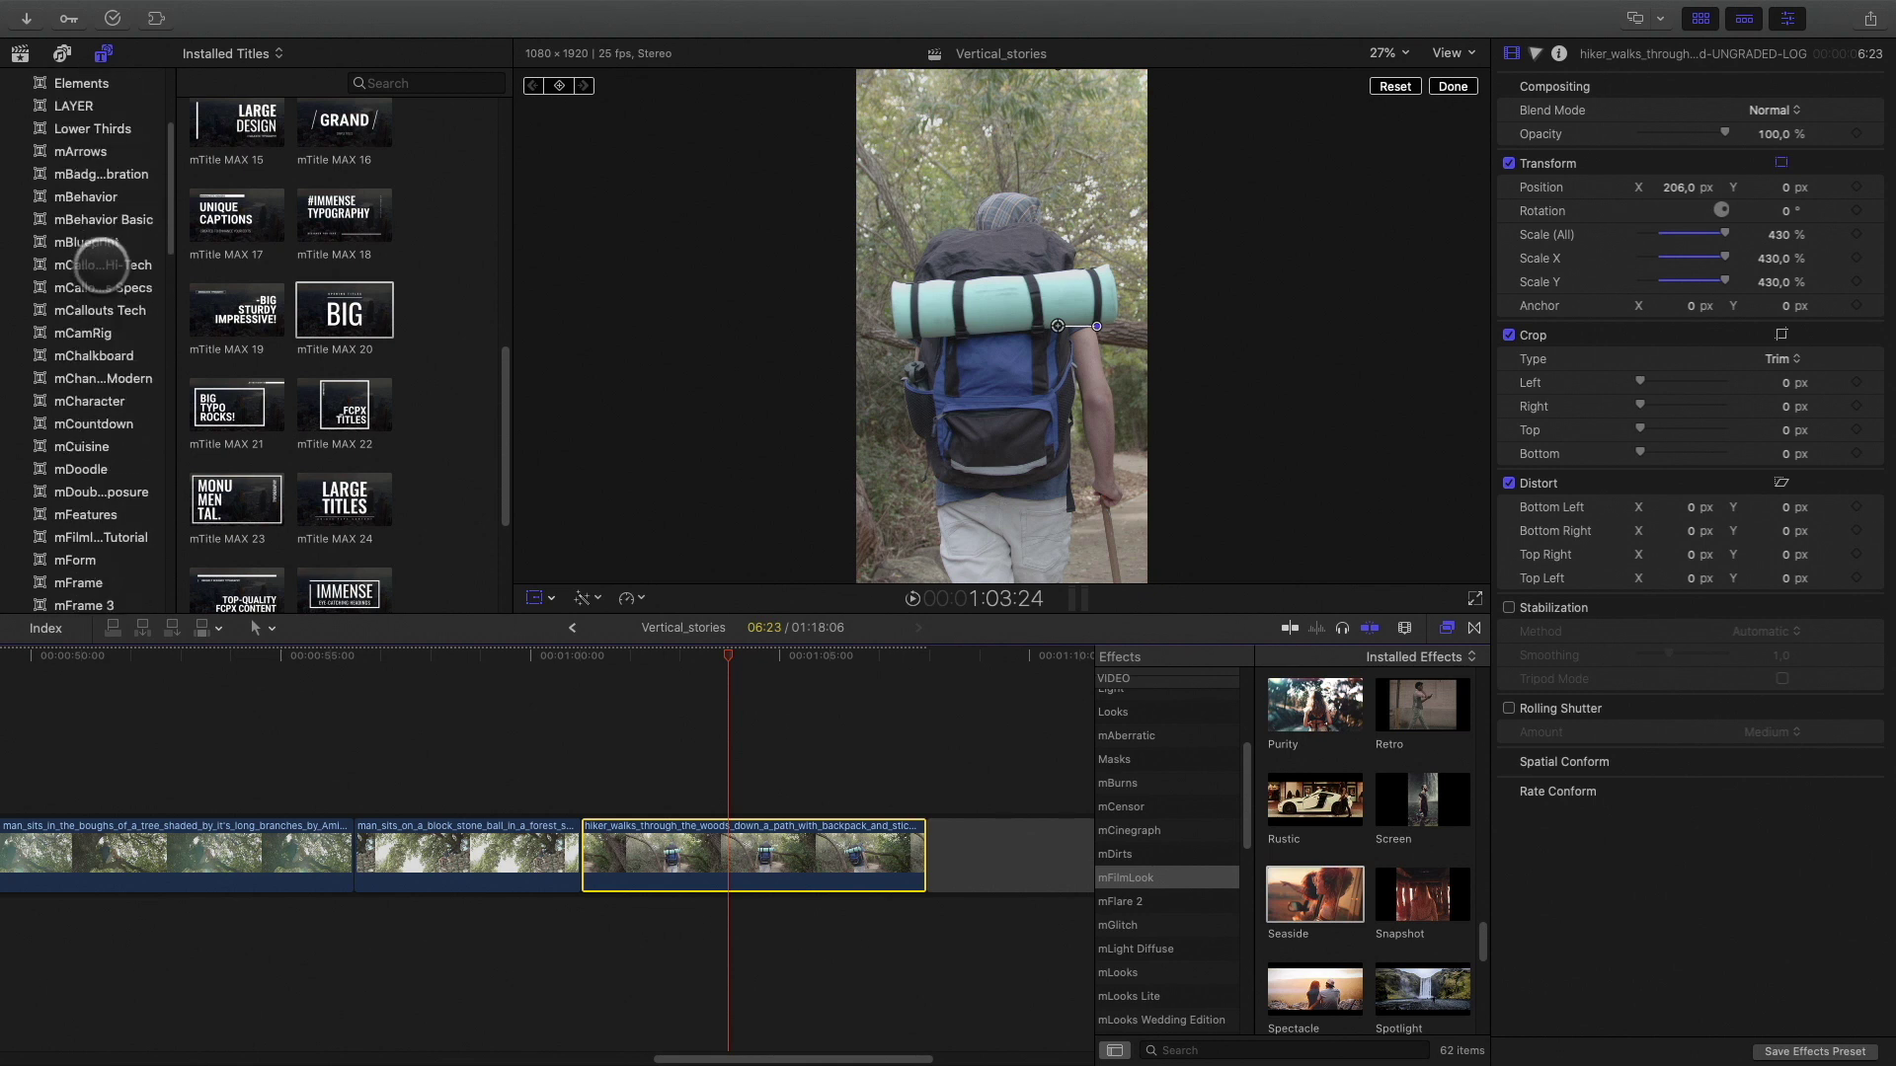
{"action": "left_click", "coordinate": [79, 347]}
{"action": "left_click", "coordinate": [102, 56]}
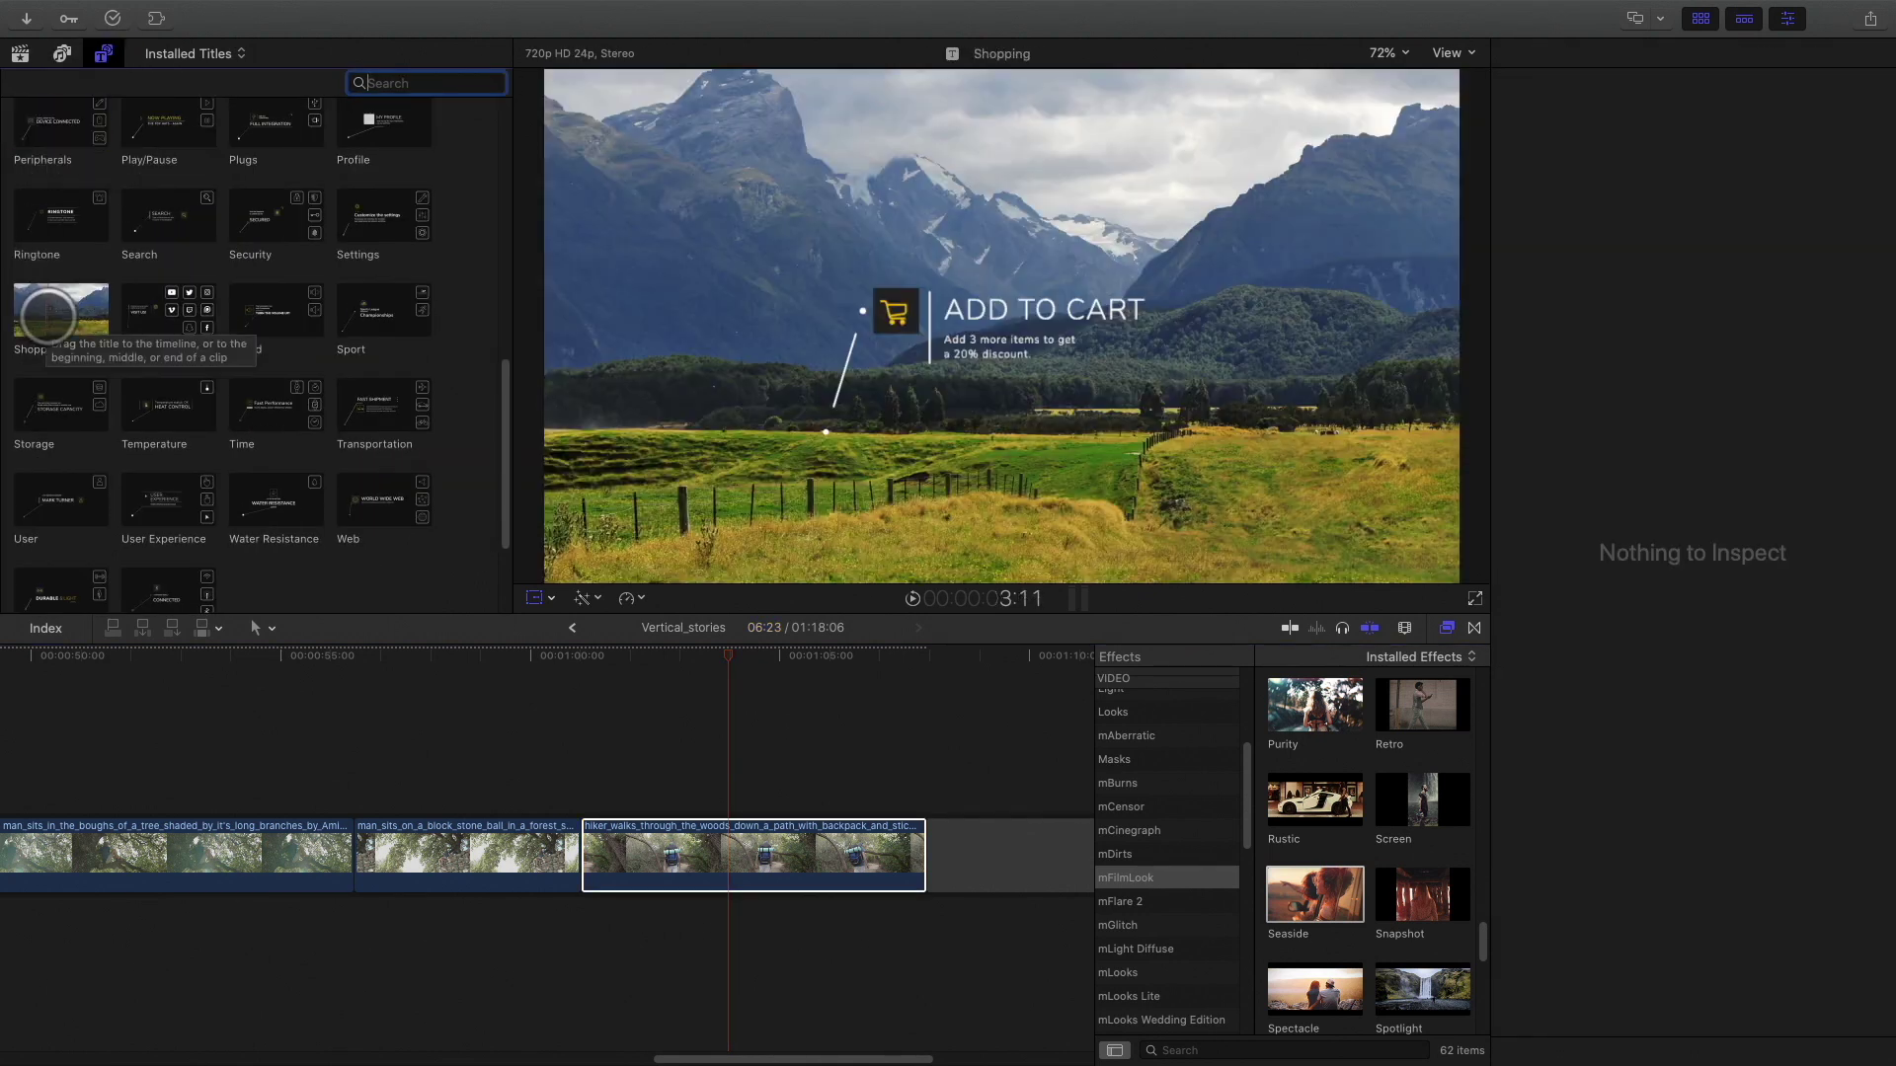
{"action": "scroll", "coordinate": [50, 315], "scroll_direction": "down", "scroll_amount": 4}
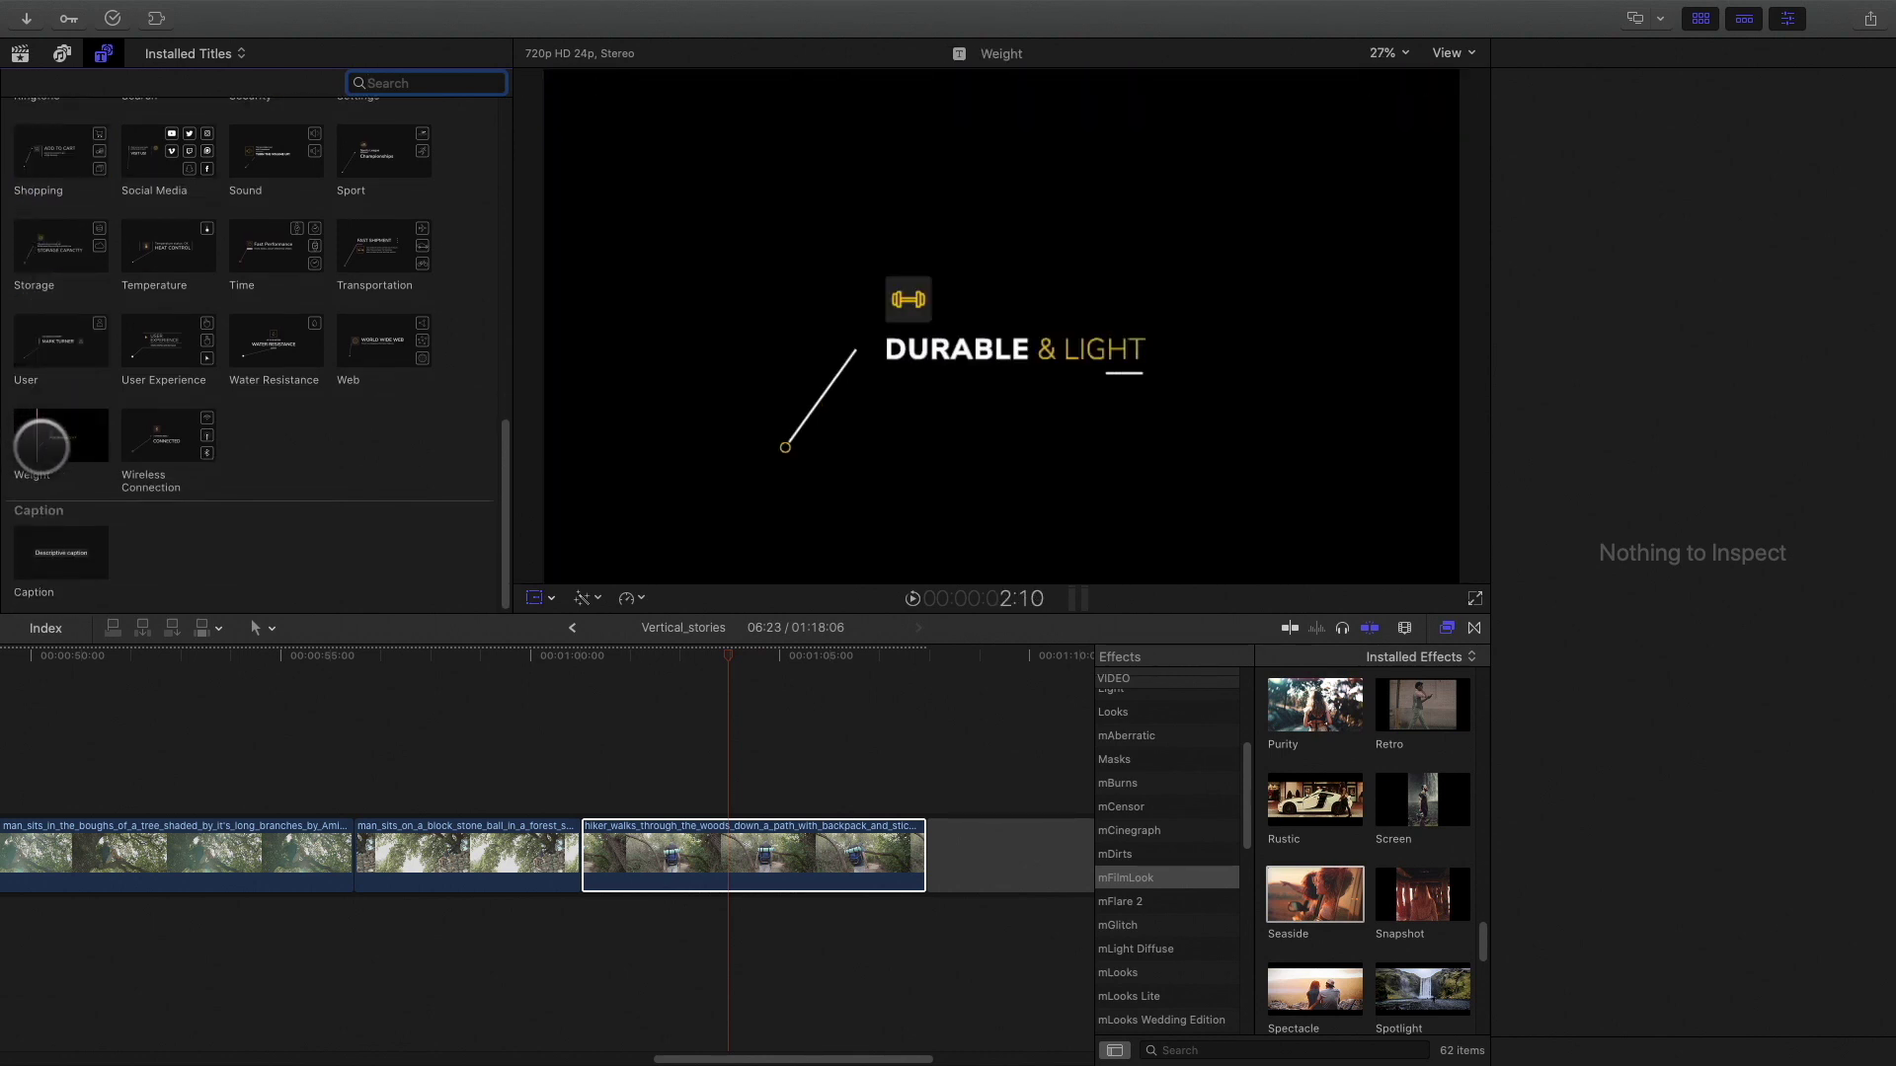
{"action": "left_click_drag", "start_coordinate": [51, 444], "coordinate": [957, 865]}
{"action": "left_click", "coordinate": [889, 851]}
{"action": "left_click_drag", "start_coordinate": [1076, 801], "coordinate": [921, 807]}
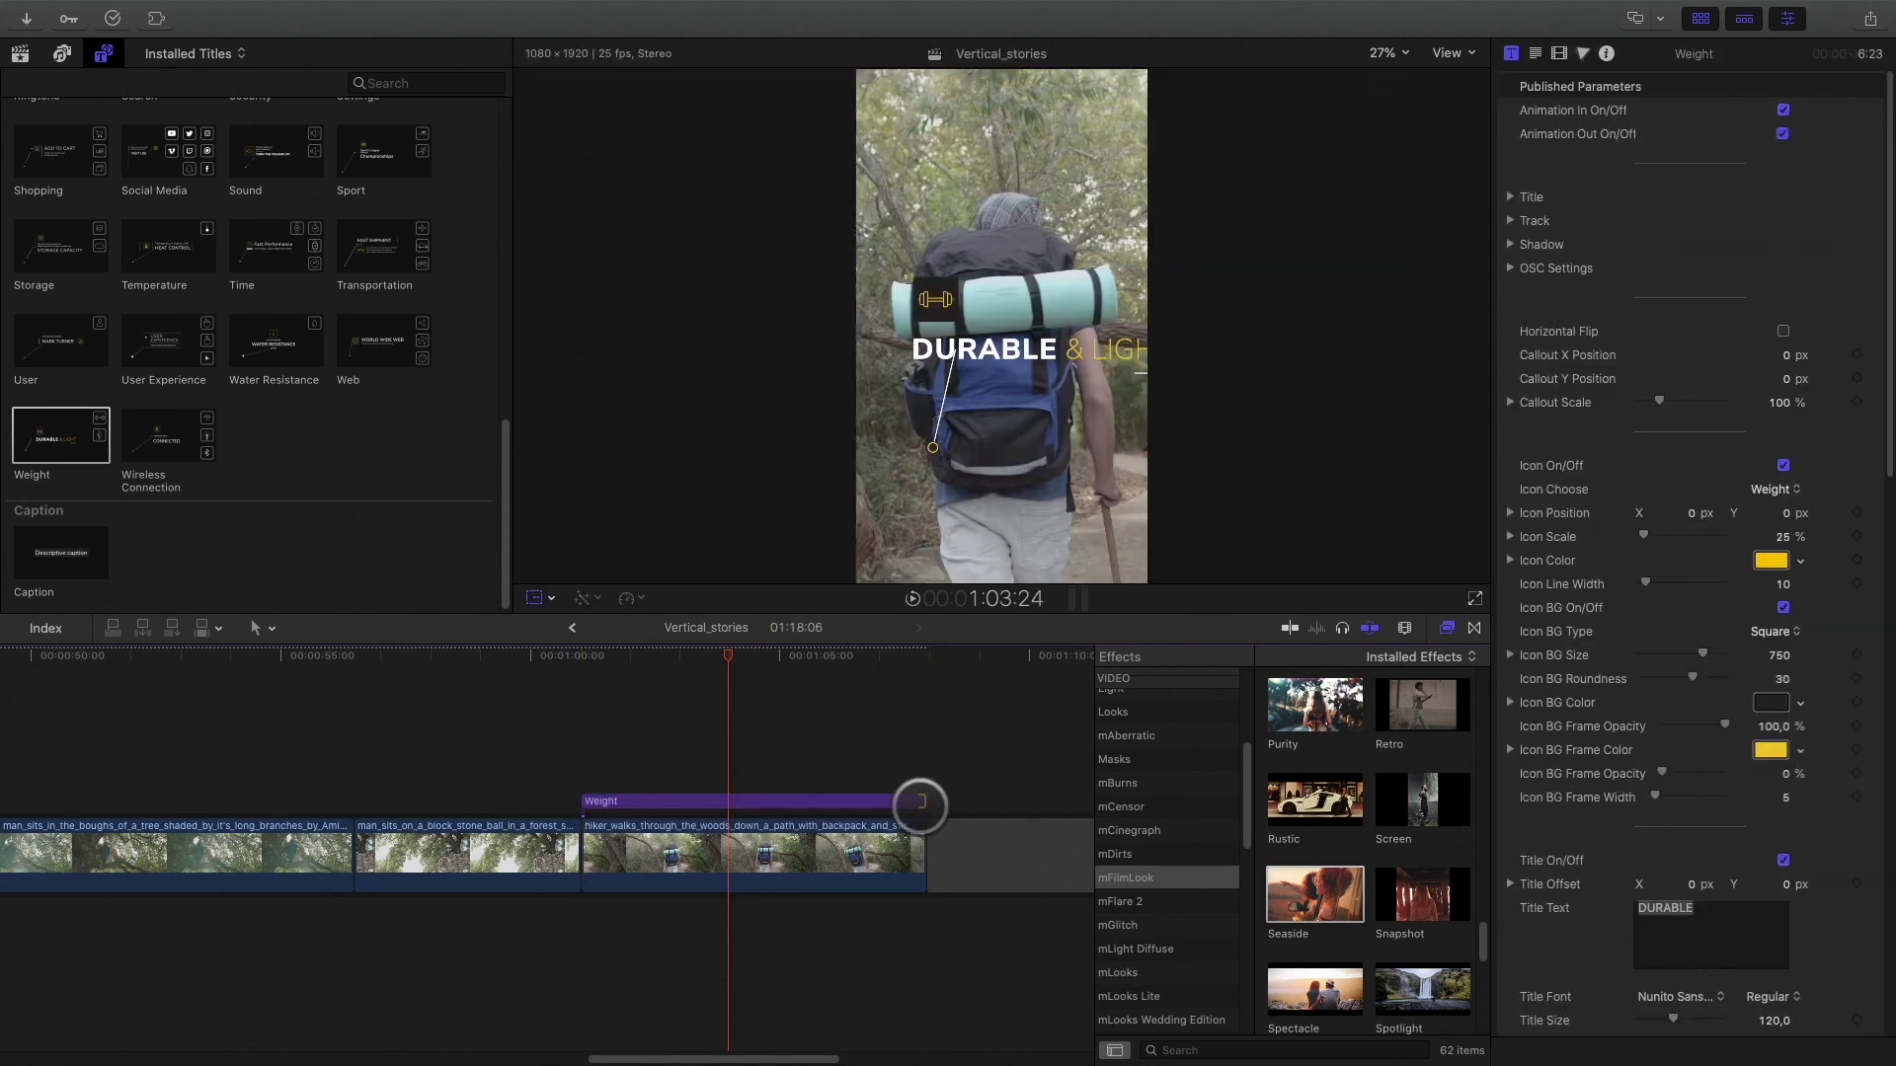
Turn off the Transform overlay for the Weight title at its first frame to show its tracking controls.
{"action": "left_click_drag", "start_coordinate": [726, 656], "coordinate": [588, 688]}
{"action": "left_click", "coordinate": [748, 800]}
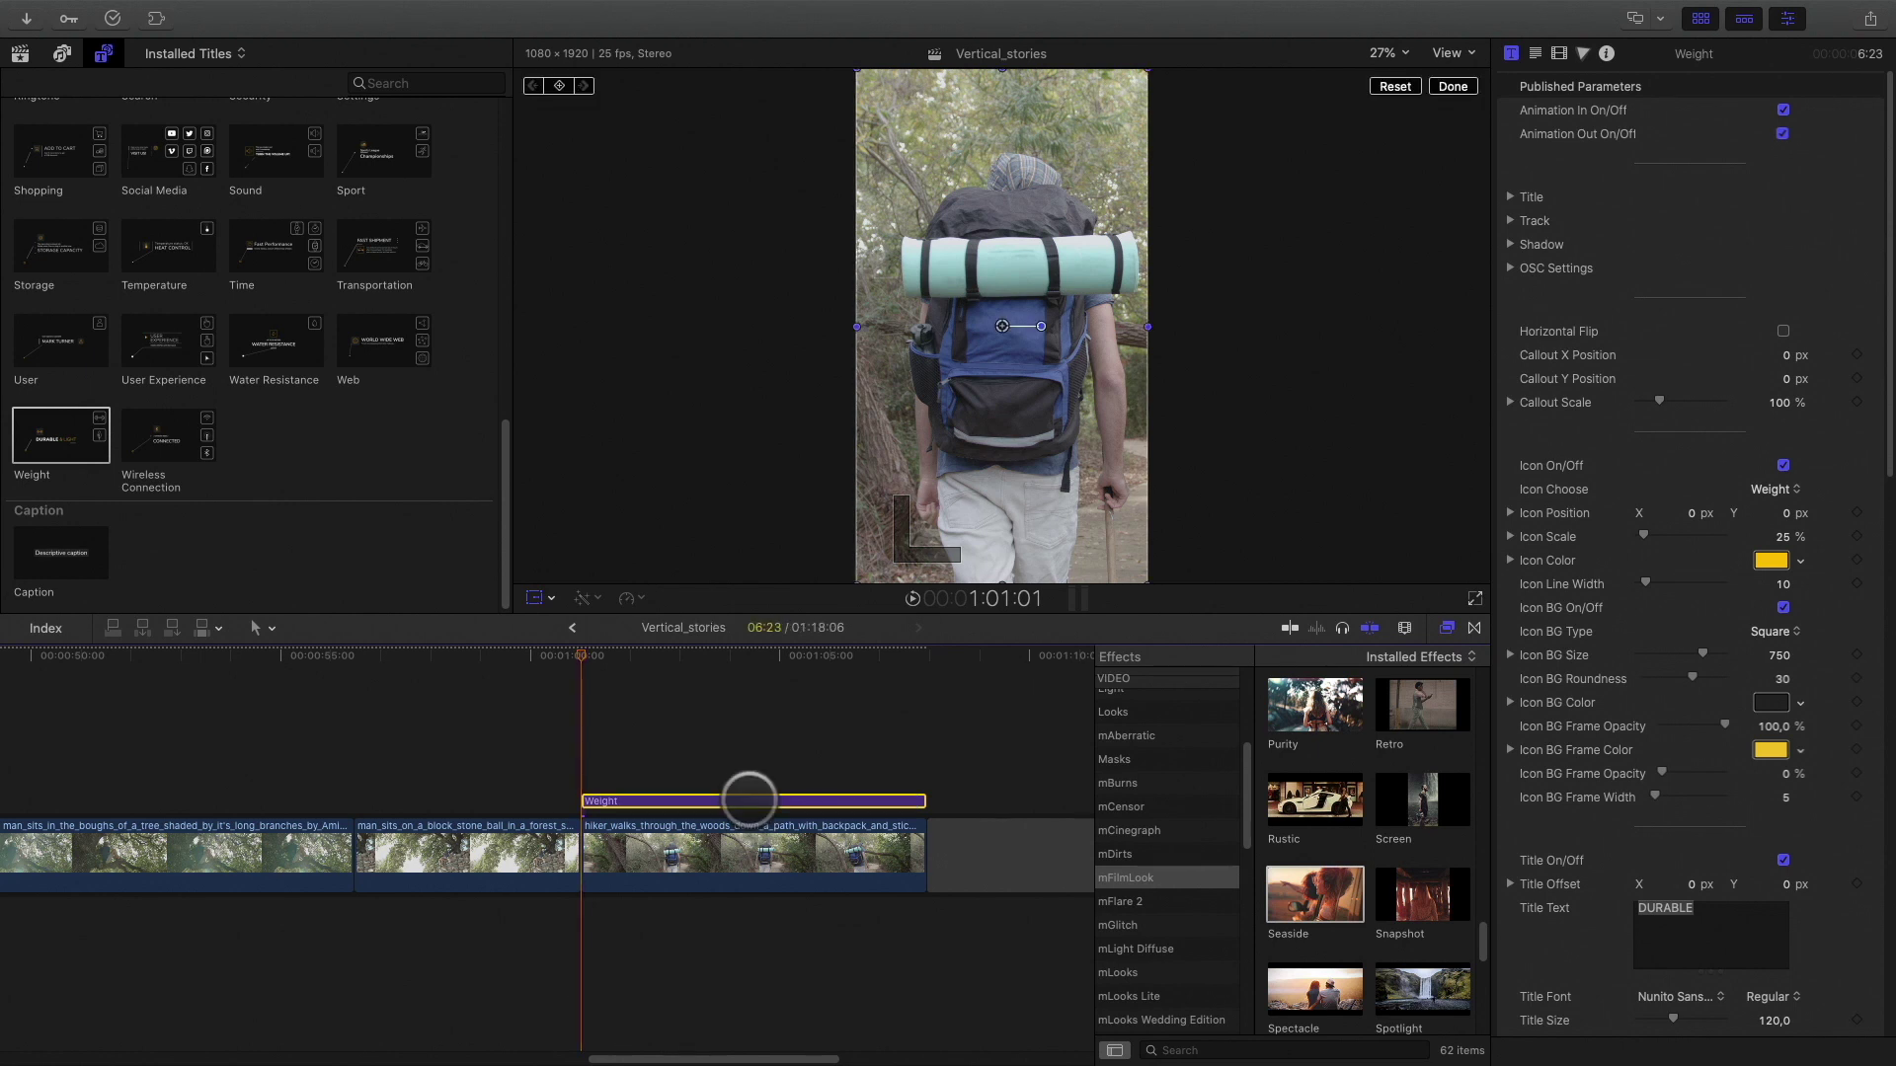
{"action": "left_click", "coordinate": [533, 597]}
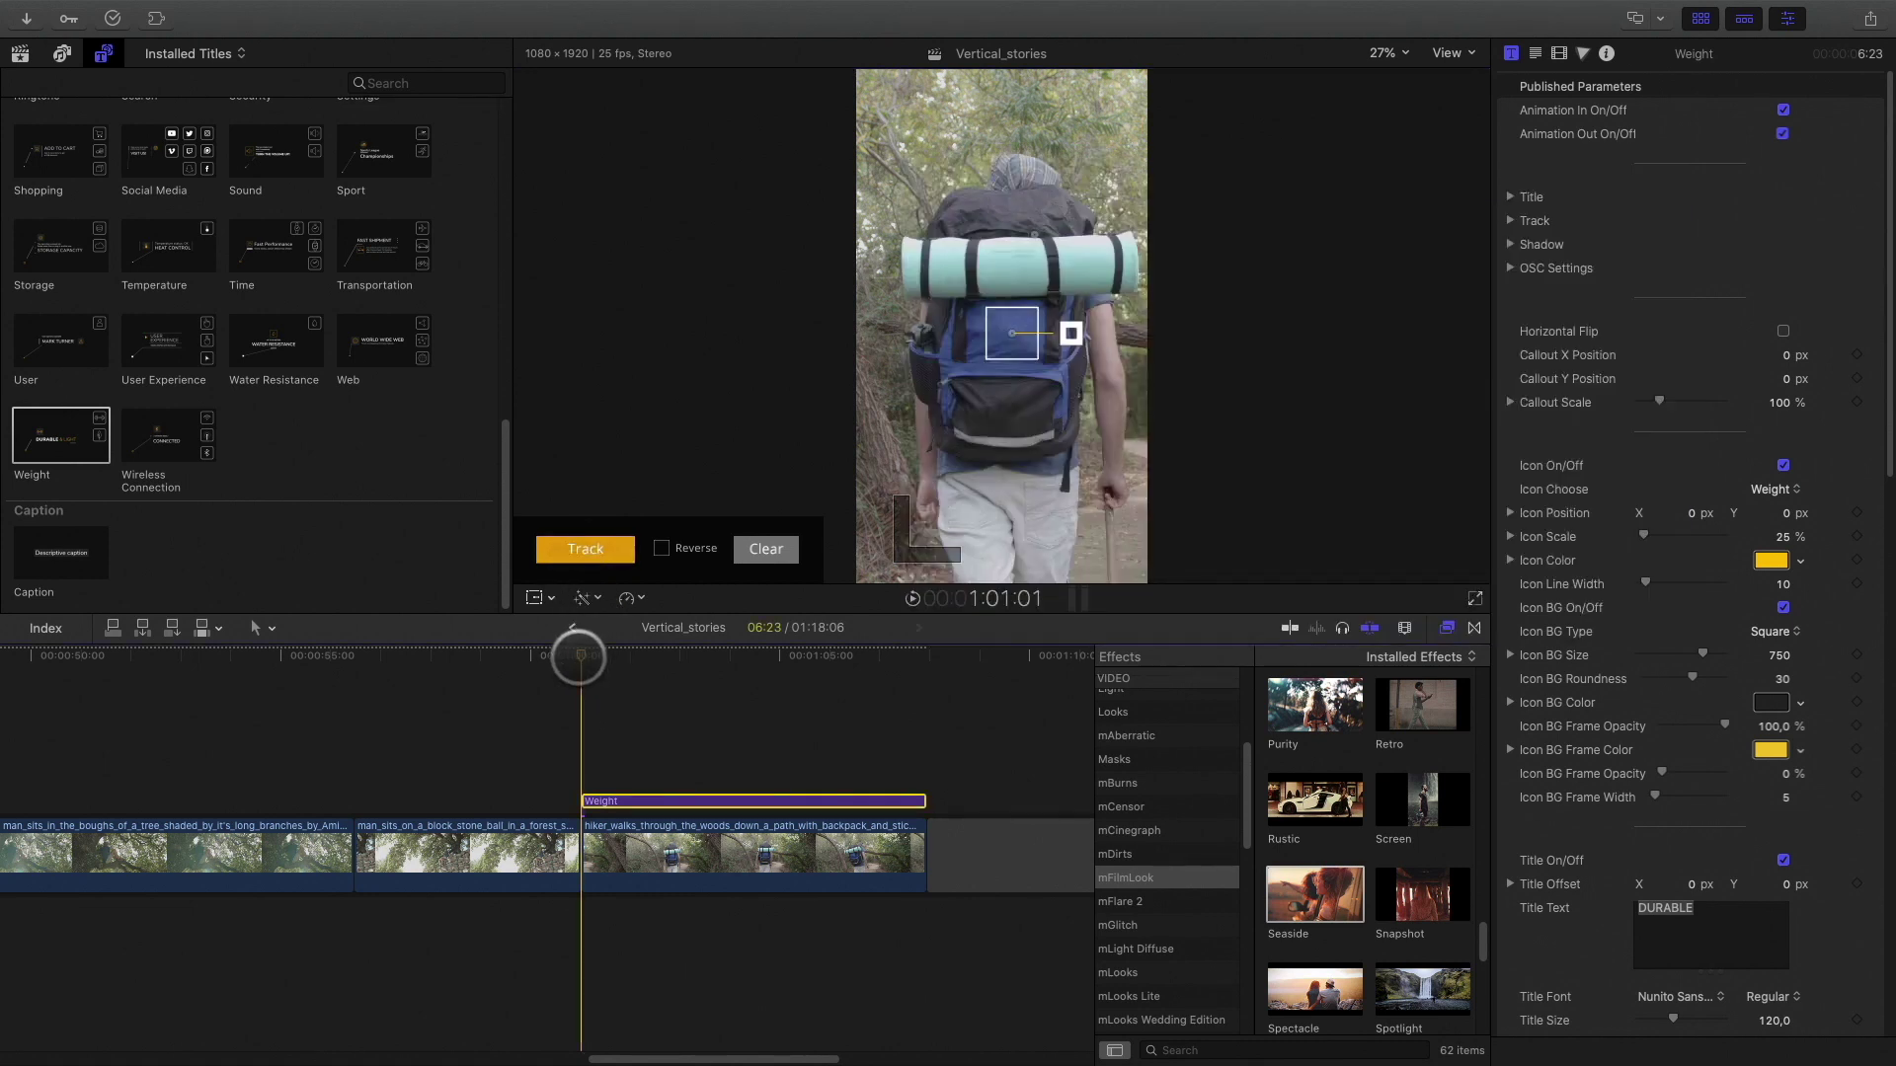
Play back the Weight title over the hiker clip from its start to check how the callout follows the backpack.
{"action": "key", "text": "space"}
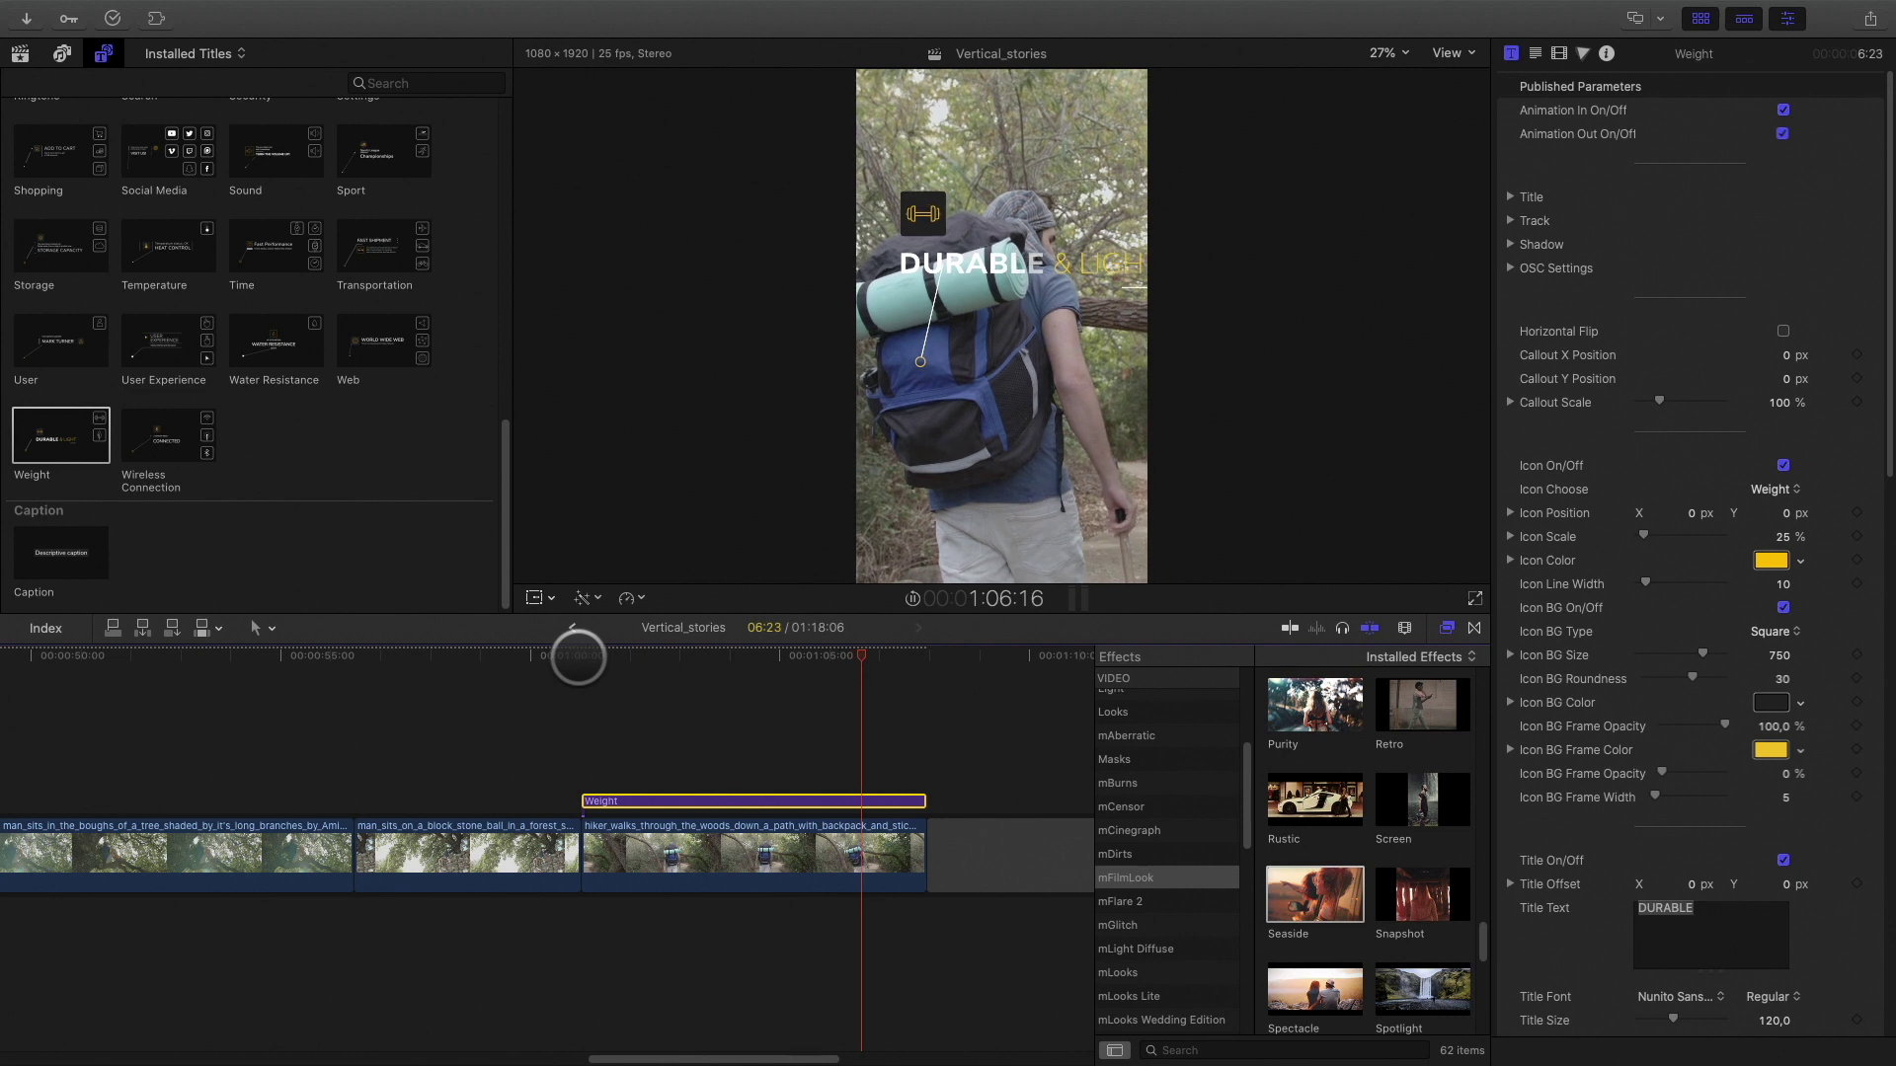
{"action": "key", "text": "space"}
{"action": "left_click_drag", "start_coordinate": [869, 656], "coordinate": [562, 689]}
{"action": "key", "text": "space"}
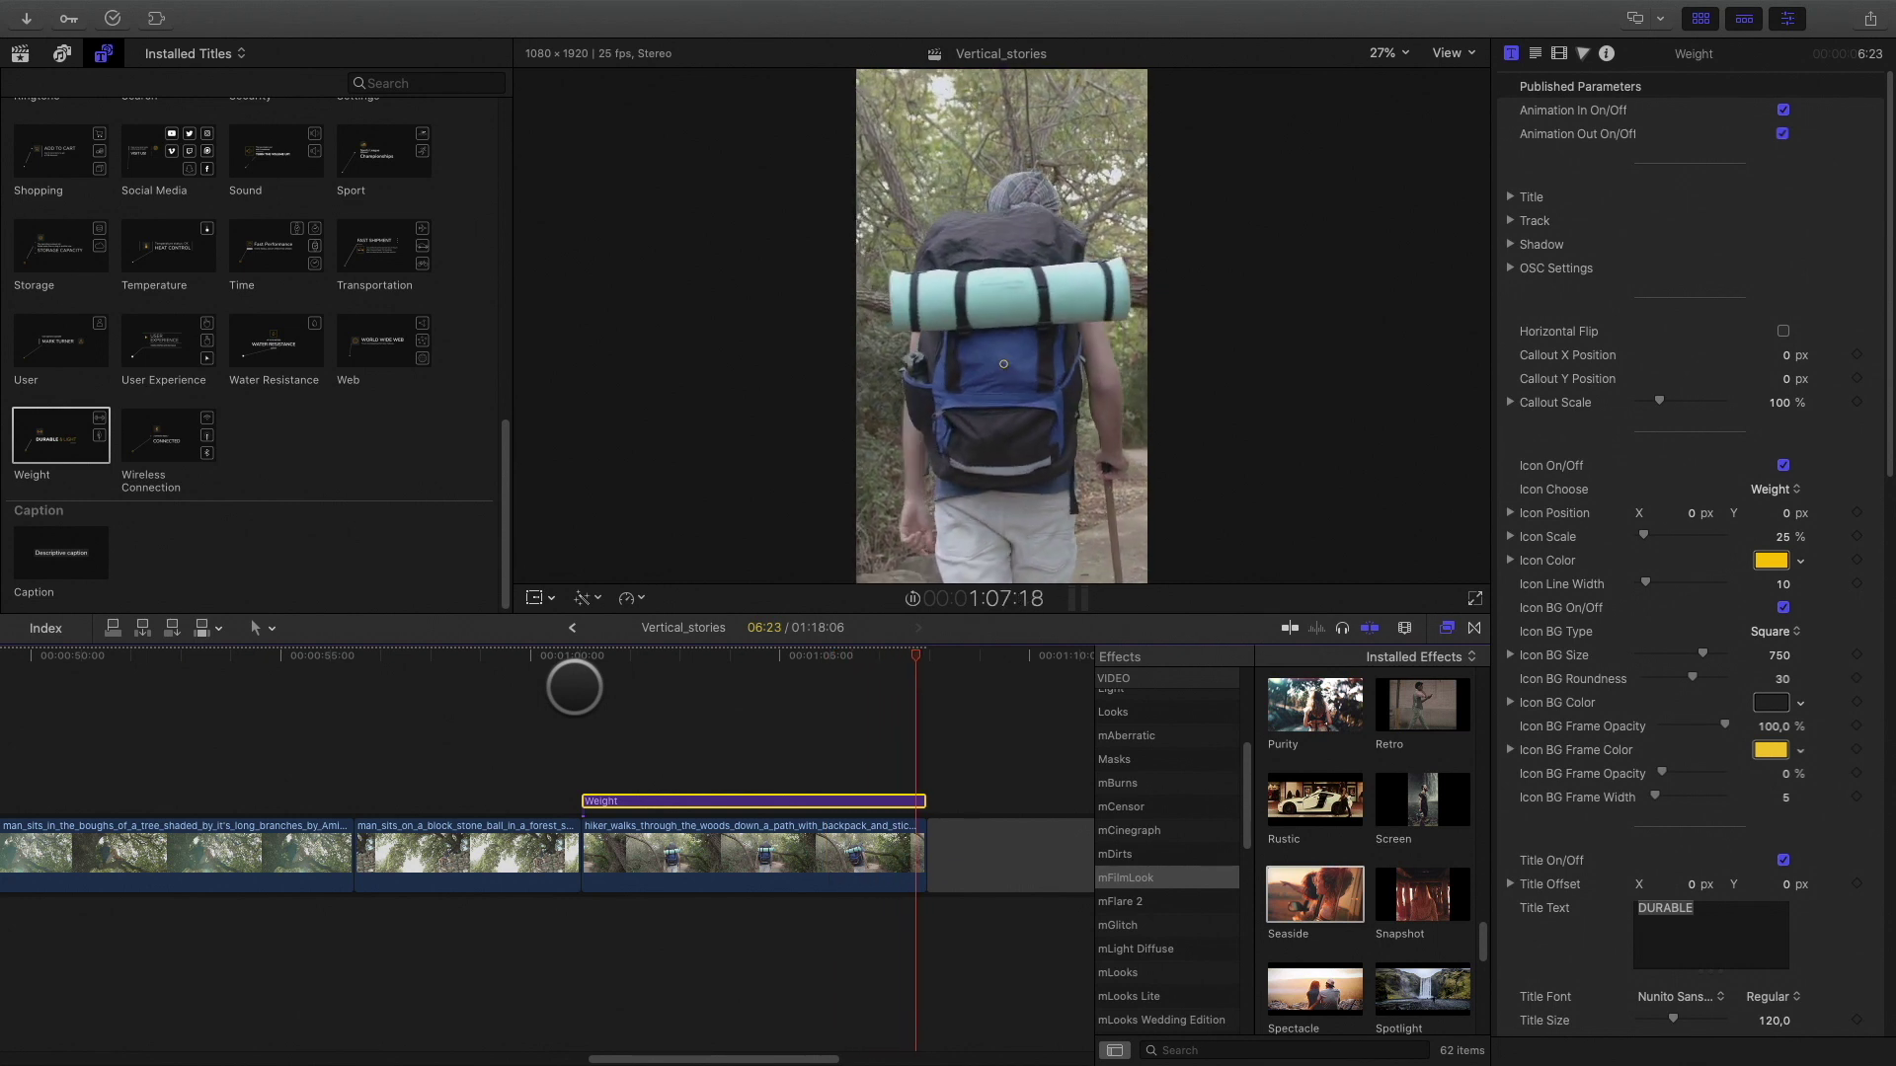
{"action": "left_click_drag", "start_coordinate": [805, 655], "coordinate": [709, 659]}
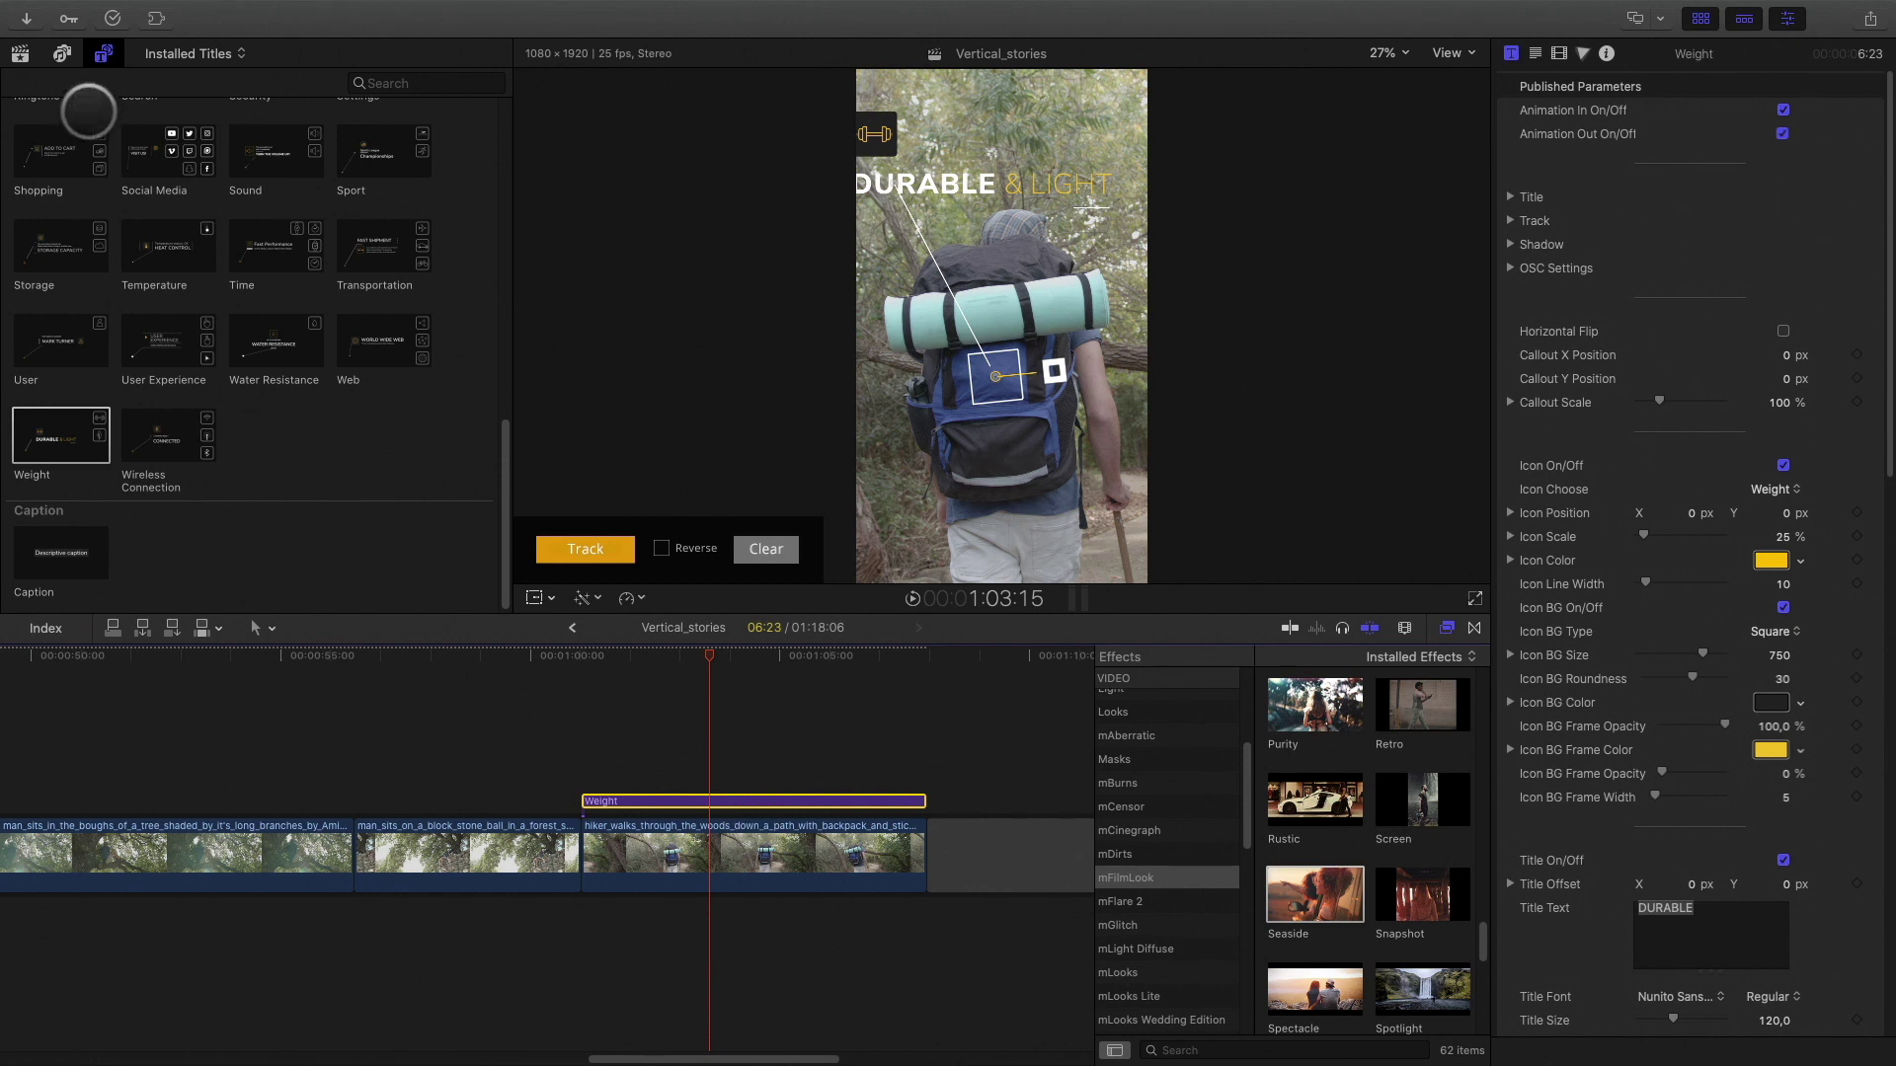
Add the Call to Action 01 title from the mStories 2 category above the Weight title, ending with the hiker clip.
{"action": "left_click", "coordinate": [102, 52]}
{"action": "scroll", "coordinate": [69, 269], "scroll_direction": "down", "scroll_amount": 10}
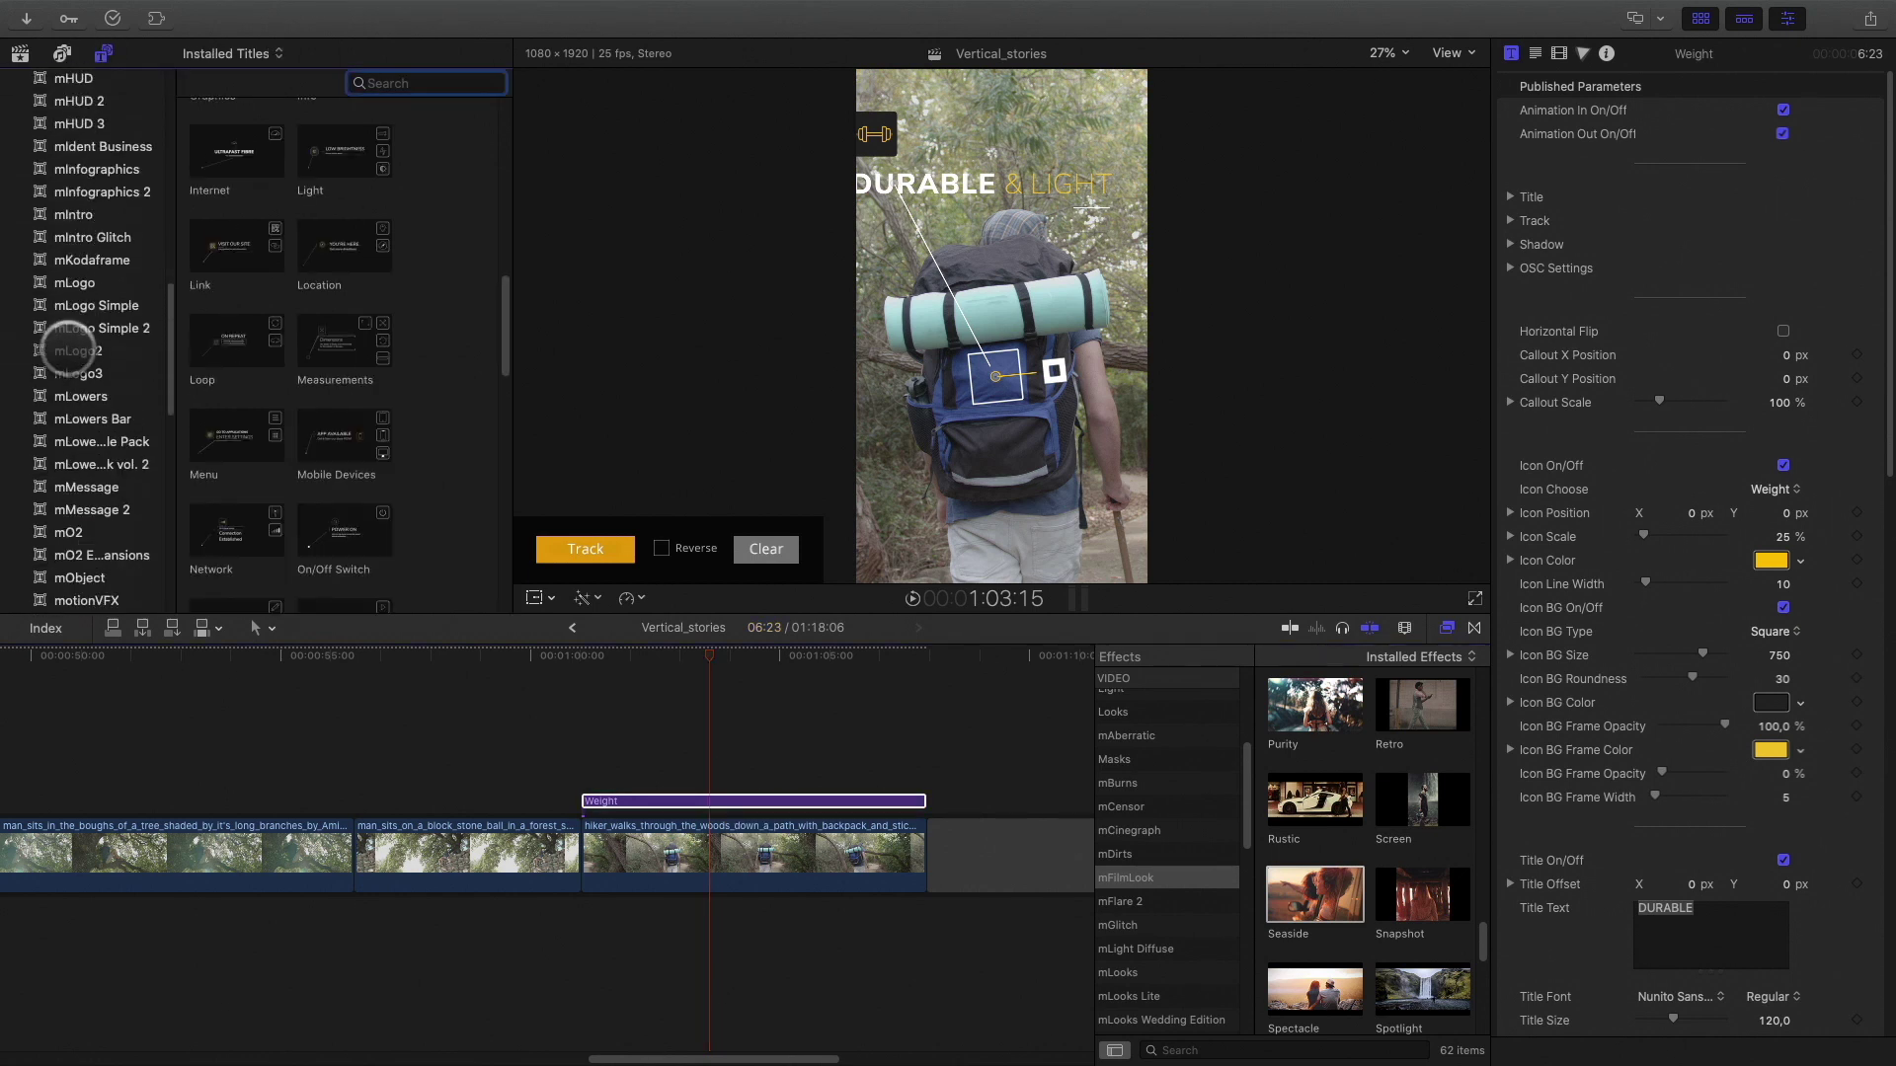
{"action": "scroll", "coordinate": [69, 348], "scroll_direction": "up", "scroll_amount": 8}
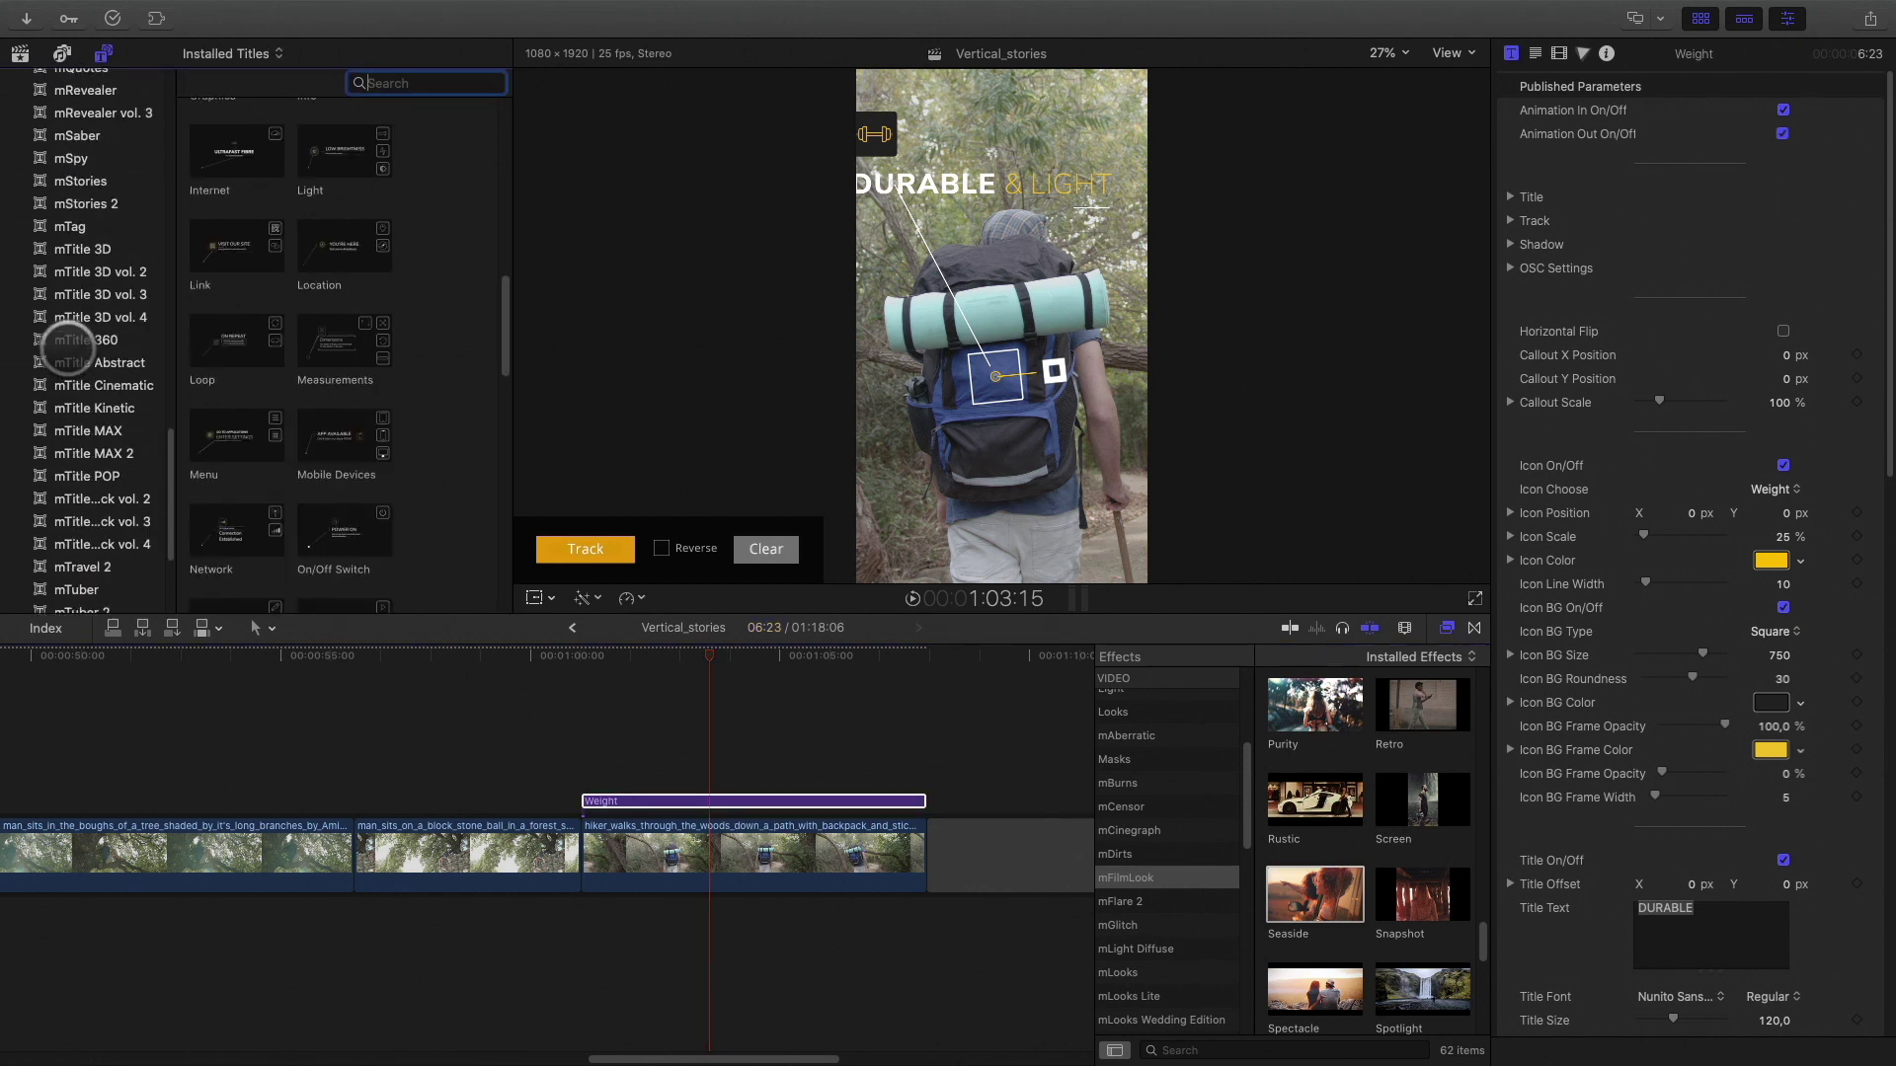
{"action": "scroll", "coordinate": [69, 346], "scroll_direction": "down", "scroll_amount": 5}
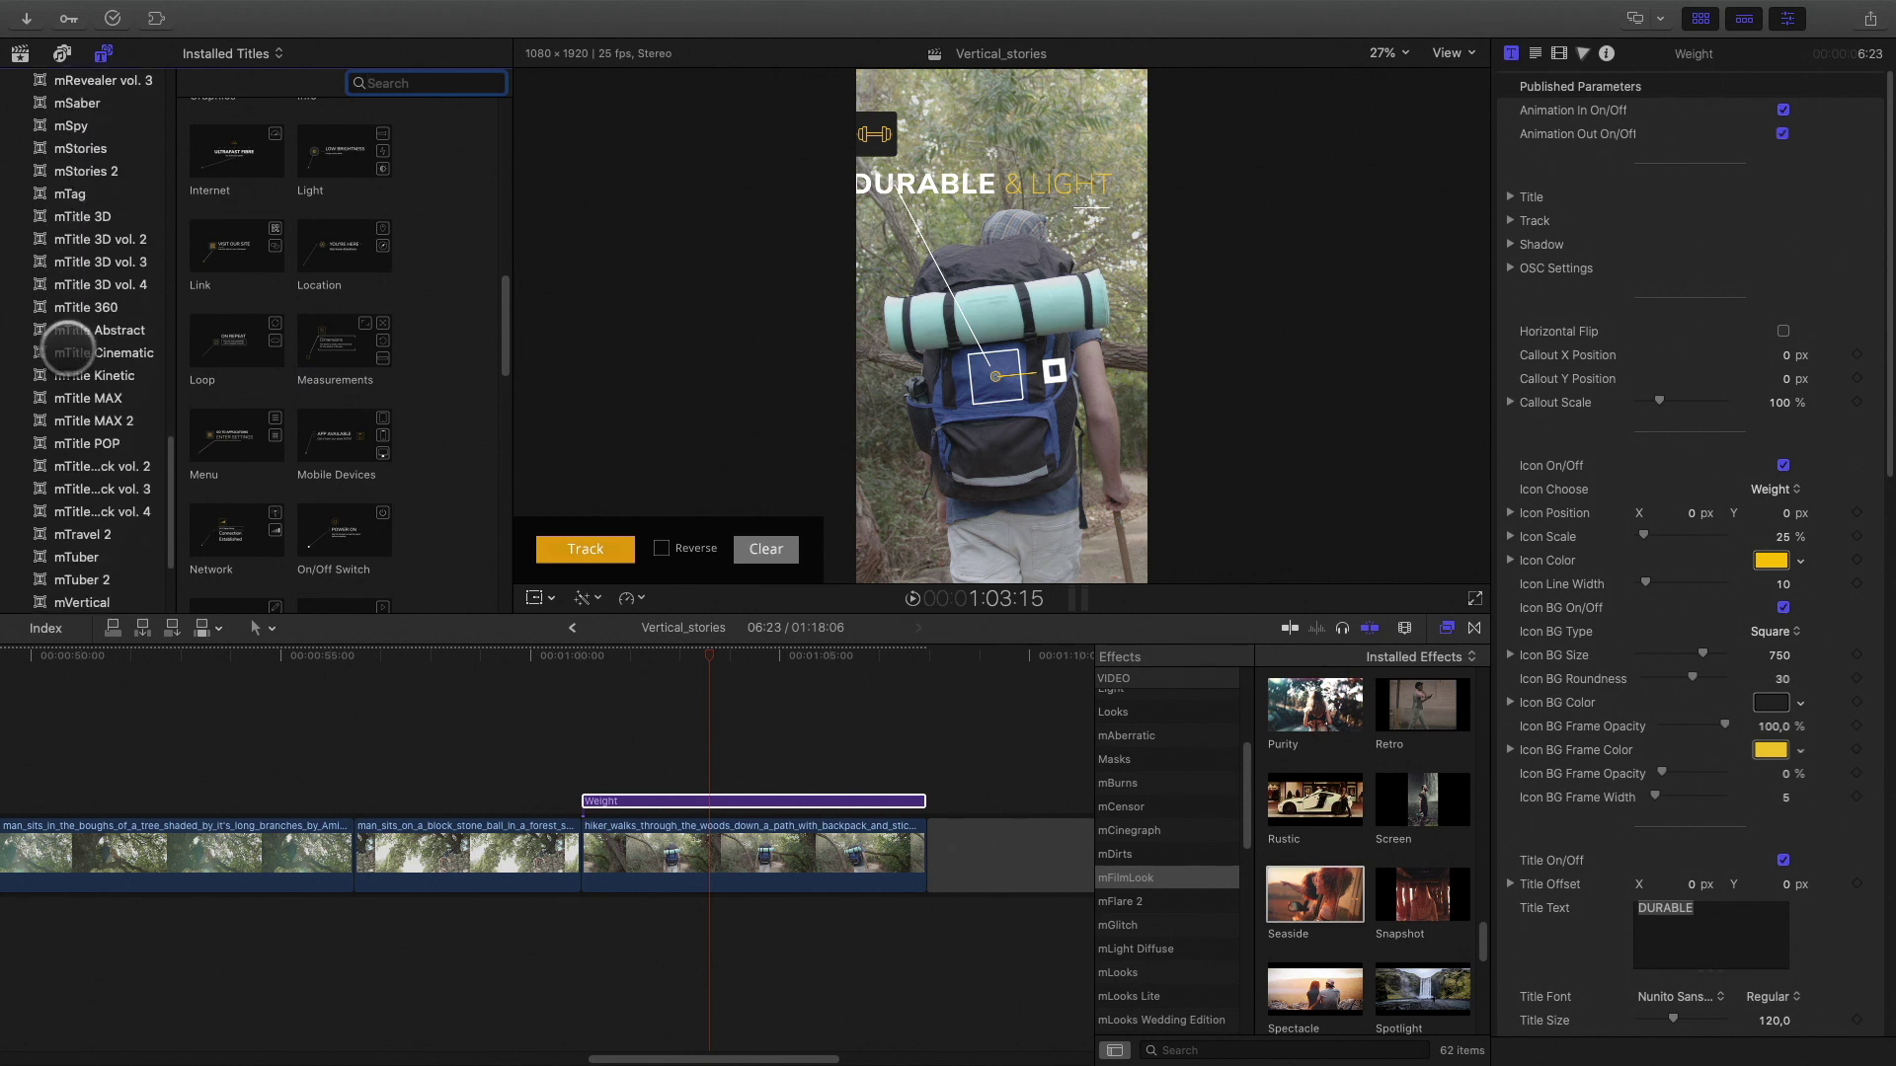
{"action": "left_click", "coordinate": [79, 380]}
{"action": "scroll", "coordinate": [247, 340], "scroll_direction": "up", "scroll_amount": 10}
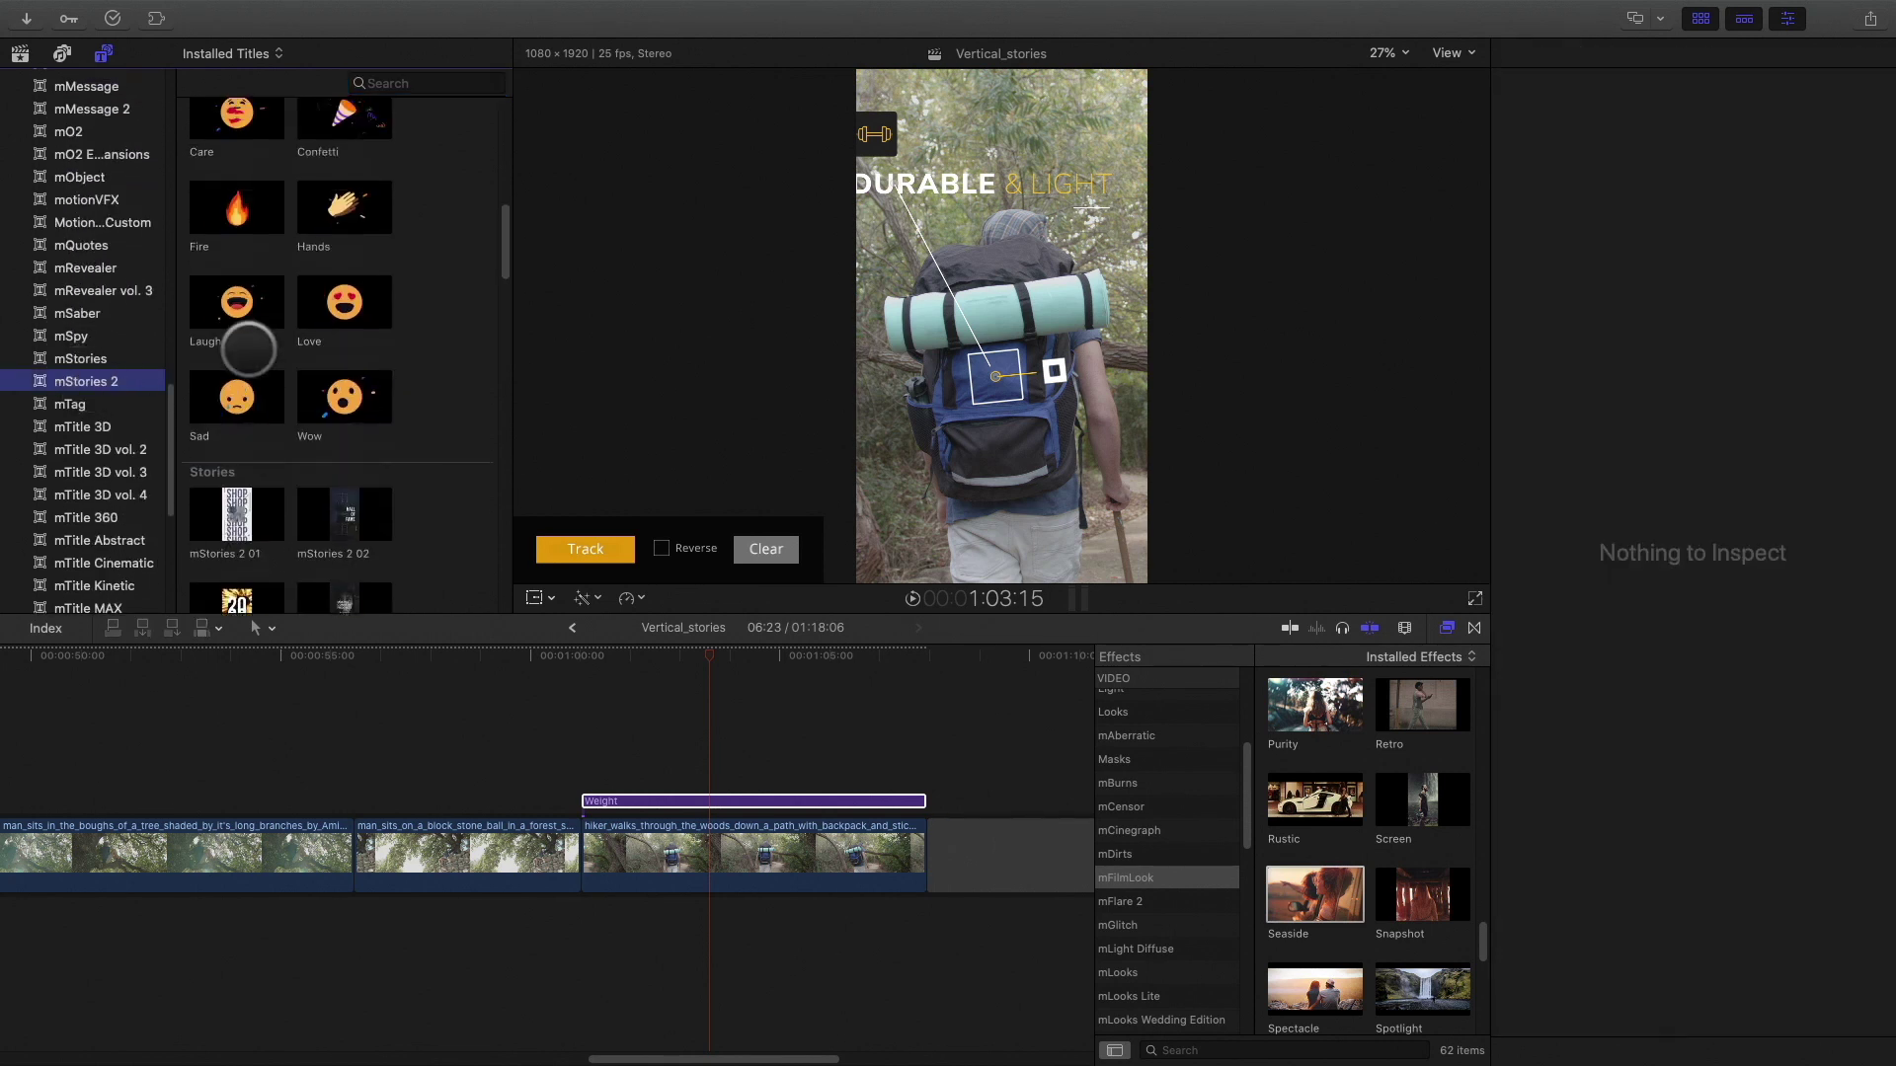
{"action": "left_click", "coordinate": [237, 165]}
{"action": "left_click_drag", "start_coordinate": [237, 165], "coordinate": [632, 772]}
Turn off Animation Out for the Call to Action 01 title and lower its content to a Y position of -9,5 px.
{"action": "left_click_drag", "start_coordinate": [718, 656], "coordinate": [770, 668]}
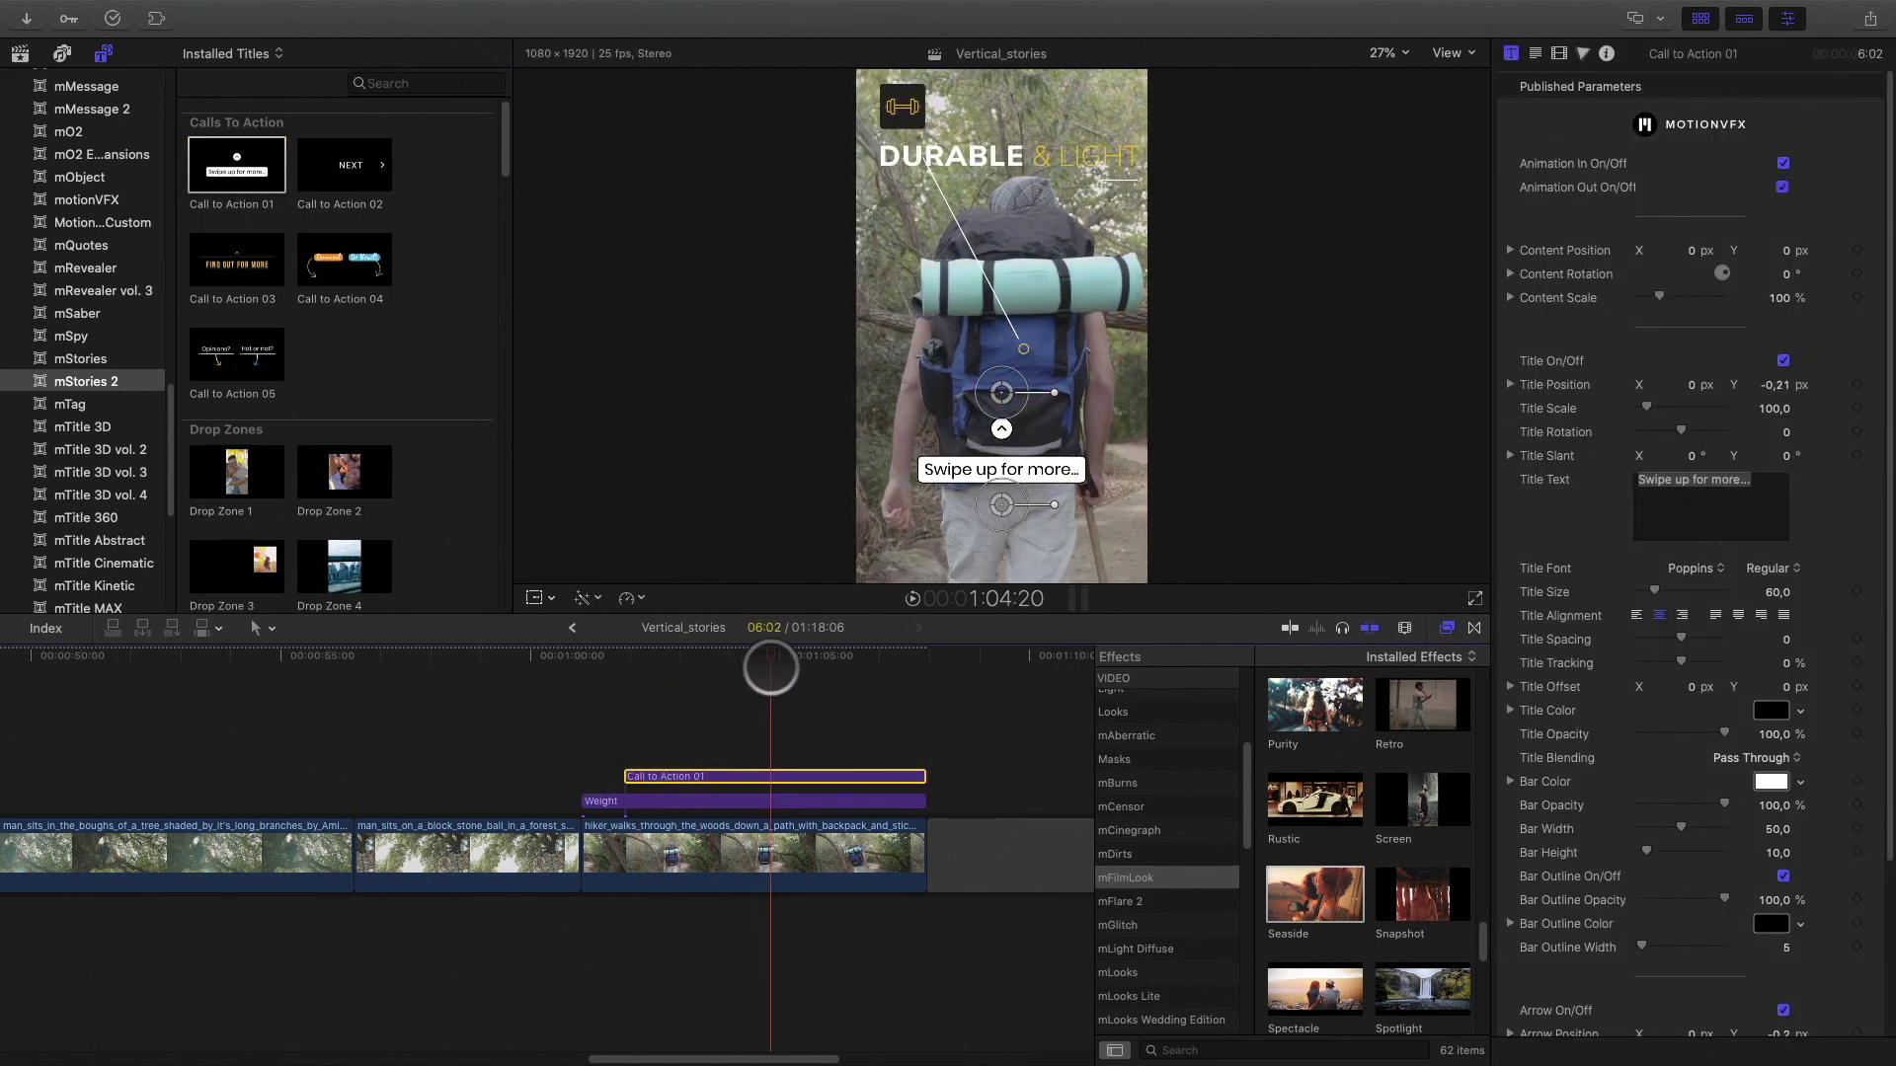
{"action": "left_click", "coordinate": [1000, 506]}
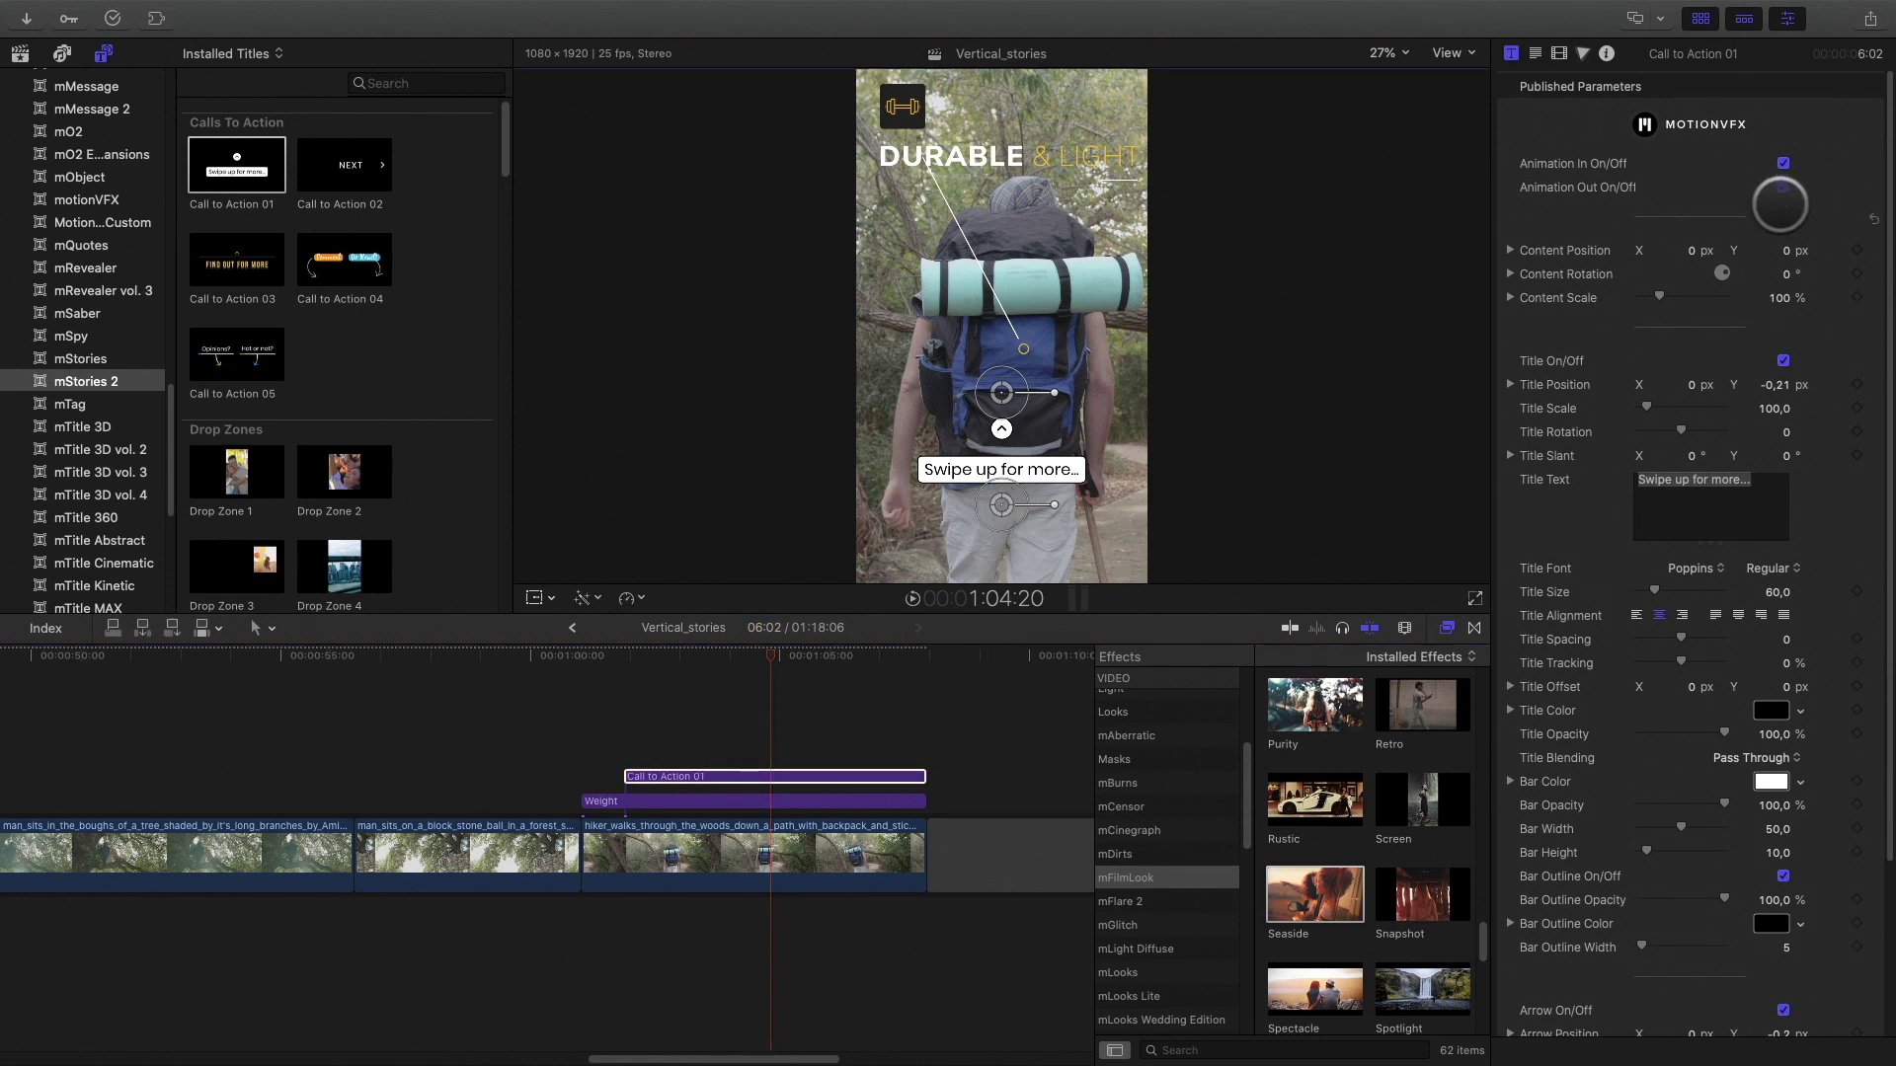
{"action": "left_click", "coordinate": [679, 861]}
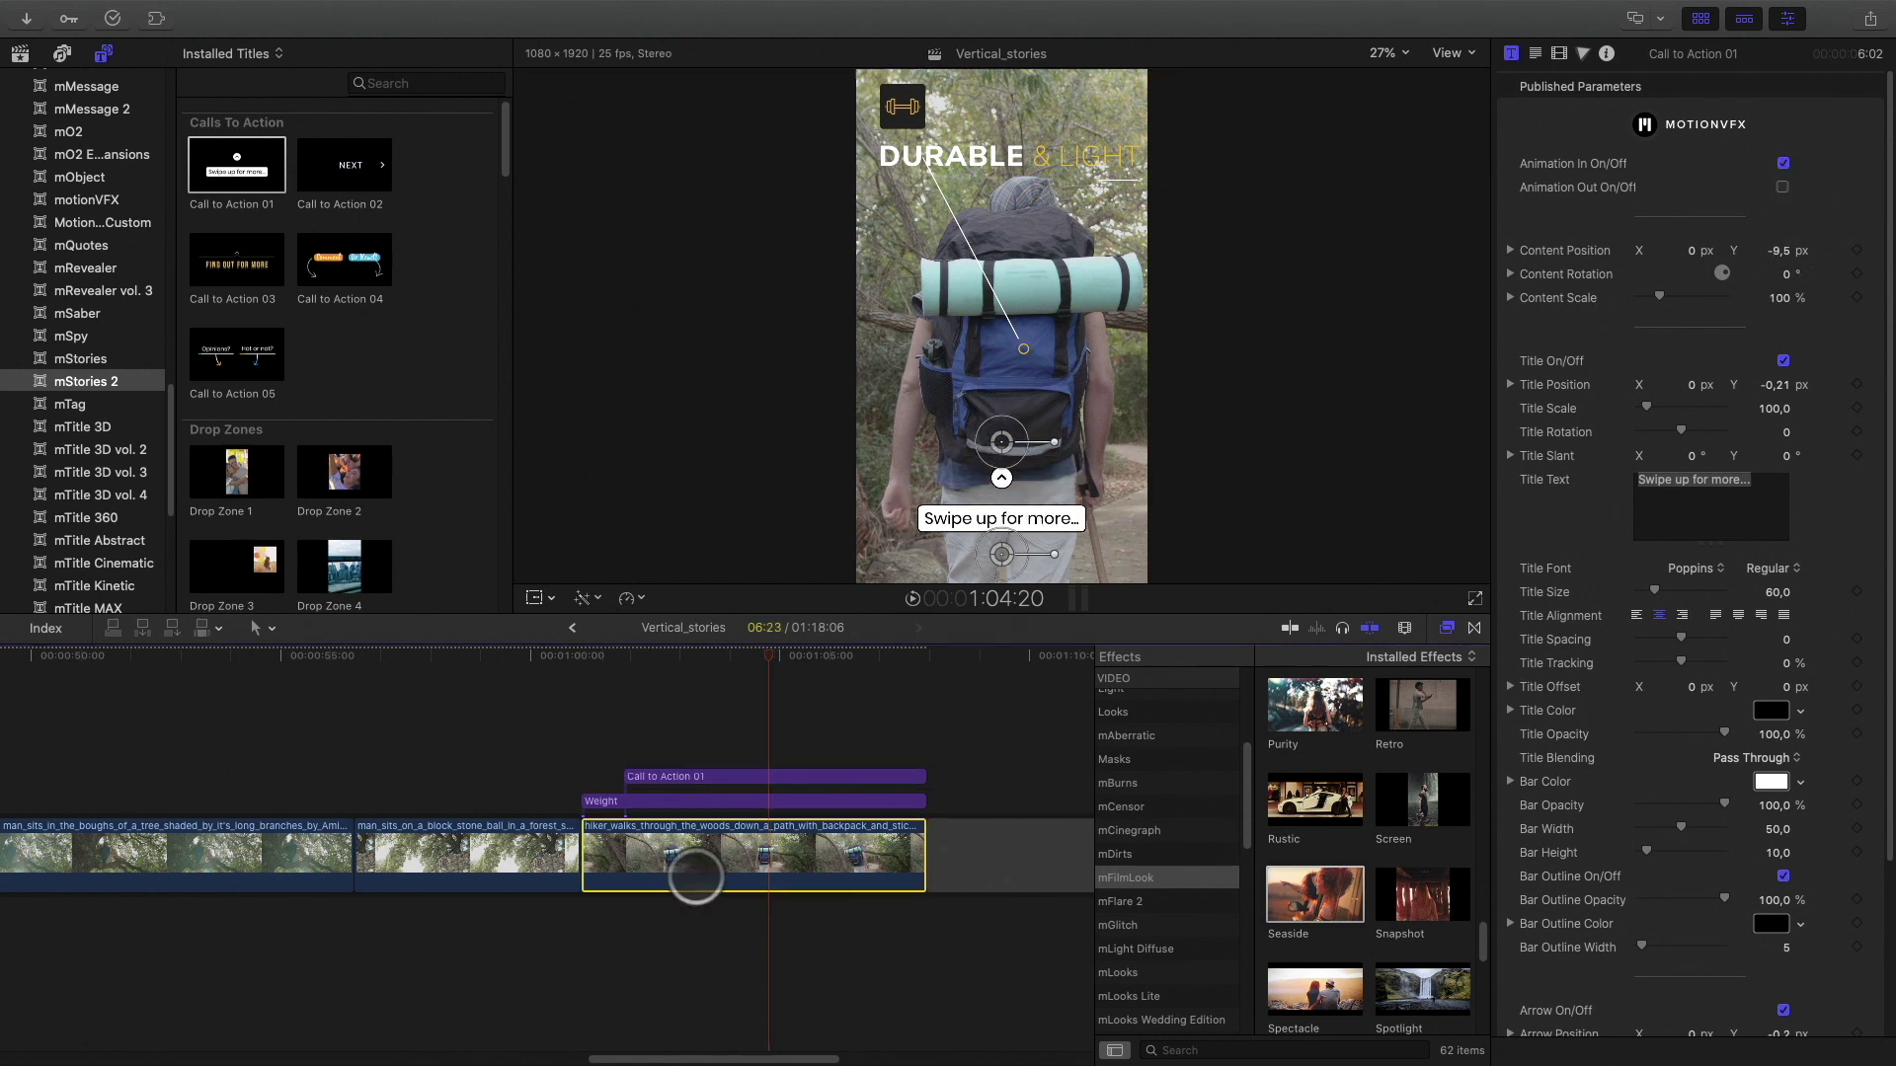
Trim the start of the Call to Action 01 title to a duration of 5:02 and play the section back.
{"action": "left_click", "coordinate": [736, 660]}
{"action": "left_click", "coordinate": [604, 693]}
{"action": "left_click_drag", "start_coordinate": [626, 776], "coordinate": [679, 774]}
{"action": "key", "text": "space"}
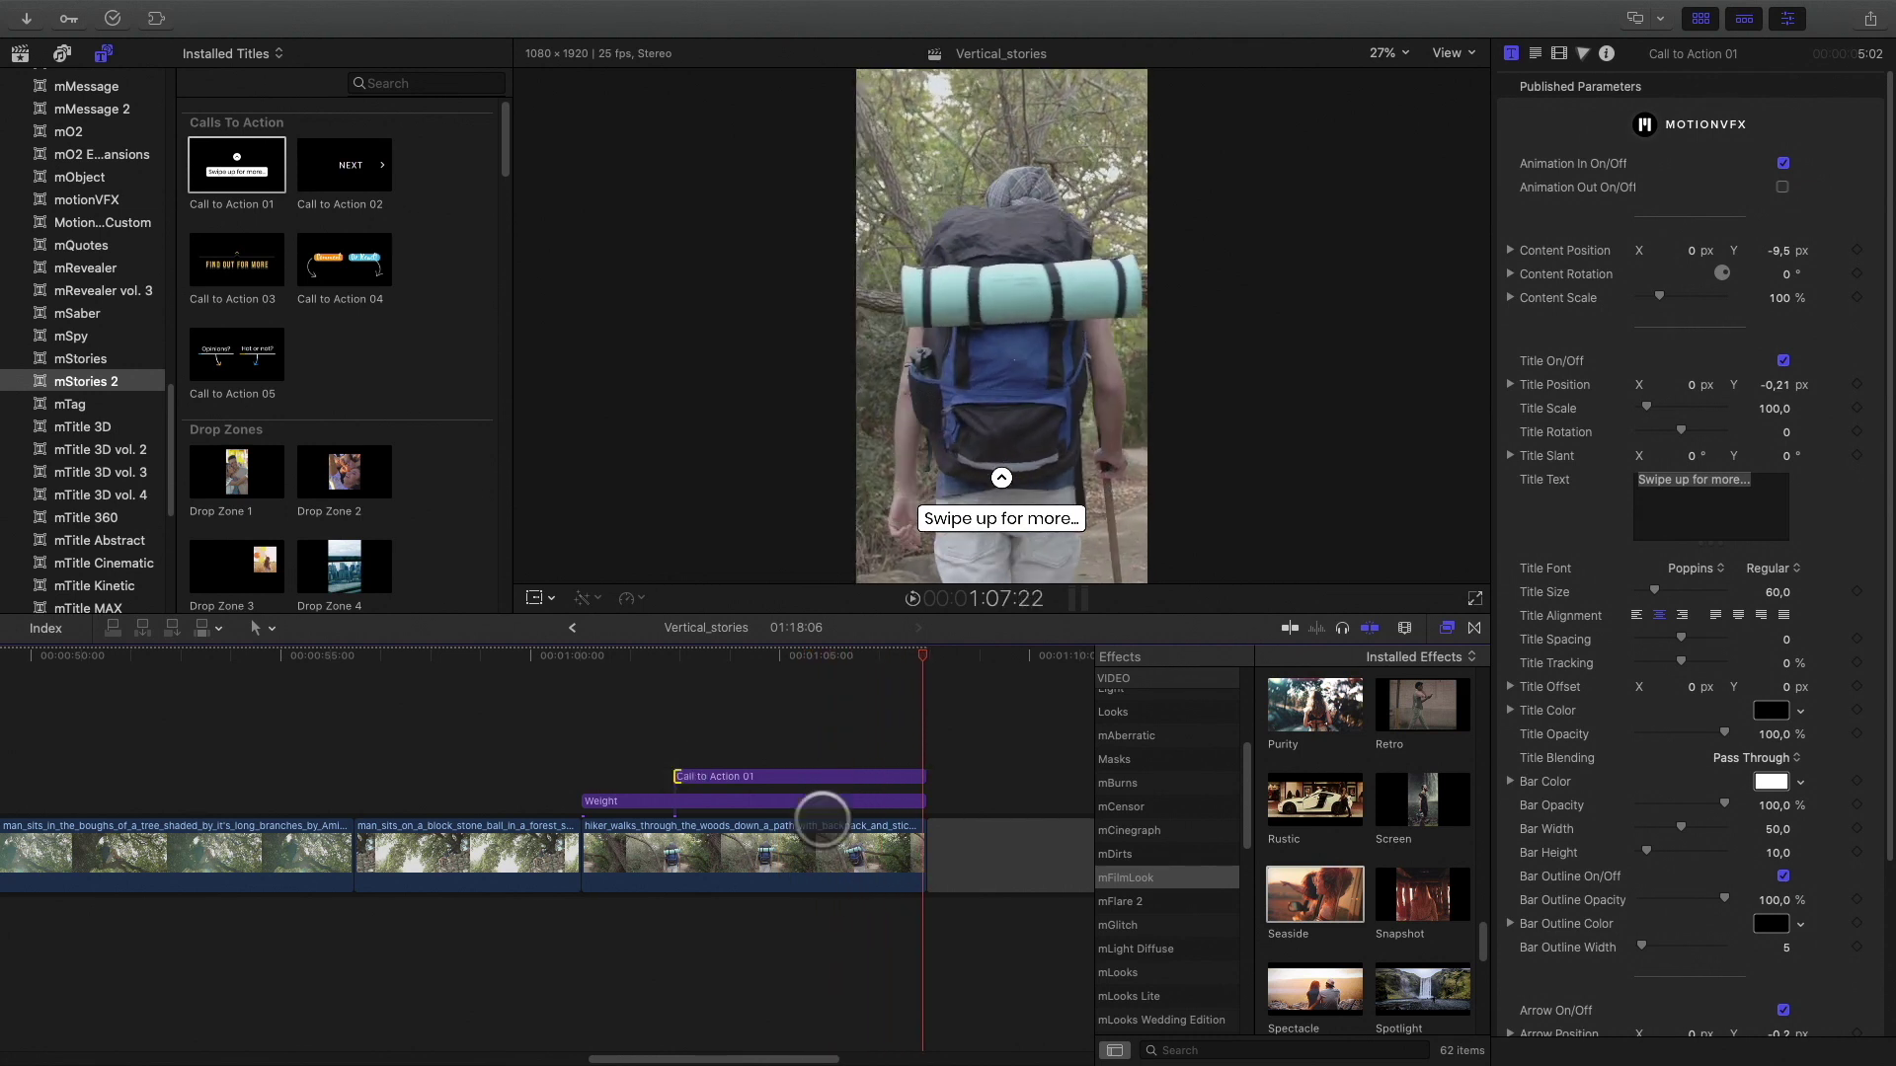
Apply the mFilmLook Seaside effect to the hiker_walks_through_the_woods clip and turn on the Transform overlay to hide the effect's on-screen controls.
{"action": "left_click_drag", "start_coordinate": [1314, 895], "coordinate": [789, 855]}
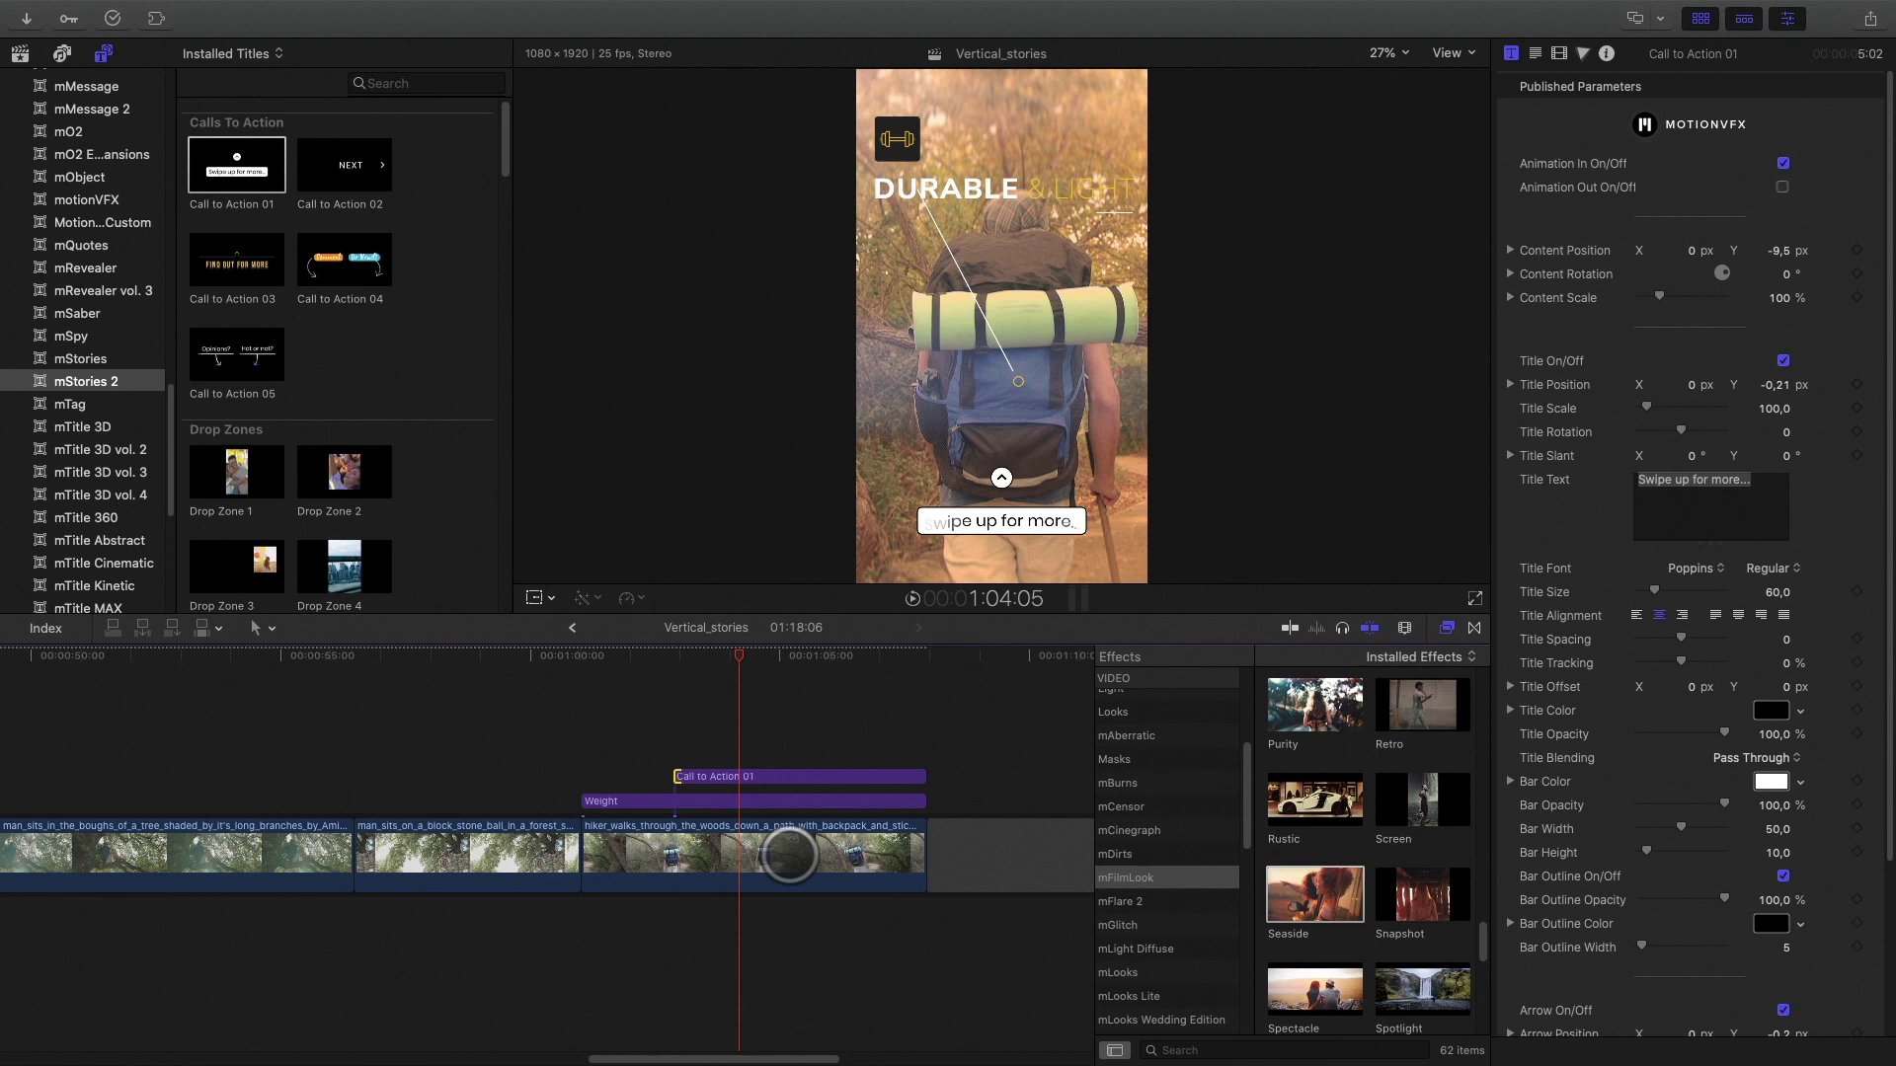
{"action": "left_click", "coordinate": [789, 855]}
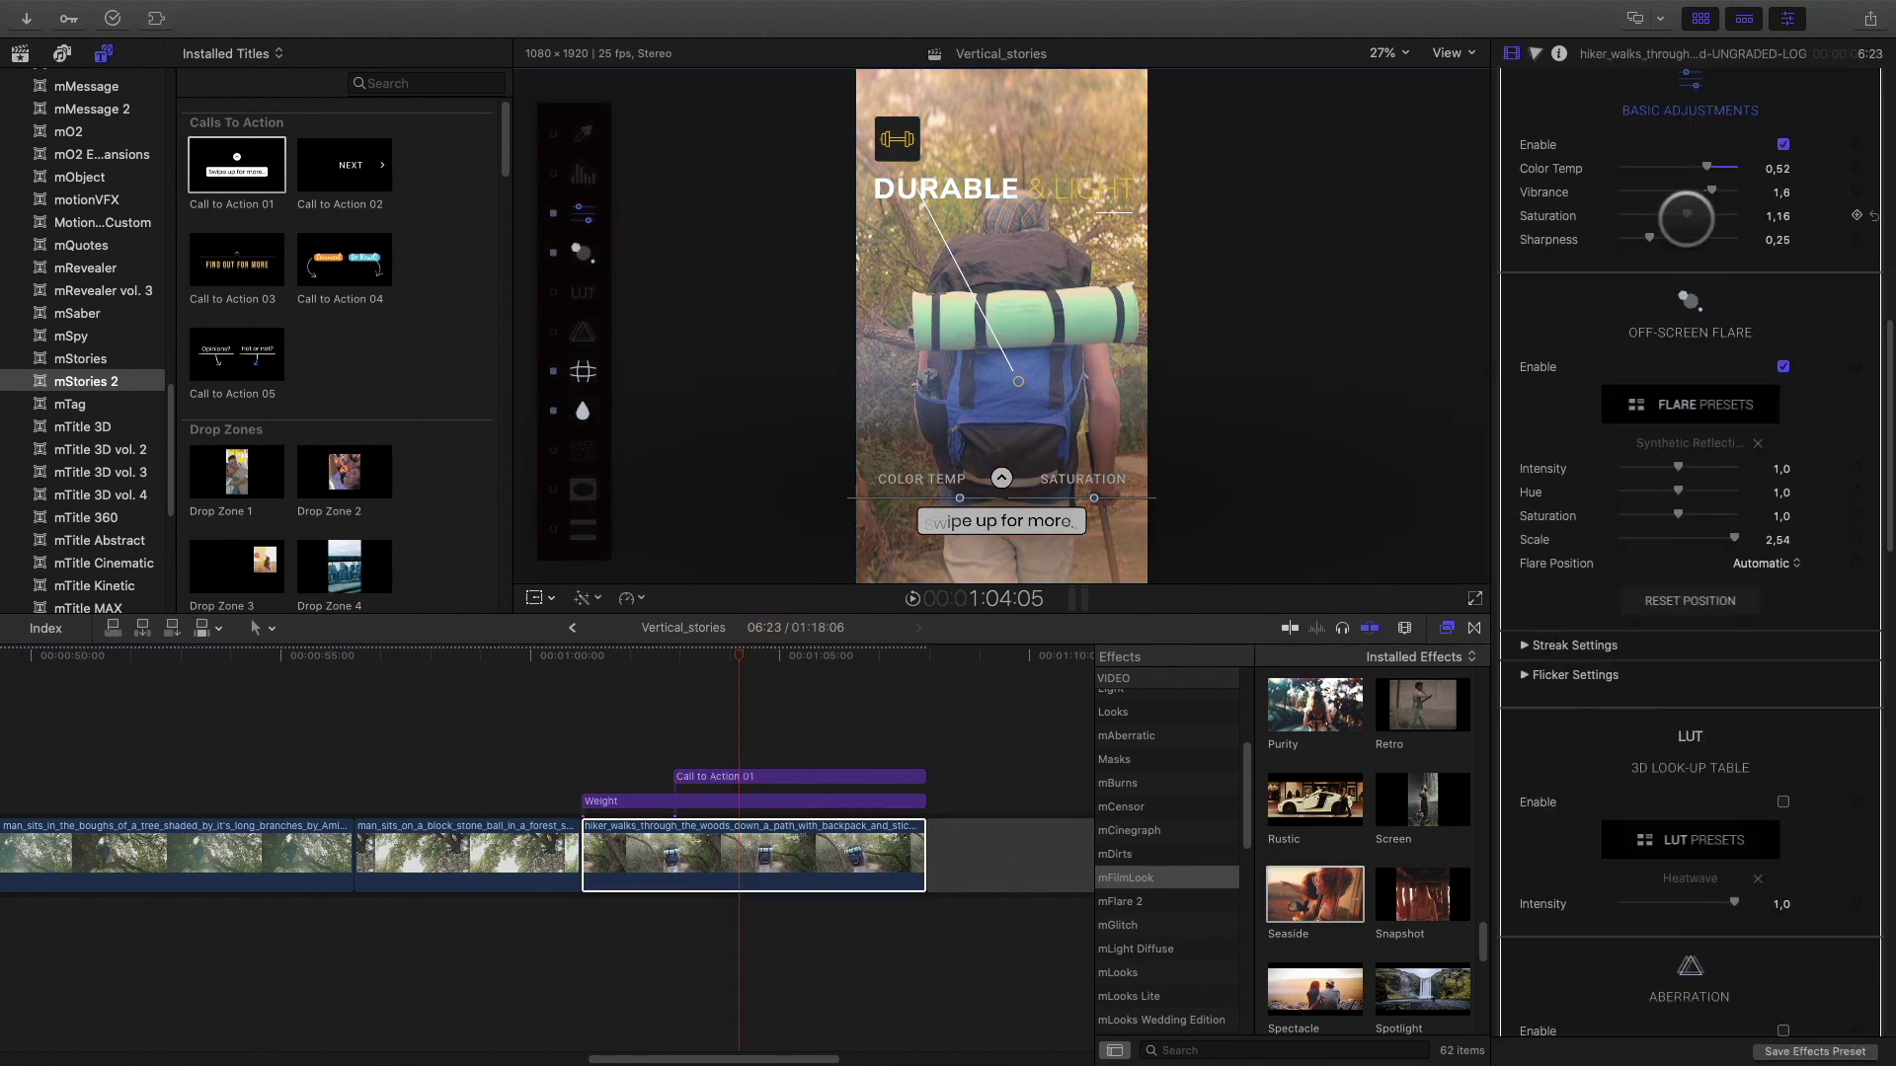
{"action": "left_click", "coordinate": [751, 855]}
{"action": "left_click", "coordinate": [534, 598]}
{"action": "left_click", "coordinate": [686, 659]}
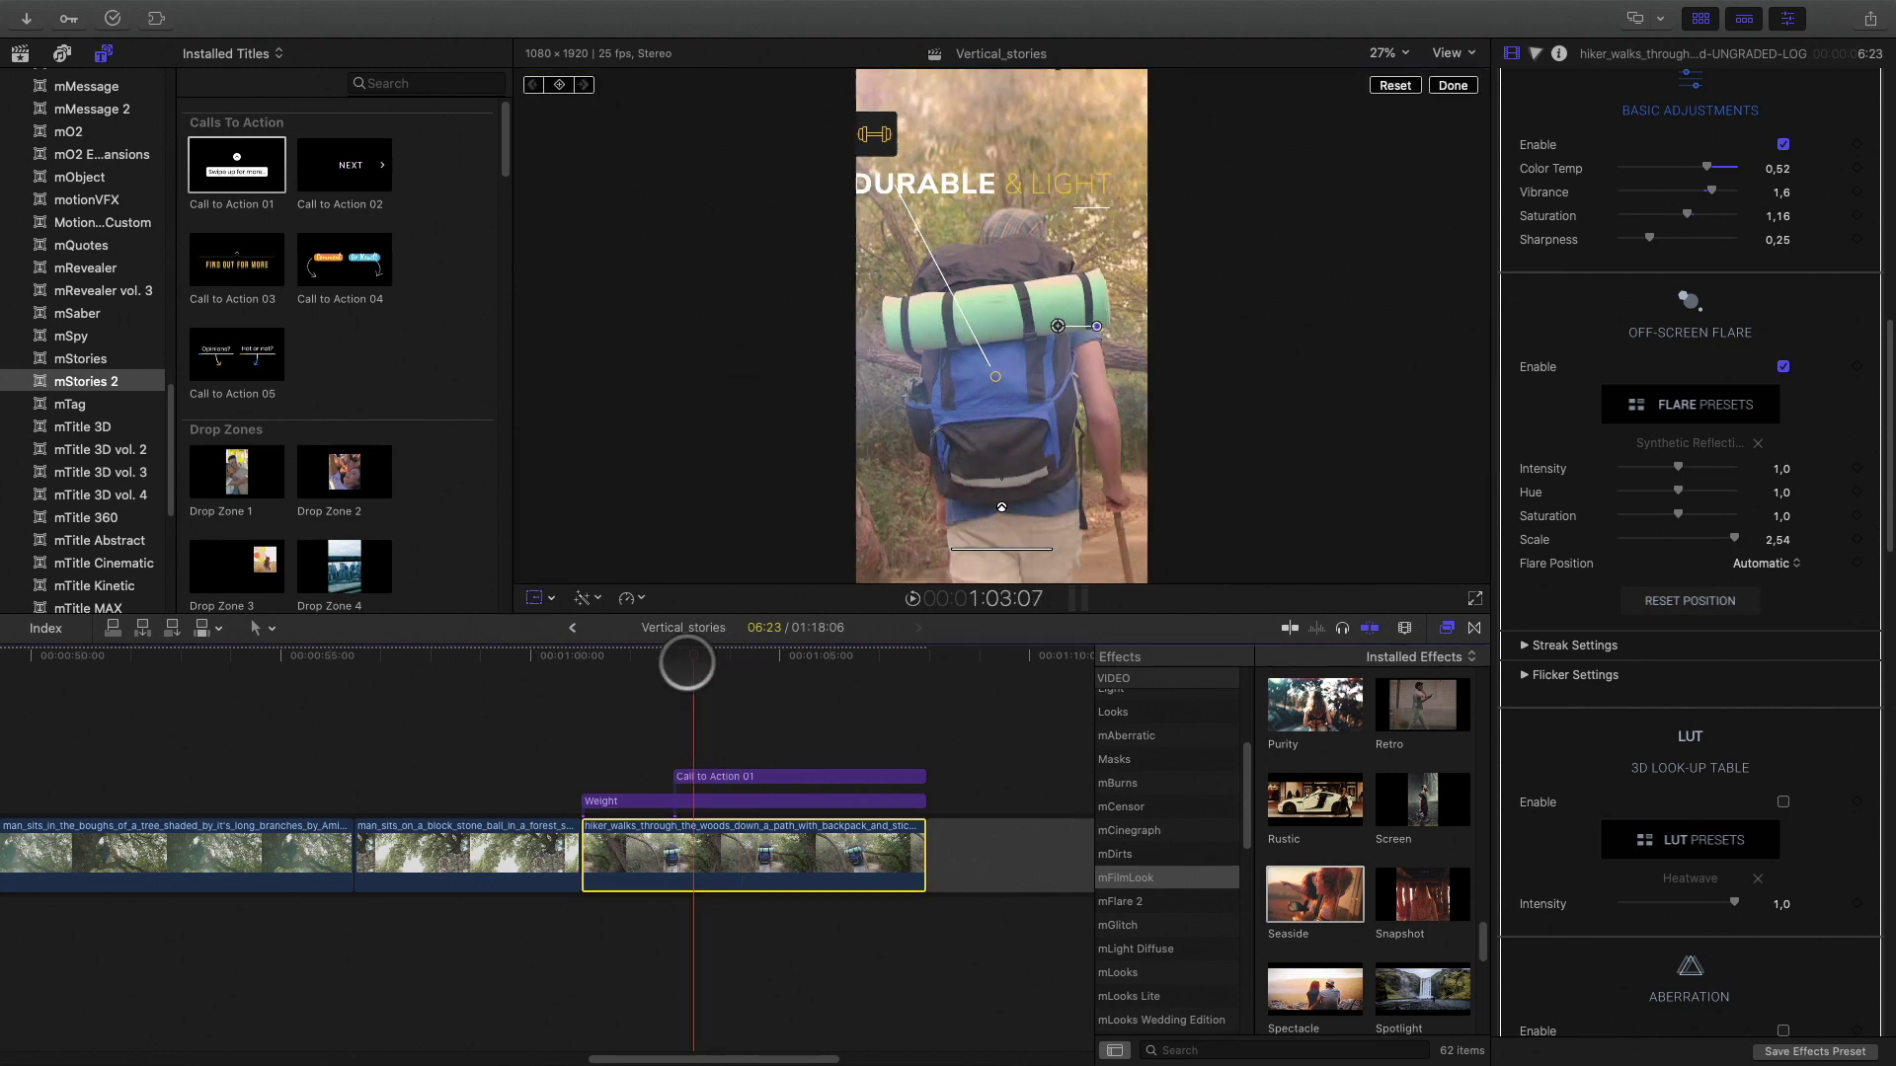